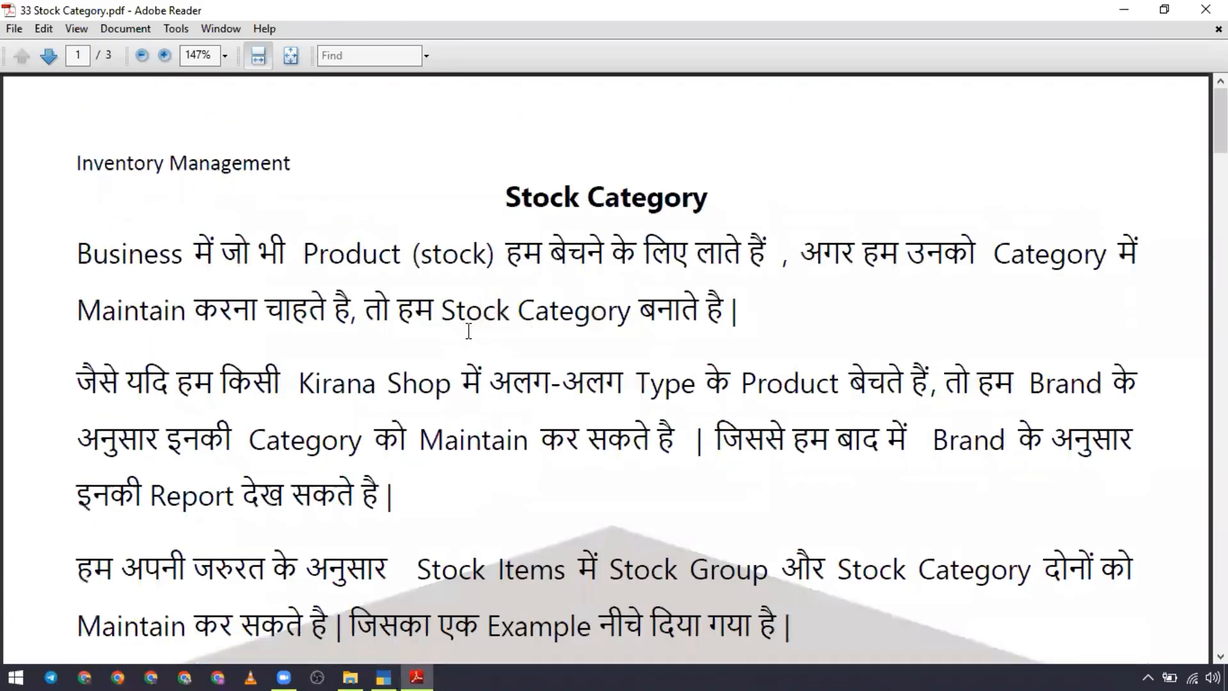
Step: Review the stock item list and the three Fortune Refined Oil items in the 2-May purchase from Verma Traders
scroll(470, 339, down, 5)
scroll(469, 339, down, 20)
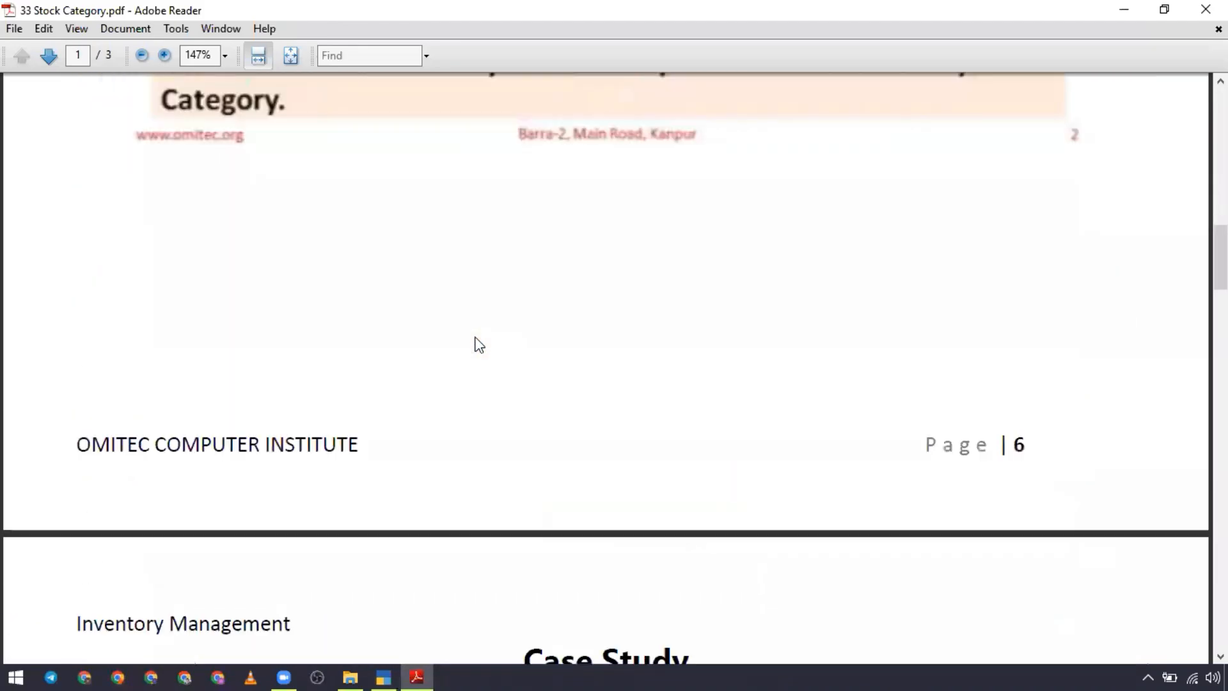
scroll(475, 332, up, 1)
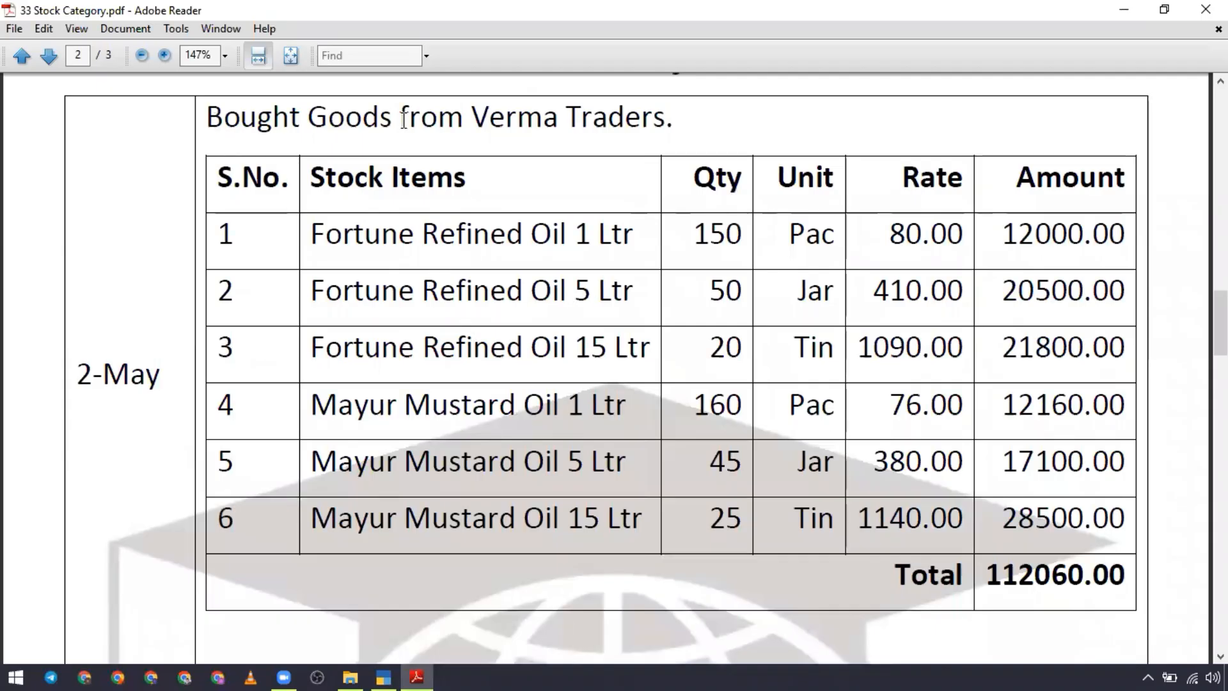
drag(206, 118, 665, 121)
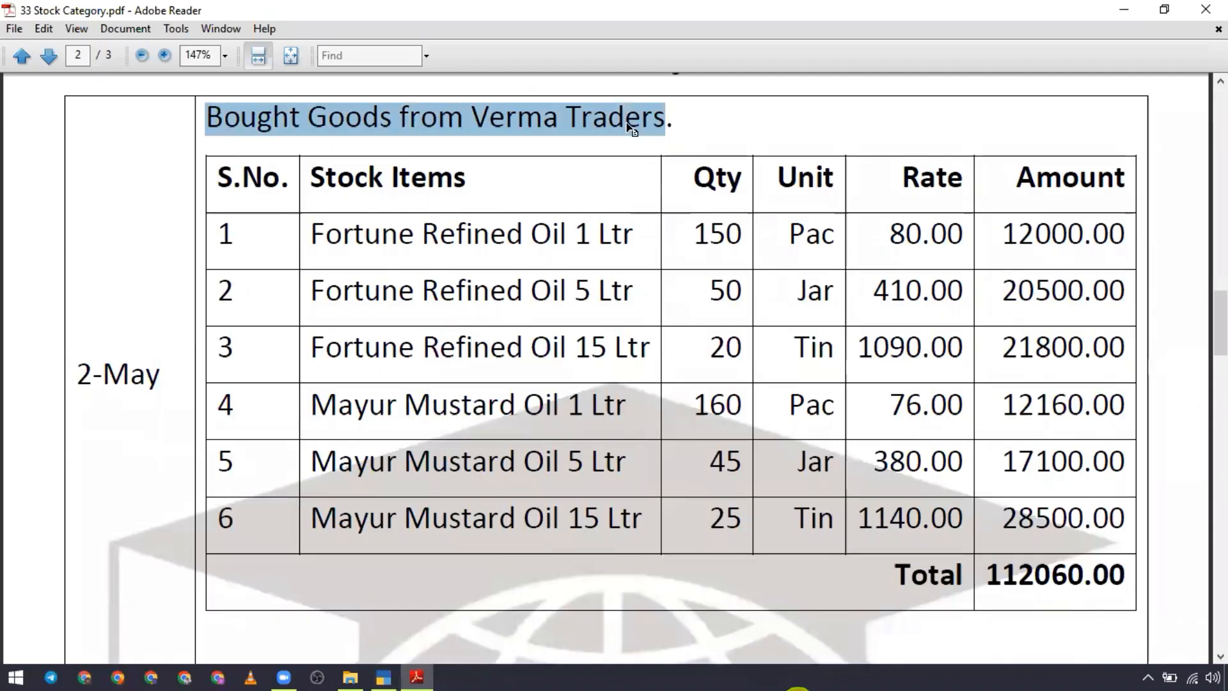
click(473, 291)
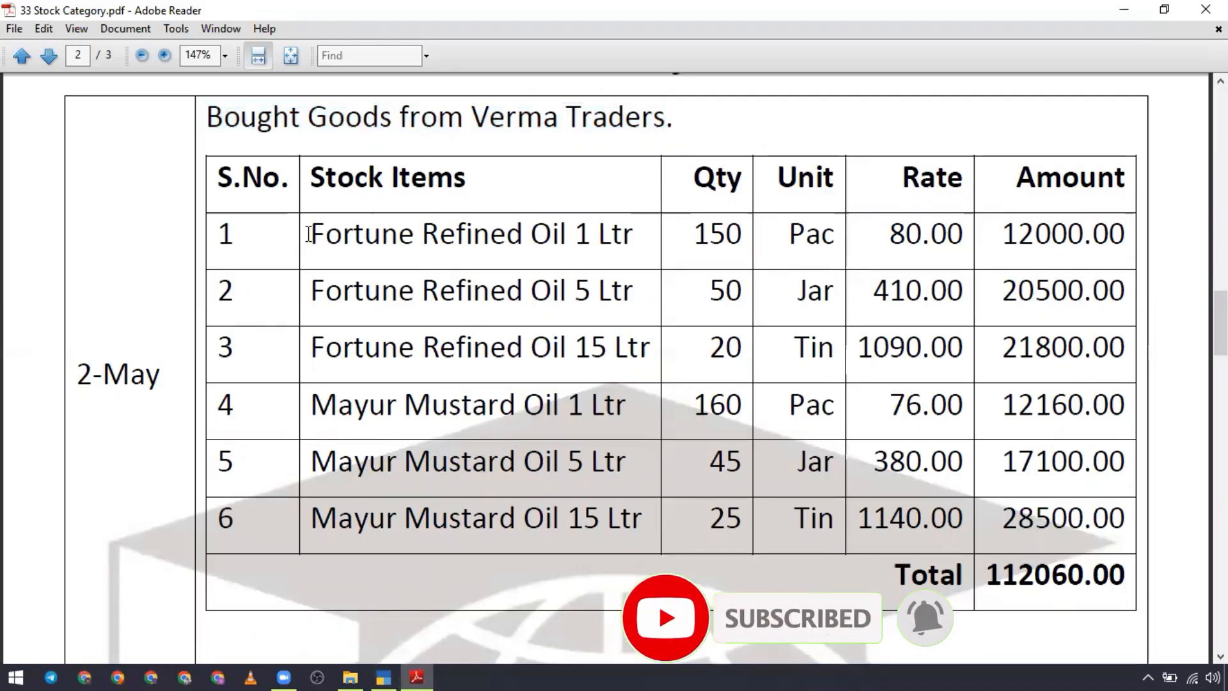
drag(309, 234, 629, 238)
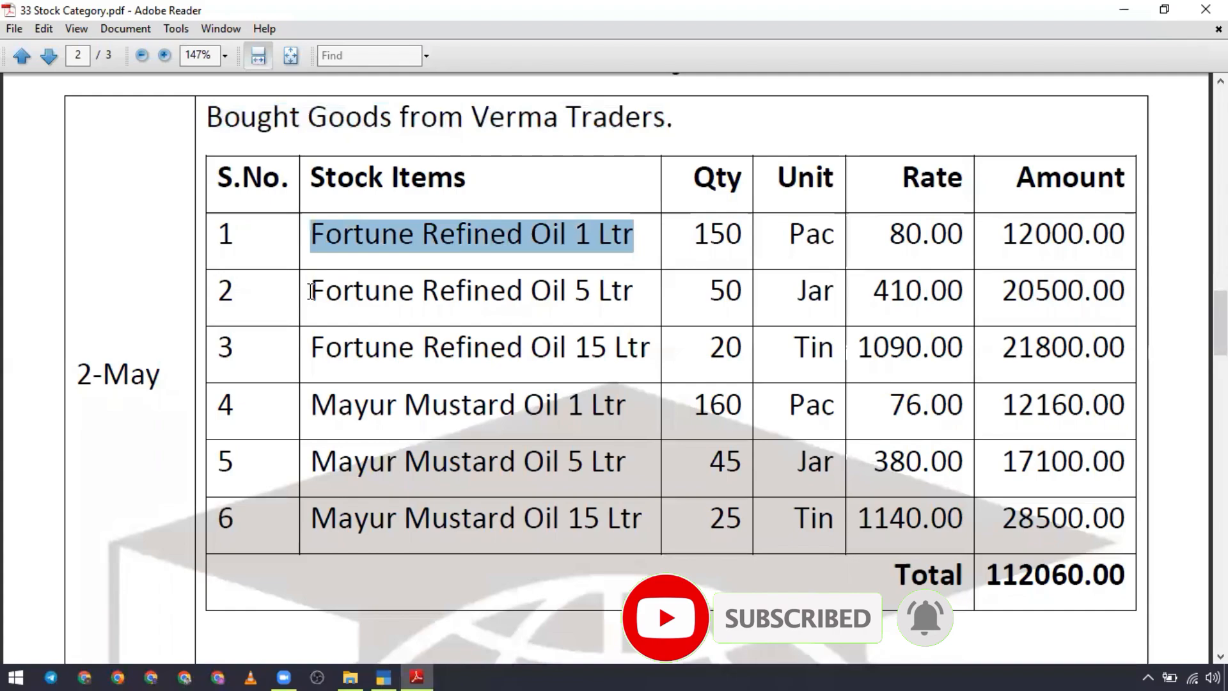
drag(311, 291, 633, 293)
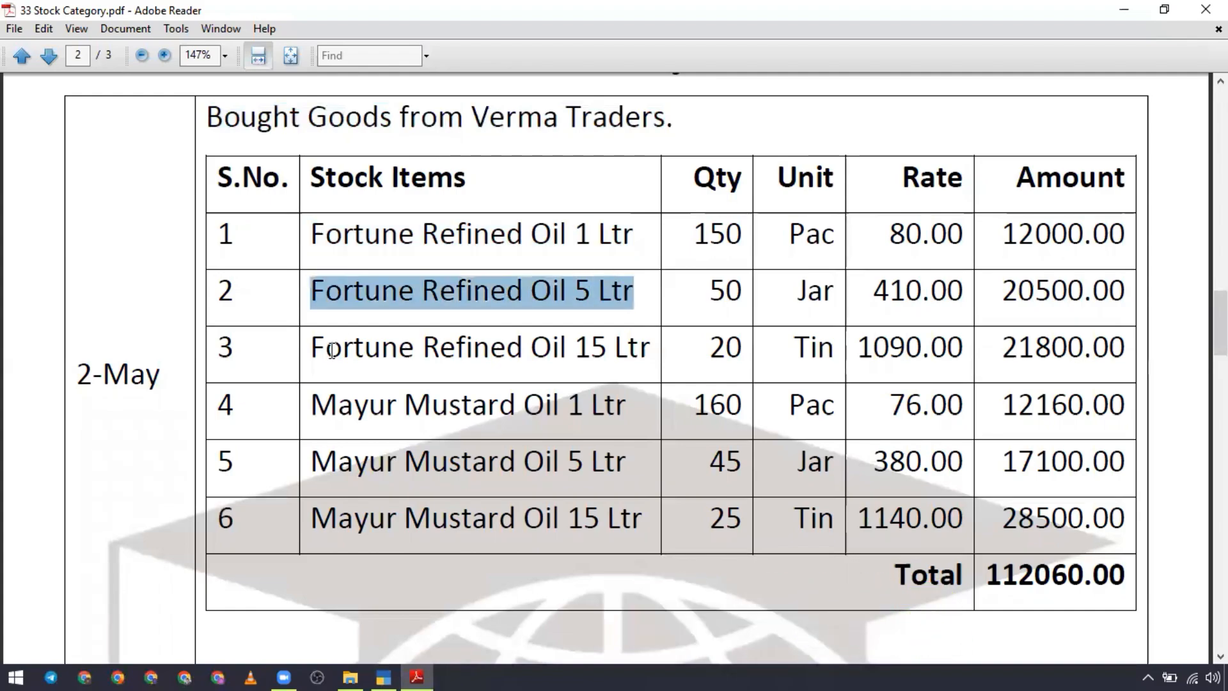
drag(311, 348, 650, 339)
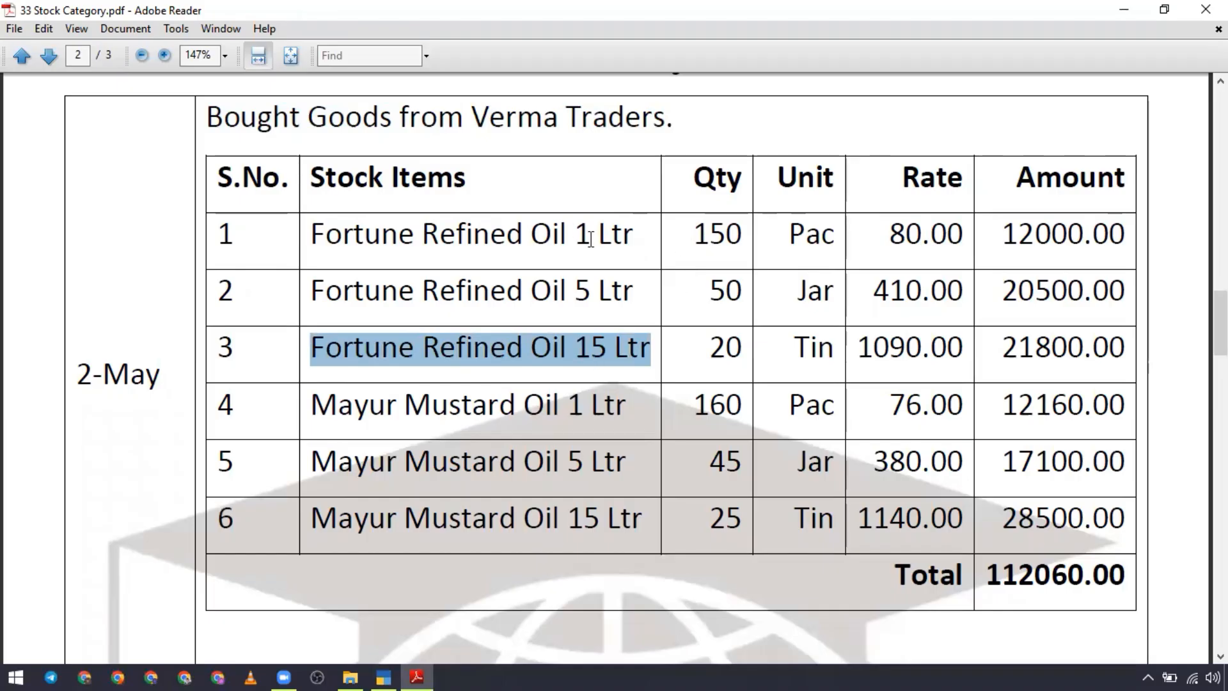
Step: Compare the purchase table's pack sizes with their units for the refined oil items, and check the Mayur Mustard Oil sizes
drag(576, 236, 637, 235)
drag(788, 234, 834, 236)
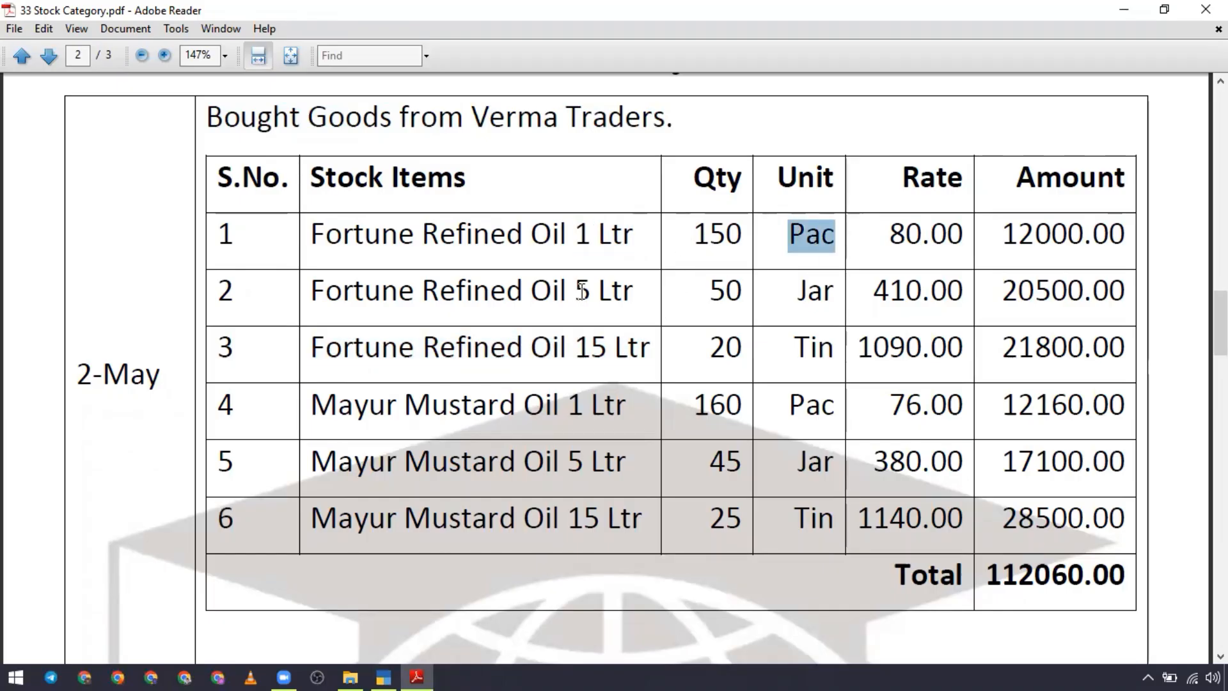
drag(581, 291, 634, 292)
drag(797, 296, 834, 293)
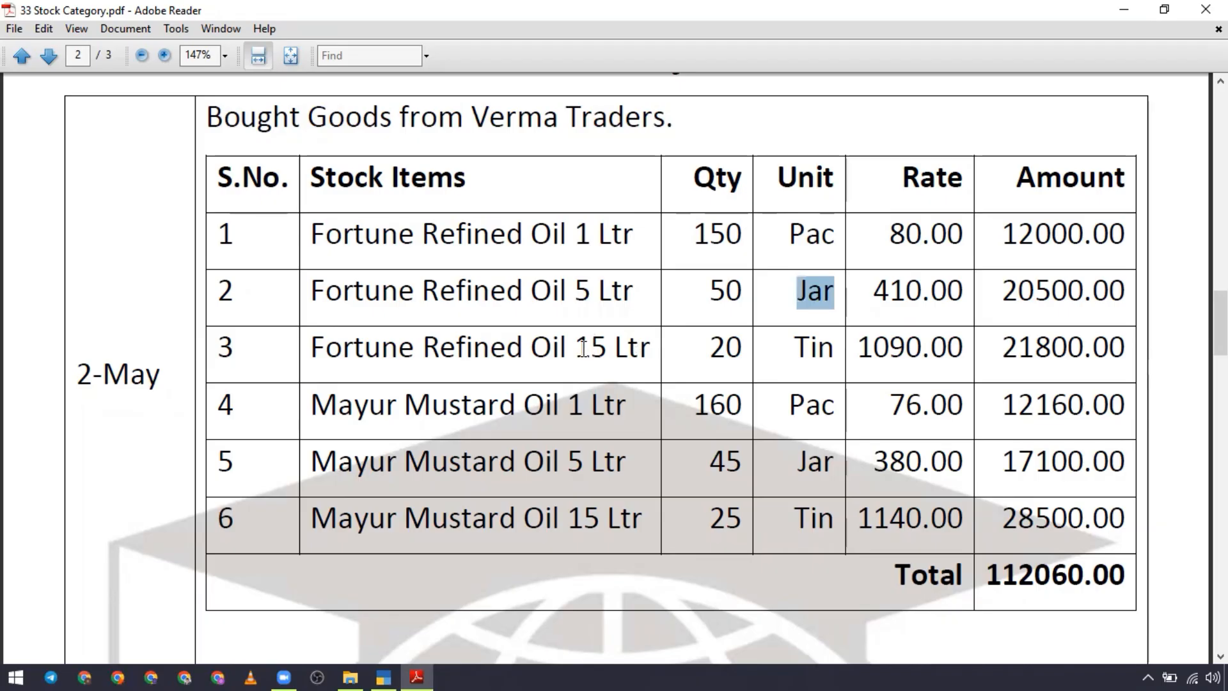
drag(575, 349, 654, 348)
drag(788, 346, 829, 349)
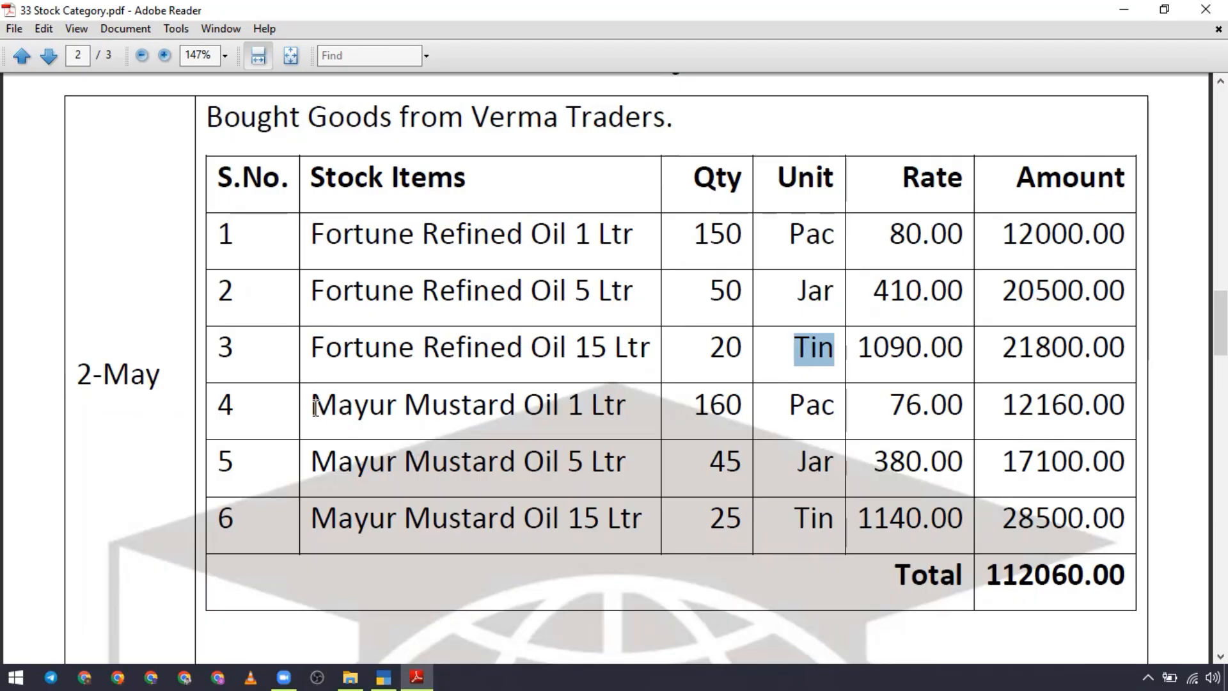
drag(312, 406, 558, 410)
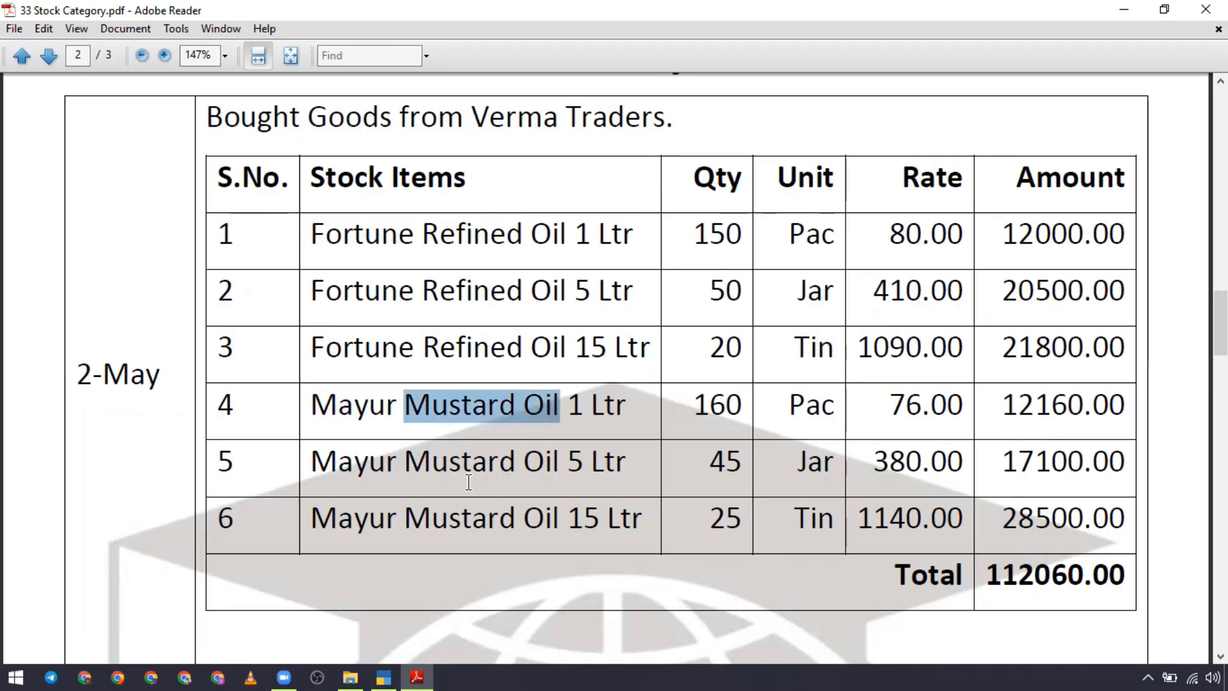
drag(406, 470, 453, 471)
click(573, 466)
drag(573, 466, 626, 467)
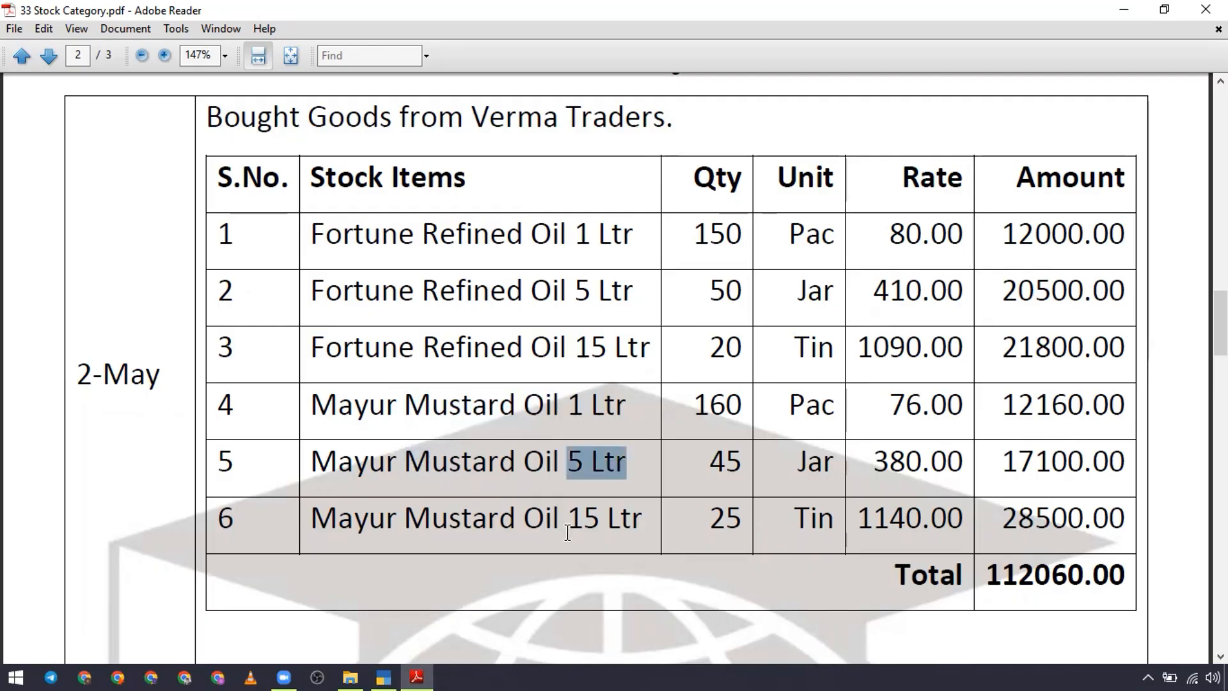
drag(568, 518, 643, 519)
Step: Examine the 2-May sale to Rajesh traders and compare its items with the purchase table
scroll(585, 499, down, 8)
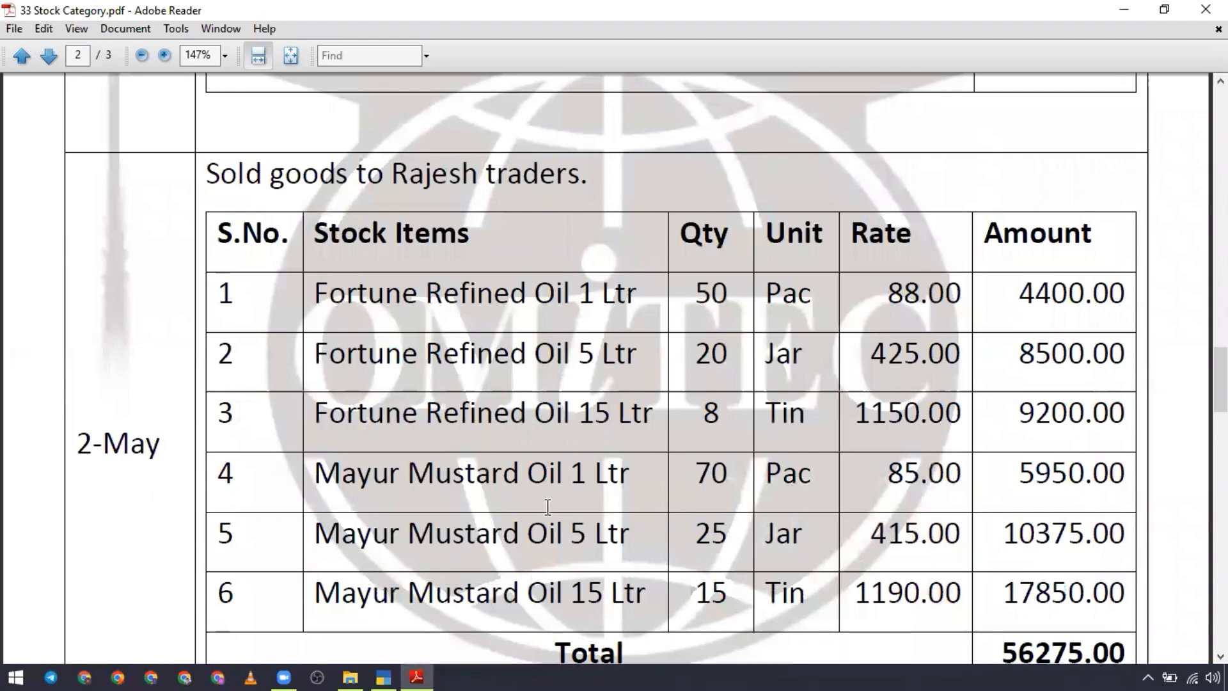
scroll(493, 462, up, 3)
scroll(492, 462, down, 5)
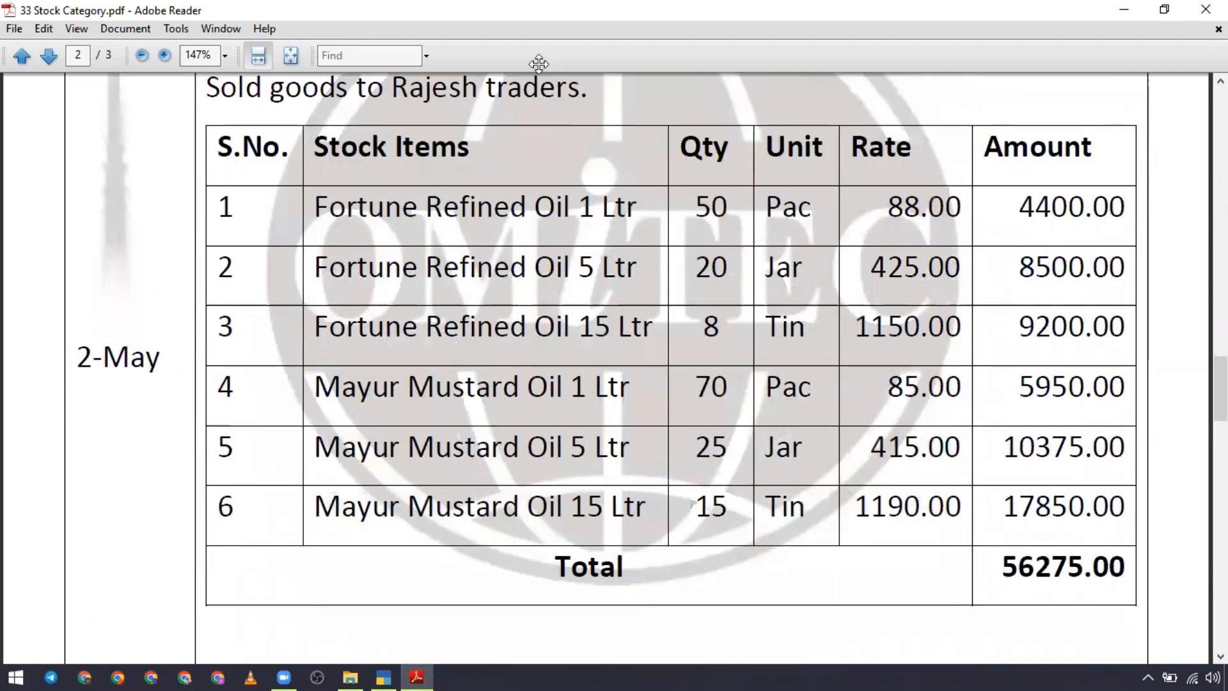
scroll(353, 282, up, 8)
double_click(353, 282)
double_click(355, 332)
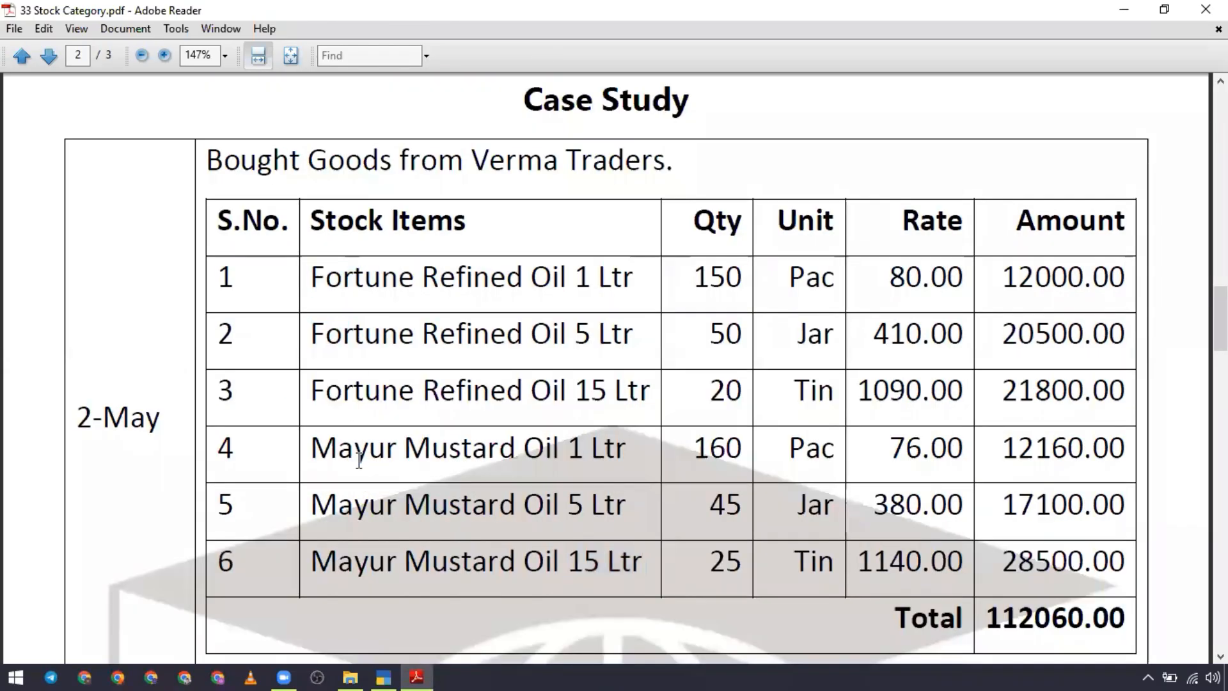
double_click(361, 460)
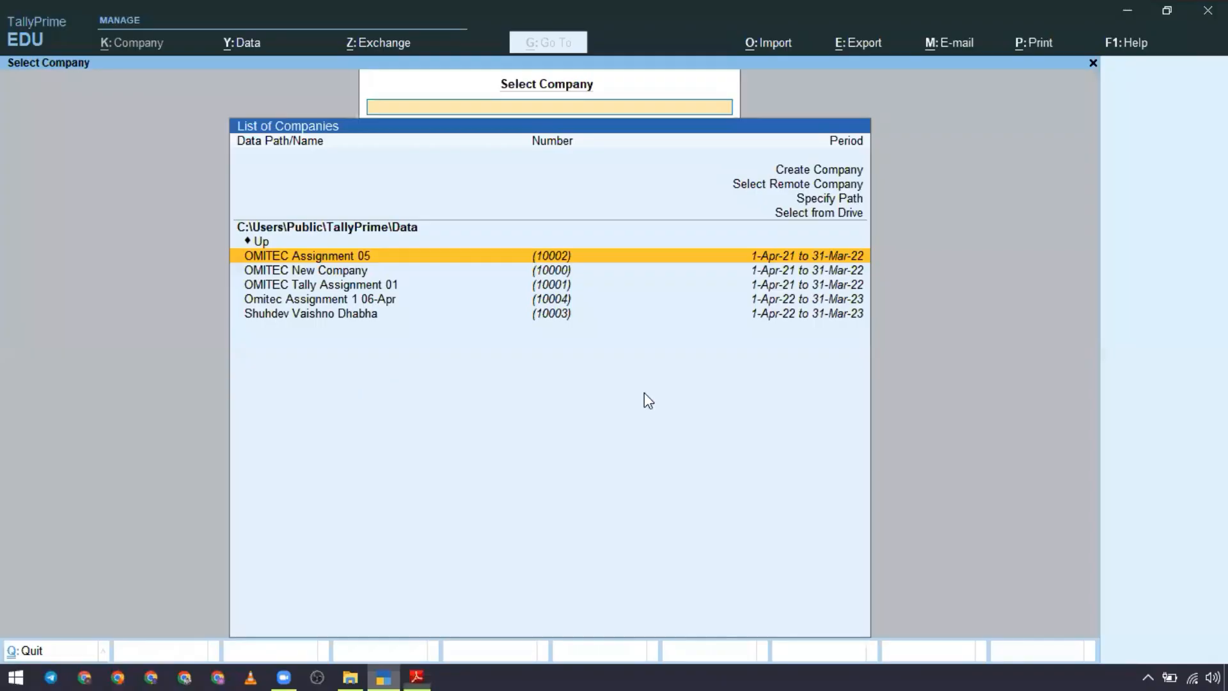
Step: Switch to TallyPrime and start creating a new company named Stock Category
click(383, 677)
key(Up)
key(Up)
key(Up)
key(Up)
key(Up)
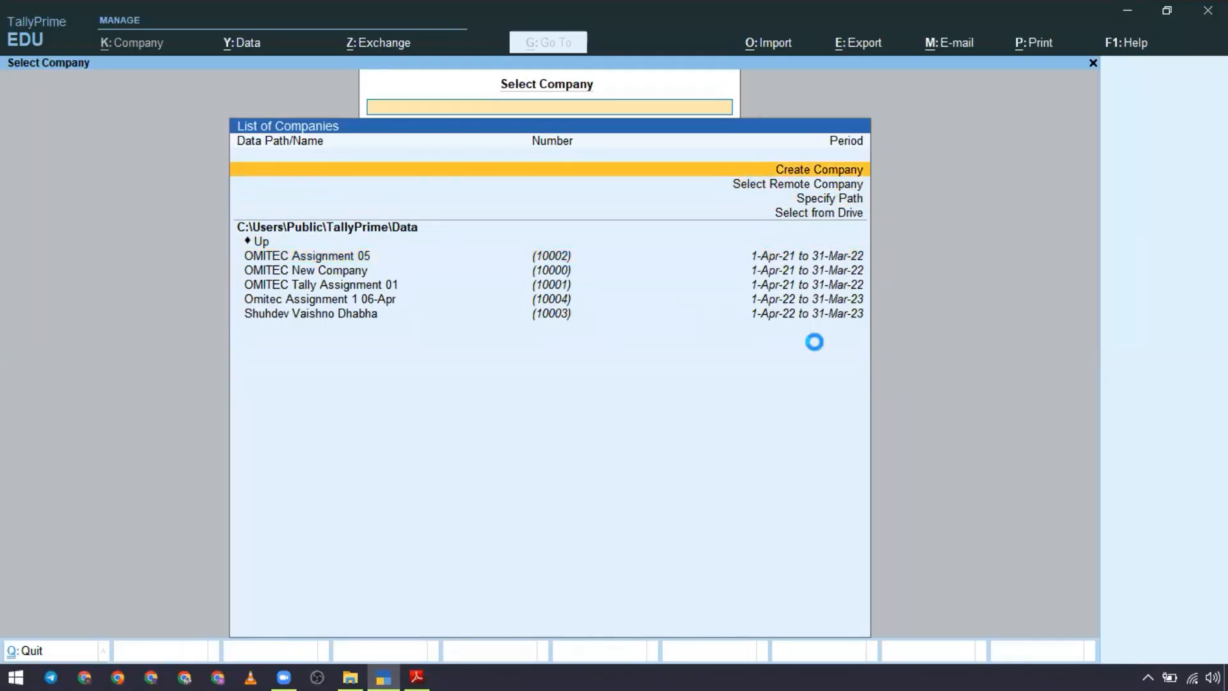
text(Stpock)
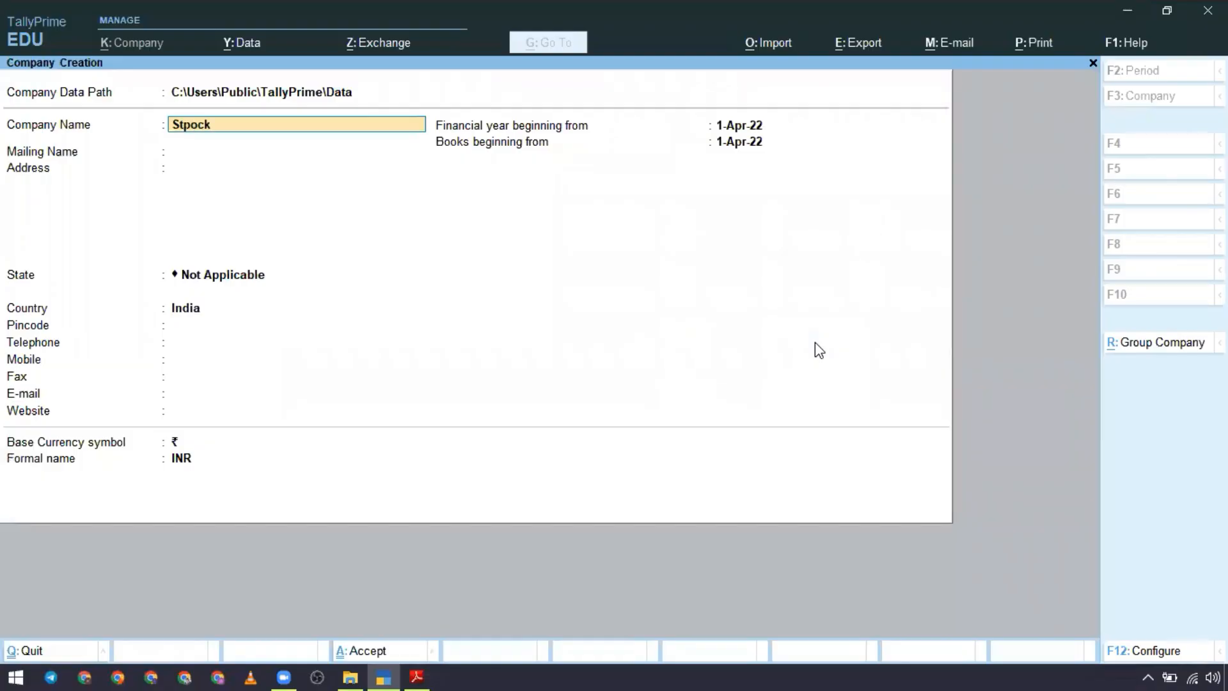
text(c)
text(y)
key(Return)
Step: Return to the Stock Category PDF and review its heading and introduction on the first page
key(alt+Tab)
scroll(612, 251, up, 5)
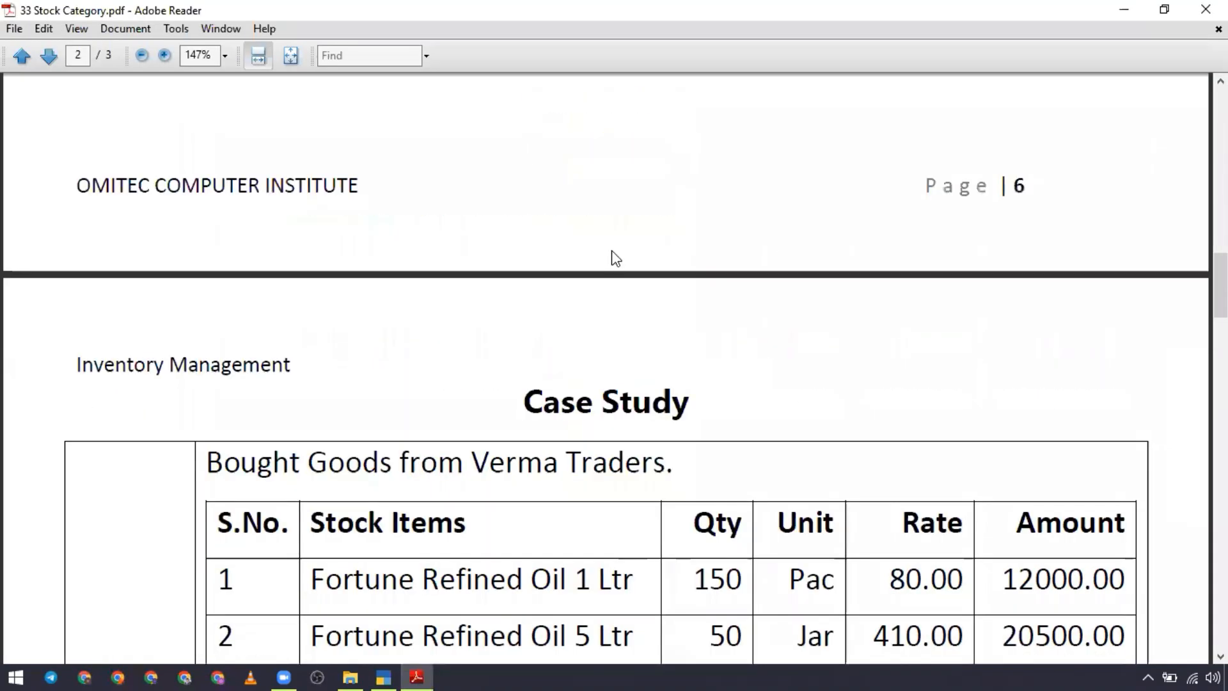
scroll(611, 252, up, 15)
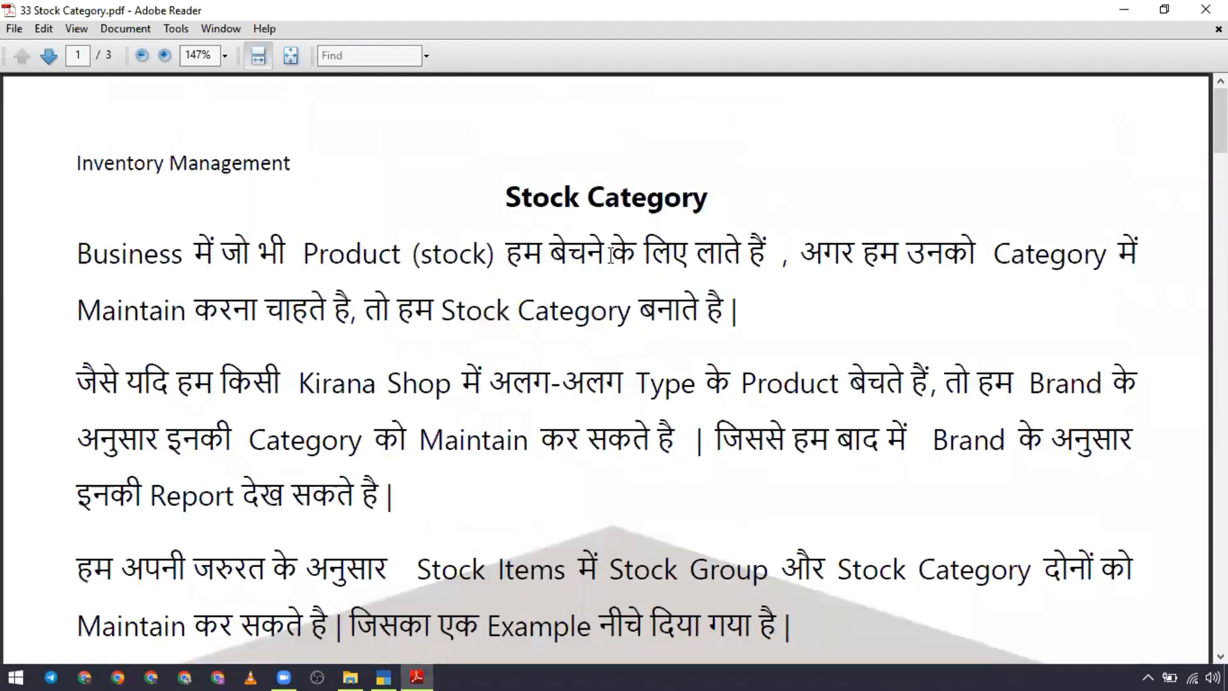
scroll(604, 294, down, 3)
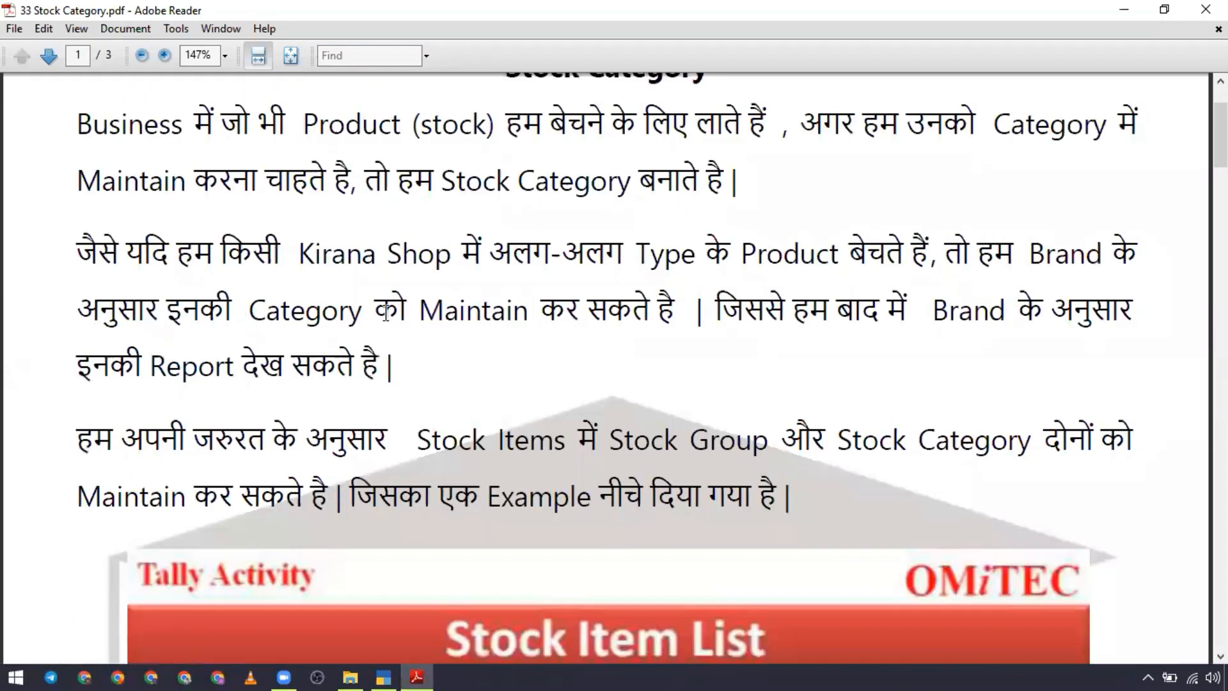
double_click(309, 312)
scroll(461, 220, up, 3)
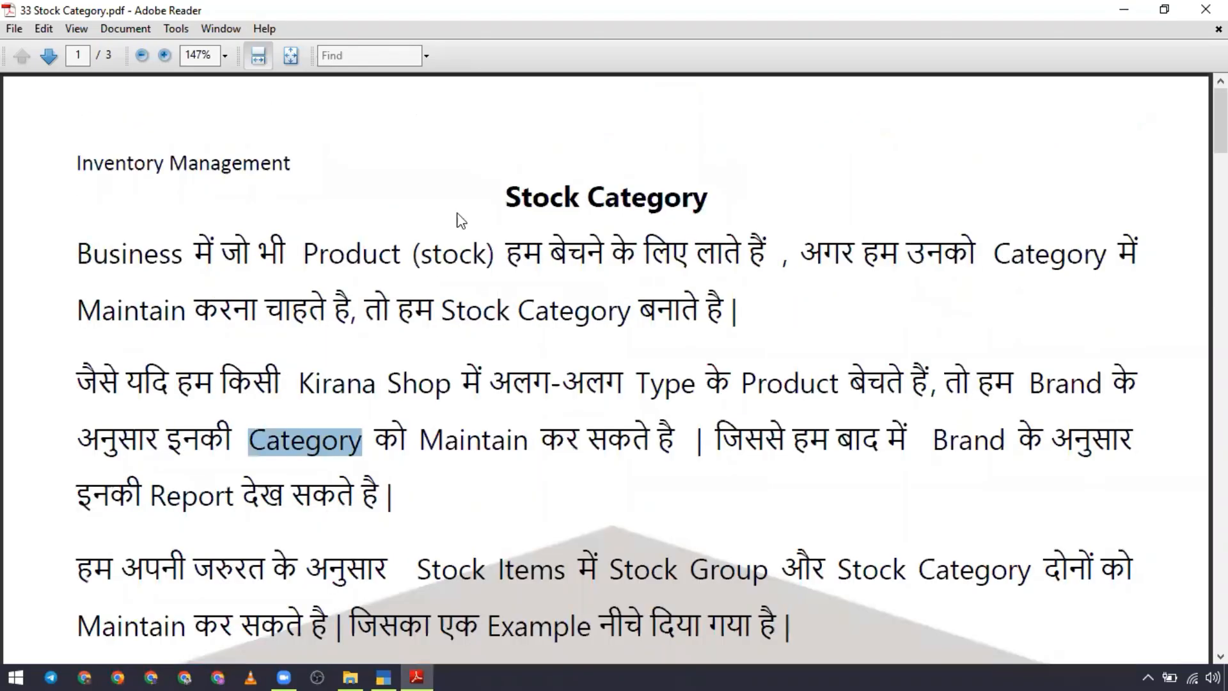
drag(504, 197, 707, 199)
key(ctrl+c)
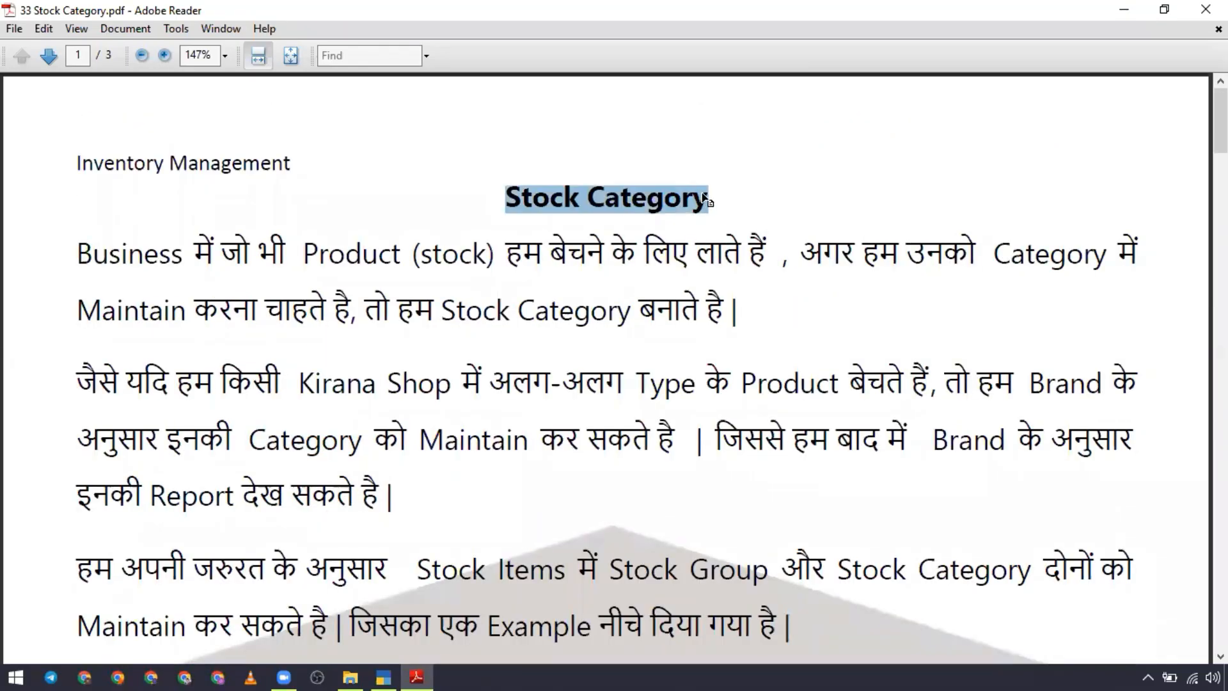
Step: Switch back to TallyPrime, keep Stock Category as the company and mailing name, leave the remaining details at their defaults, and accept the company creation
key(alt+Tab)
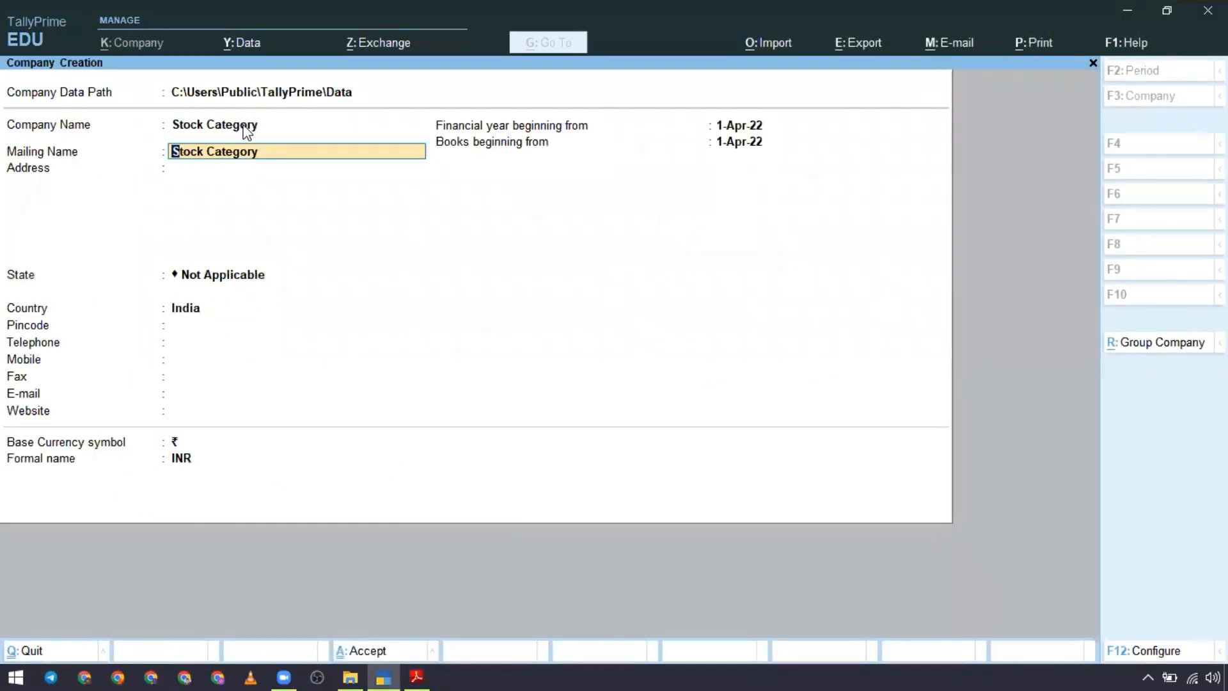
click(243, 126)
key(ctrl+v)
key(Return)
key(Return)
key(Return)
key(Return)
key(Return)
key(Return)
key(Return)
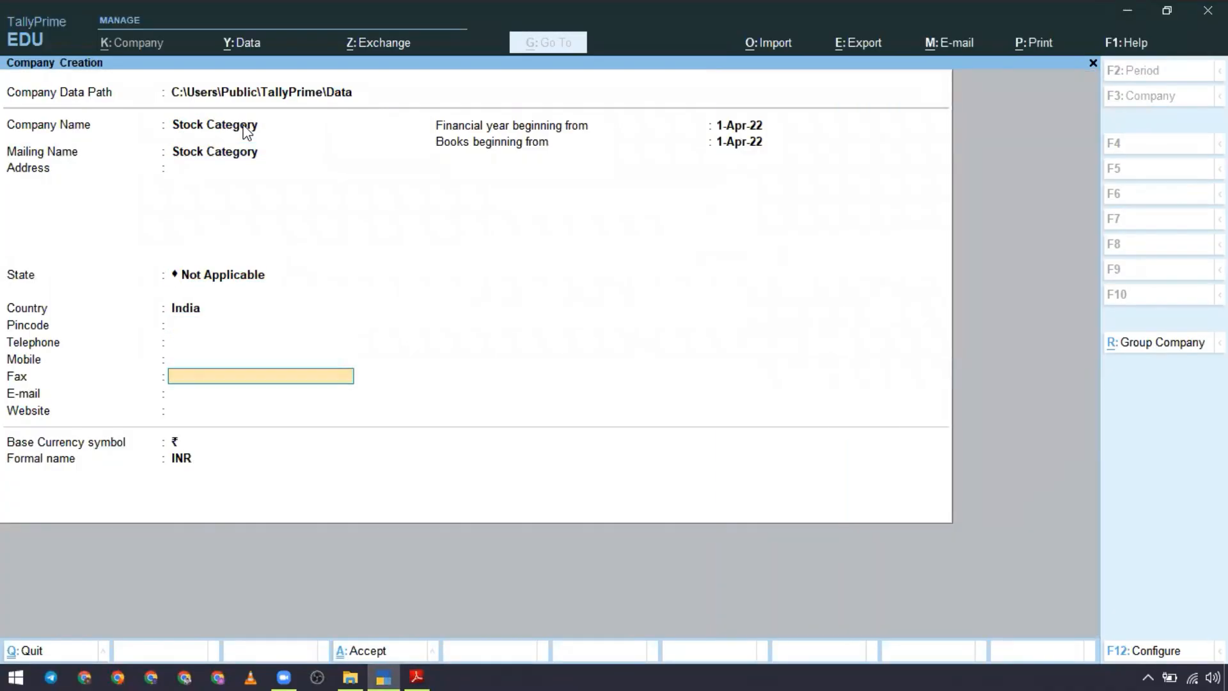
key(Return)
key(Return)
key(Return)
key(Return)
key(Return)
key(Return)
key(Return)
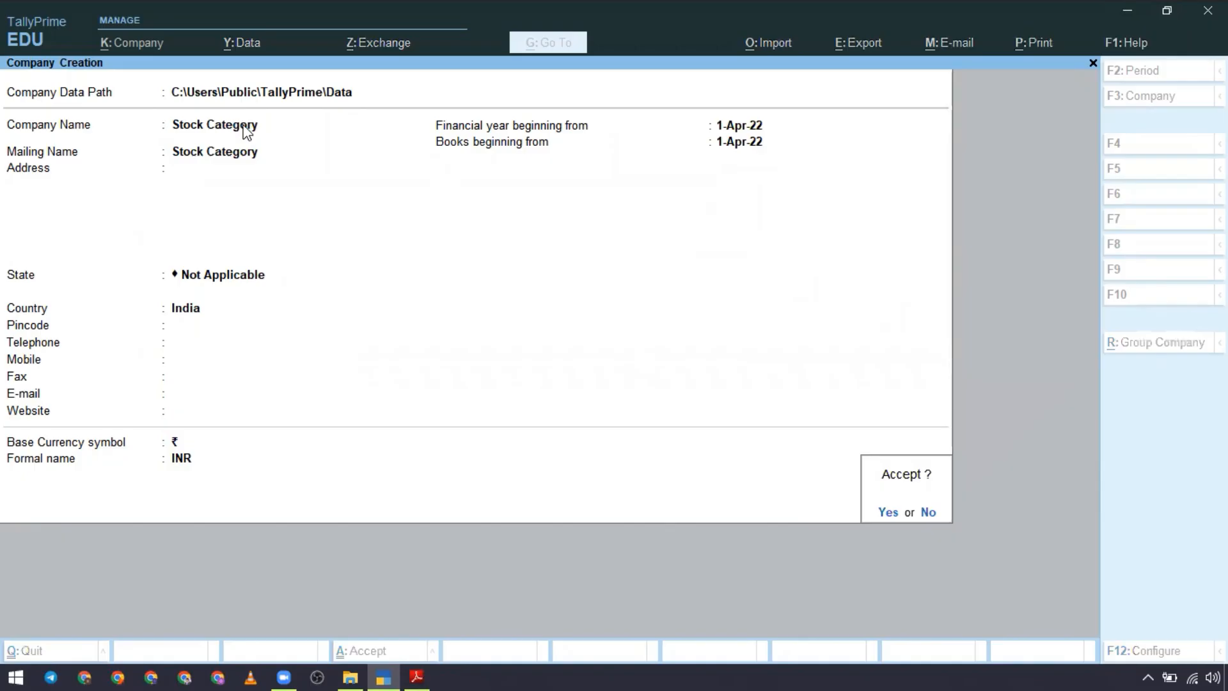
key(Return)
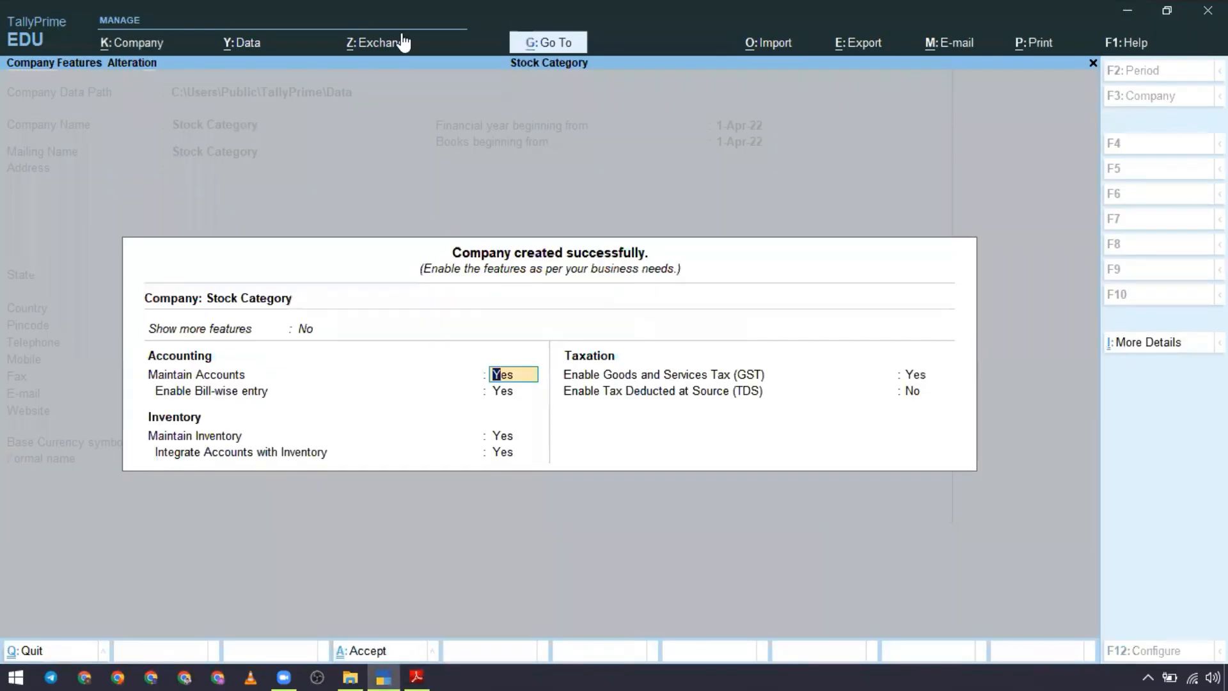
Step: Disable bill-wise entry and Goods and Services Tax (GST) in the company features, keep inventory enabled, and accept the settings
click(404, 43)
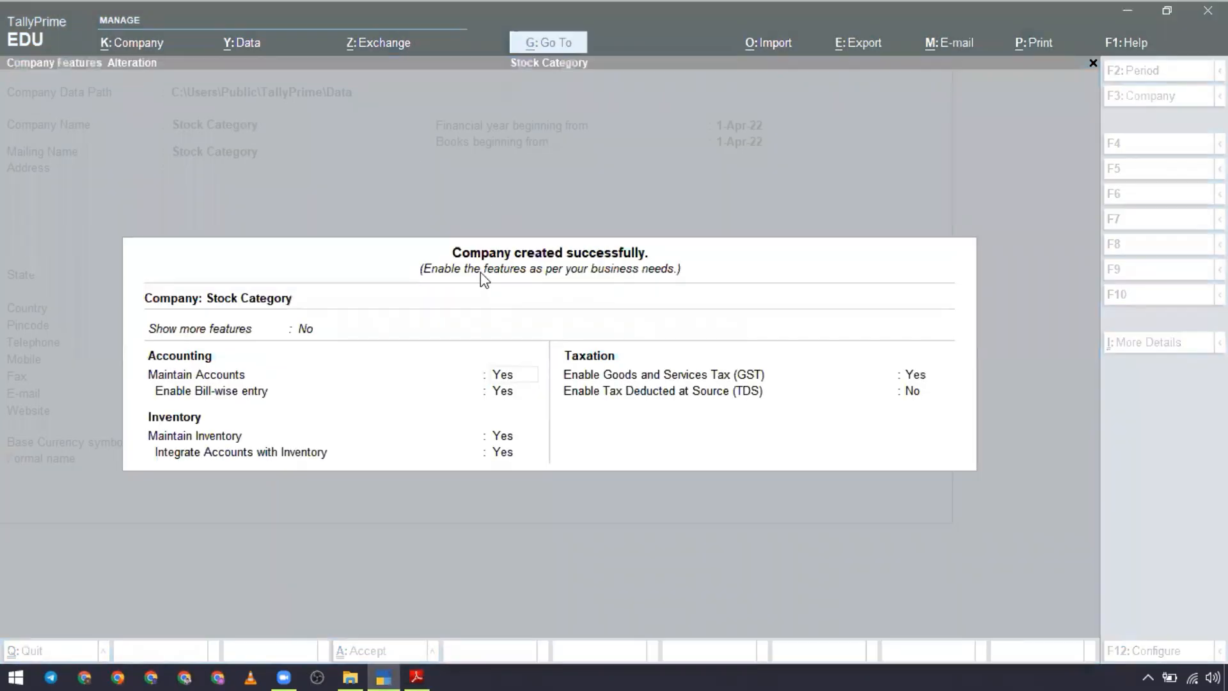
click(481, 270)
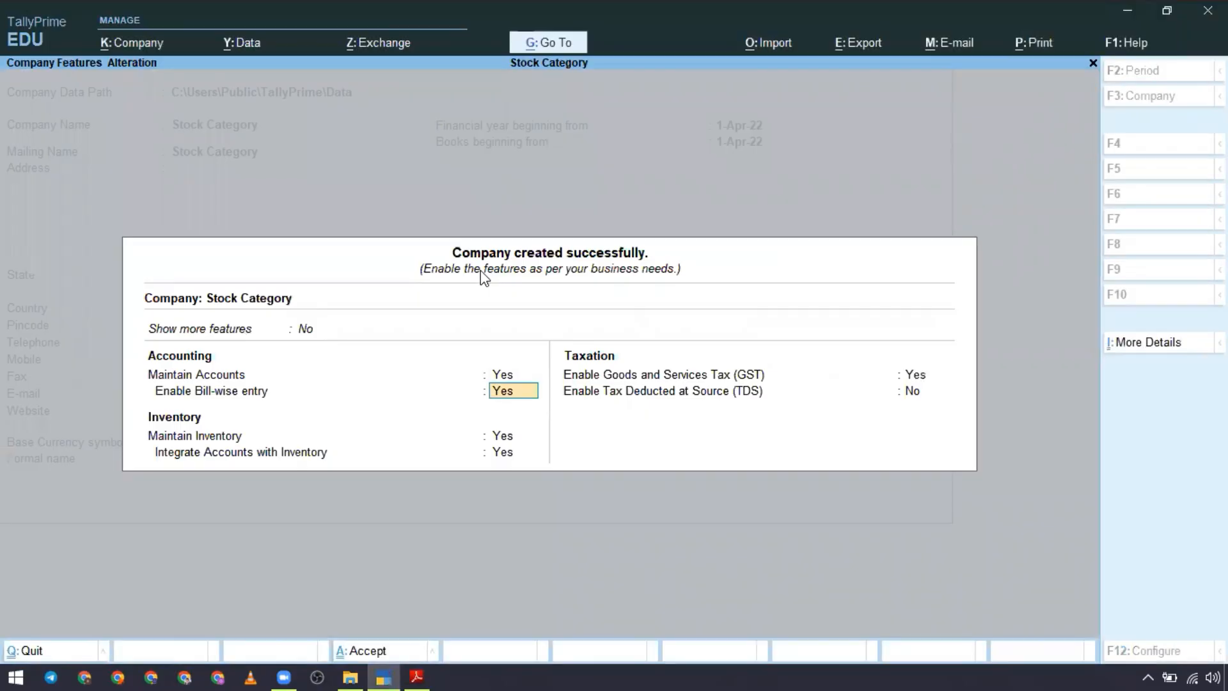
text(n)
key(Return)
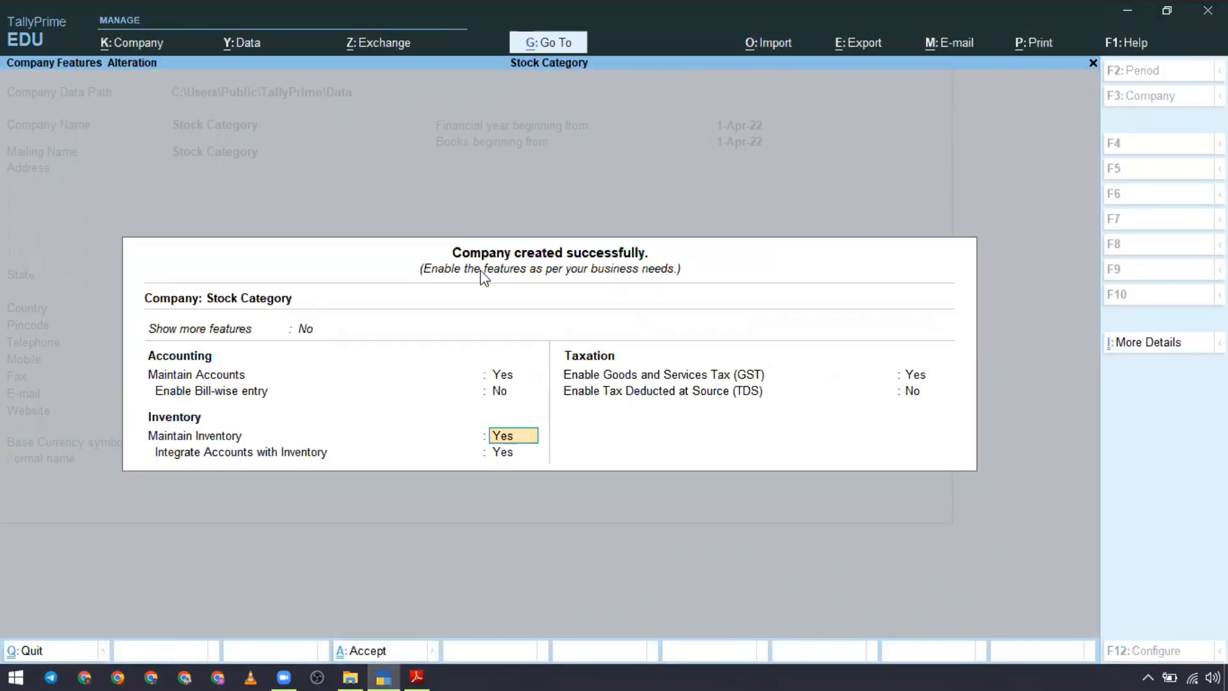
key(Return)
key(Return)
text(n)
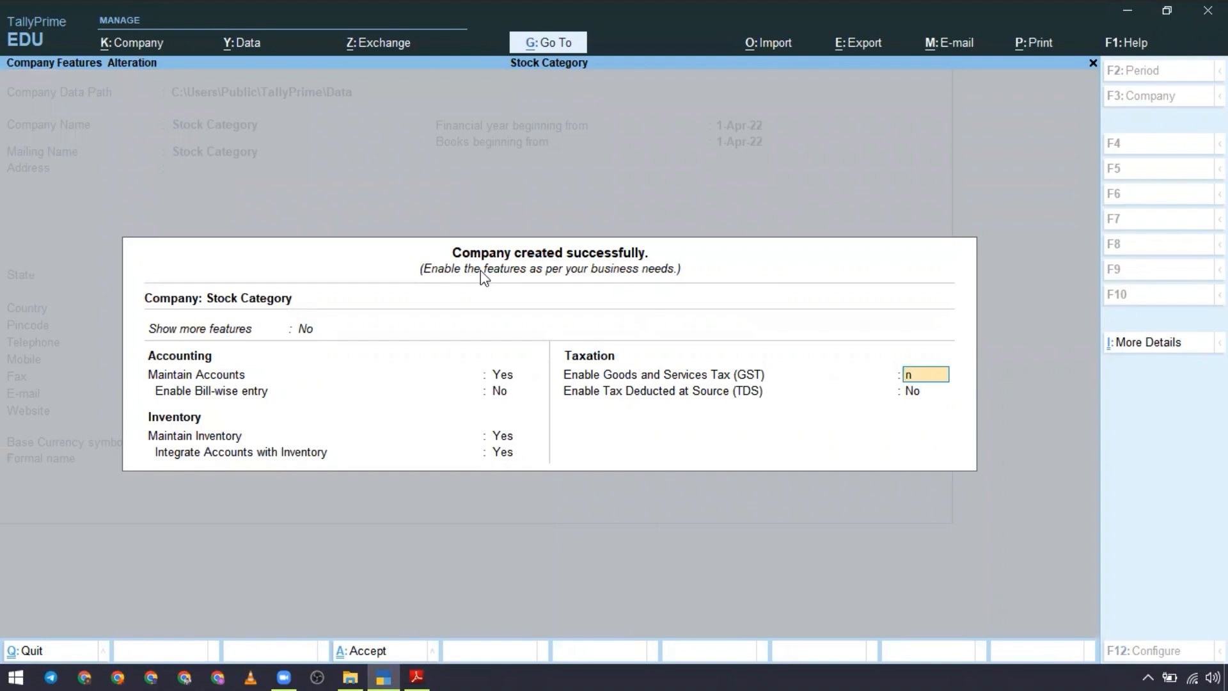
key(Return)
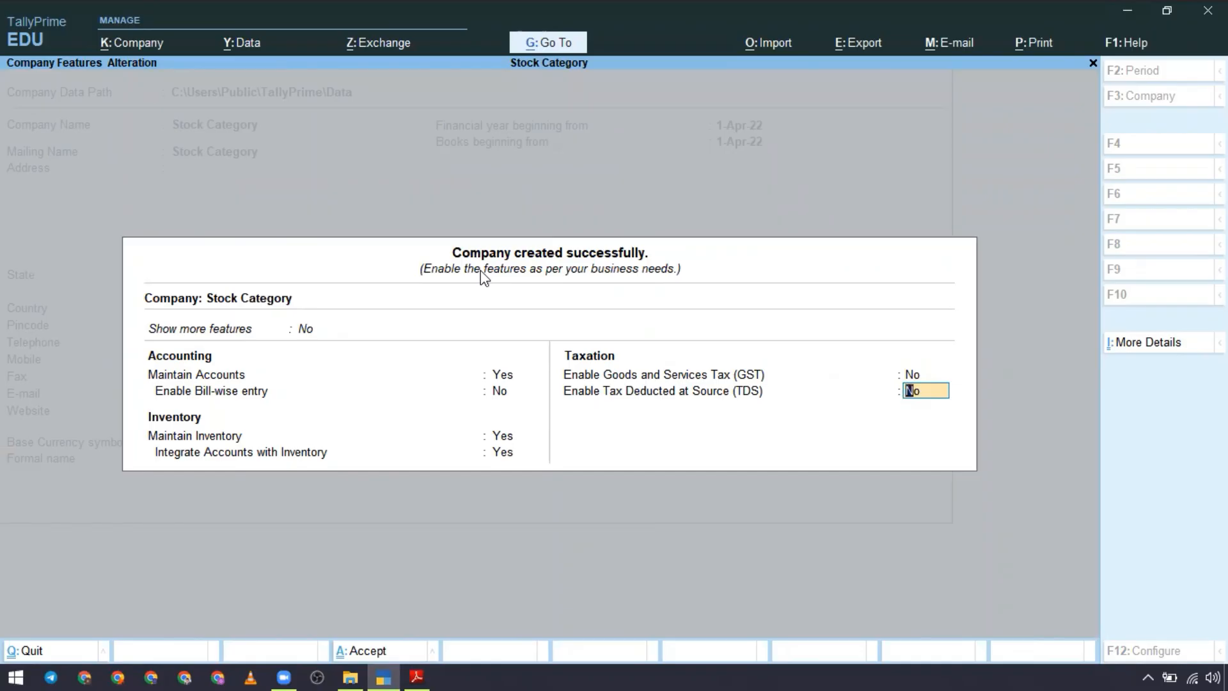
key(Return)
key(Return)
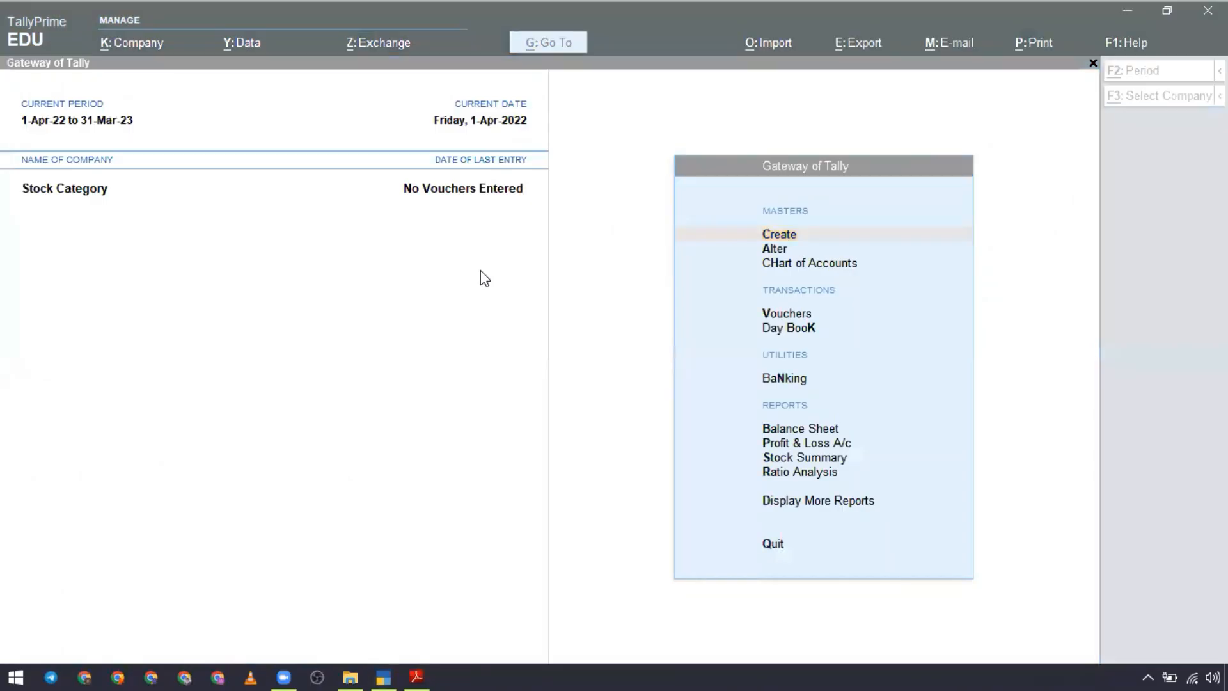
Step: Start creating a unit of measure in the inventory masters
key(Down)
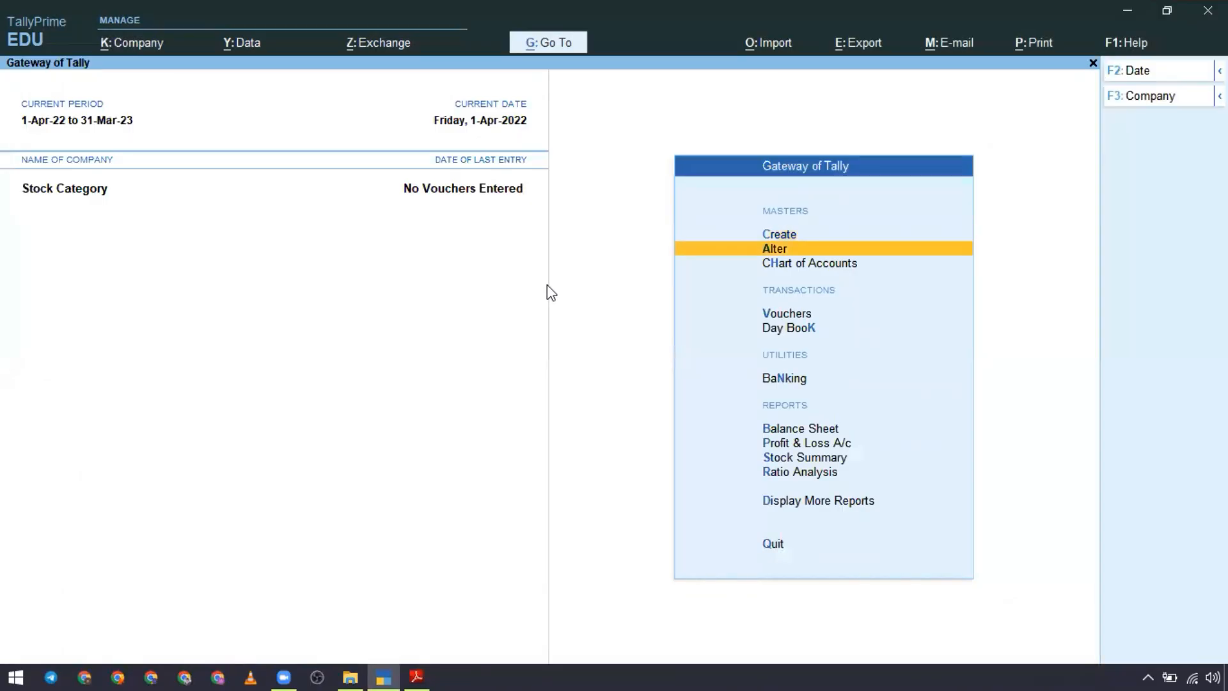
key(Up)
key(Return)
key(Down)
key(Down)
key(Down)
key(Down)
key(Down)
key(Down)
key(Down)
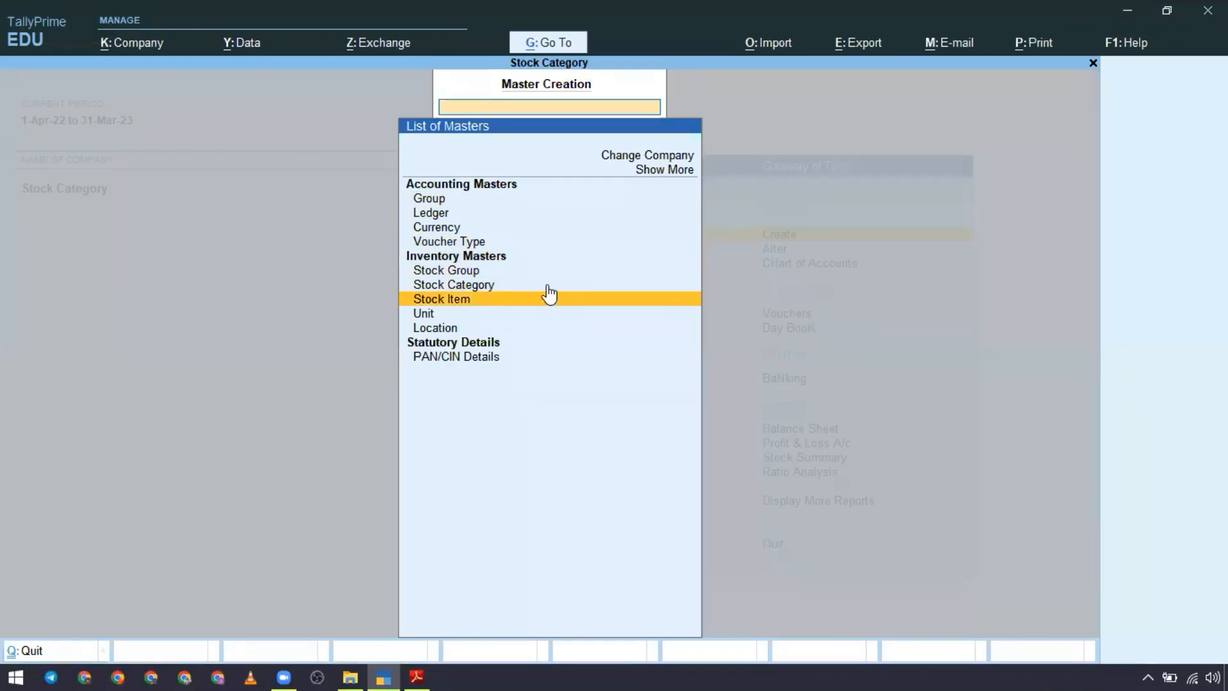
key(Return)
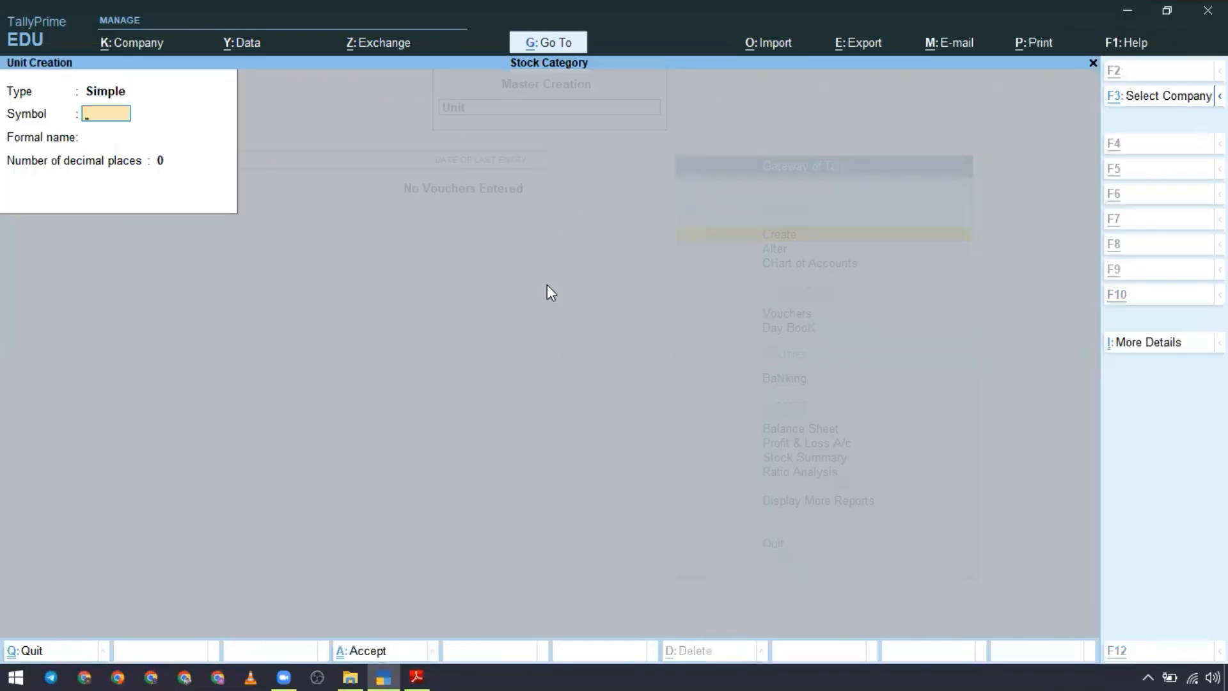
Step: Switch to the Stock Category PDF and check the units used for the items bought from Verma Traders on page 2
key(alt+Tab)
key(alt+Tab)
key(alt+Tab)
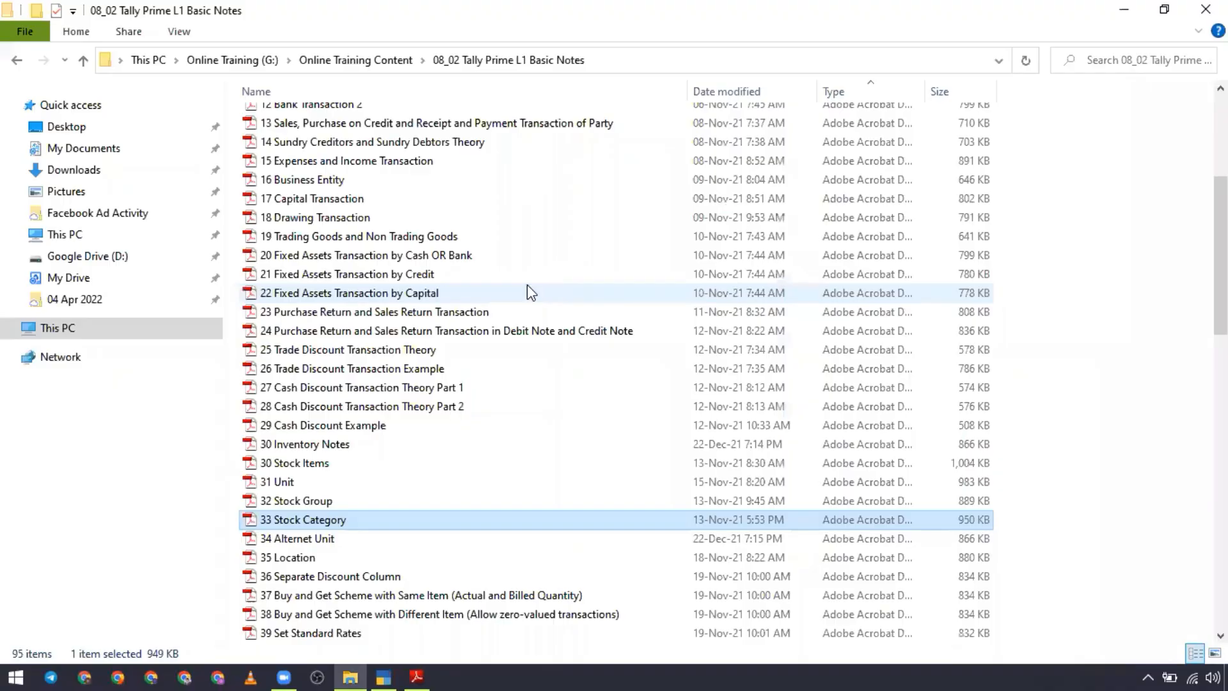
key(alt+Tab)
key(alt+Tab)
key(alt+Tab)
scroll(484, 383, down, 5)
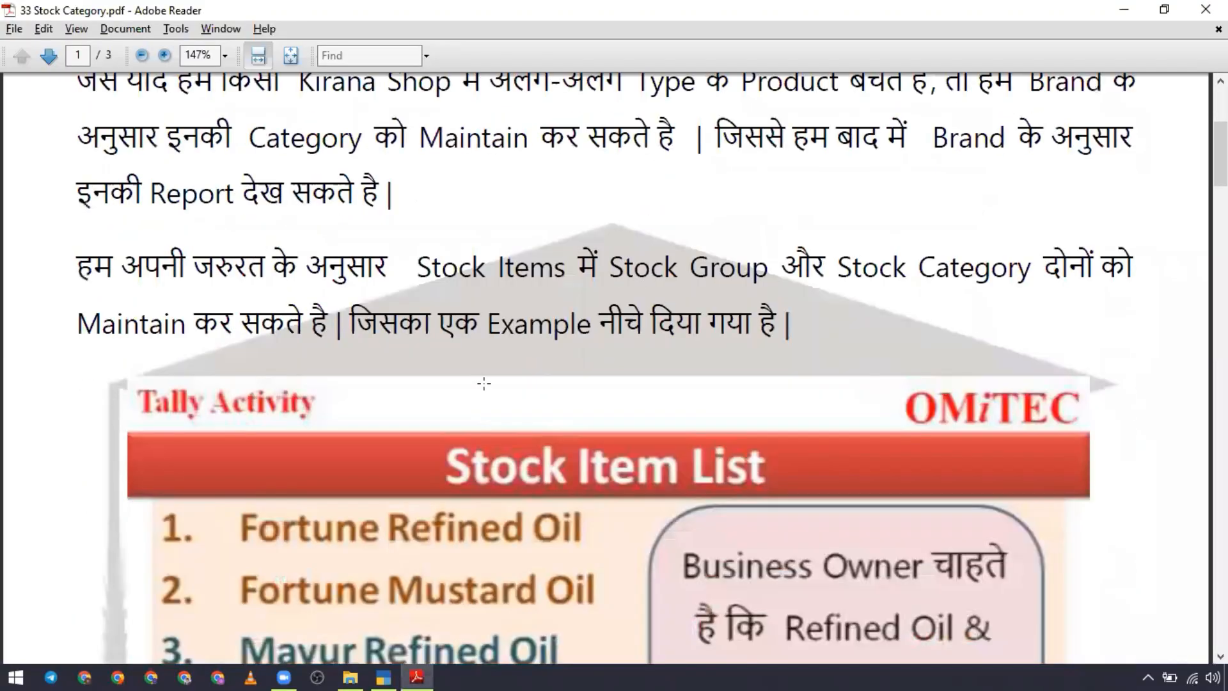
scroll(484, 383, down, 20)
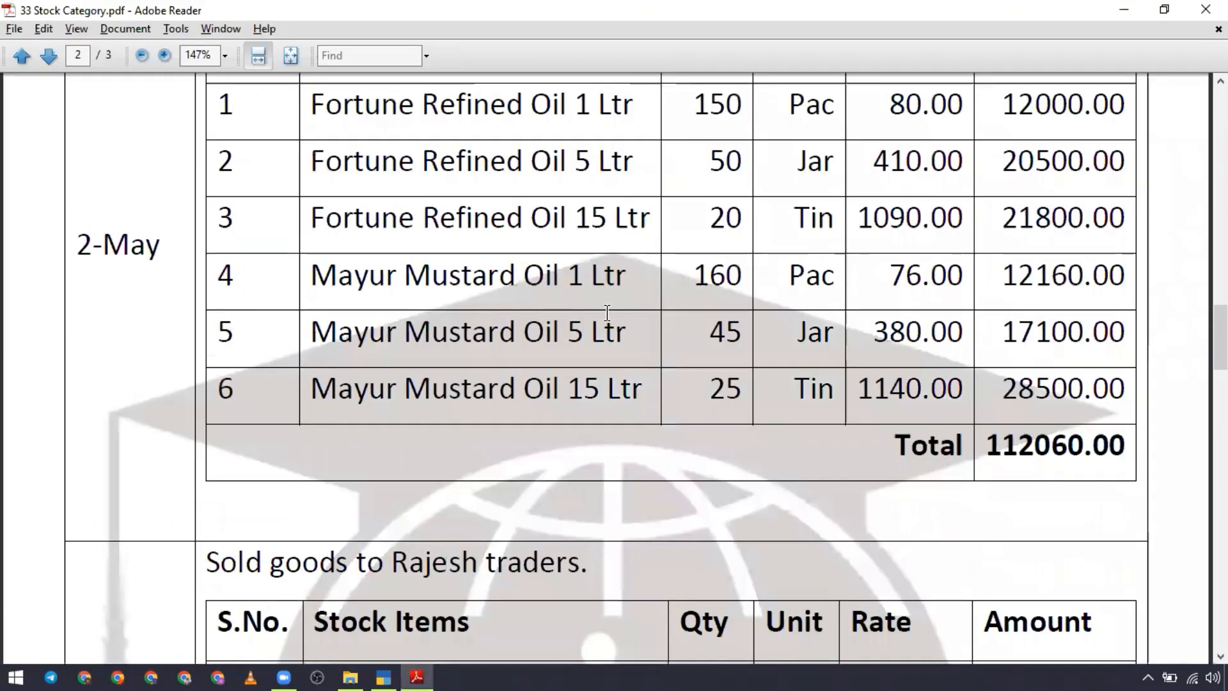
scroll(607, 312, up, 3)
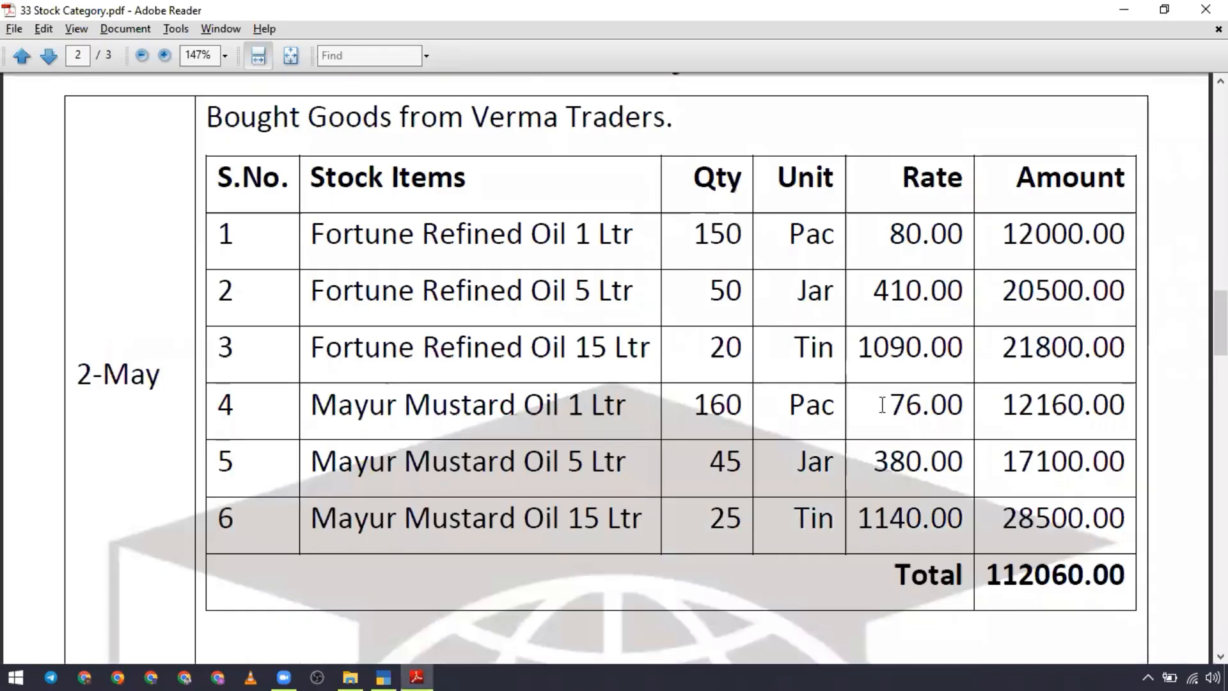
double_click(812, 238)
click(817, 295)
double_click(818, 295)
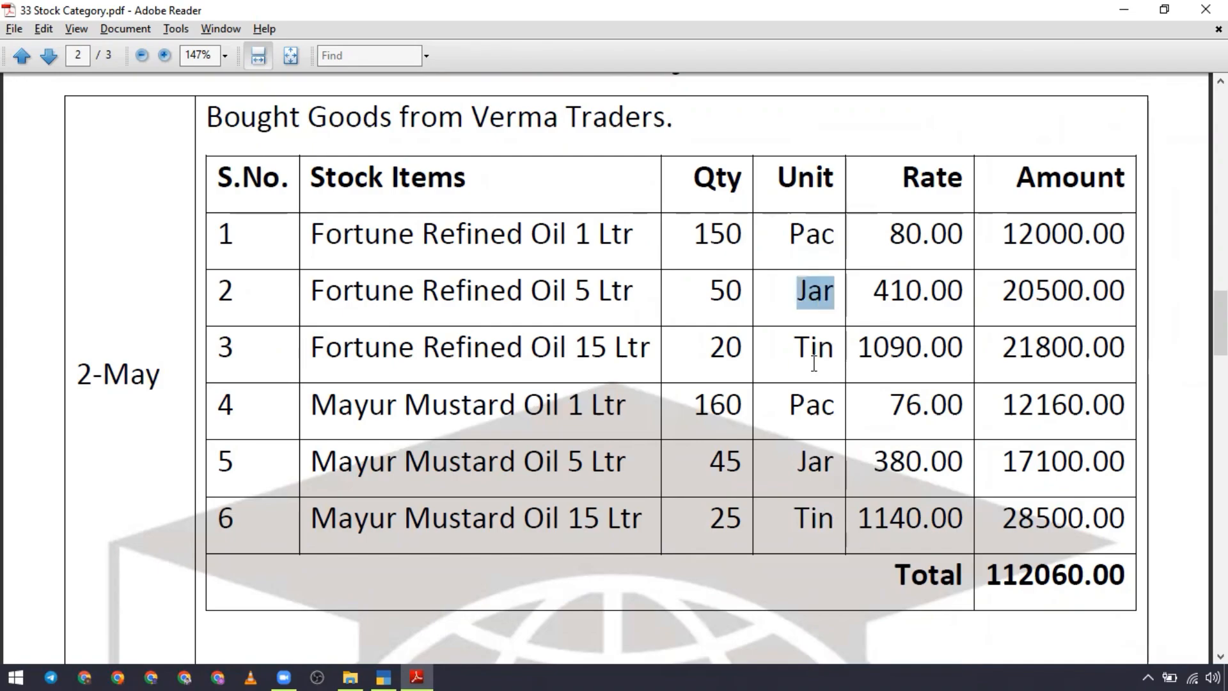
double_click(814, 351)
Step: Switch back to TallyPrime and create a simple unit with the symbol Pac, no formal name and 0 decimal places
click(391, 673)
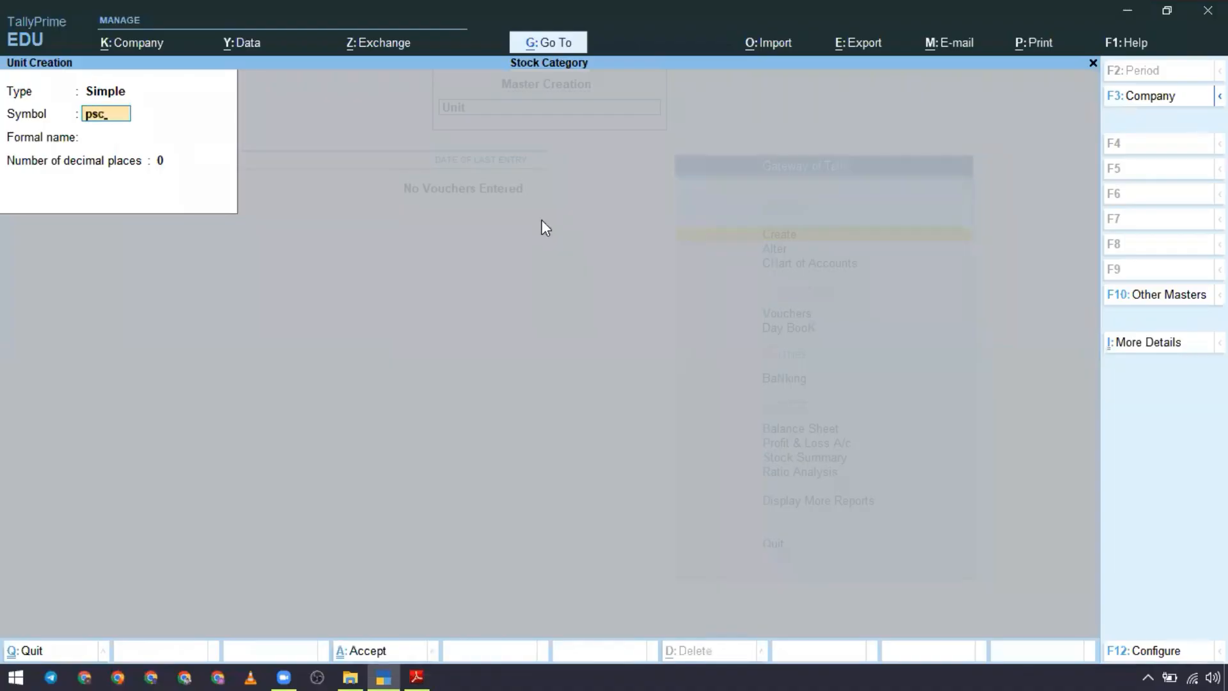
key(BackSpace)
key(BackSpace)
key(BackSpace)
key(Return)
key(Return)
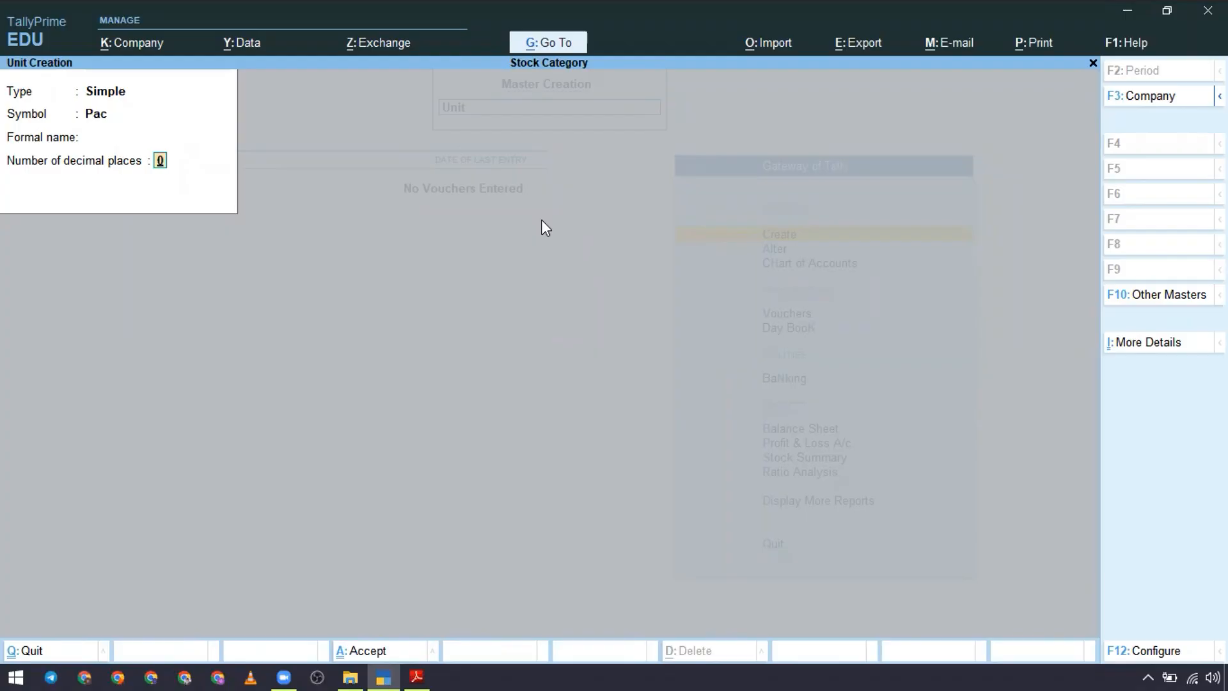
key(Return)
Step: Create a simple unit with the symbol Jar, no formal name and 0 decimal places
key(Return)
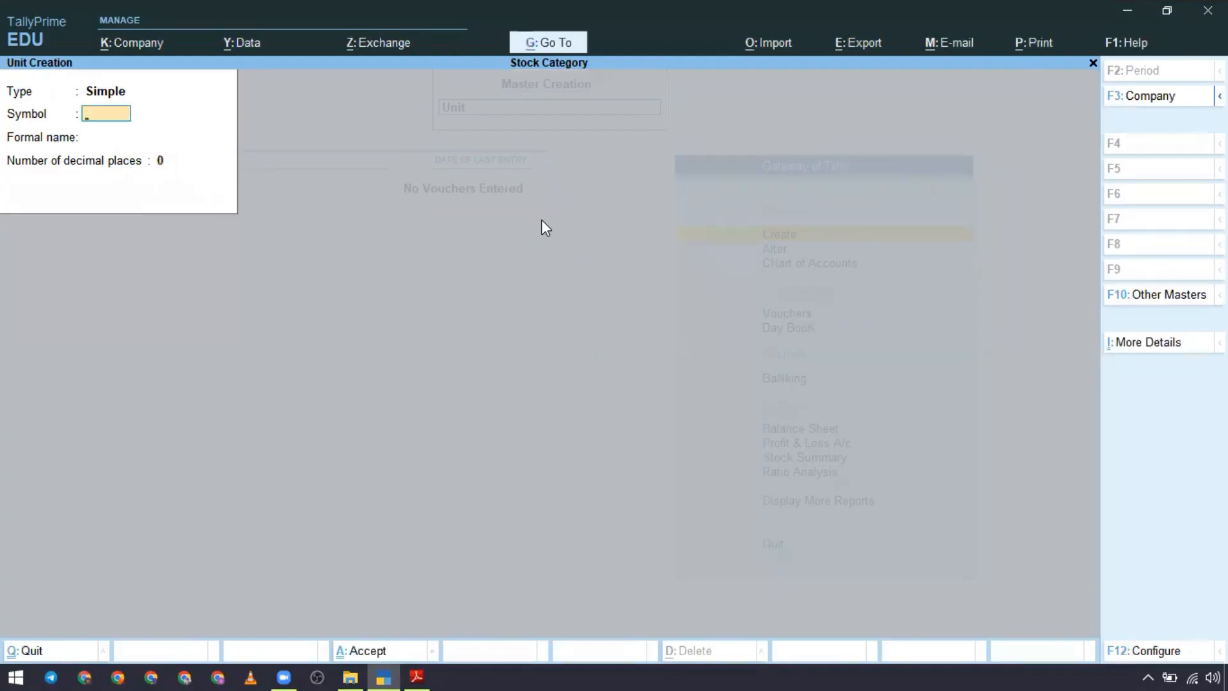
text(Jqar)
key(Return)
key(Return)
key(Return)
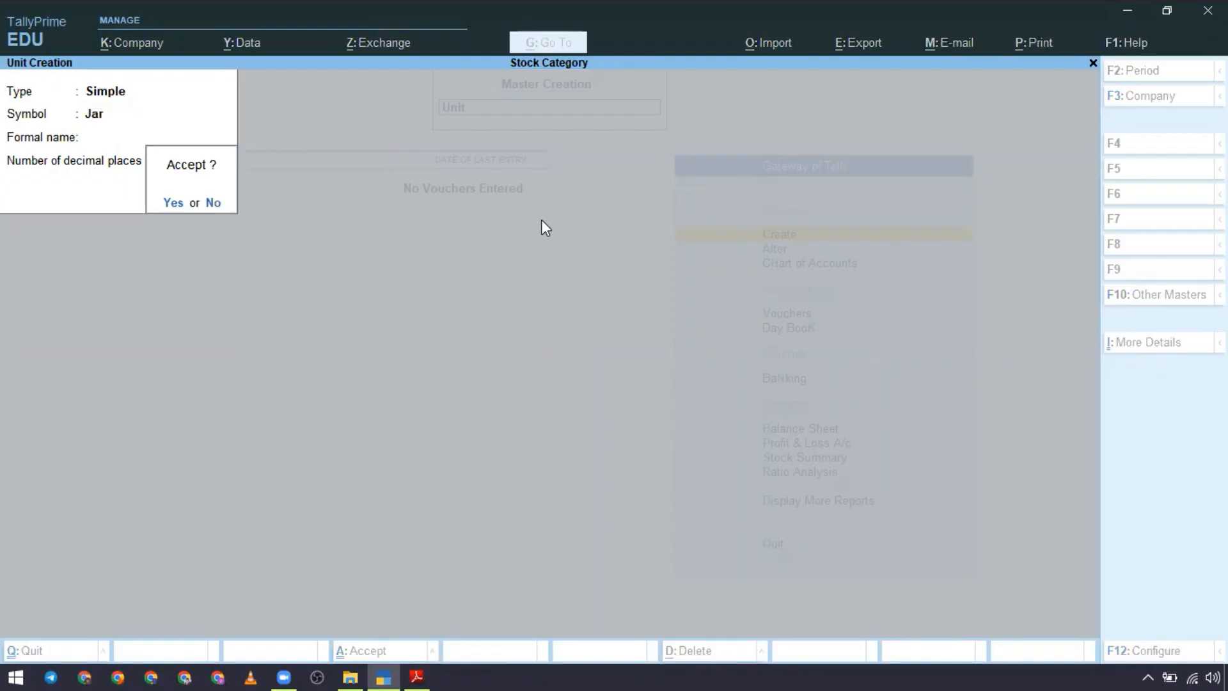
key(Return)
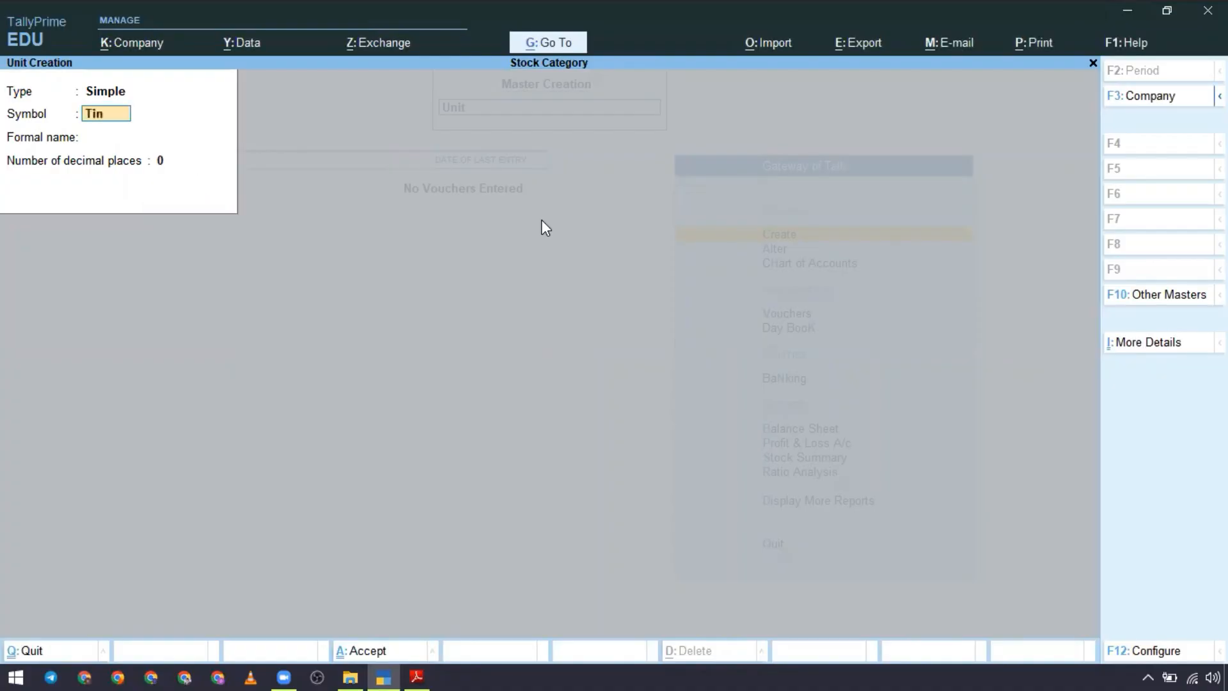
Step: Create a simple unit with the symbol Tin and 0 decimal places, and return to the Gateway of Tally
key(Return)
key(Return)
key(Return)
key(Return)
key(Escape)
key(Return)
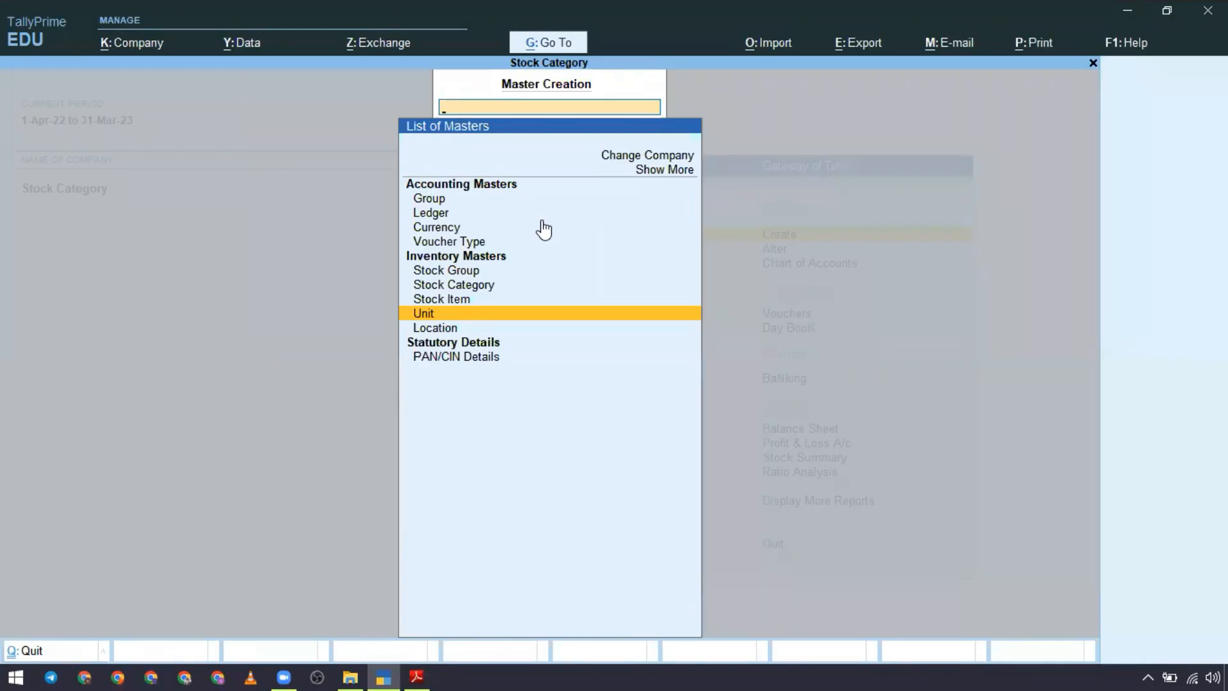
key(Escape)
Step: Review the list of units in the Chart of Accounts and return to the Gateway of Tally
key(Down)
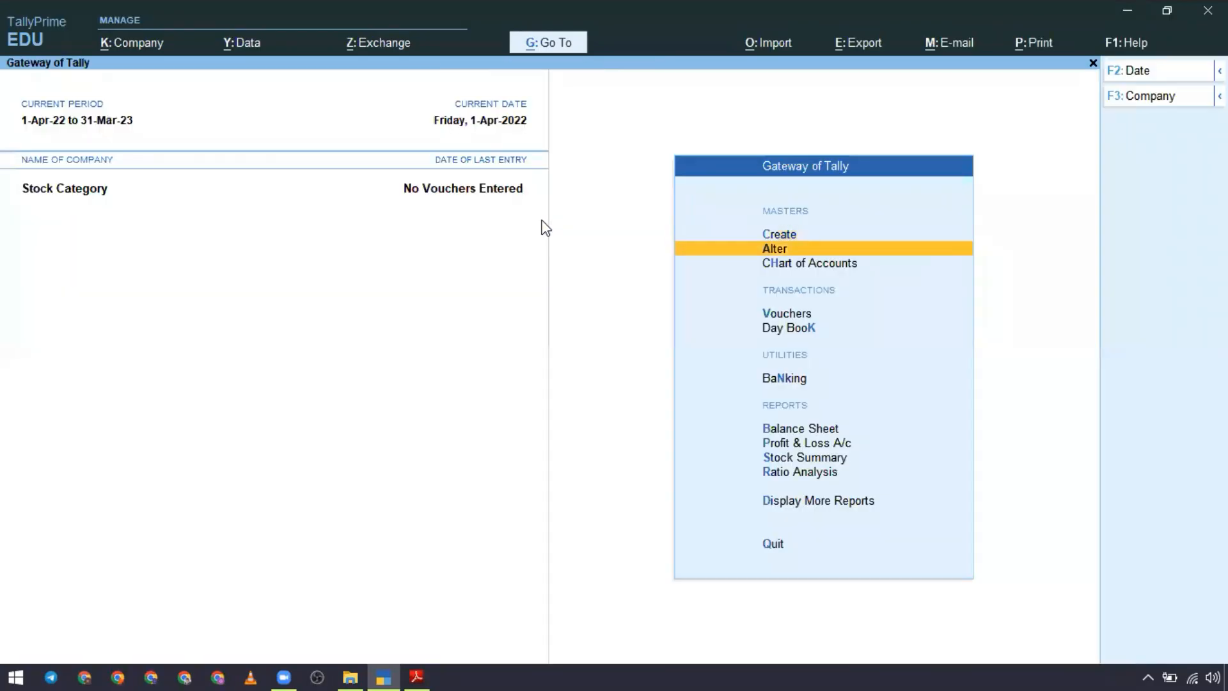
key(Down)
key(Return)
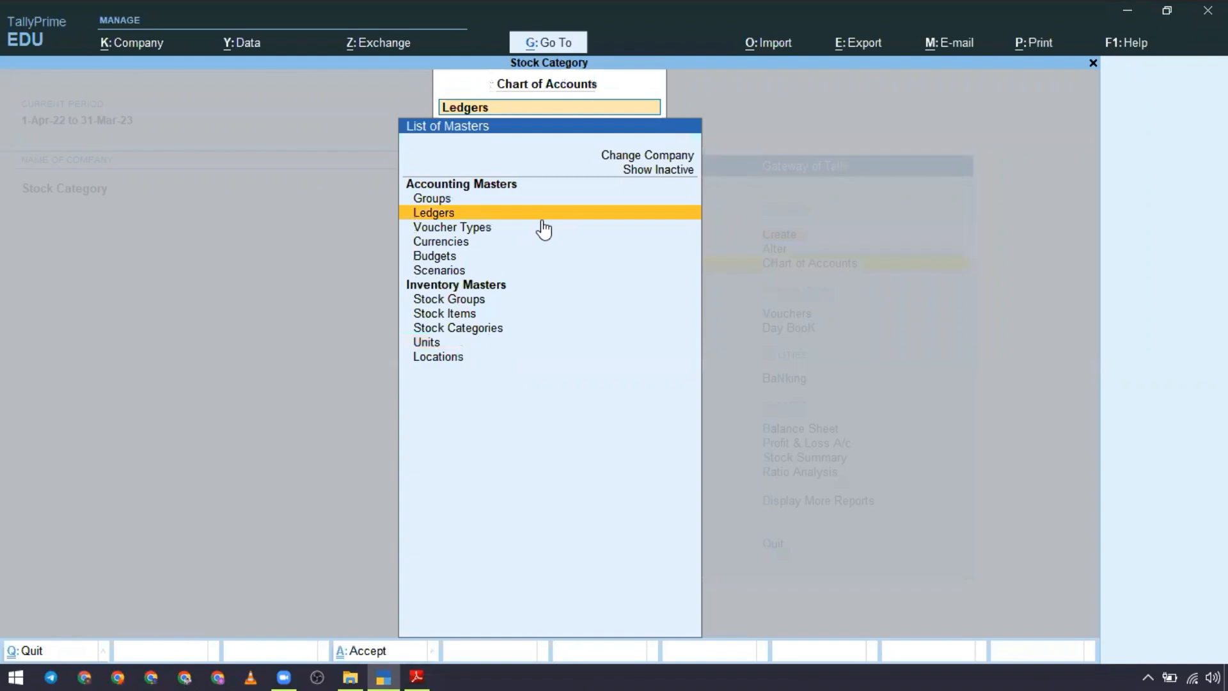
key(Down)
key(Down)
key(Down)
key(Down)
key(Down)
key(Down)
key(Down)
key(Down)
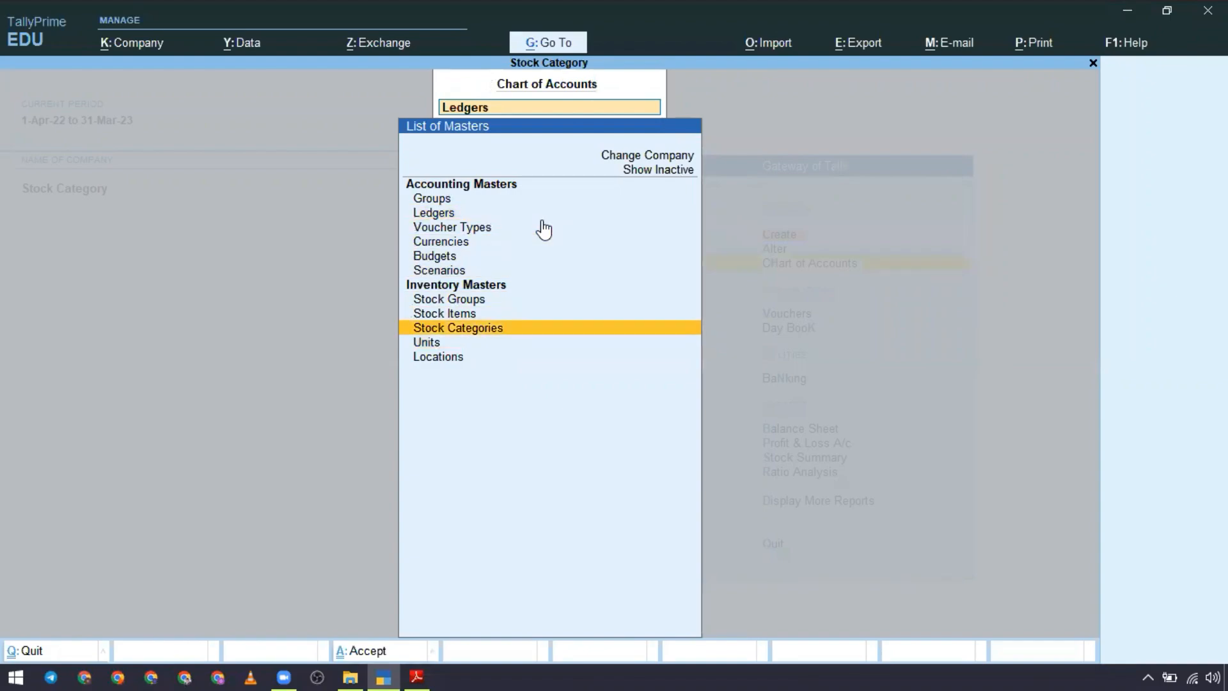
key(Return)
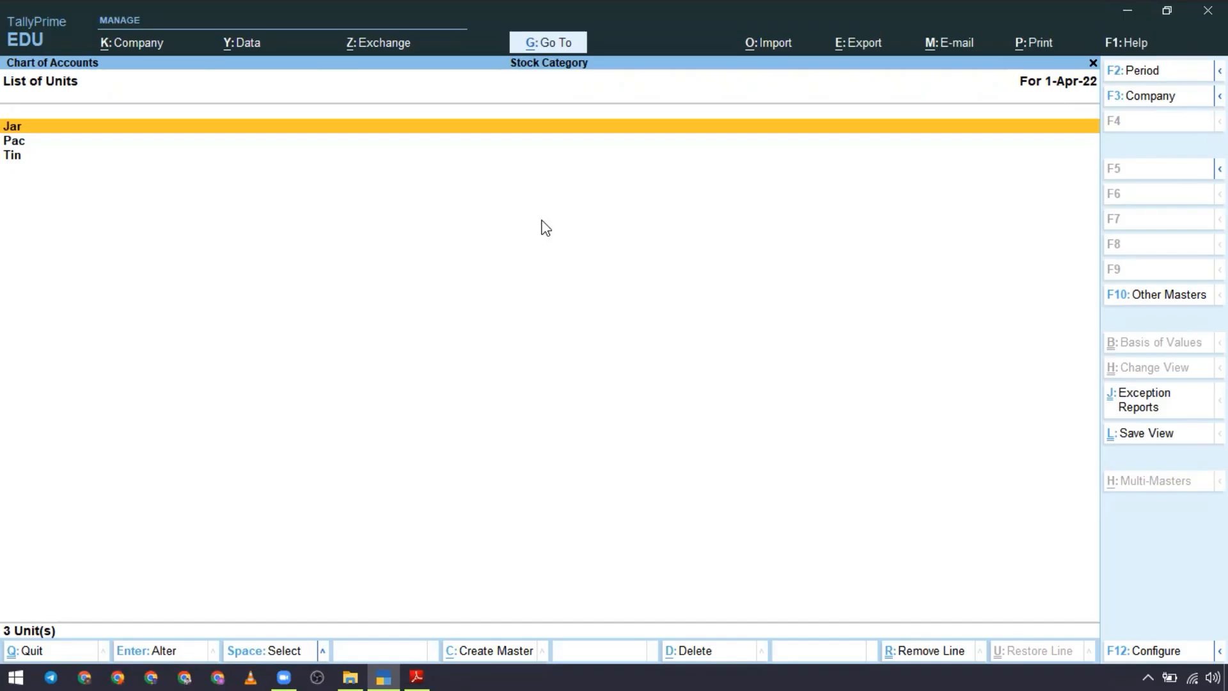
key(Escape)
key(Escape)
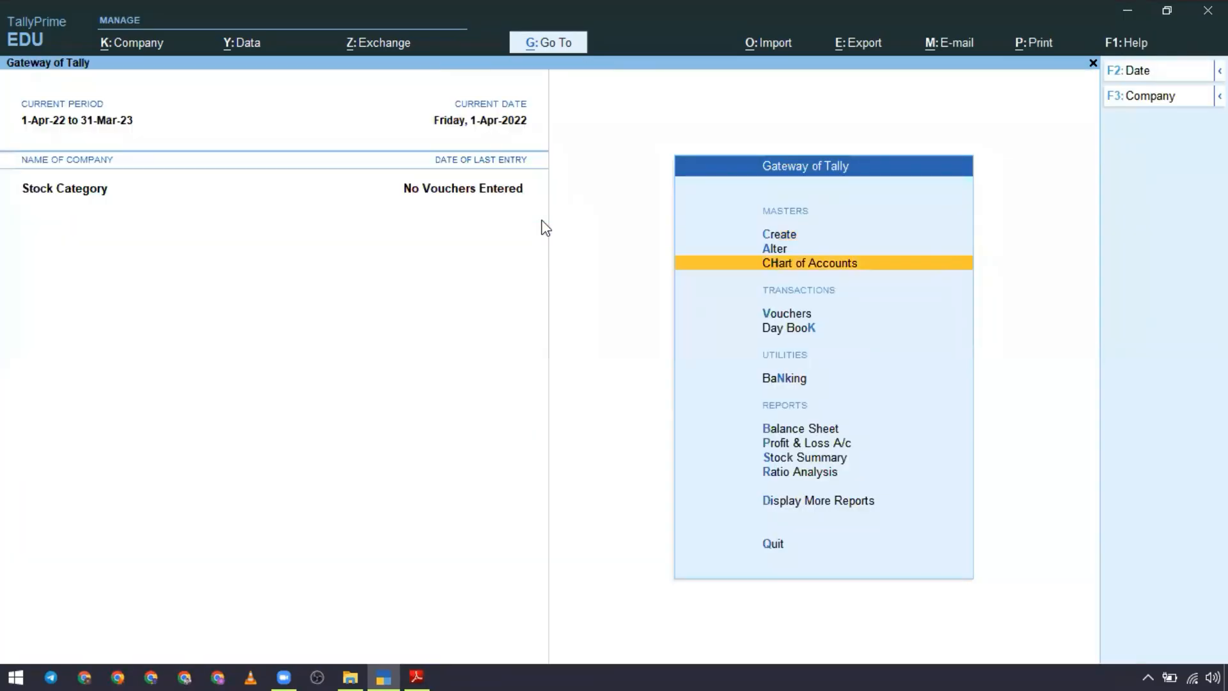
Step: Start creating a stock group, and copy the text Refined Oil from the first purchase item in the Stock Category PDF
key(c)
key(Down)
key(Down)
key(Down)
key(Down)
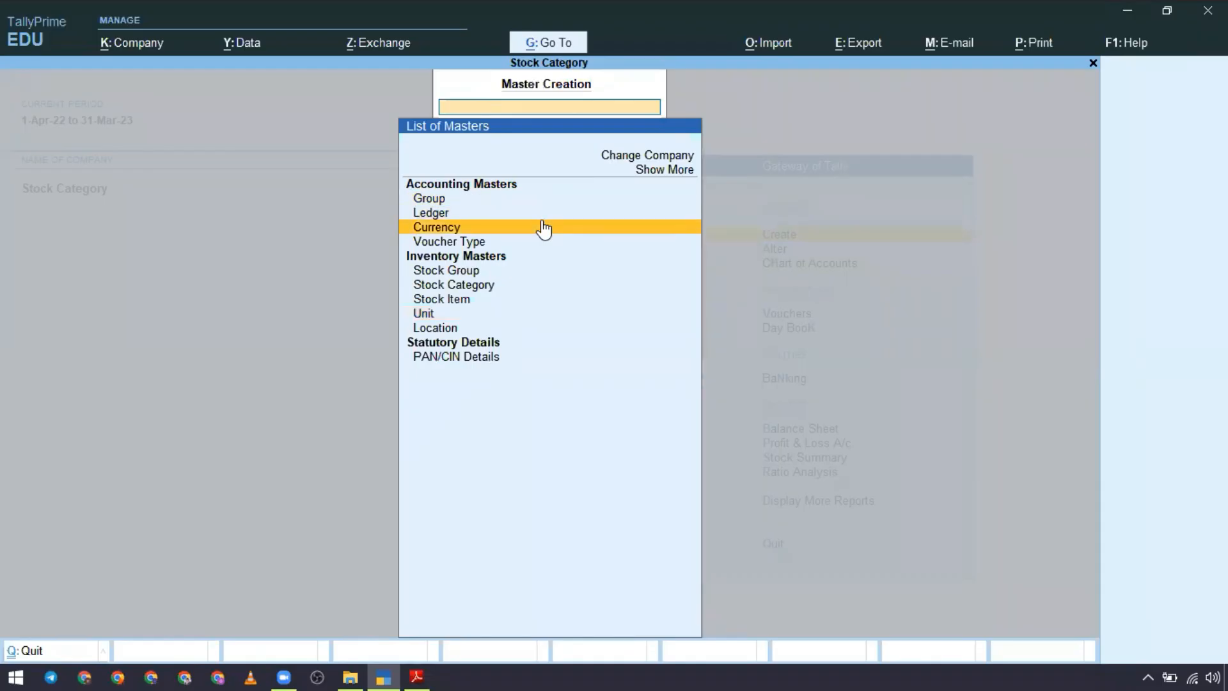
key(Return)
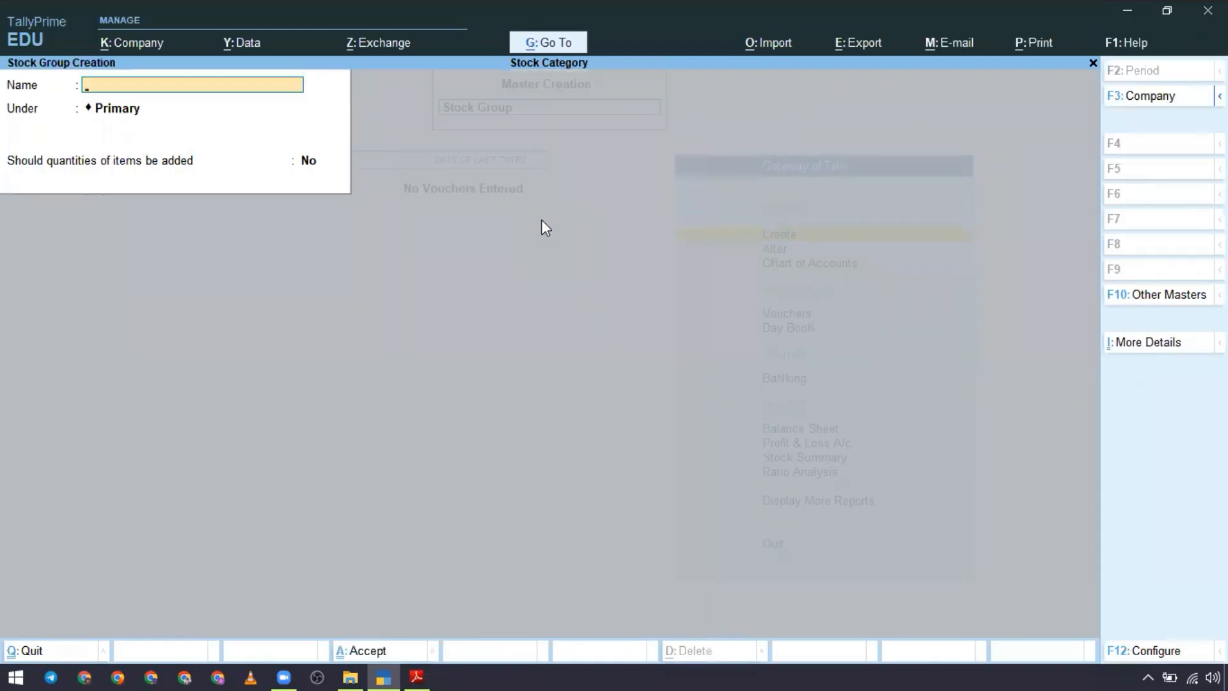
key(alt+Tab)
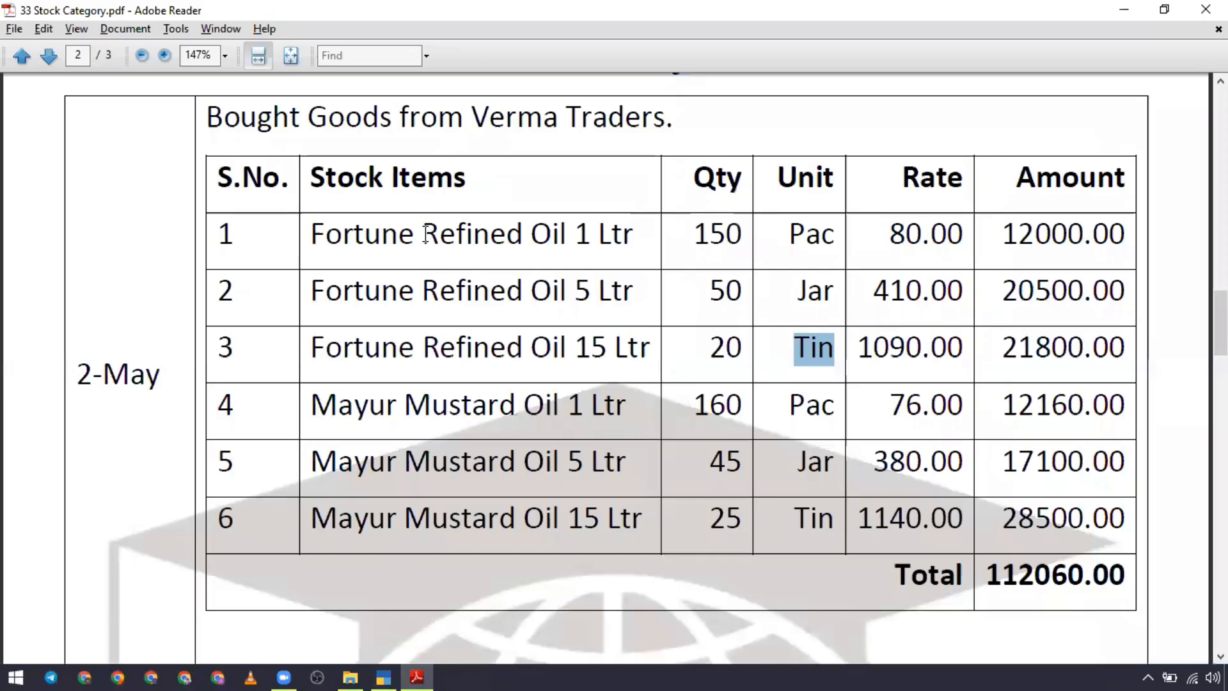
drag(423, 235, 562, 245)
key(ctrl+c)
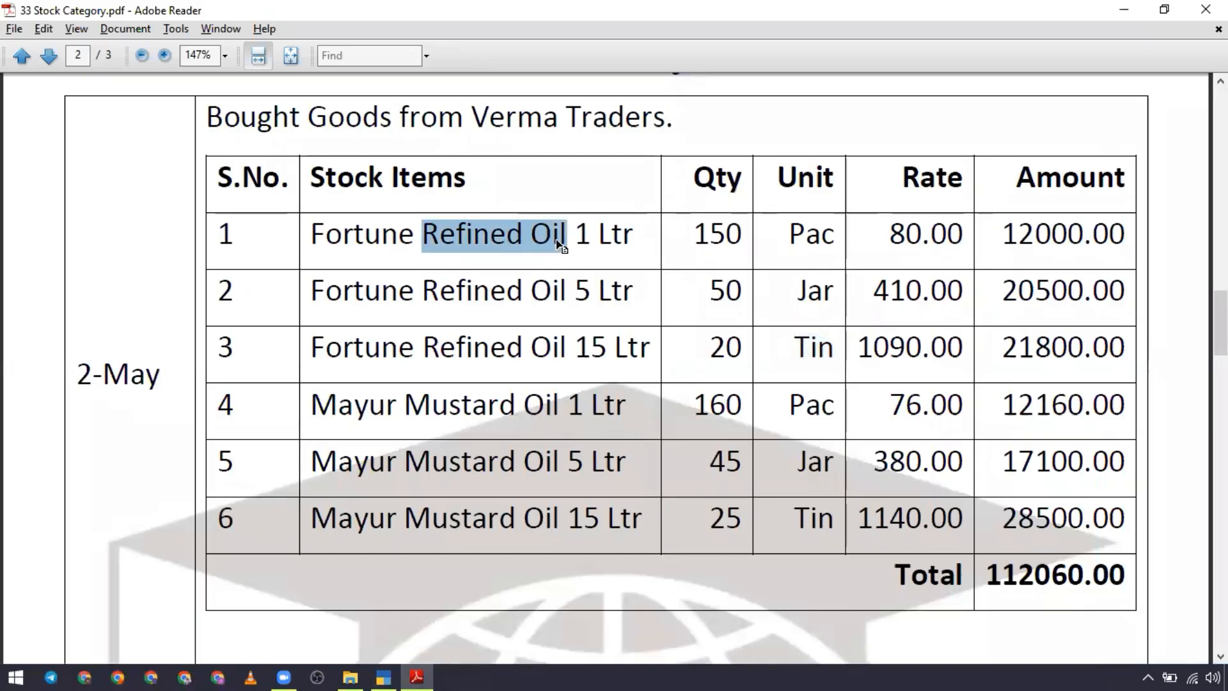
Step: Switch back to TallyPrime and create the stock group Refined Oil under Primary, with quantities of items added
key(alt+Tab)
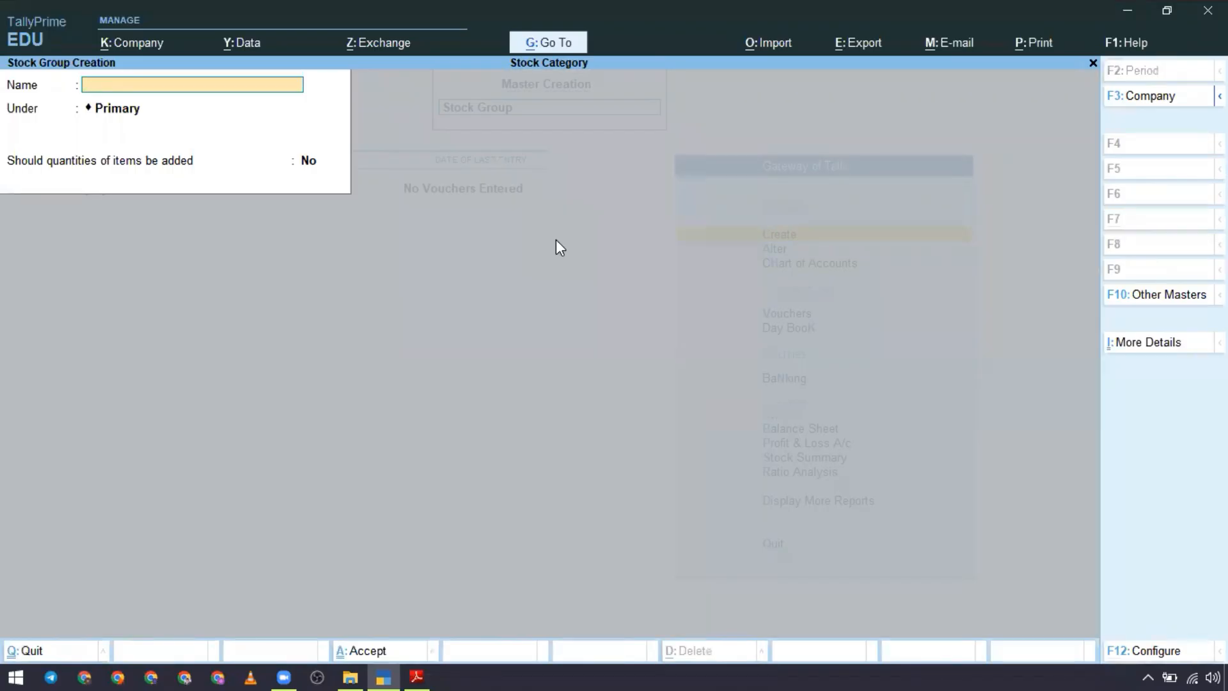
key(ctrl+v)
key(Return)
key(Return)
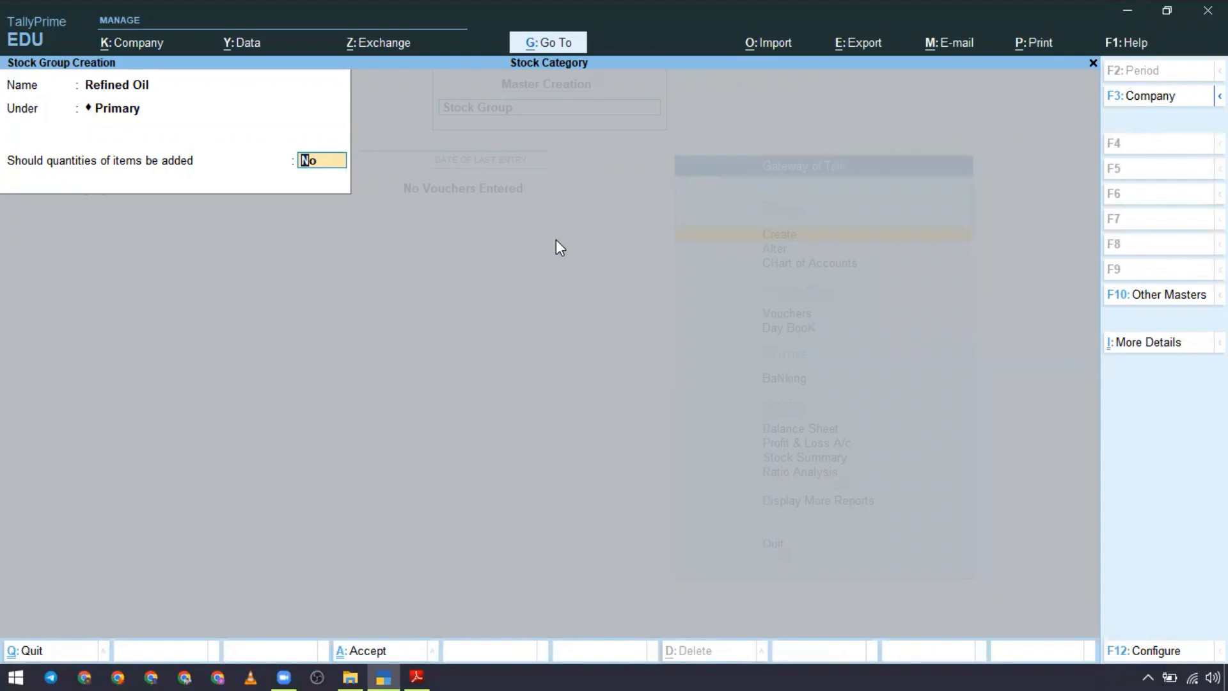
text(y)
key(Return)
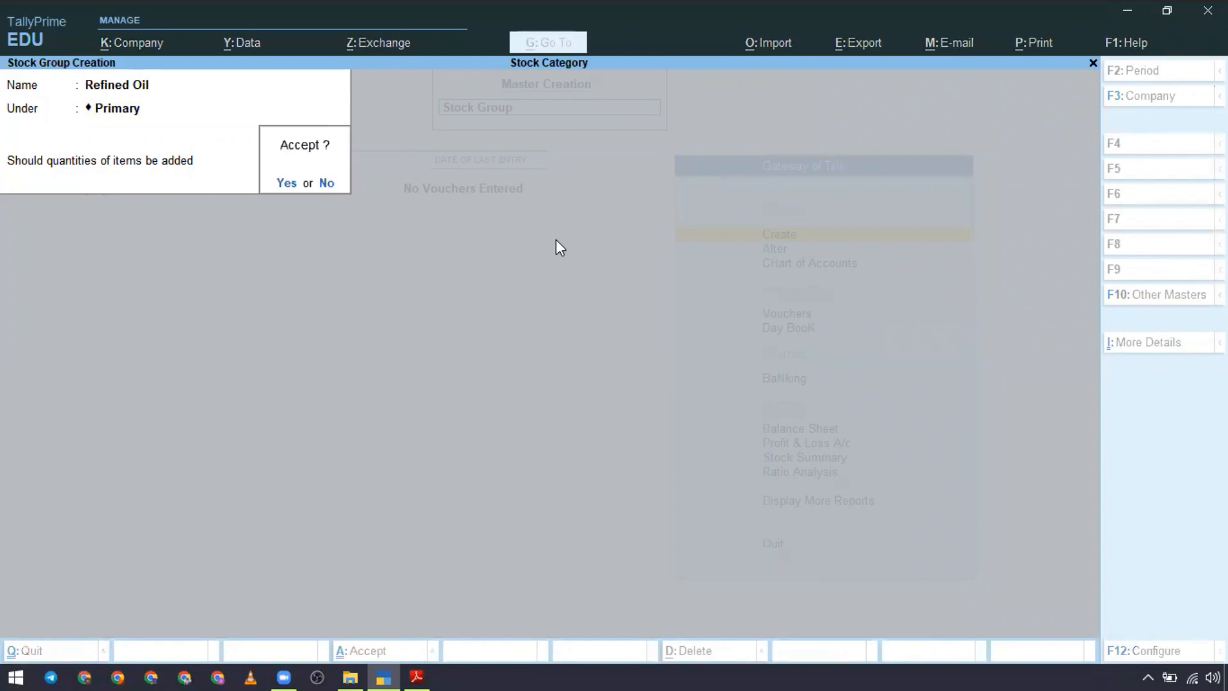
key(Return)
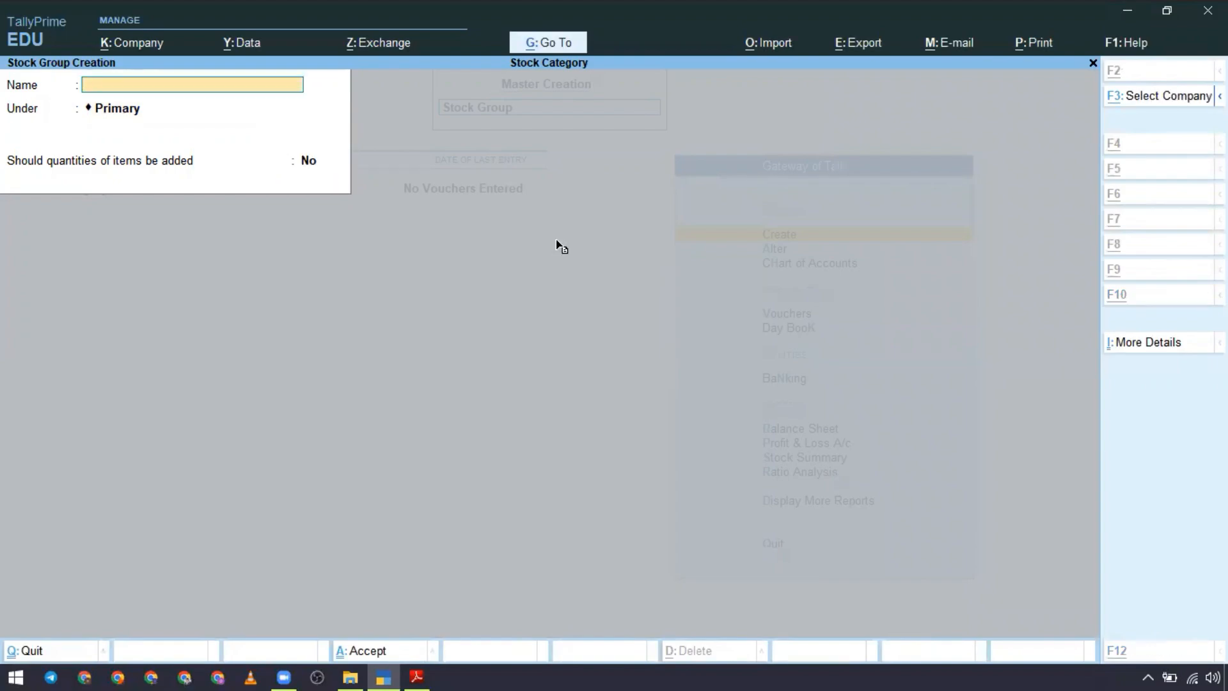
Step: Copy Mustard Oil from the fourth purchase item in the PDF and create it as a stock group under Primary, with quantities of items added
key(alt+Tab)
drag(407, 405, 558, 405)
key(ctrl+c)
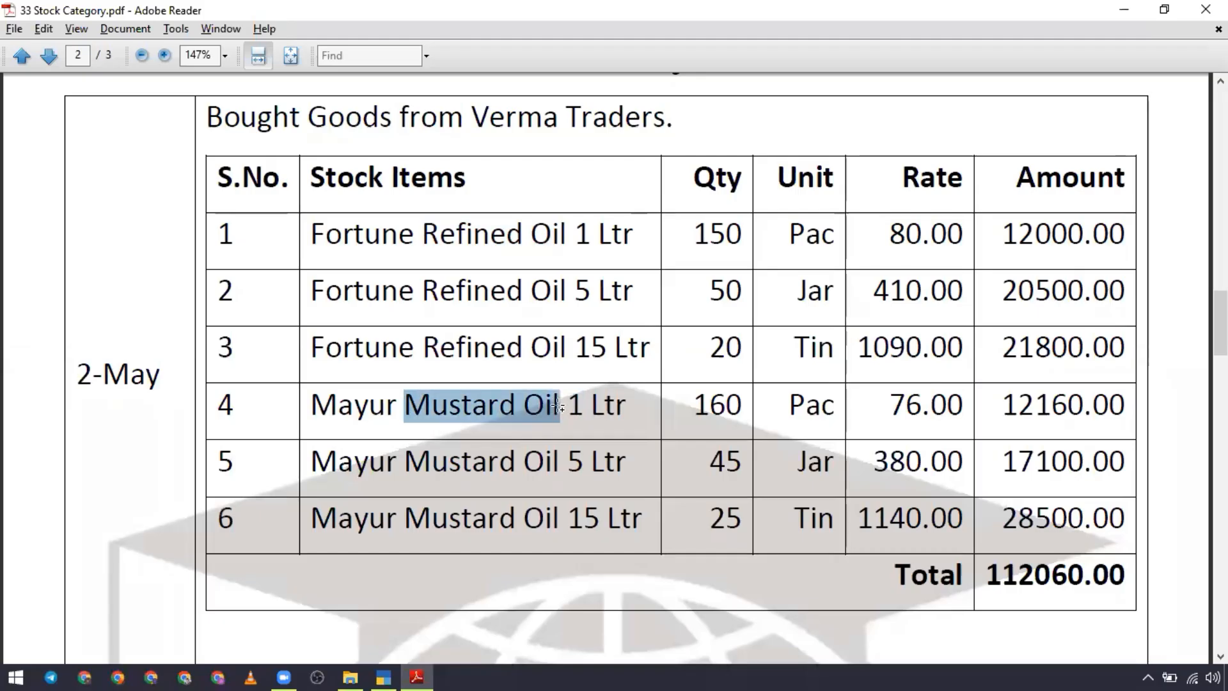
key(alt+Tab)
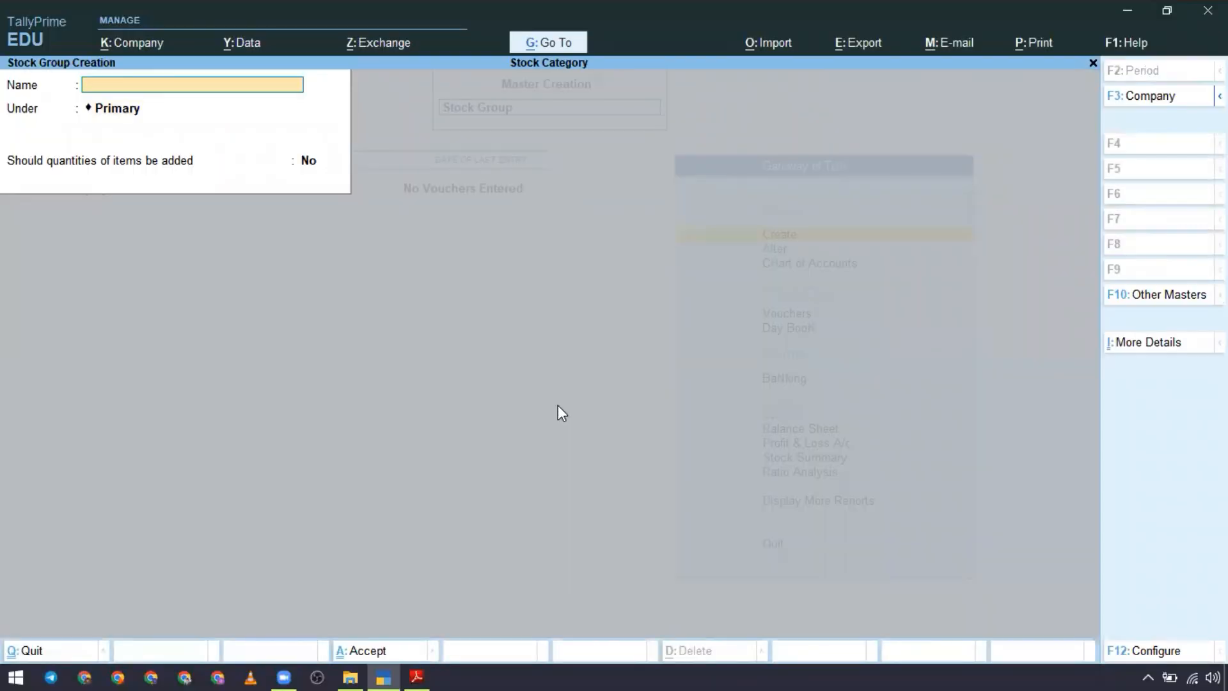
key(ctrl+v)
key(Return)
key(Return)
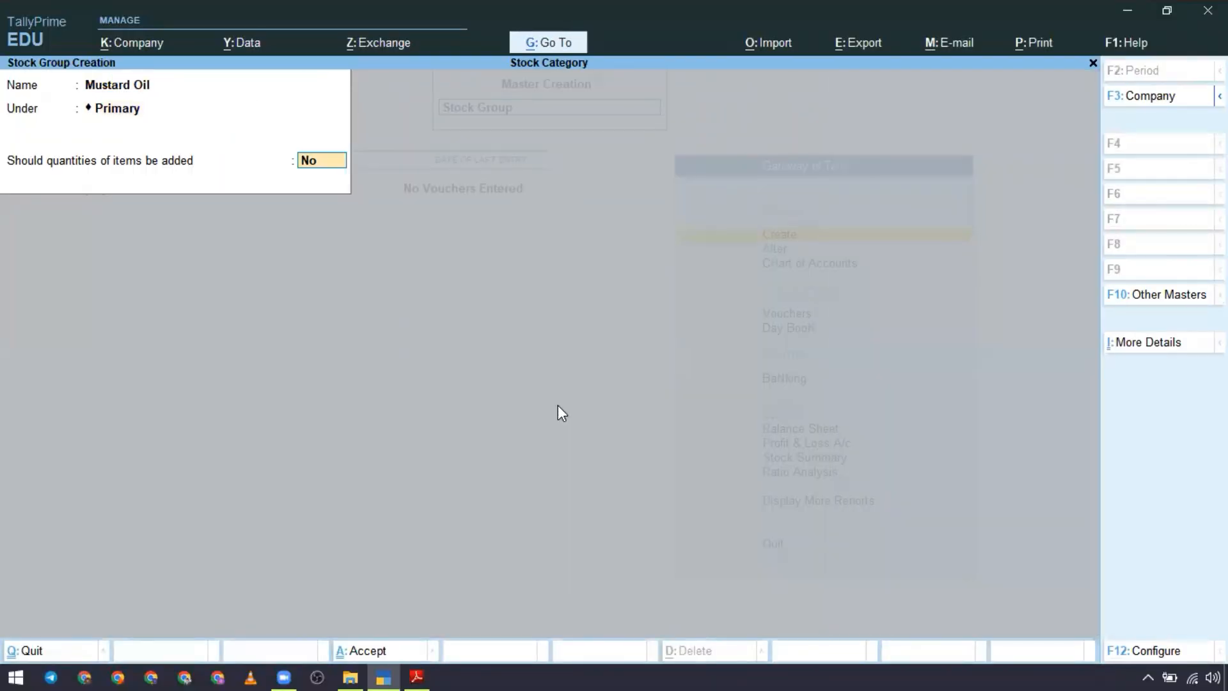
text(y)
key(Return)
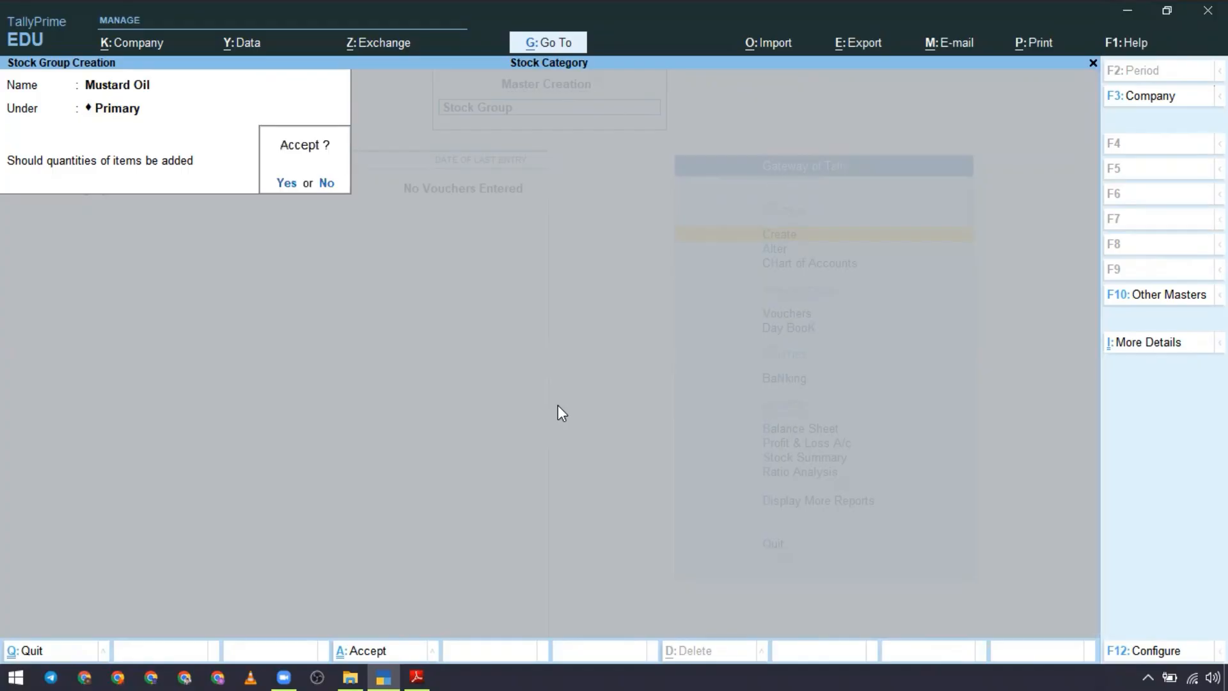
key(Return)
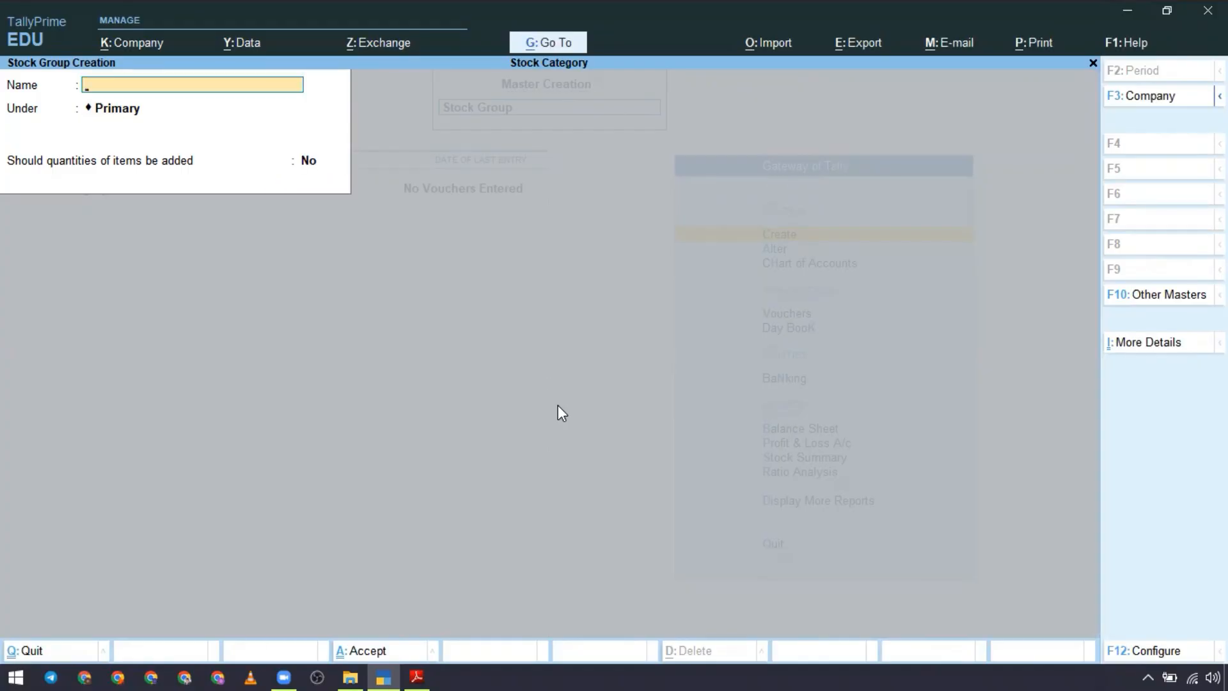
Step: Copy Fortune from the first purchase item in the Stock Category PDF and create it as a stock category under Primary in TallyPrime
key(Escape)
key(Down)
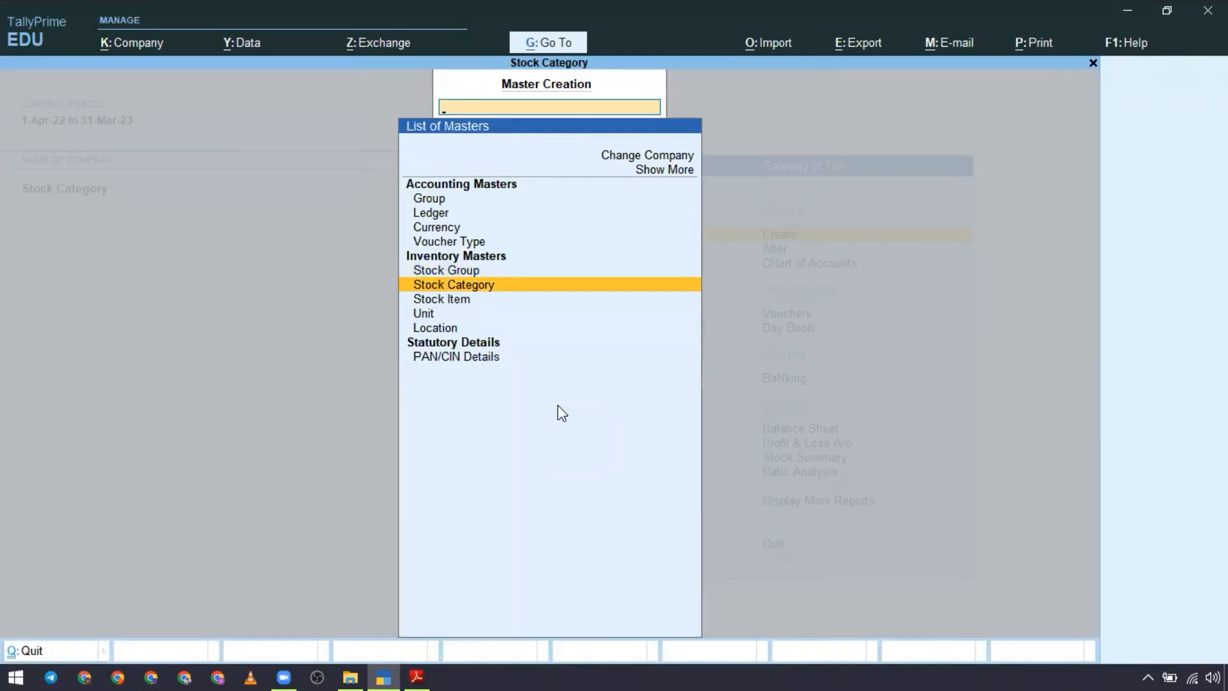
key(Return)
key(alt+Tab)
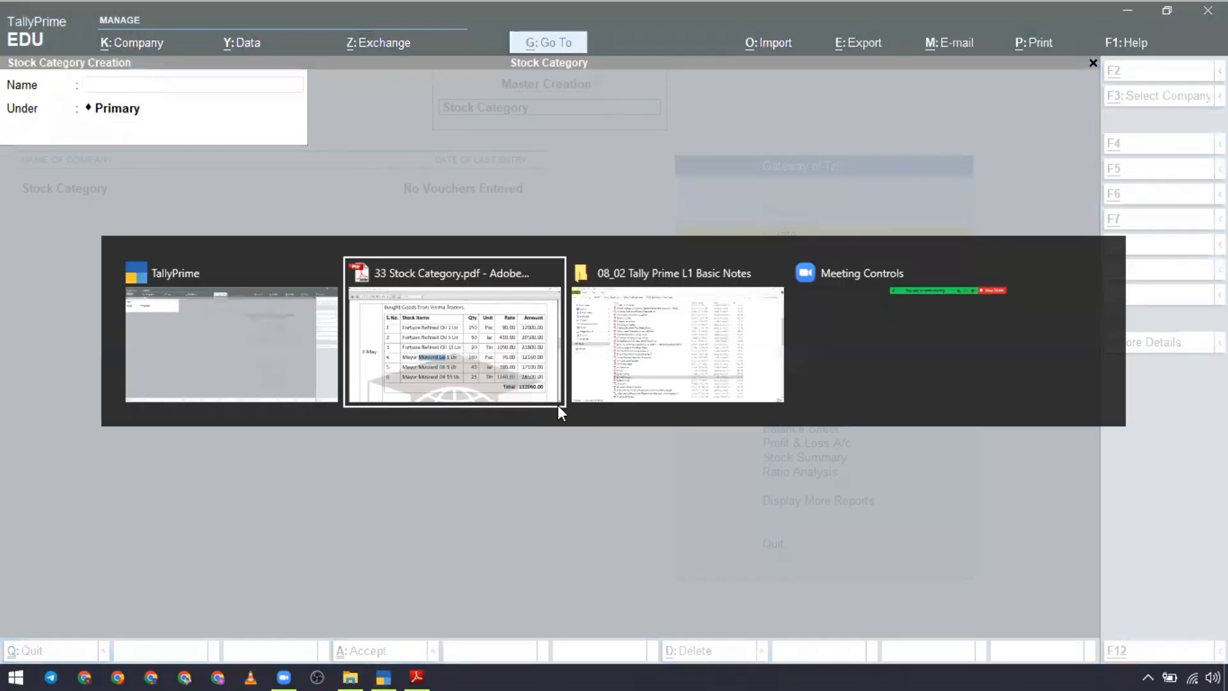
double_click(361, 254)
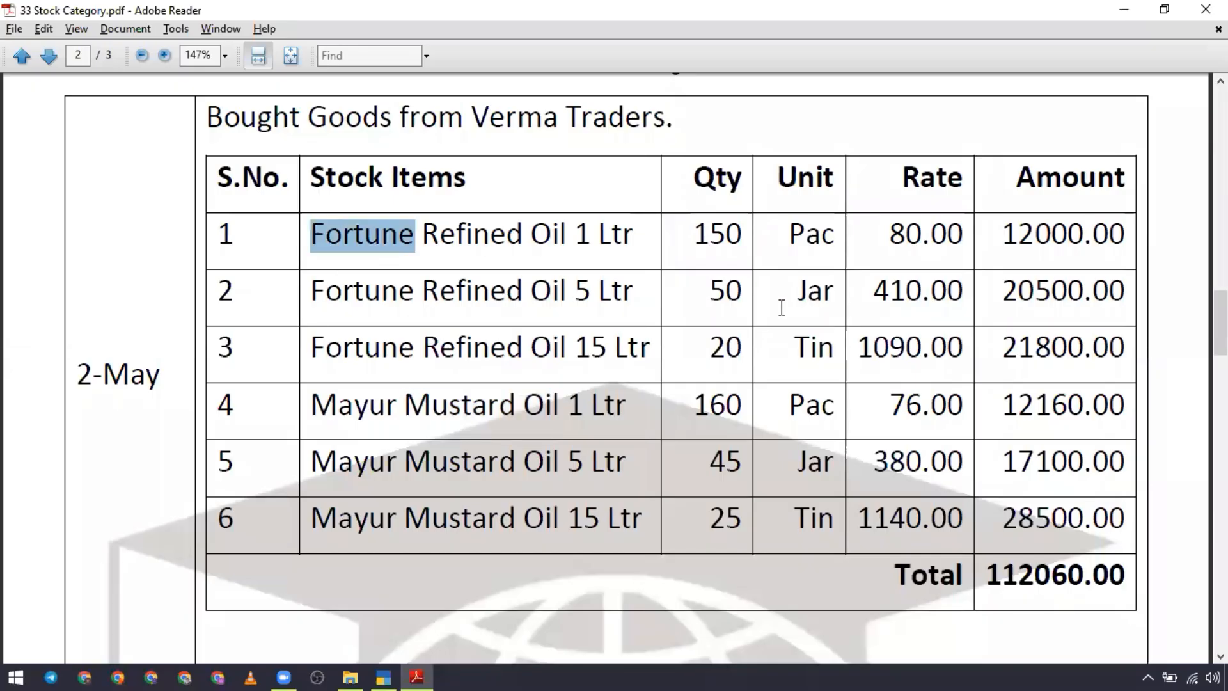
key(alt+Tab)
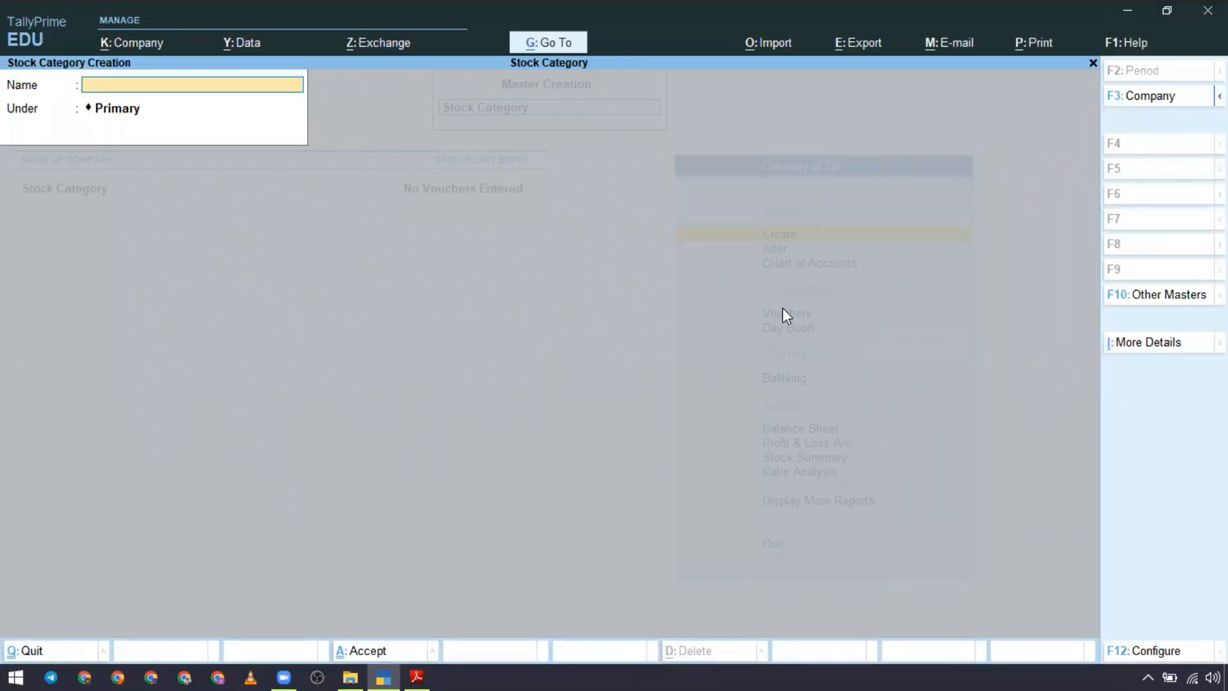
key(ctrl+alt+v)
key(Return)
key(Return)
key(Return)
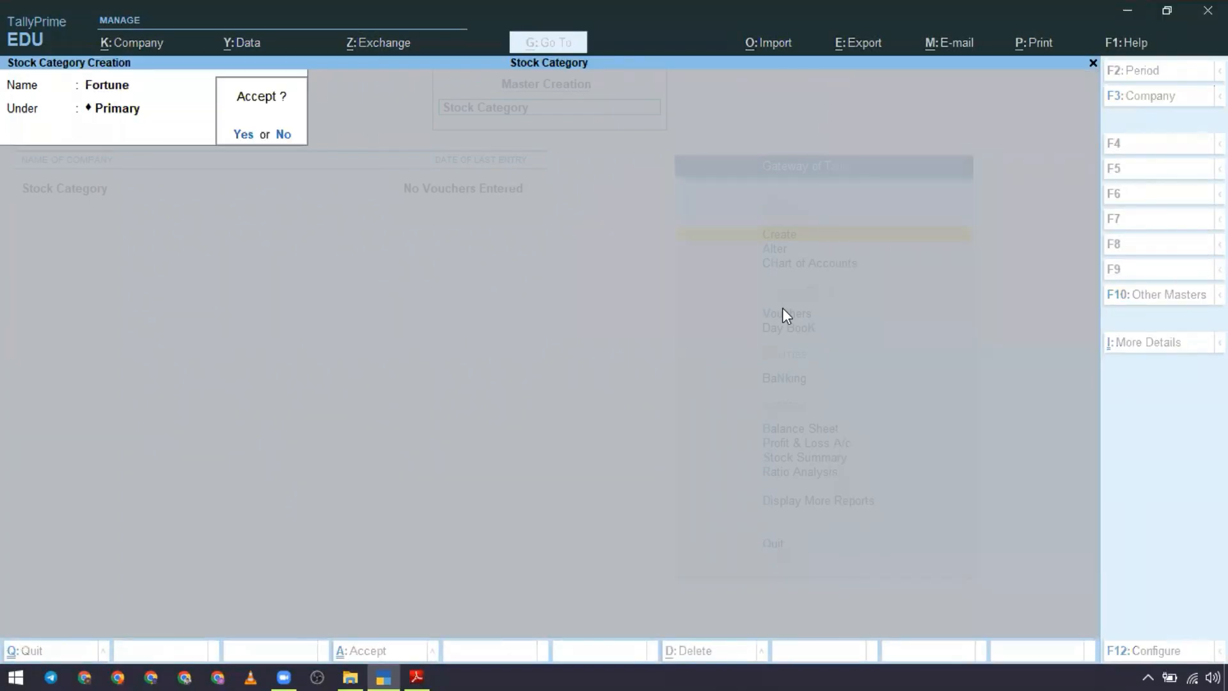
Step: Copy Mayur from the fourth purchase item in the PDF and create it as a stock category under Primary in TallyPrime
key(alt+Tab)
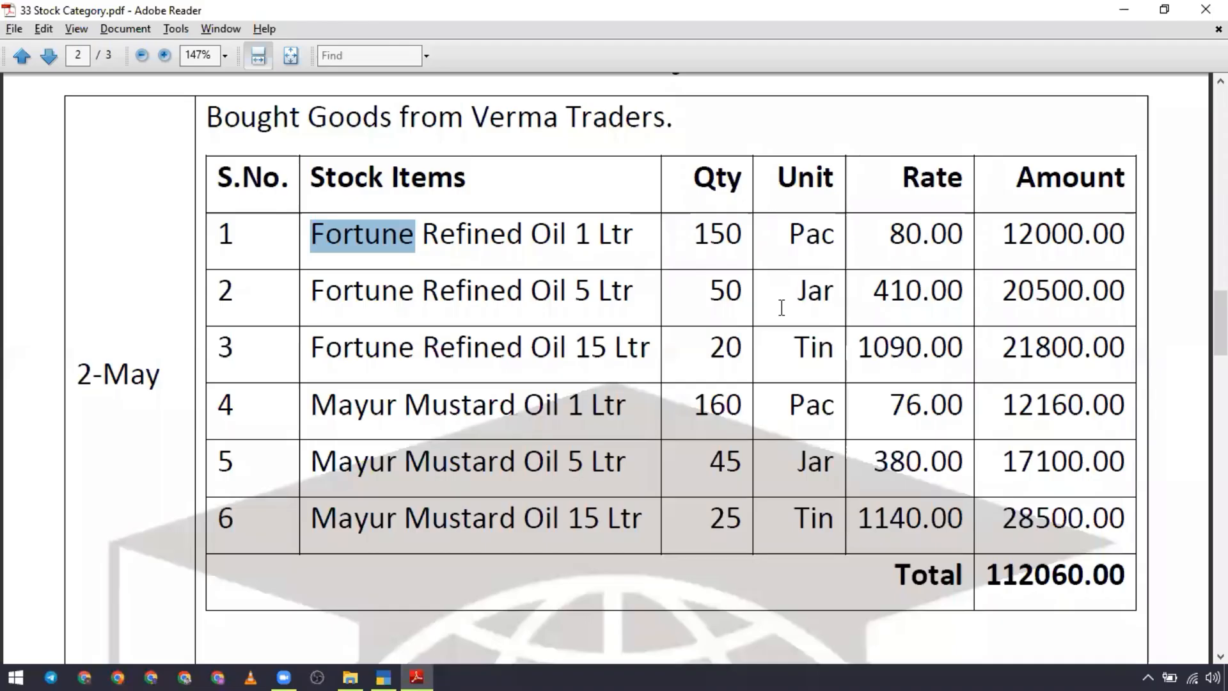
double_click(371, 404)
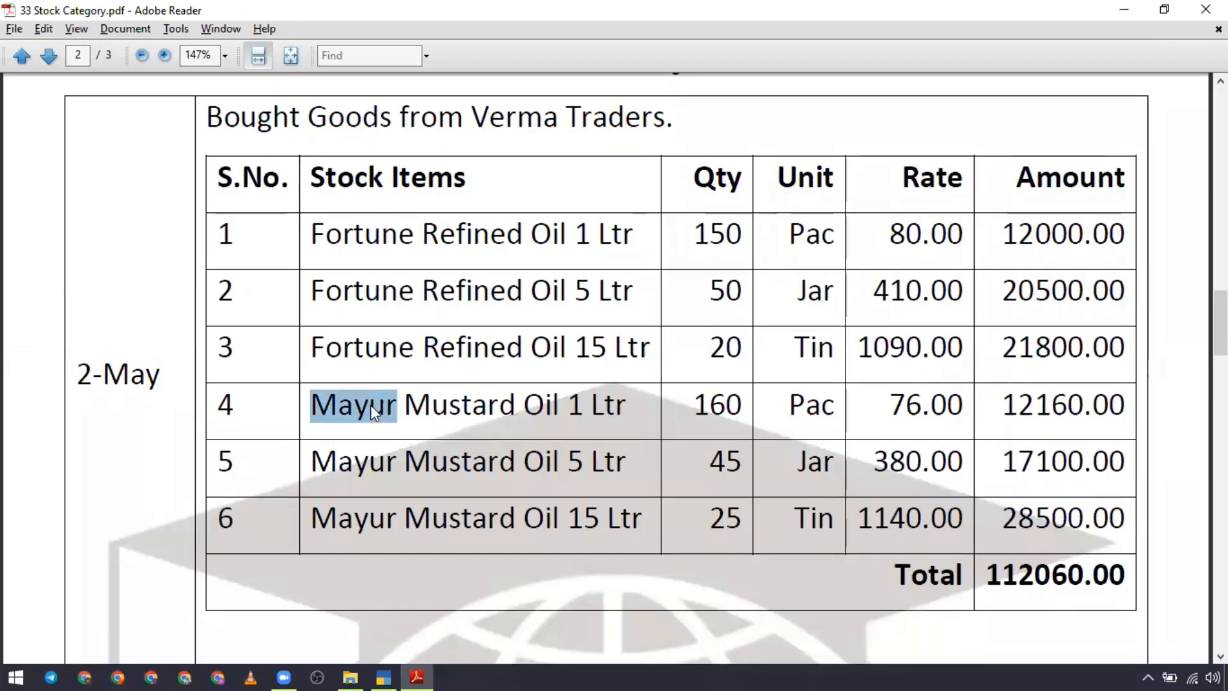
key(alt+Tab)
key(ctrl+alt+v)
key(Return)
key(Return)
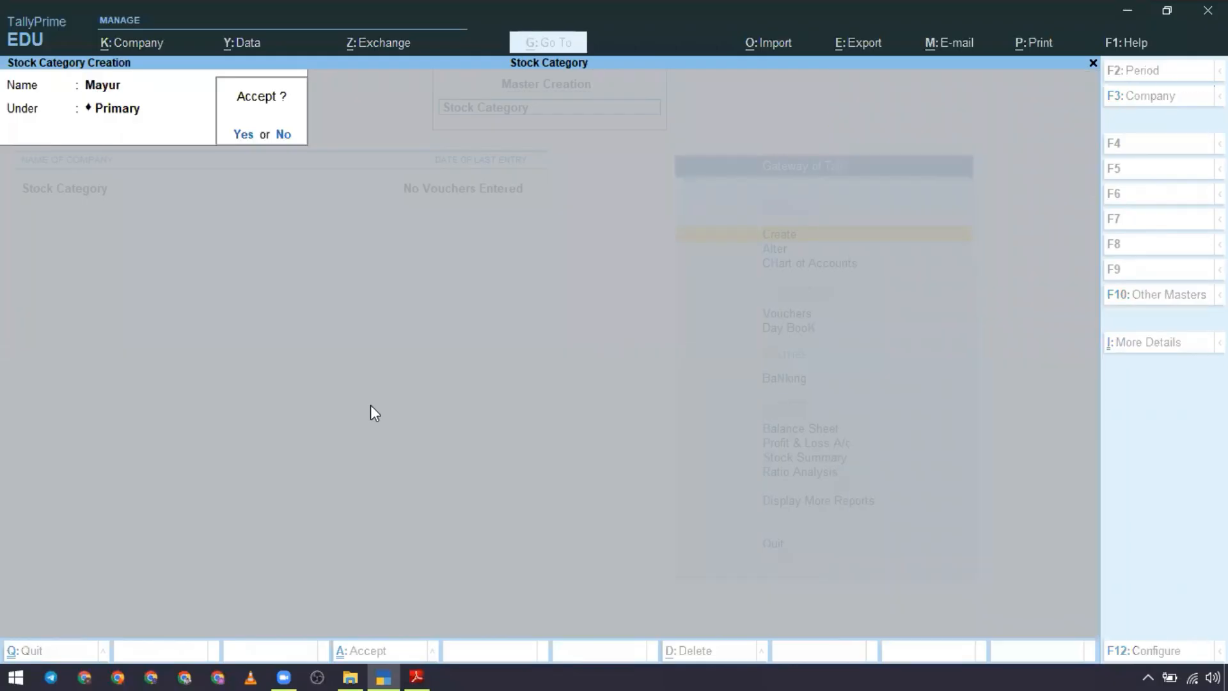
key(Return)
key(Escape)
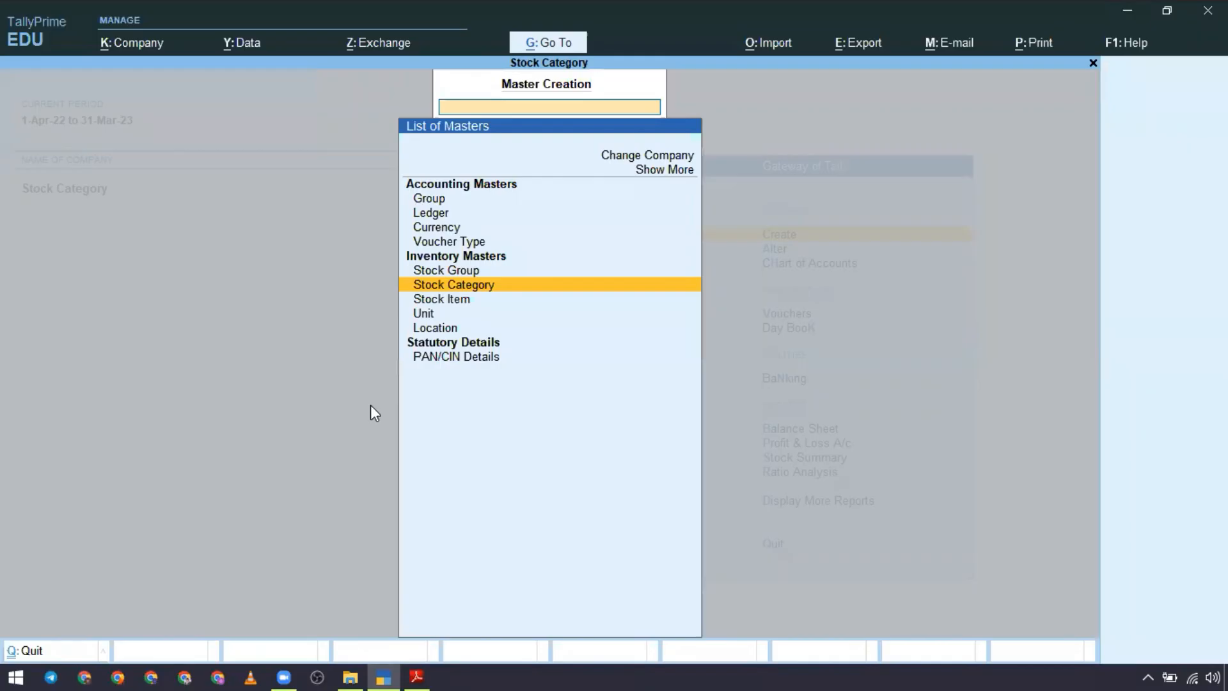
Step: Review the list of stock groups in the Chart of Accounts
key(Escape)
key(Down)
key(Down)
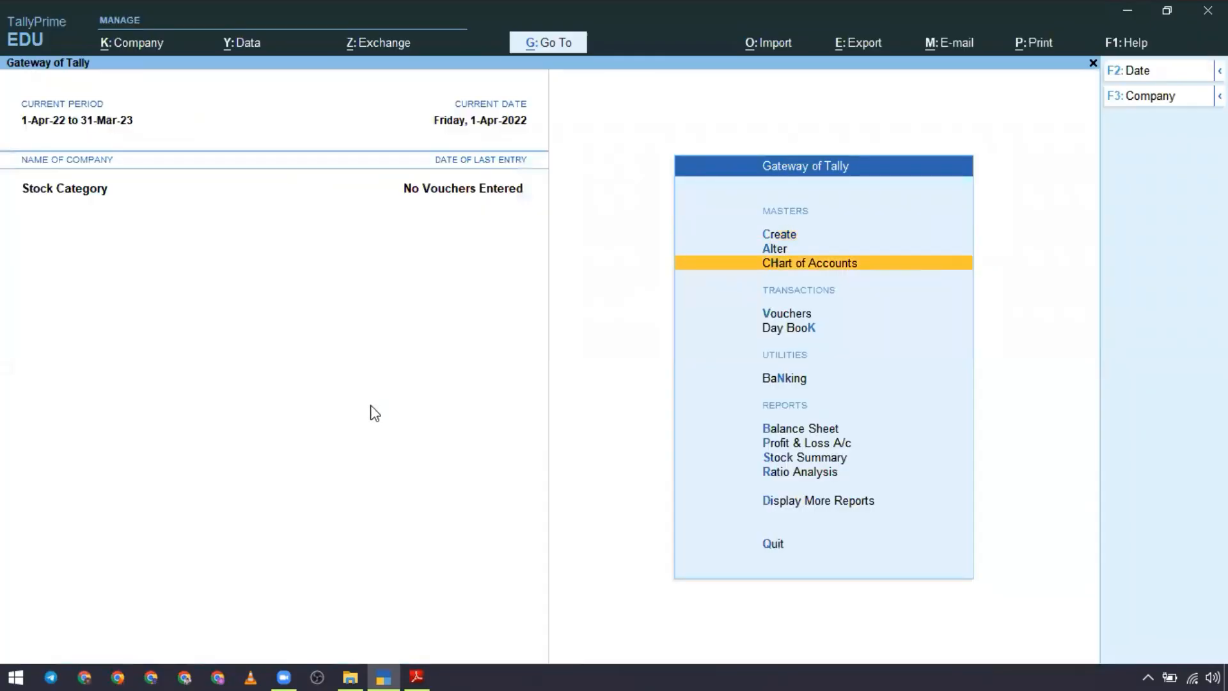
key(Return)
key(Down)
key(Down)
key(Down)
key(Down)
key(Down)
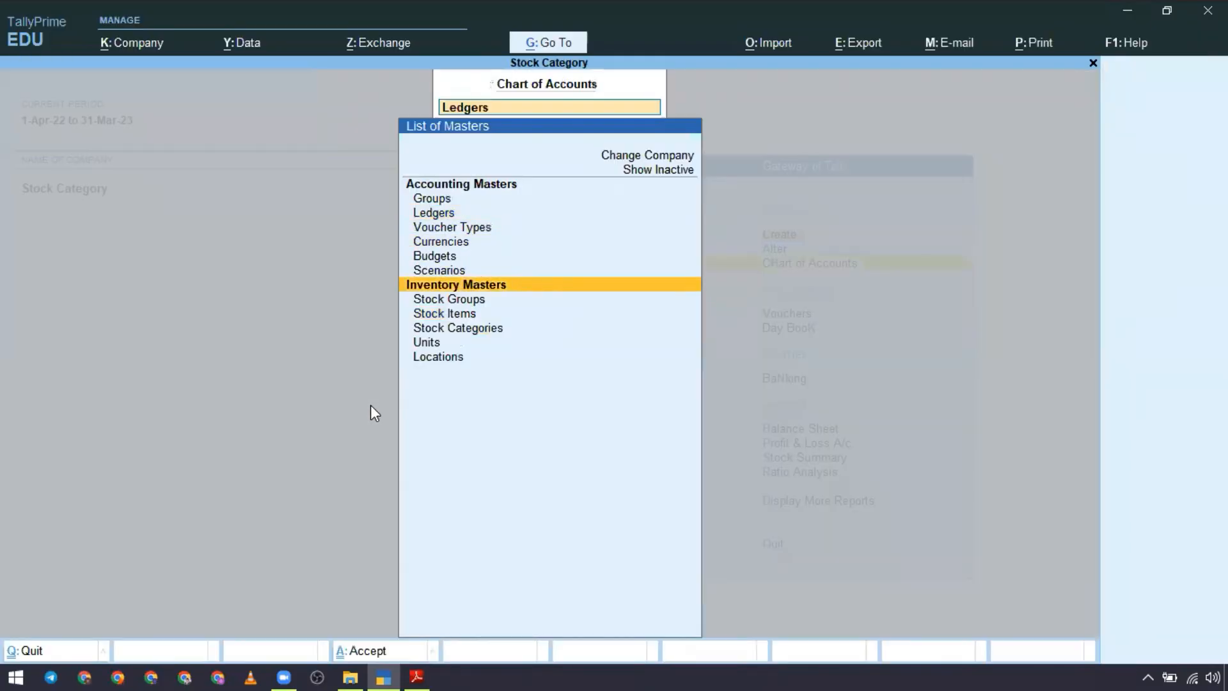
key(Down)
key(Return)
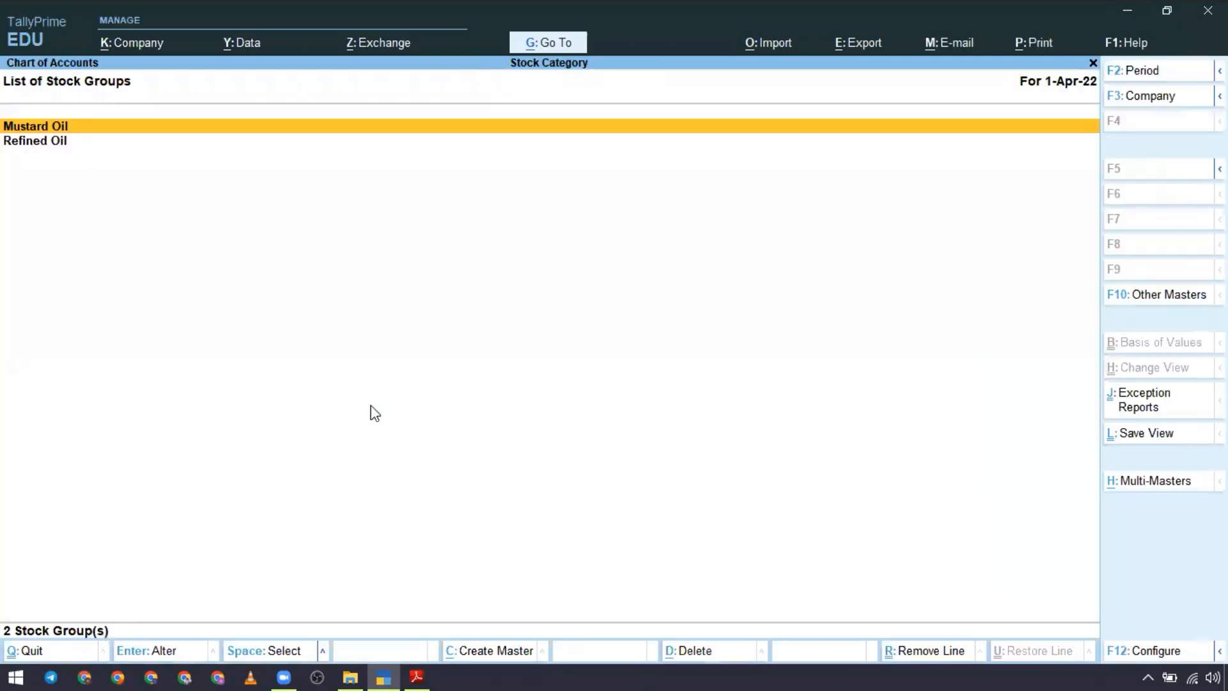
Step: Review the list of stock categories in the Chart of Accounts
key(F10)
key(Down)
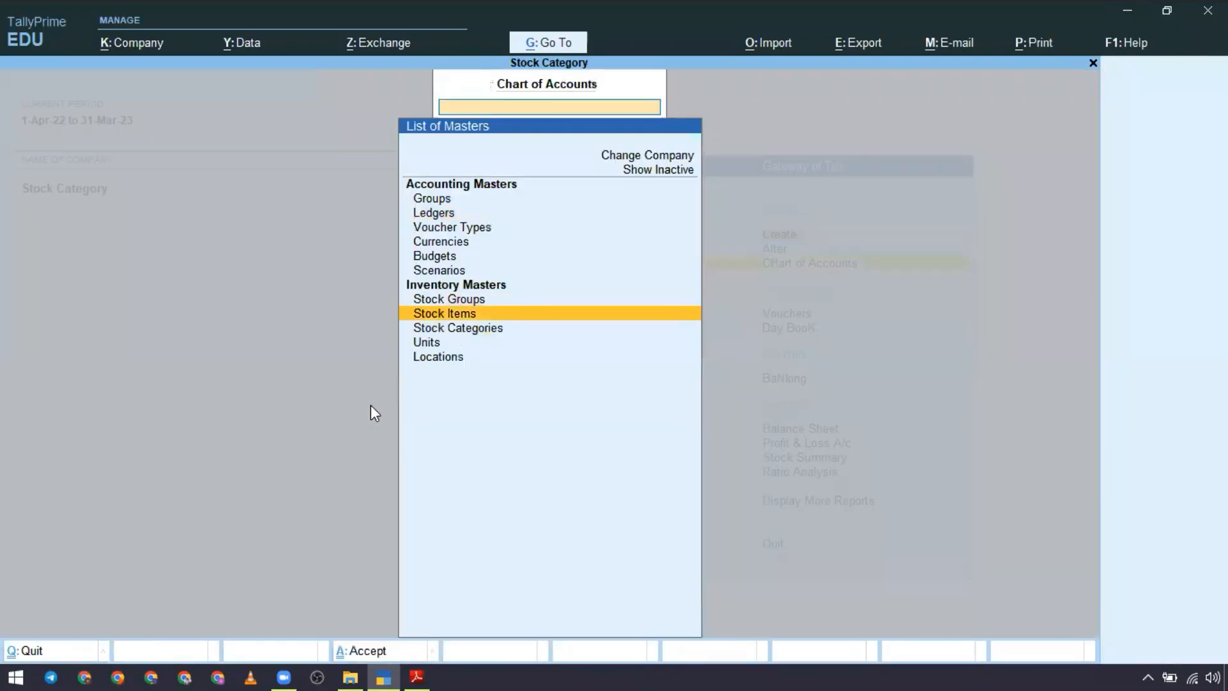
key(Return)
key(Escape)
key(Down)
key(Return)
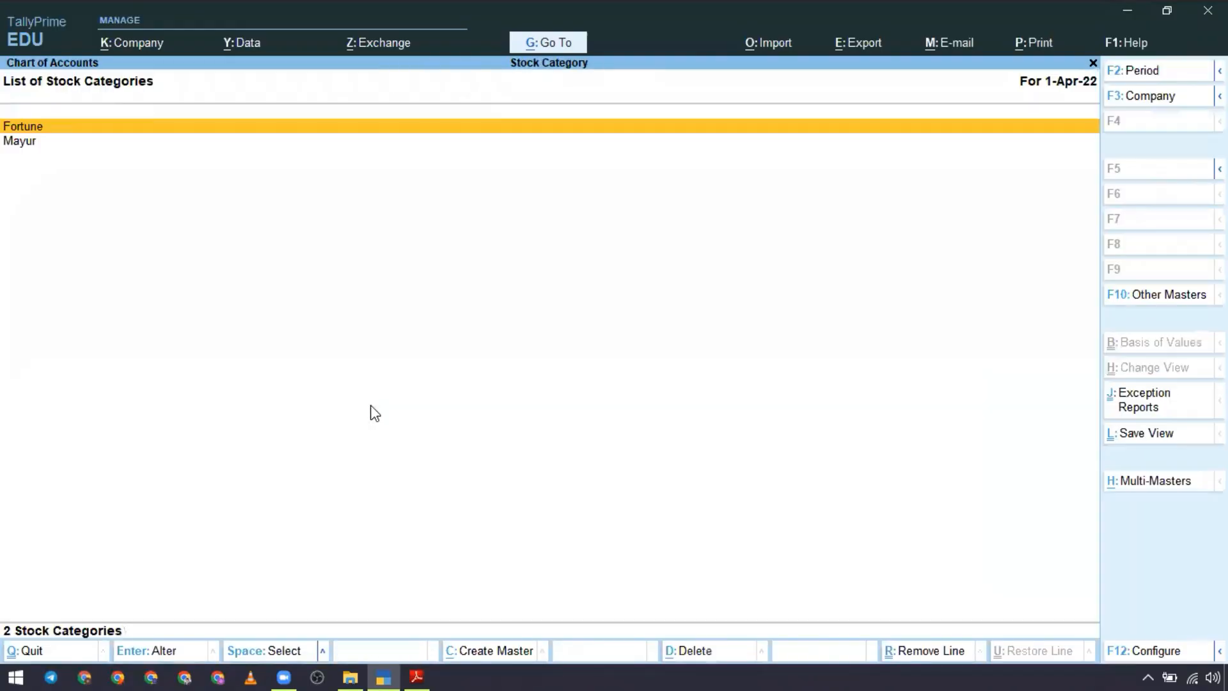
key(Down)
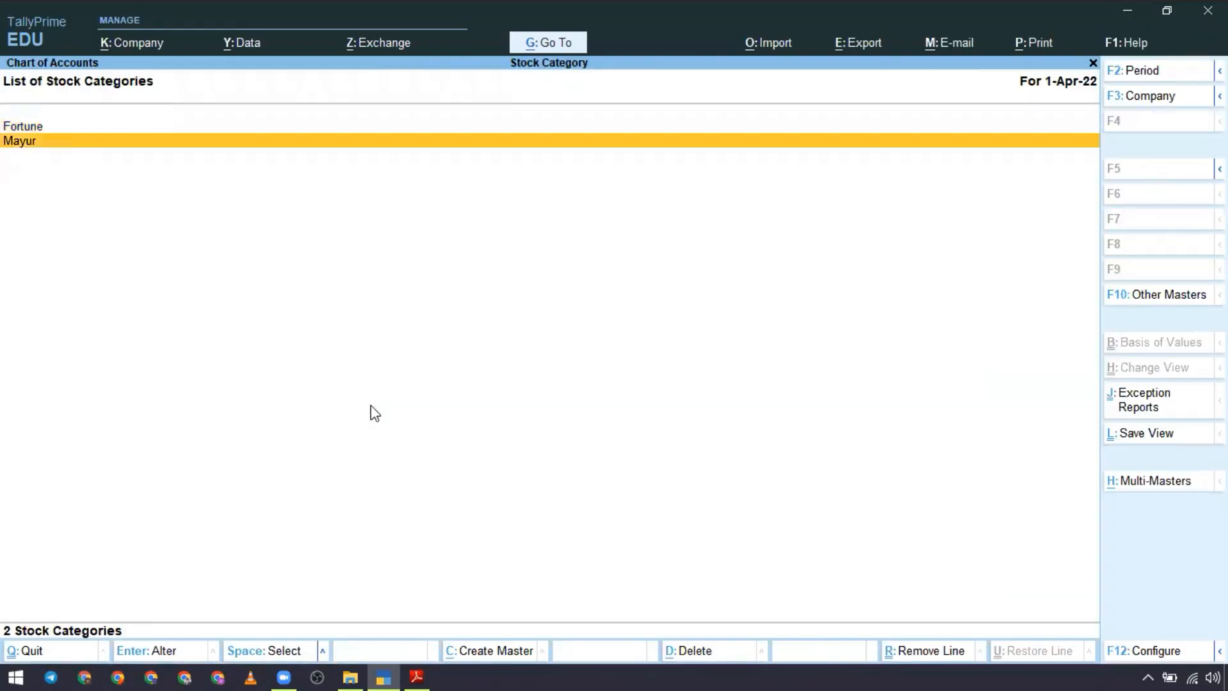
Step: Recheck the list of stock groups, and examine the list of stock items in the stock item view
key(Escape)
key(Up)
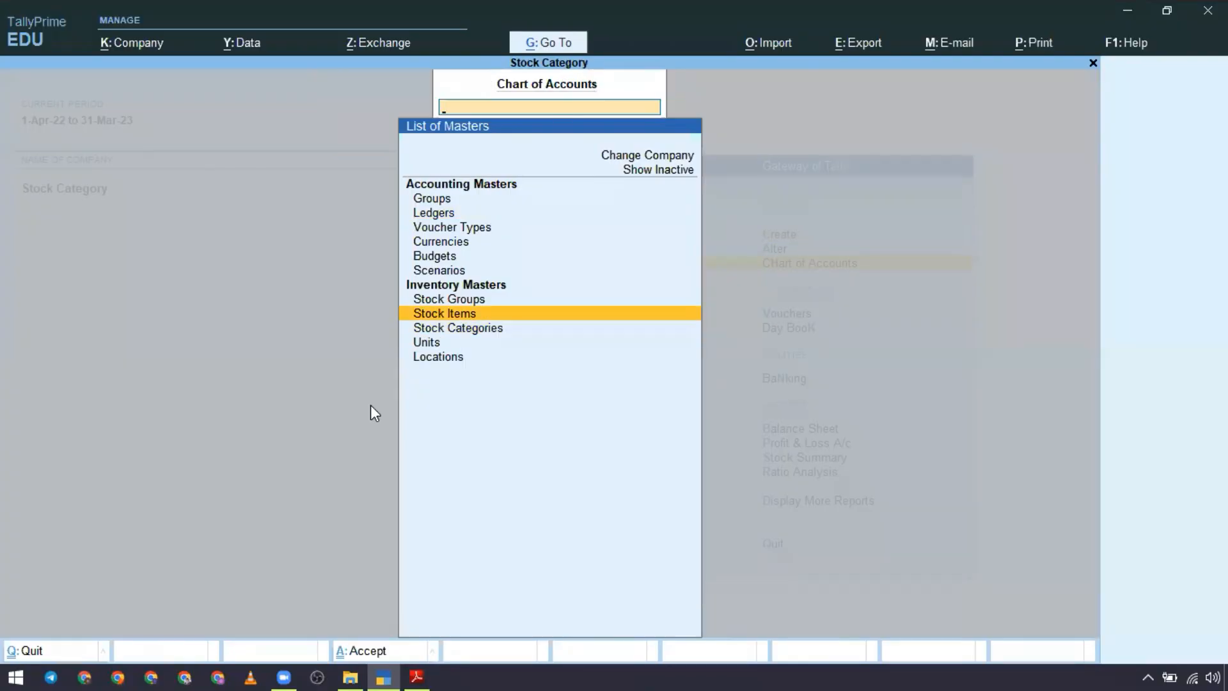
key(Up)
key(Return)
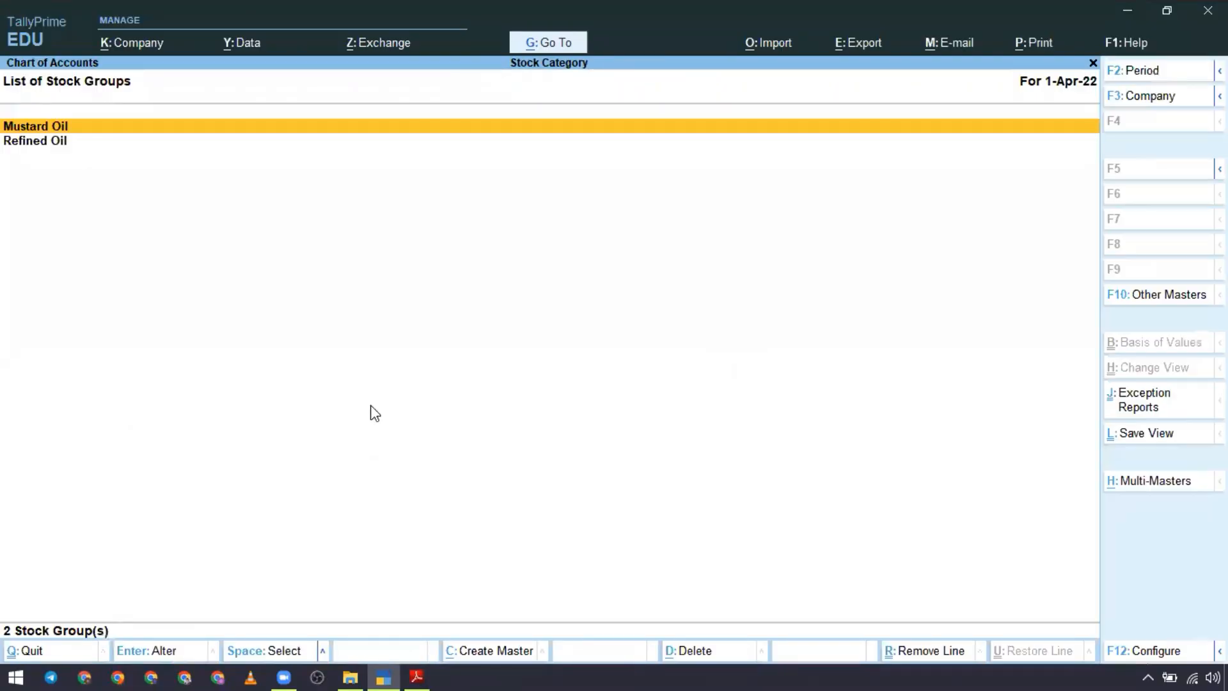
key(Escape)
key(Down)
key(Return)
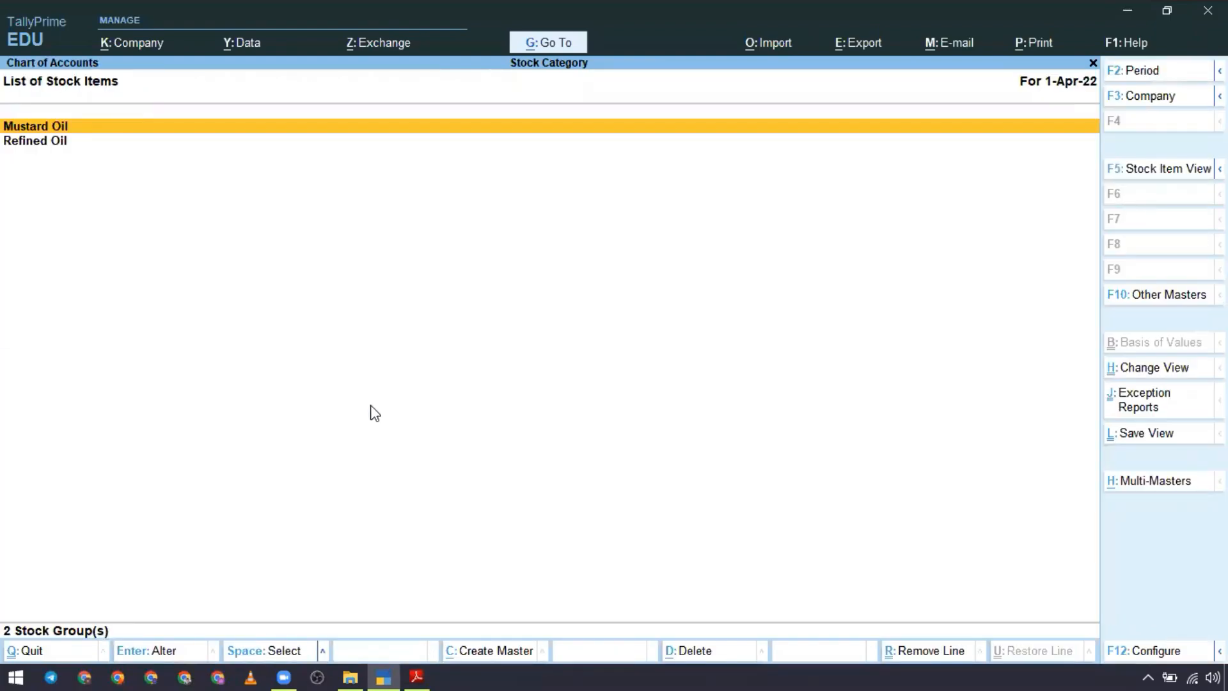
key(F5)
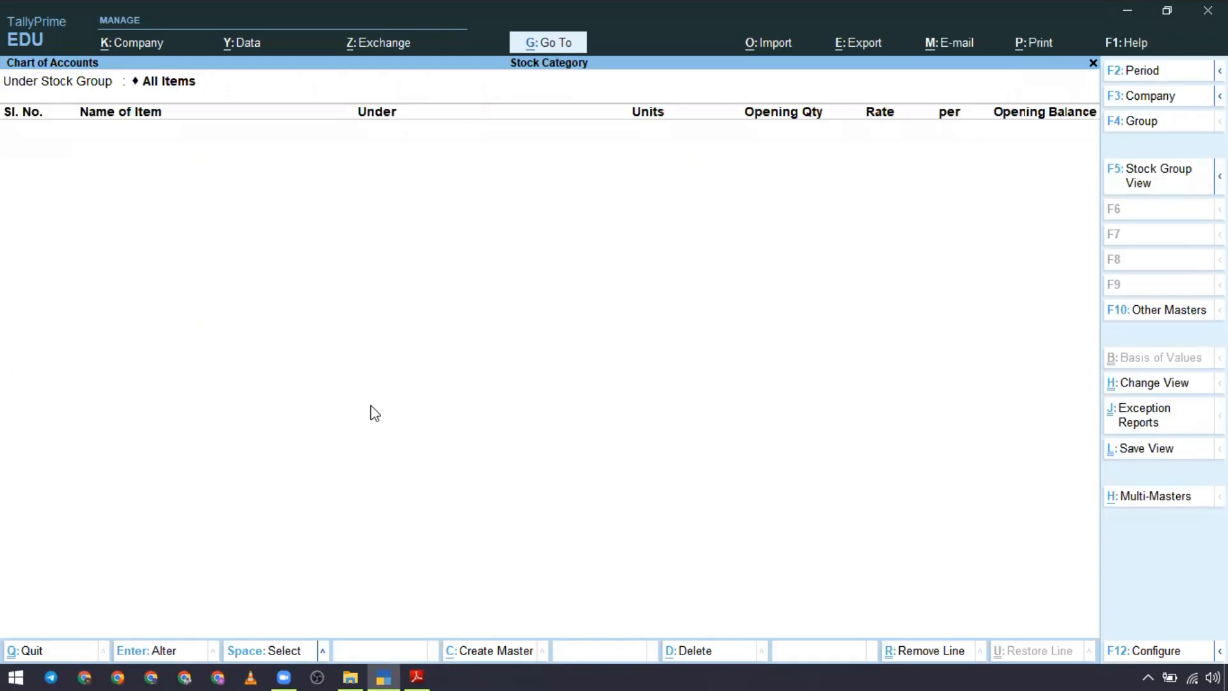
key(Escape)
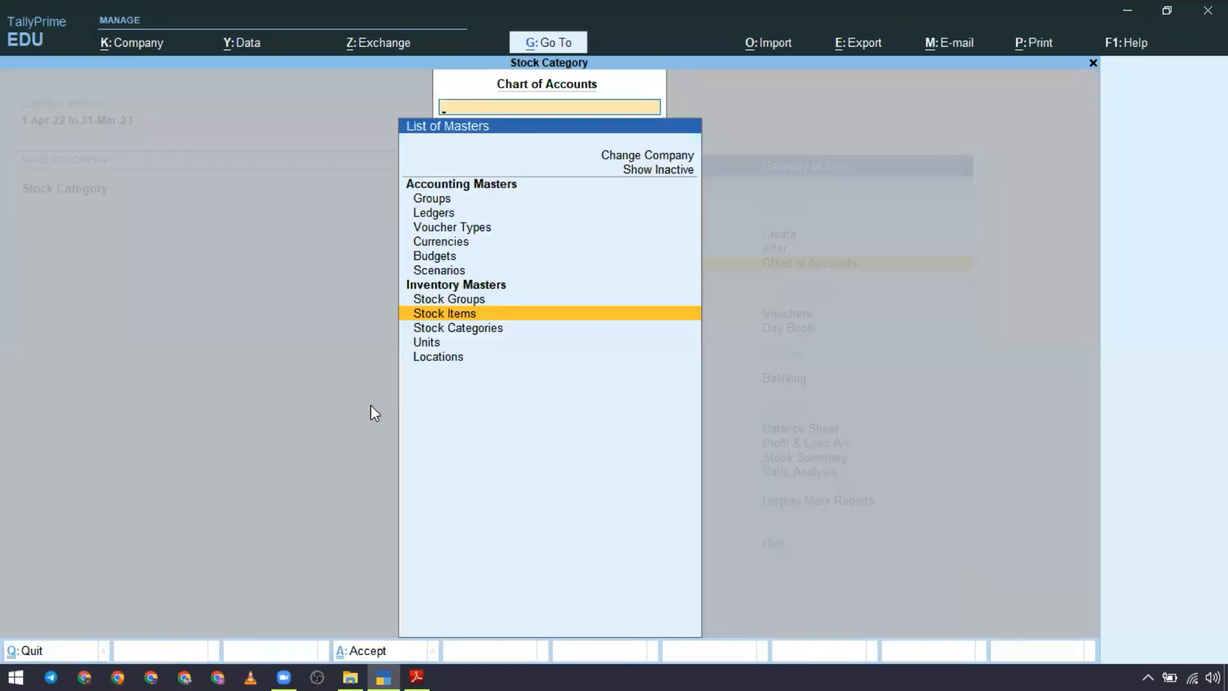
Step: Review the list of units in the Chart of Accounts and return to the Gateway of Tally
key(Up)
key(Down)
key(Down)
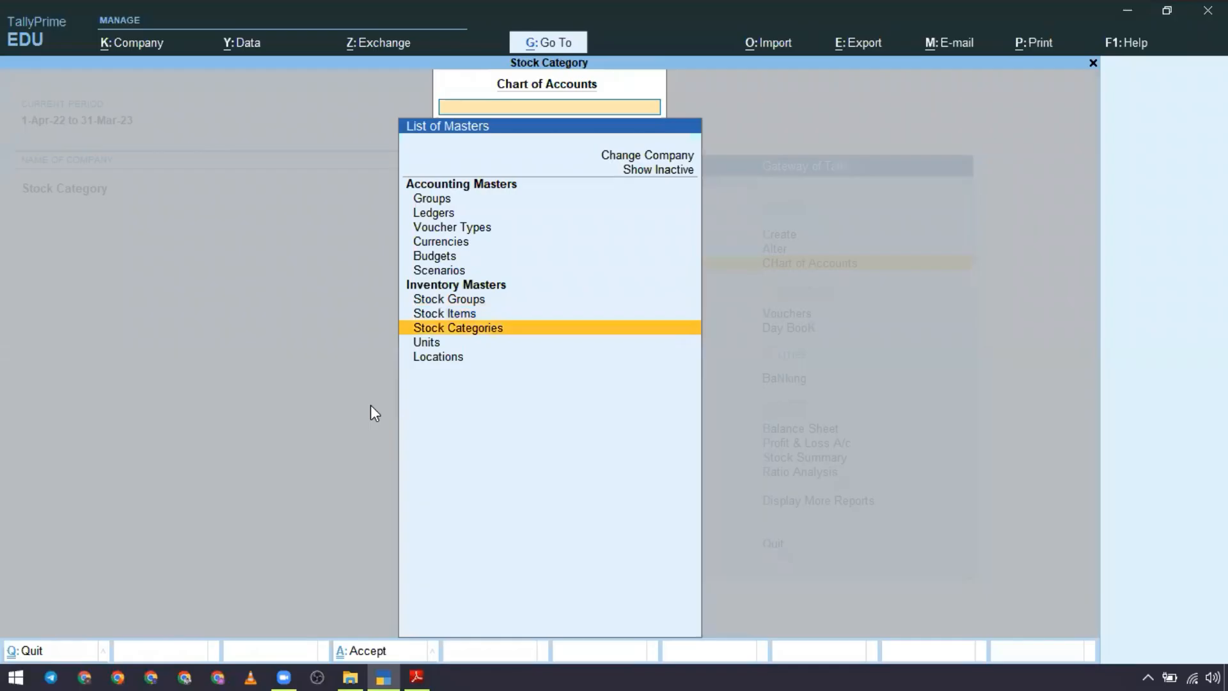
key(Down)
key(Return)
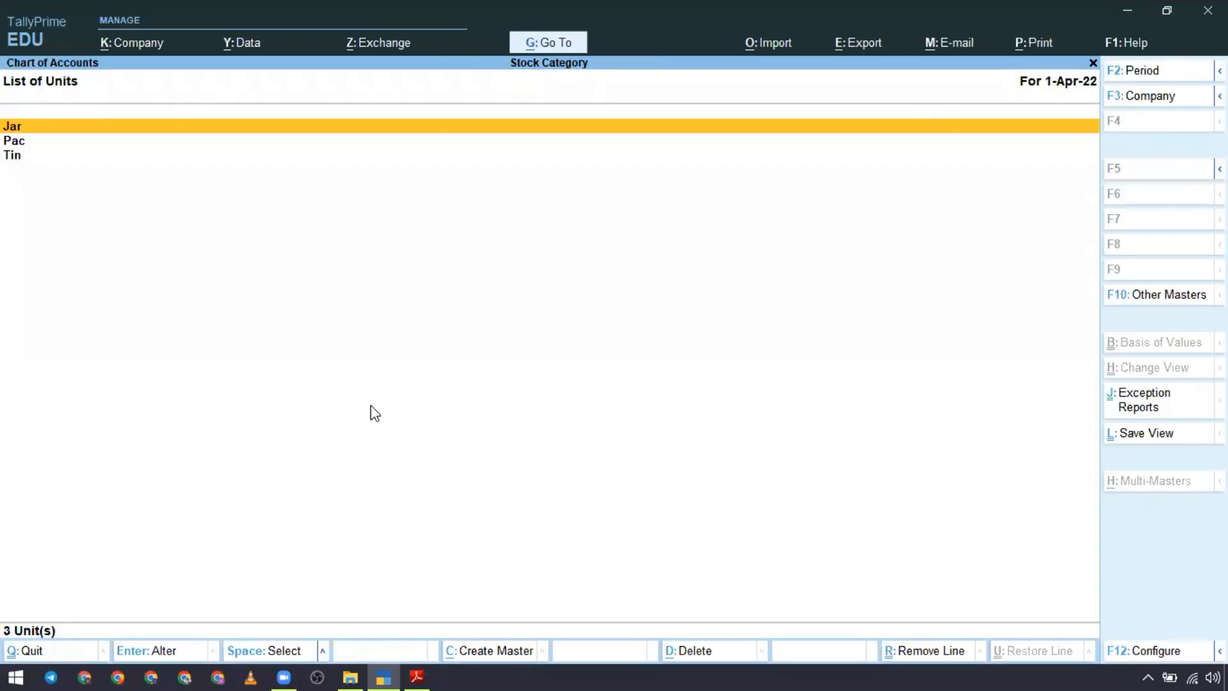
key(Escape)
key(Escape)
key(Up)
key(Up)
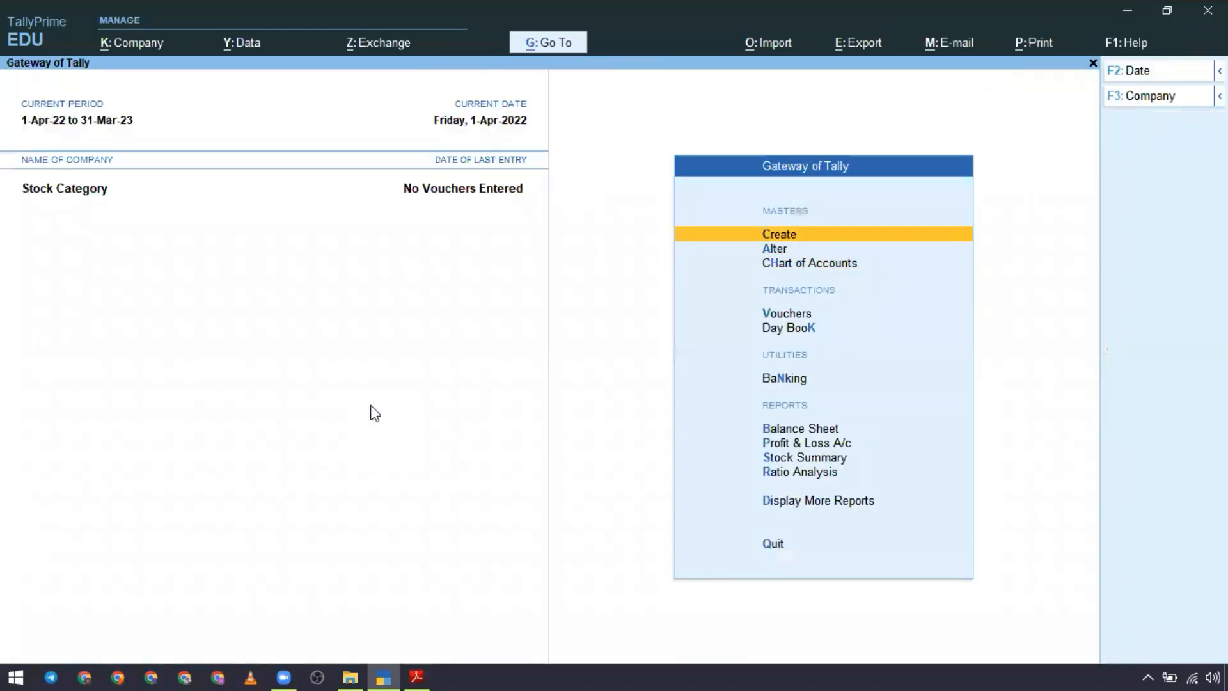
Step: Start creating a stock item, and copy the name Fortune Refined Oil 1 Ltr from the first purchase item in the Stock Category PDF
key(Return)
key(Down)
key(Down)
key(Down)
key(Down)
key(Down)
key(Down)
key(Return)
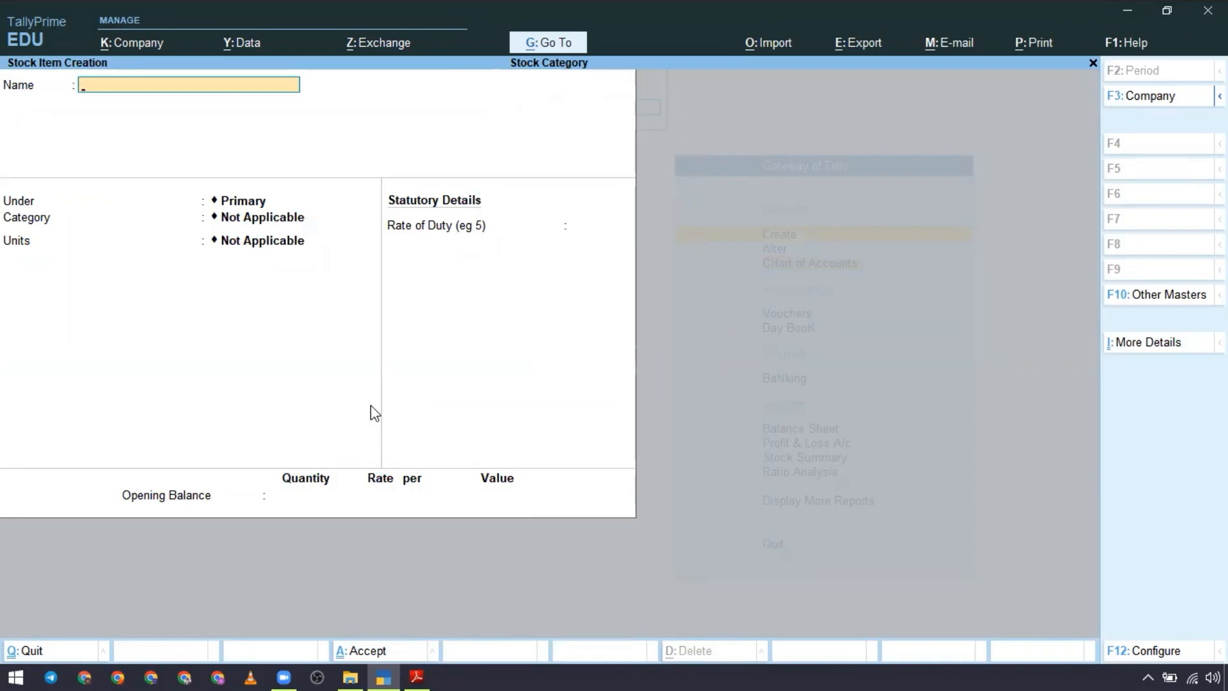
key(alt+Tab)
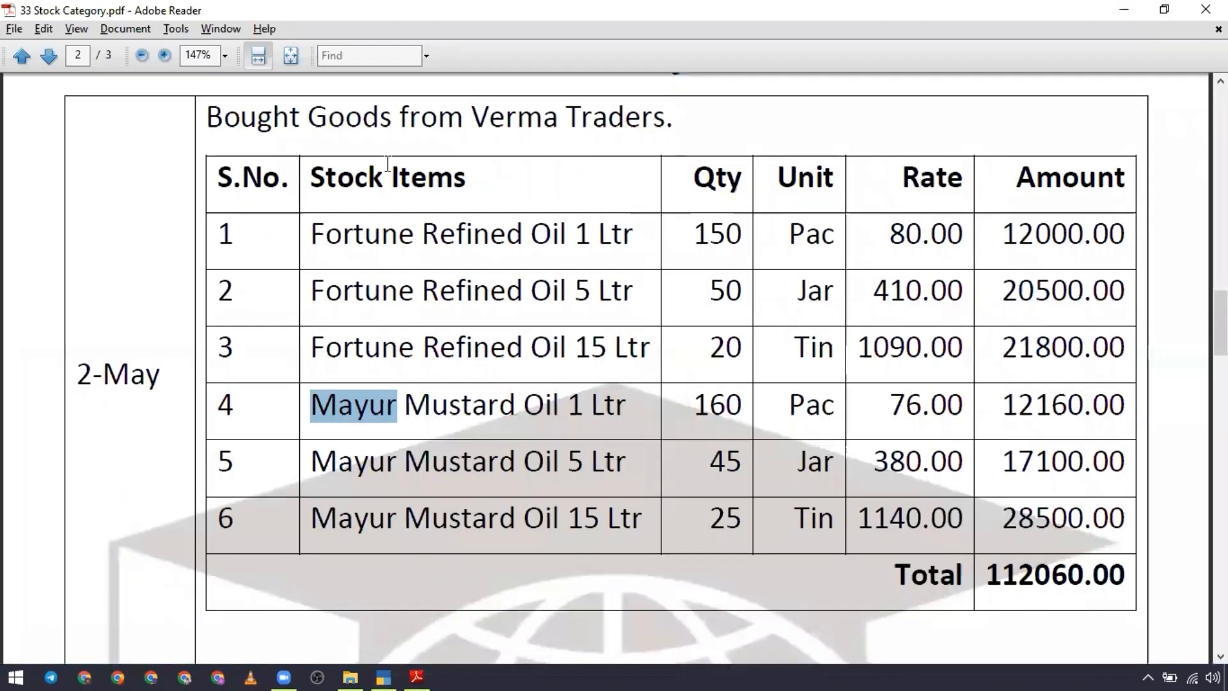
drag(316, 234, 633, 238)
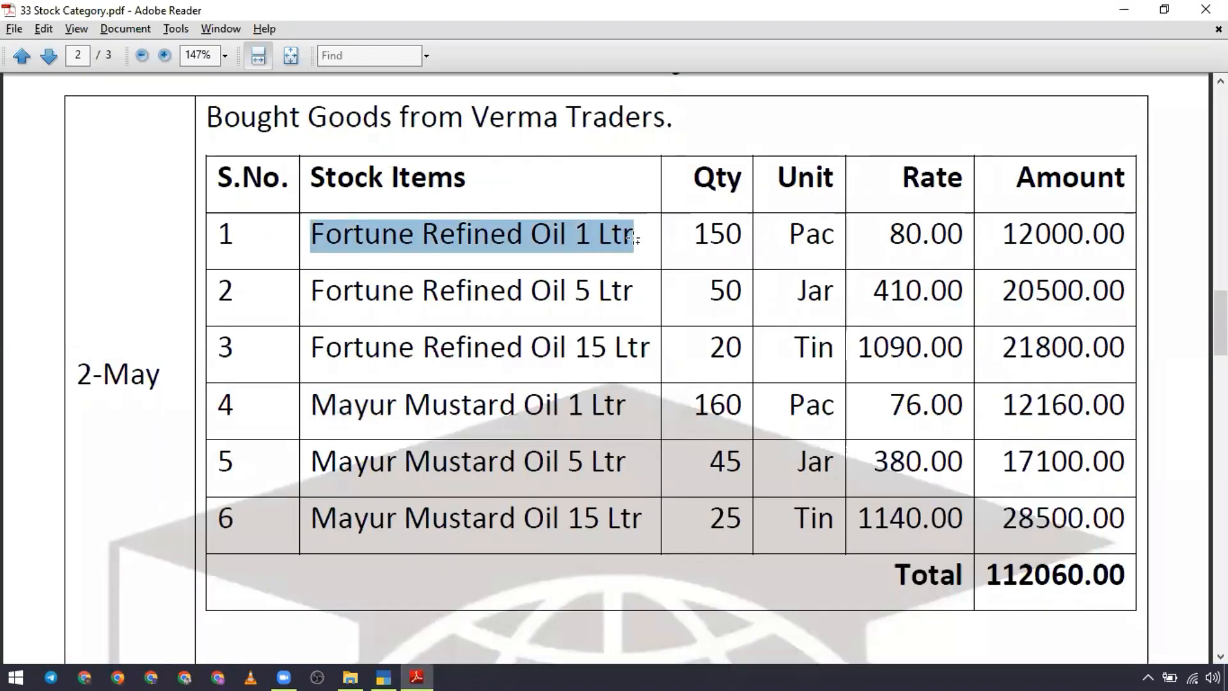
key(ctrl+c)
Step: Switch back to TallyPrime and name the stock item Fortune Refined Oil 1 Ltr, with group Refined Oil, category Fortune and units Pac
key(alt+Tab)
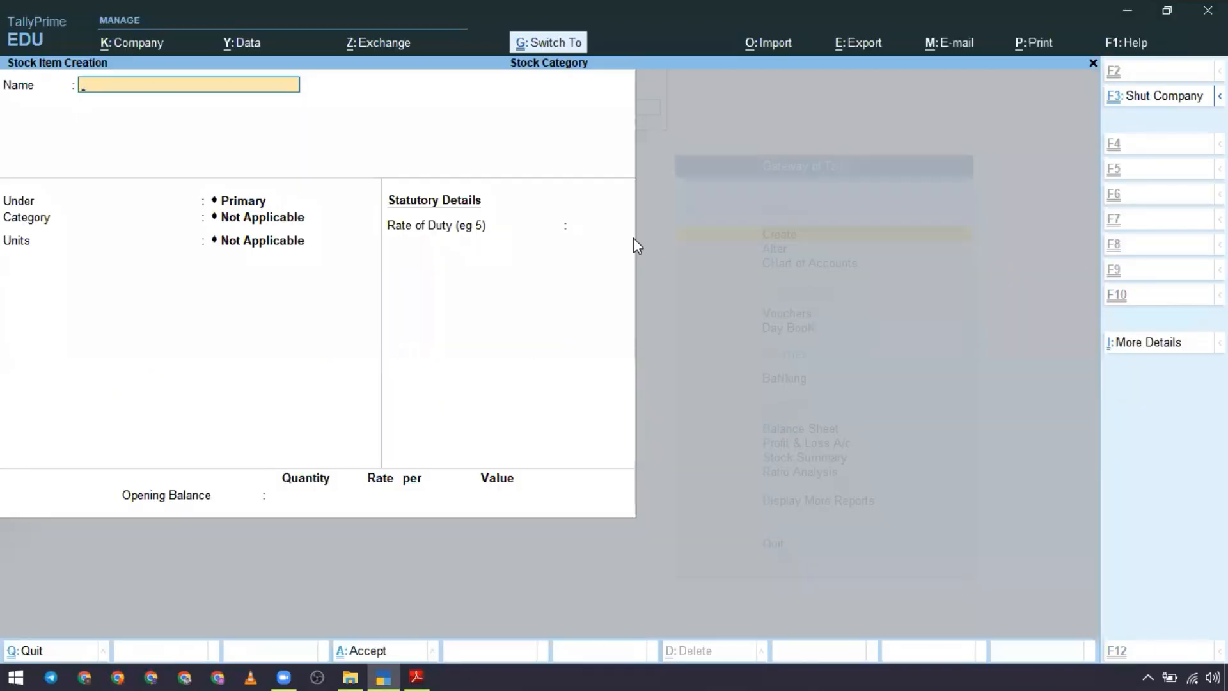
key(ctrl+alt+v)
key(Return)
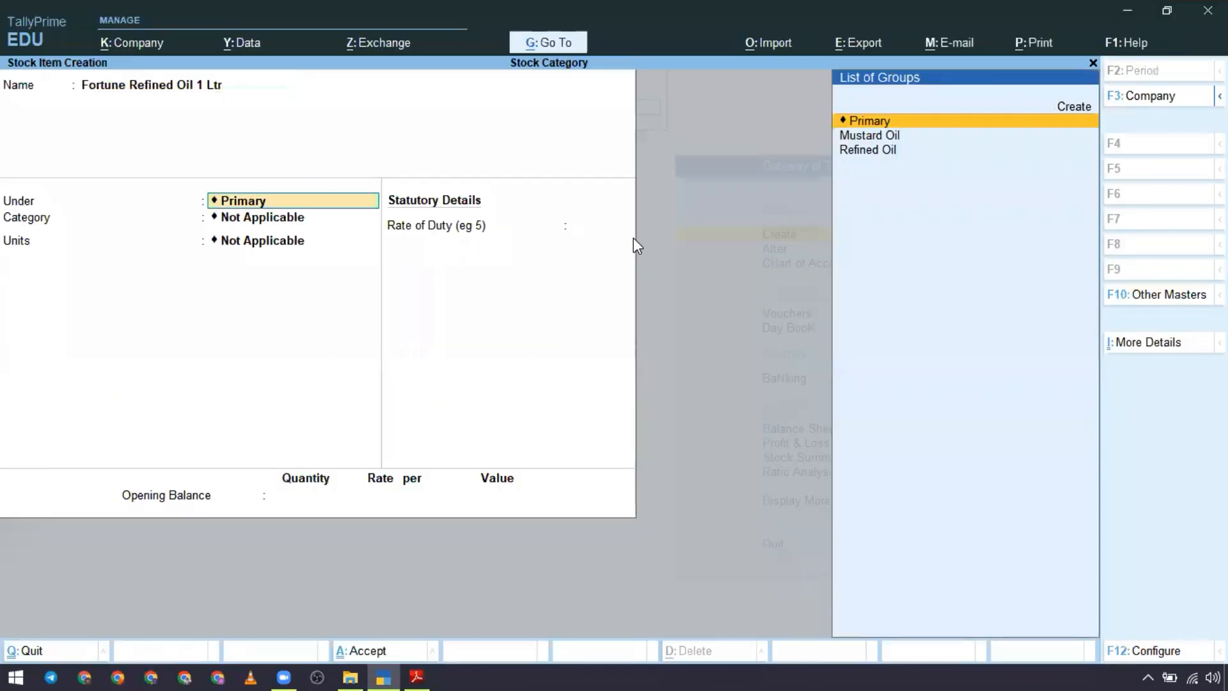
key(Down)
key(Down)
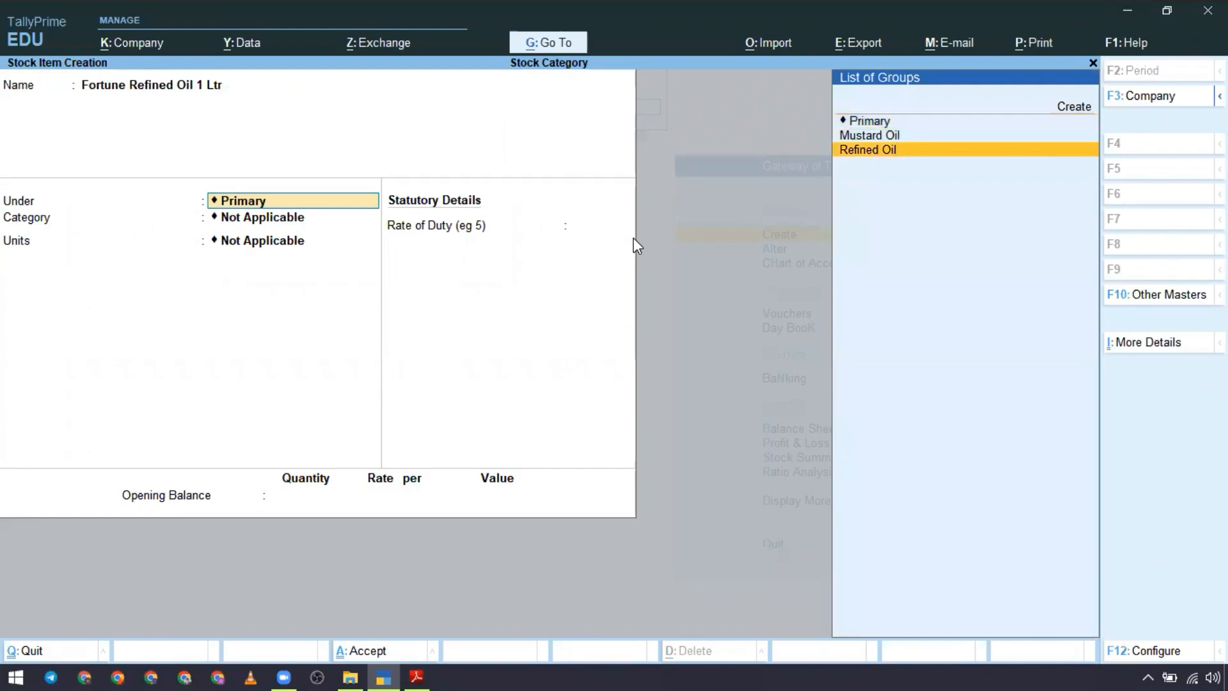
key(Return)
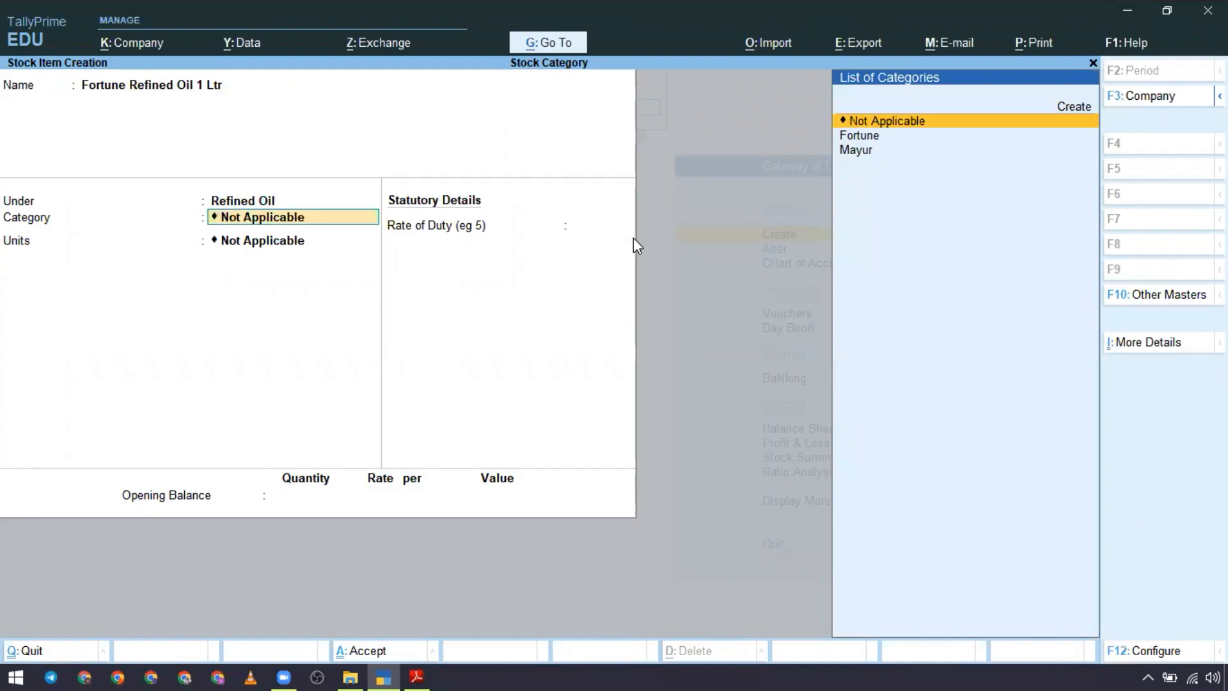
key(Down)
key(Return)
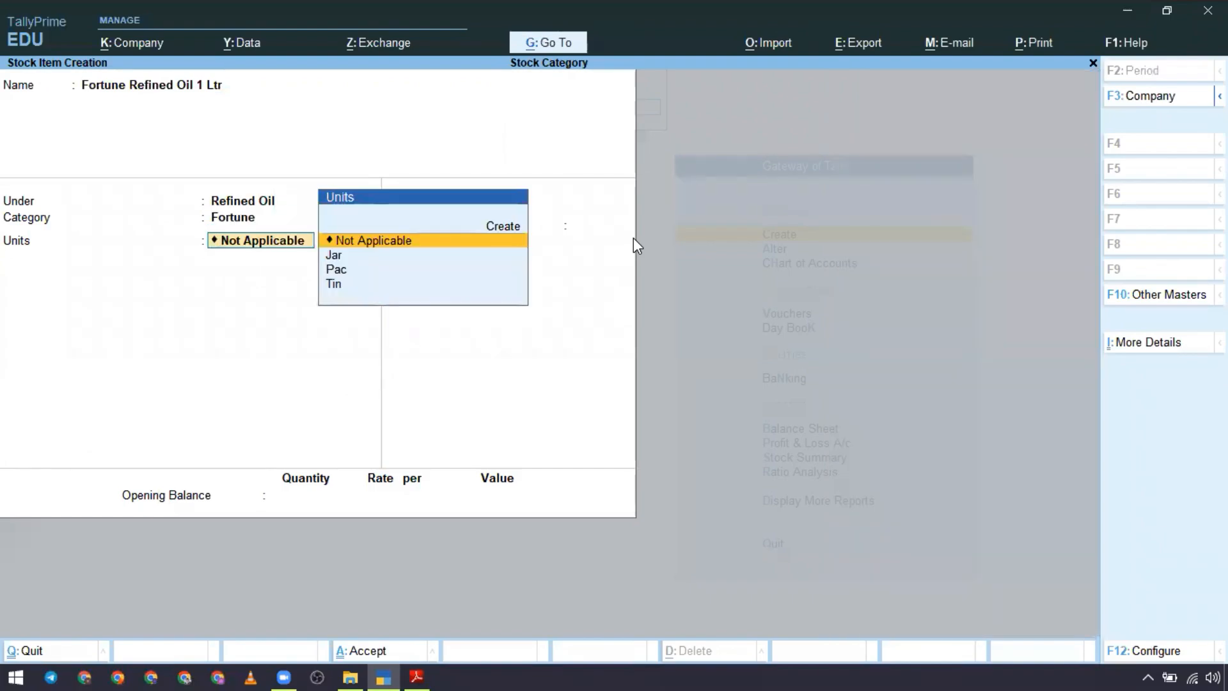
key(Down)
key(Down)
key(Return)
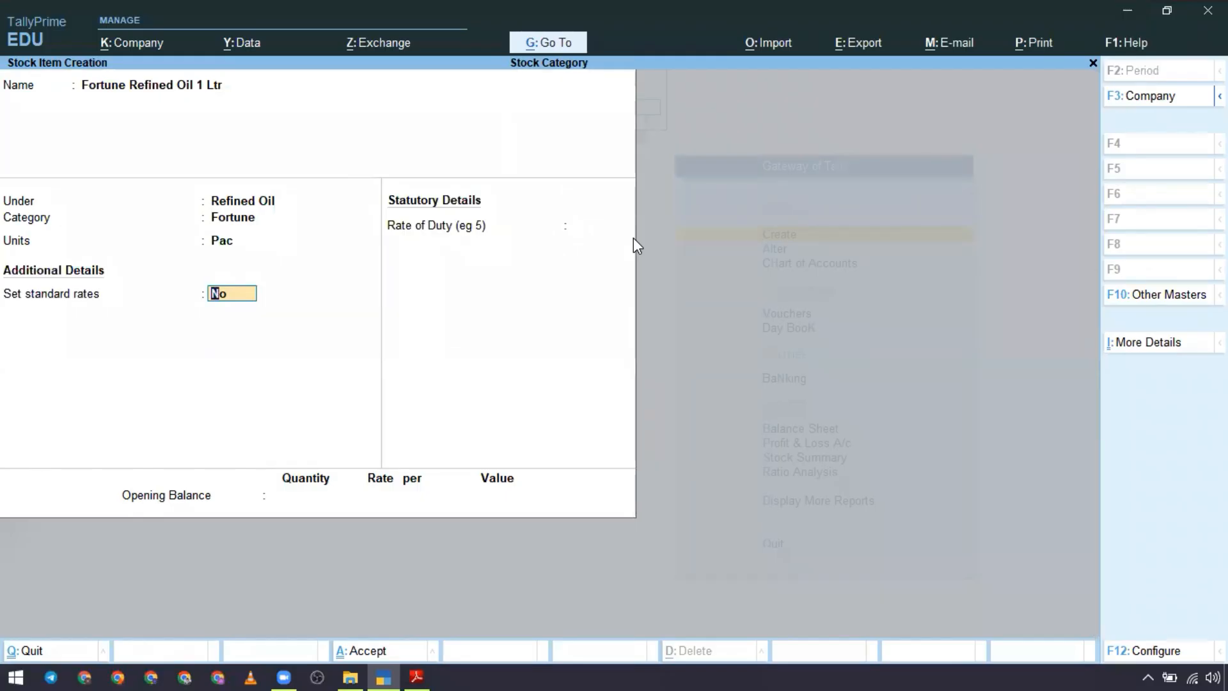
Step: Recheck the first item in the Stock Category PDF, and save Fortune Refined Oil 1 Ltr in TallyPrime without standard rates, duty rate or opening balance
key(alt+Tab)
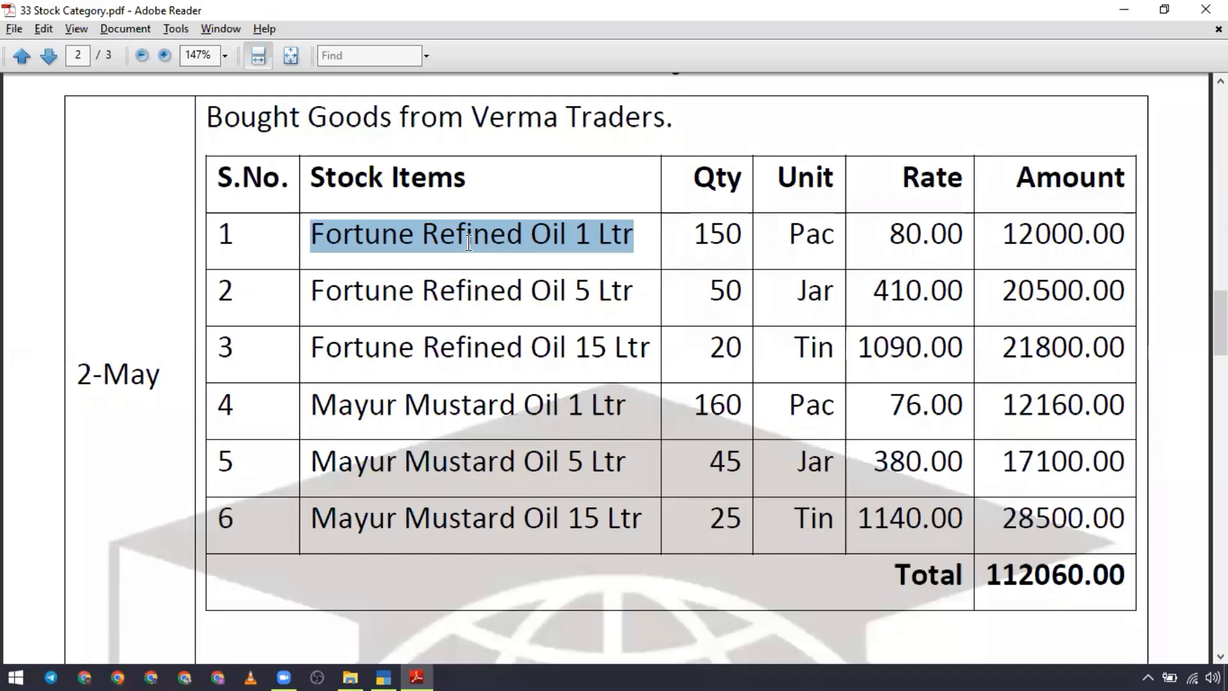
click(469, 241)
drag(311, 235, 630, 242)
key(alt+Tab)
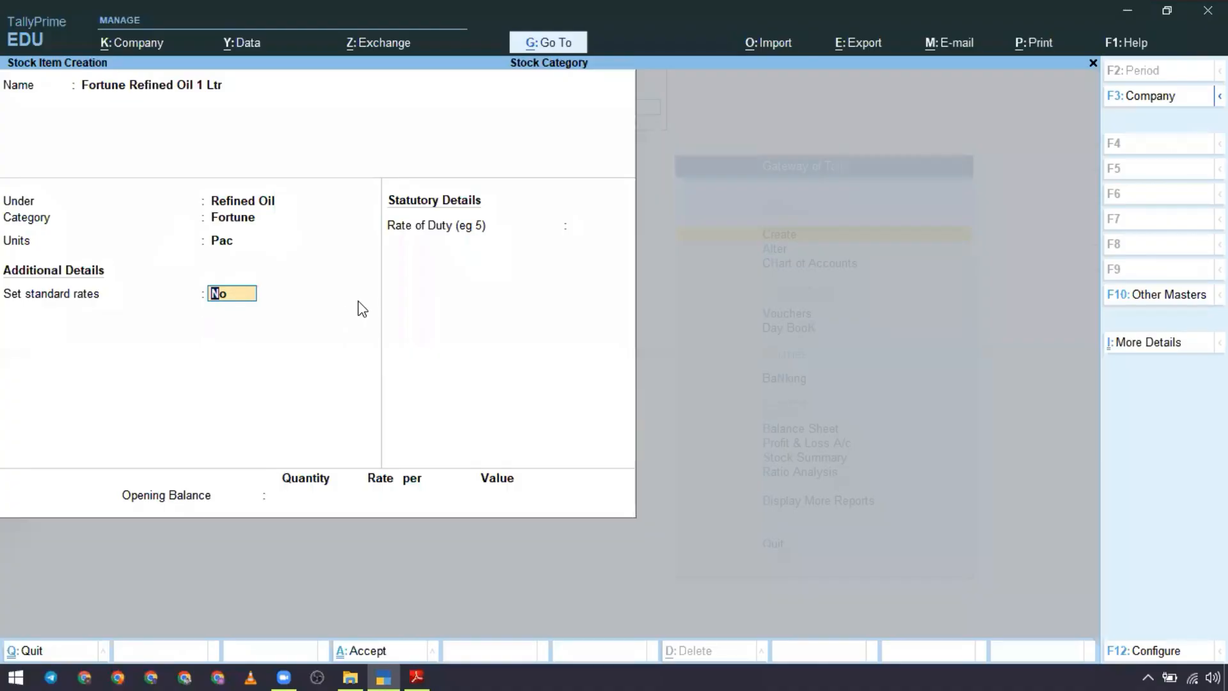
key(Return)
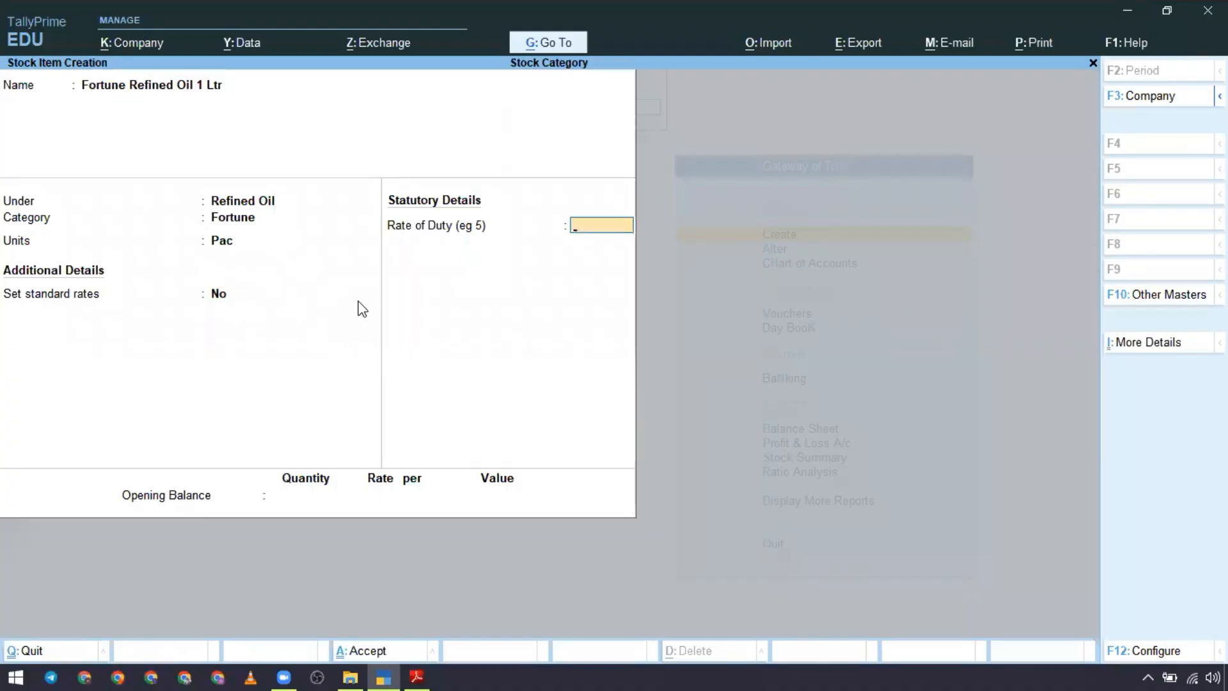
key(Return)
key(Return)
key(Return)
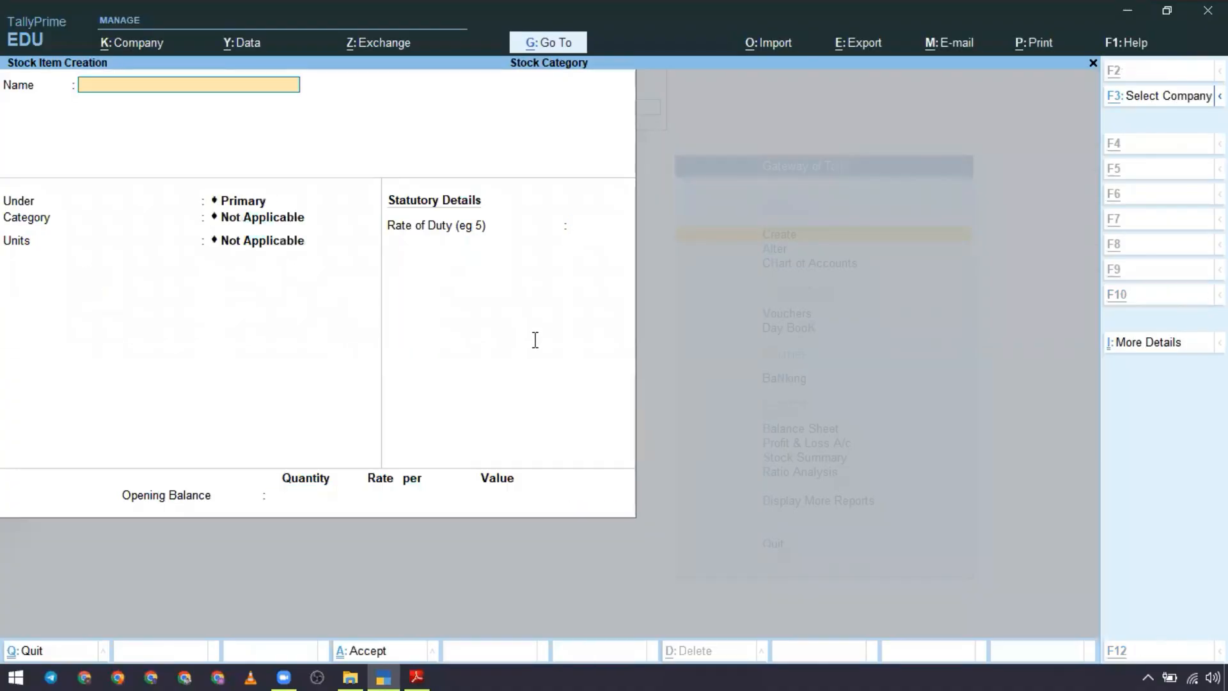
Step: Copy Fortune Refined Oil 5 Ltr from the Stock Category PDF and enter it as the new stock item's name in TallyPrime
key(alt+Tab)
drag(312, 290, 630, 293)
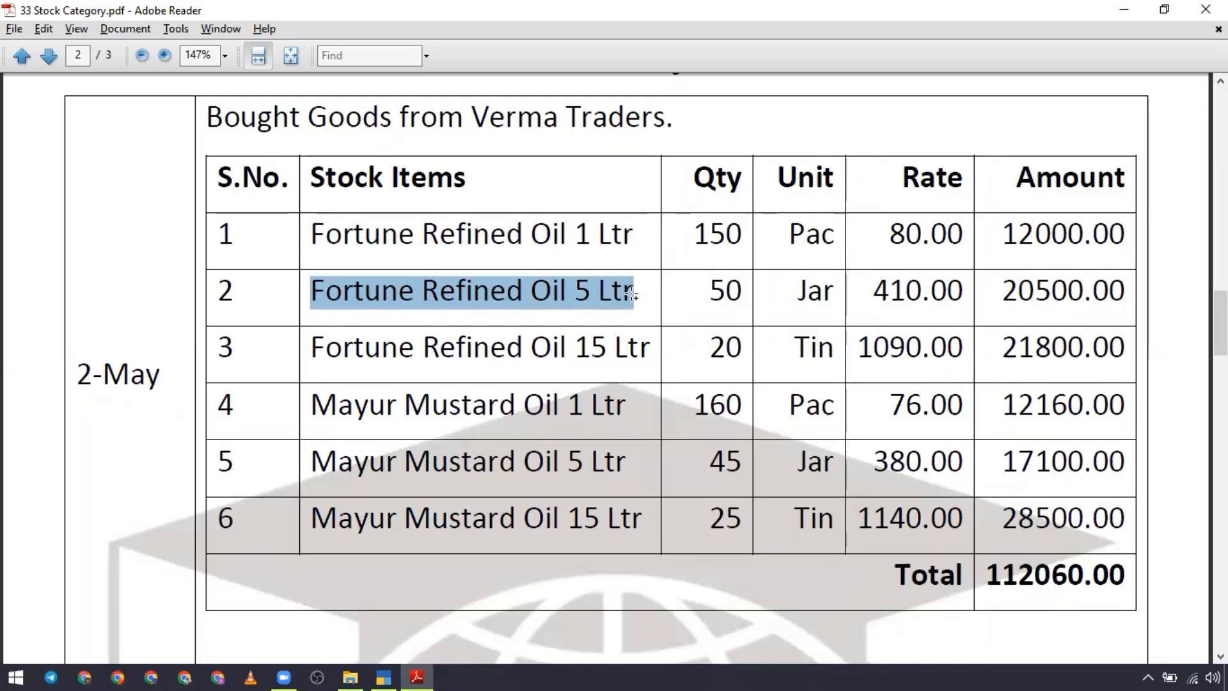
key(ctrl+c)
key(alt+Tab)
key(ctrl+v)
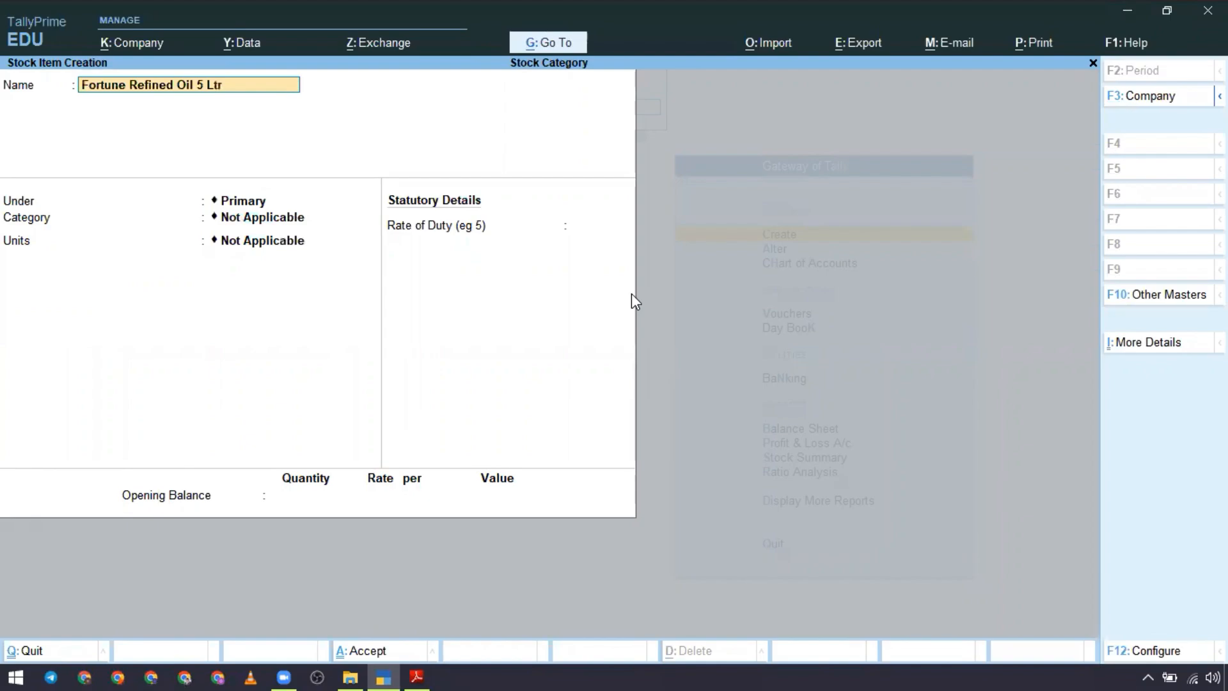
key(Return)
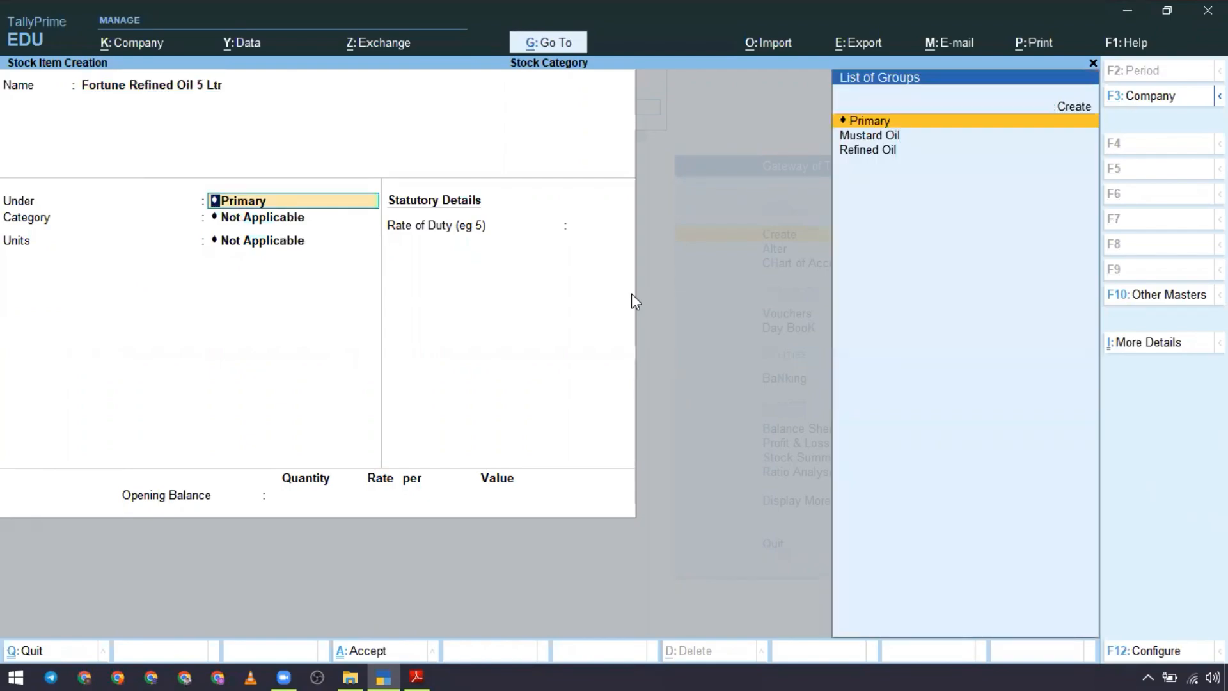
Step: Place Fortune Refined Oil 5 Ltr under the Refined Oil group and assign it the Fortune category
key(Down)
key(Down)
key(Return)
key(Down)
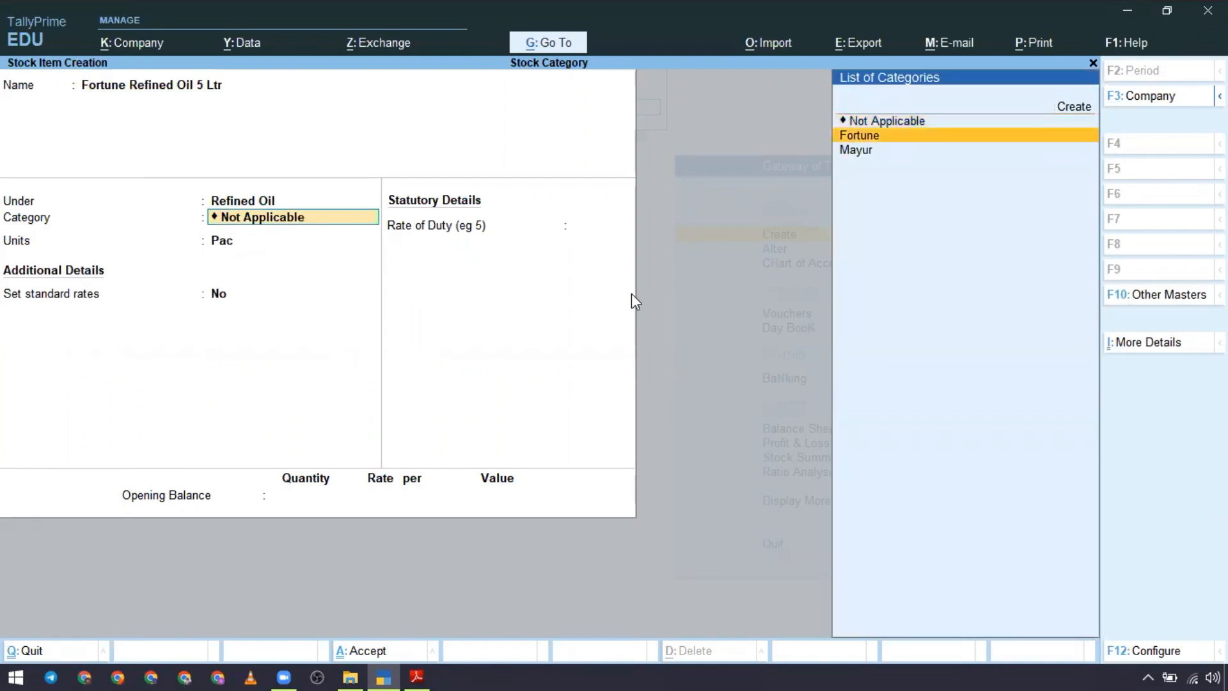
key(Return)
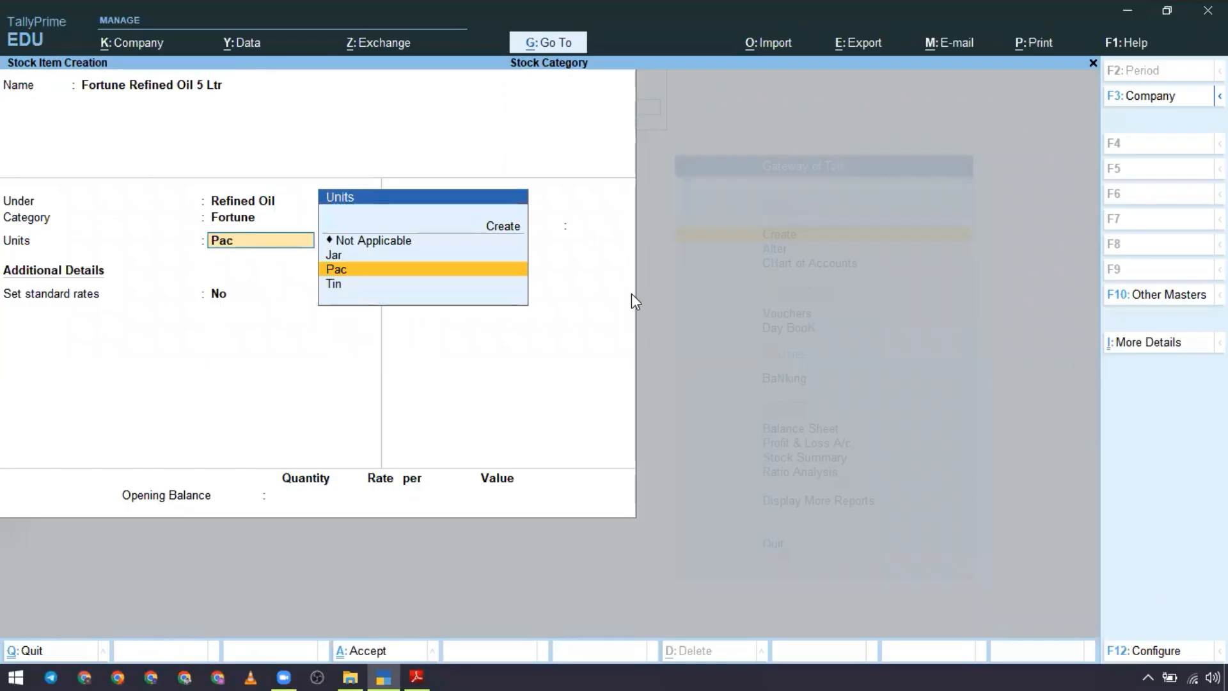
Step: Check the 5 Ltr item's unit in the PDF, set its units to Jar in TallyPrime, and save the stock item with the remaining defaults
key(alt+Tab)
key(alt+Tab)
key(Up)
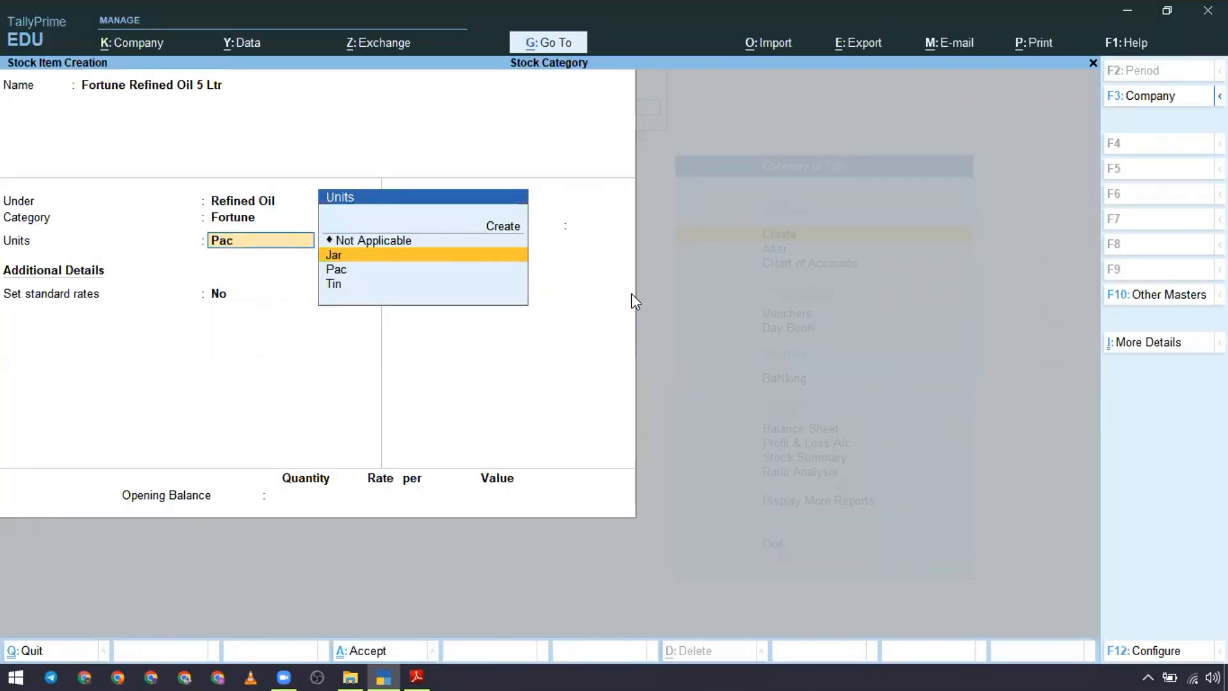
key(Return)
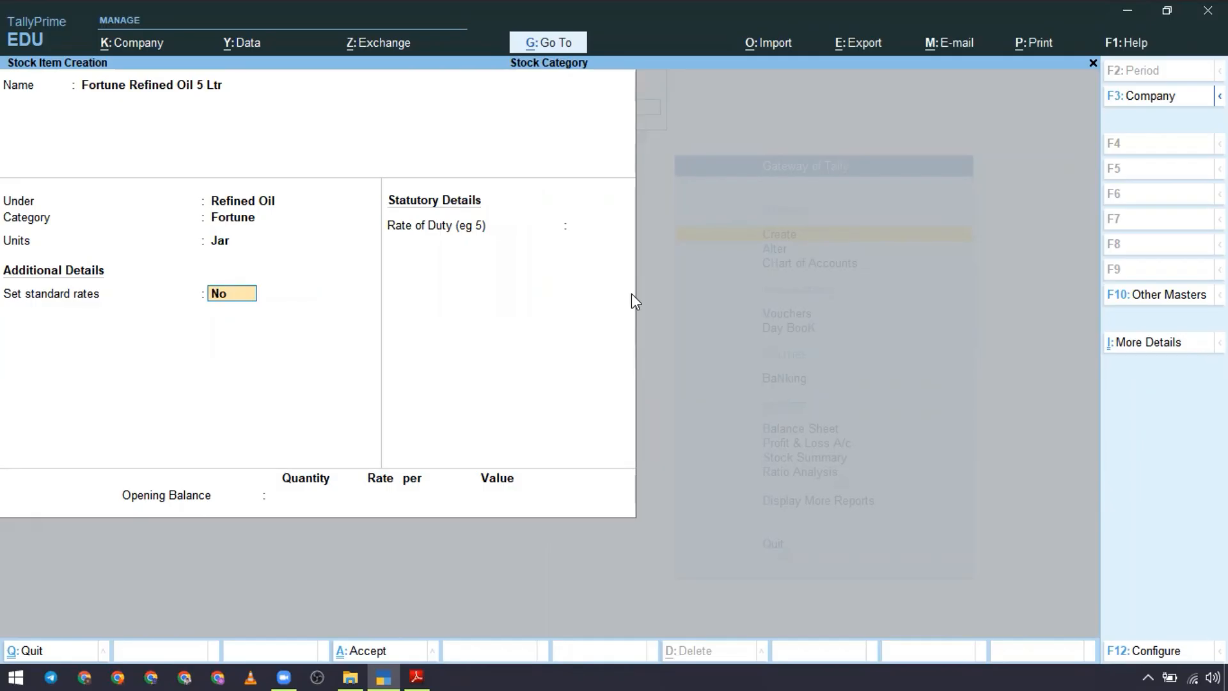
key(Return)
key(Return)
key(Return)
key(Return)
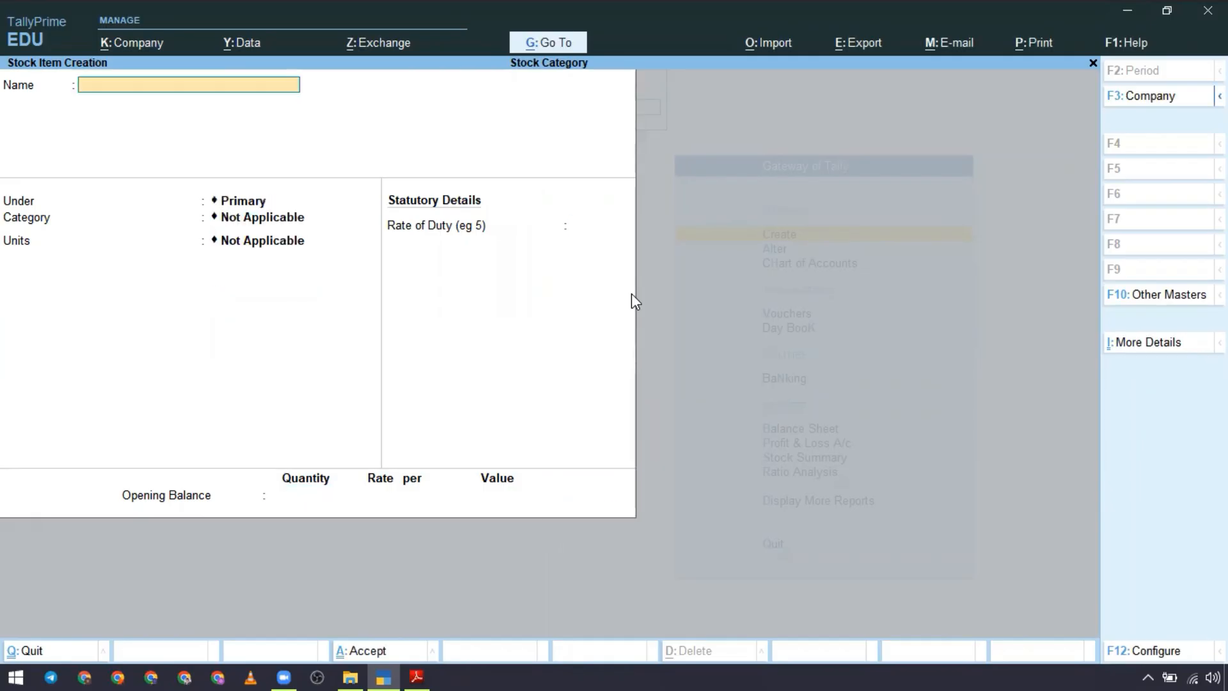
Step: Copy Fortune Refined Oil 15 Ltr from the Stock Category PDF and enter it as the new stock item's name in TallyPrime
key(alt+Tab)
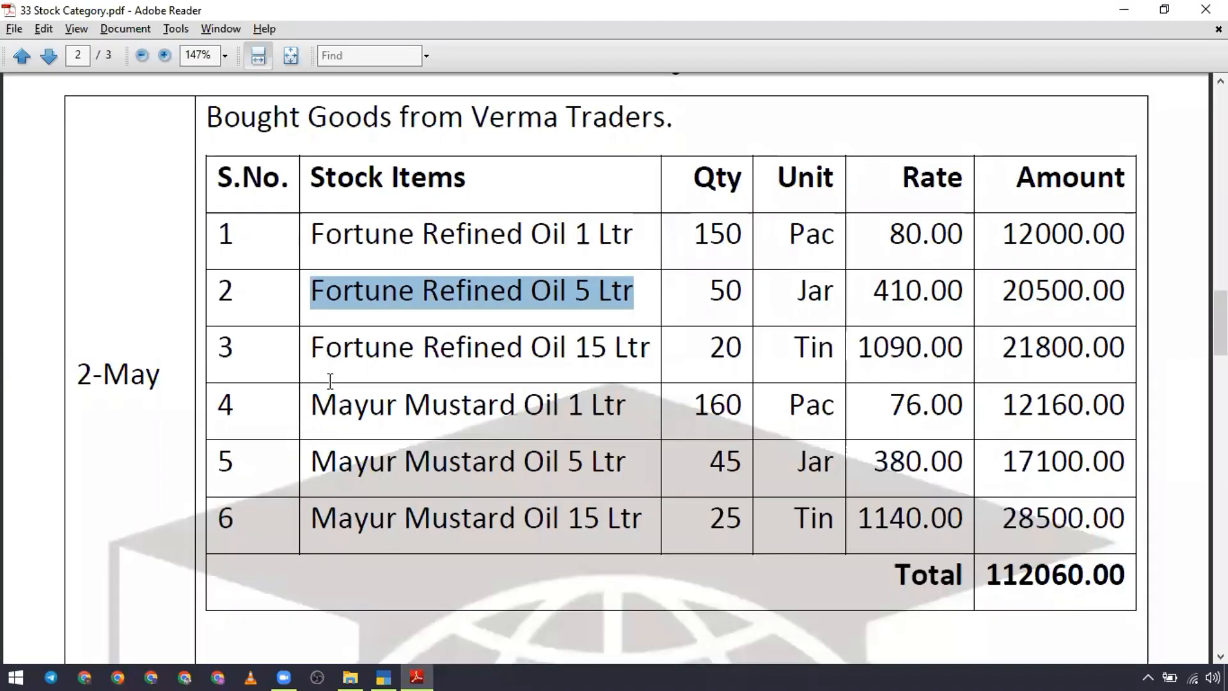
drag(312, 351, 646, 360)
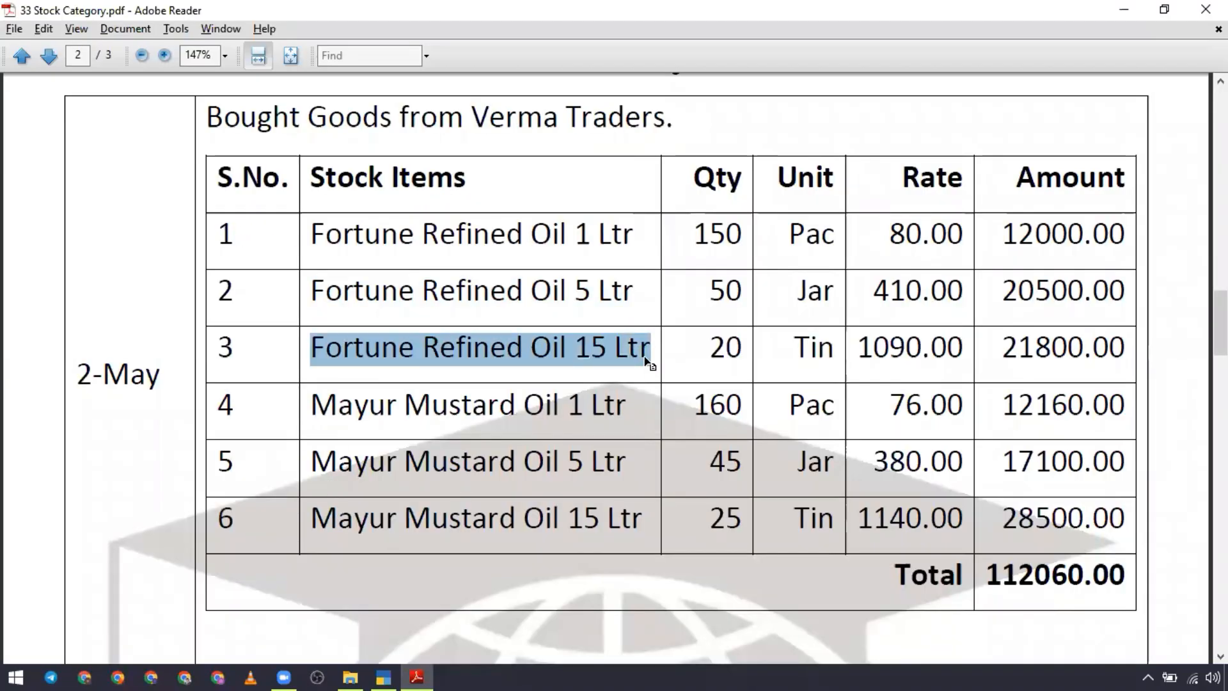
key(ctrl+c)
key(alt+Tab)
key(ctrl+alt+v)
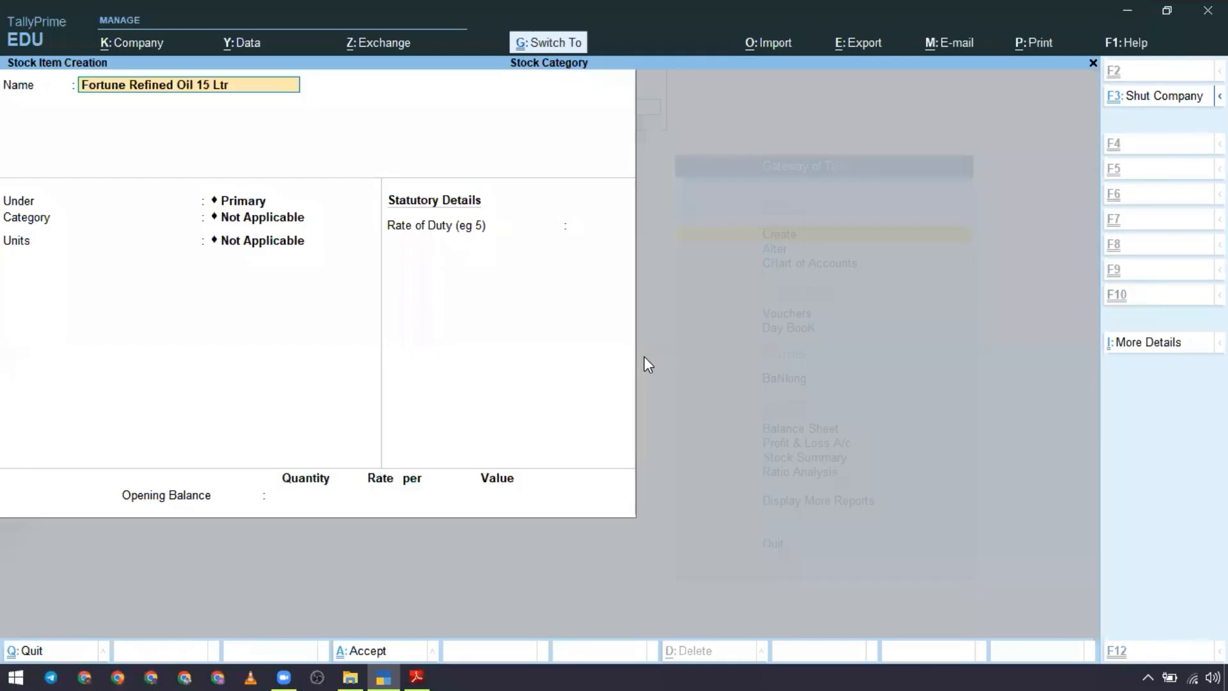
key(Return)
Step: Place Fortune Refined Oil 15 Ltr under the Refined Oil group and assign it the Fortune category
key(Down)
key(Down)
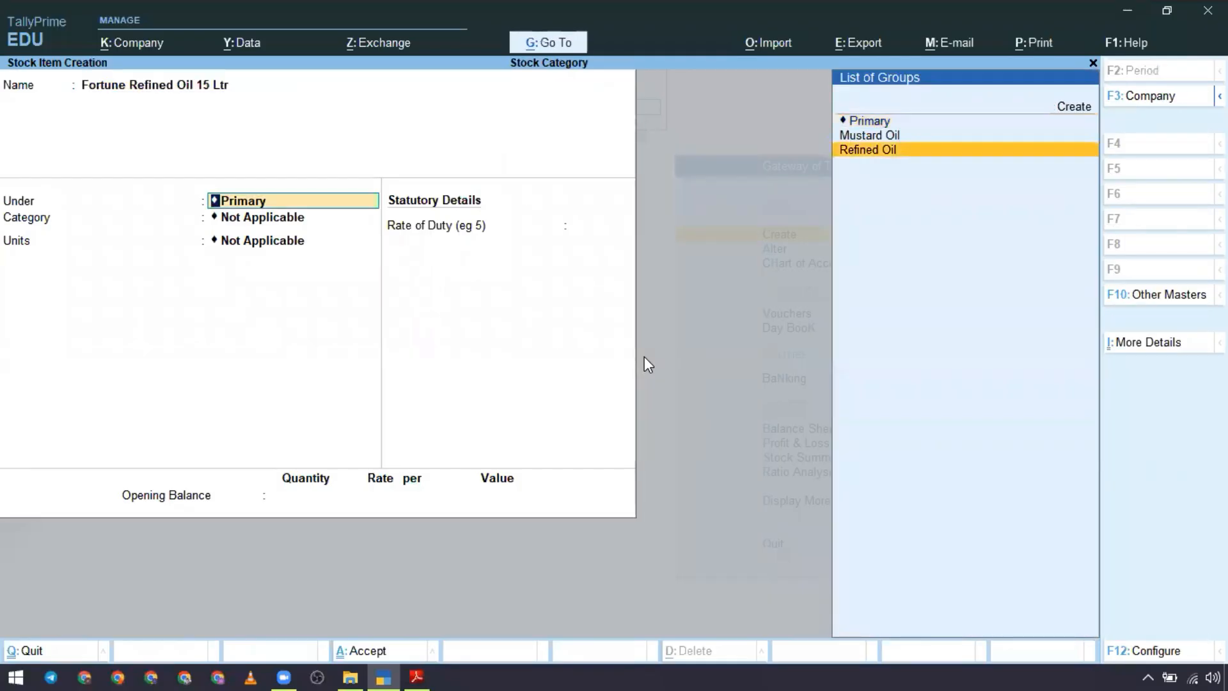
key(Return)
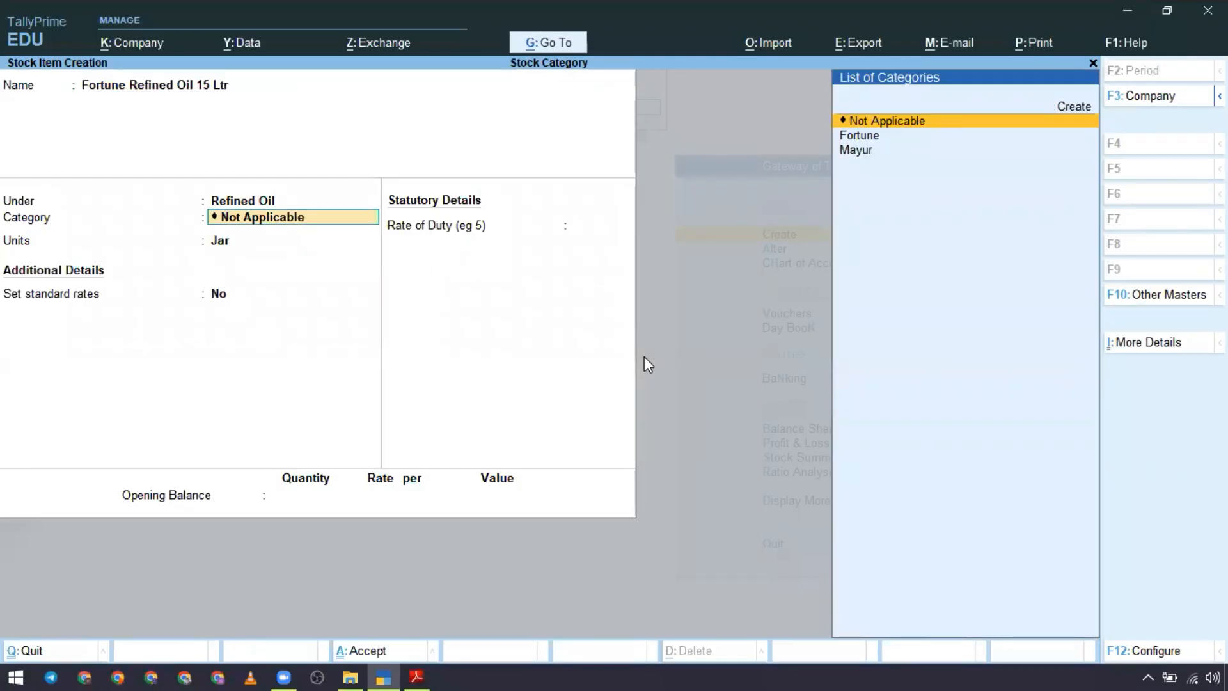
key(Down)
key(Return)
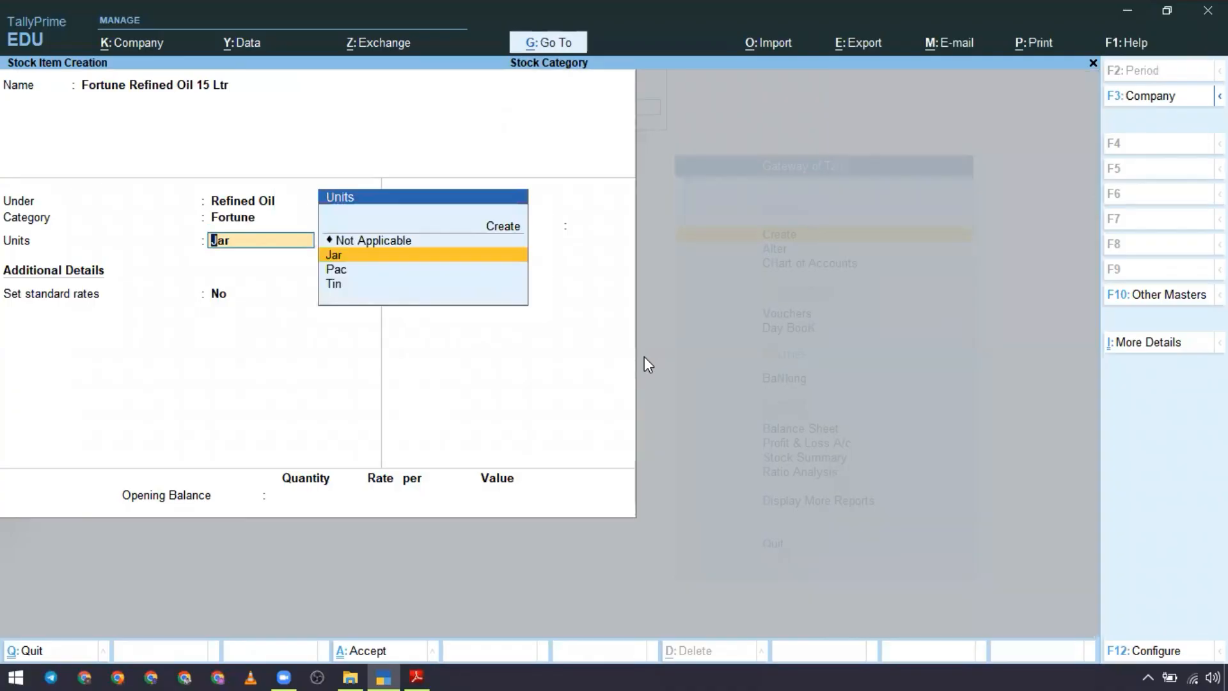
Step: Set the units of Fortune Refined Oil 15 Ltr to Tin and save the stock item with the remaining defaults
key(Down)
key(Down)
key(Return)
key(Return)
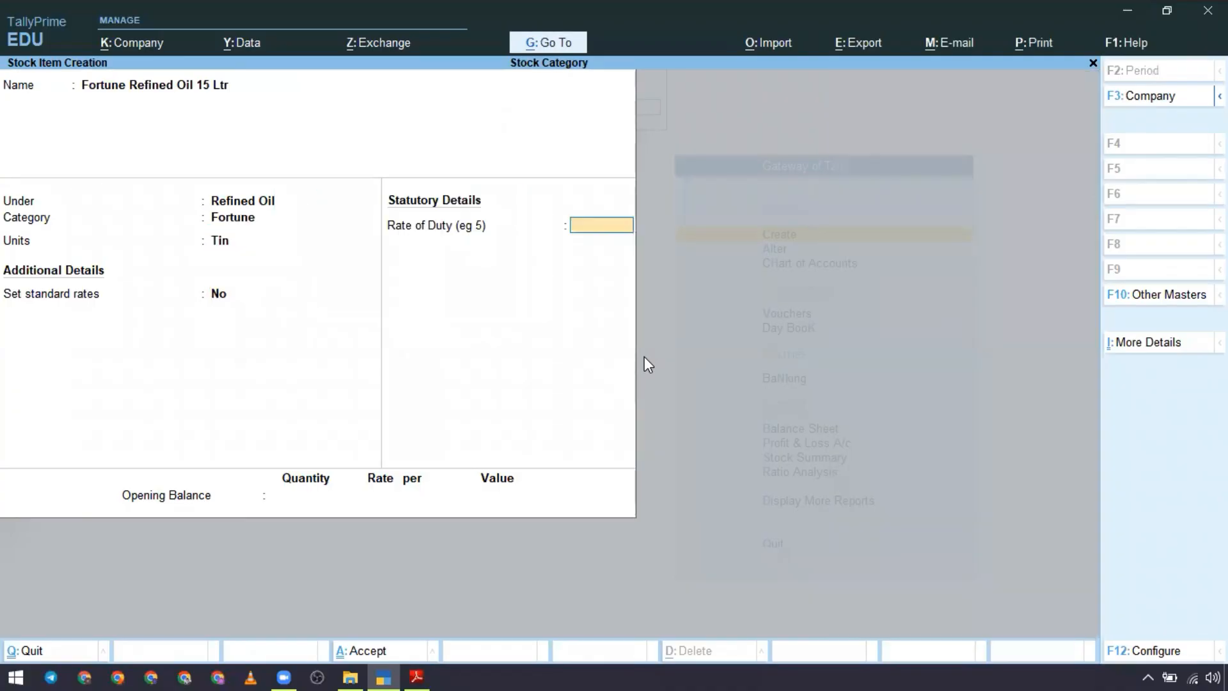
key(Return)
key(Return)
key(Return)
Step: Copy Mayur Mustard Oil 1 Ltr from the Stock Category PDF and enter it as the new stock item's name in TallyPrime
key(alt+Tab)
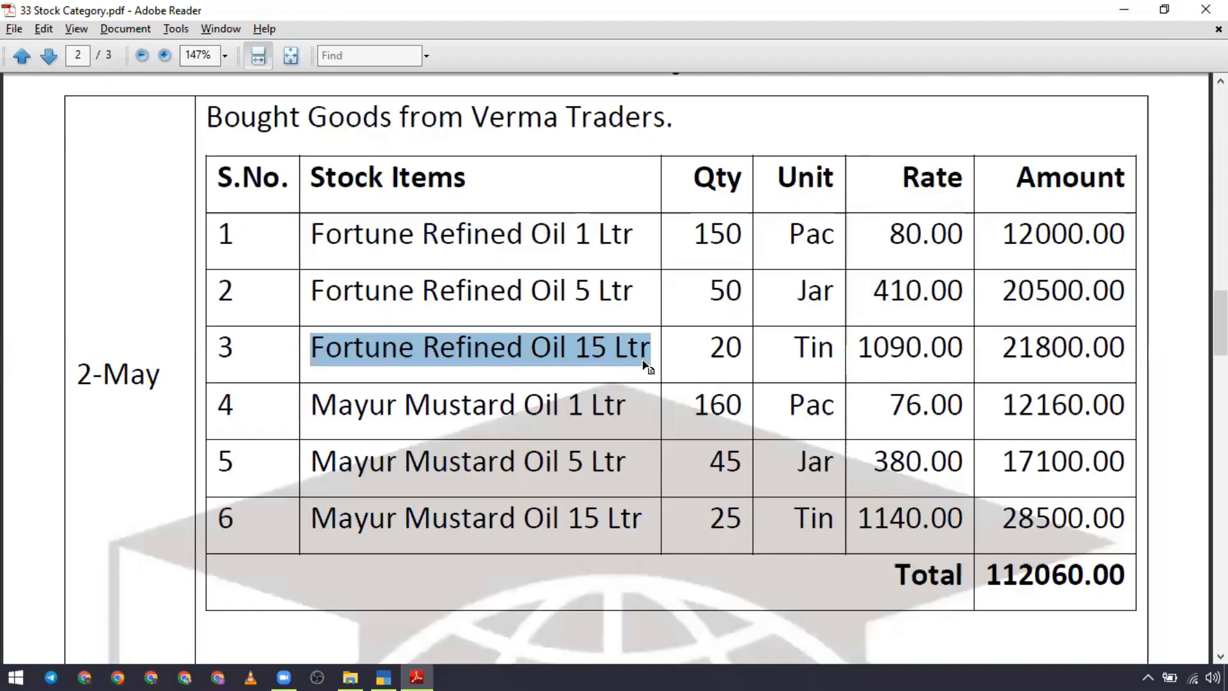
drag(312, 404, 622, 409)
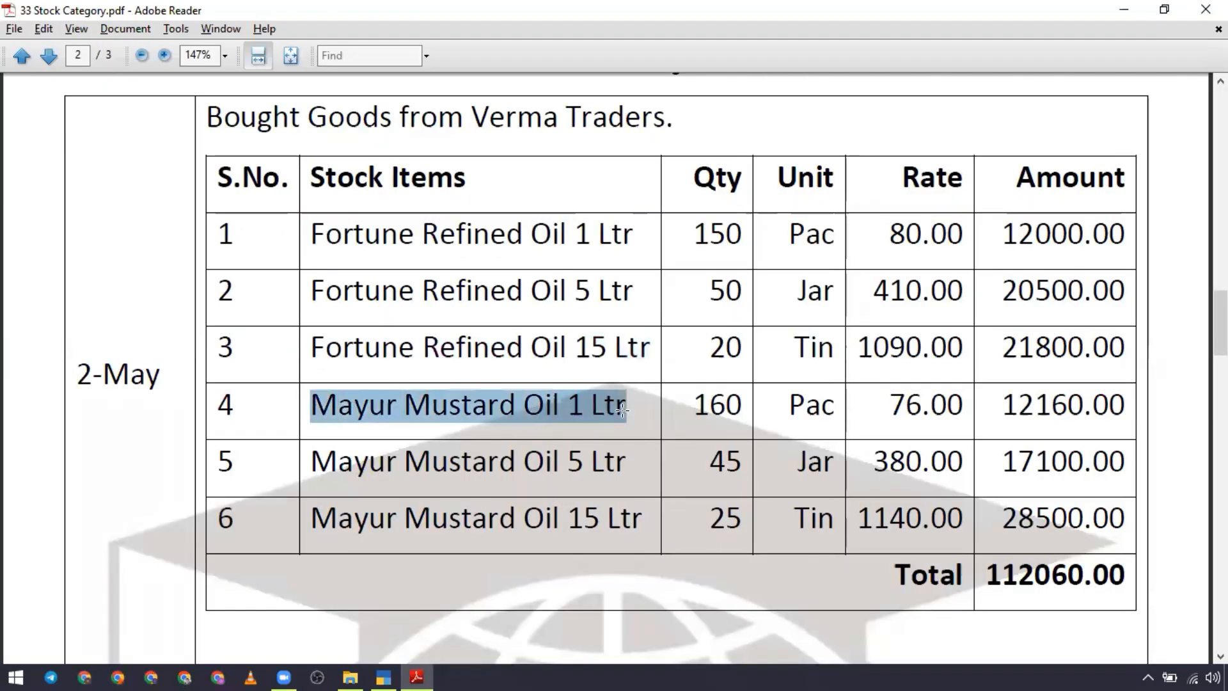
key(ctrl+c)
key(alt+Tab)
key(ctrl+alt+v)
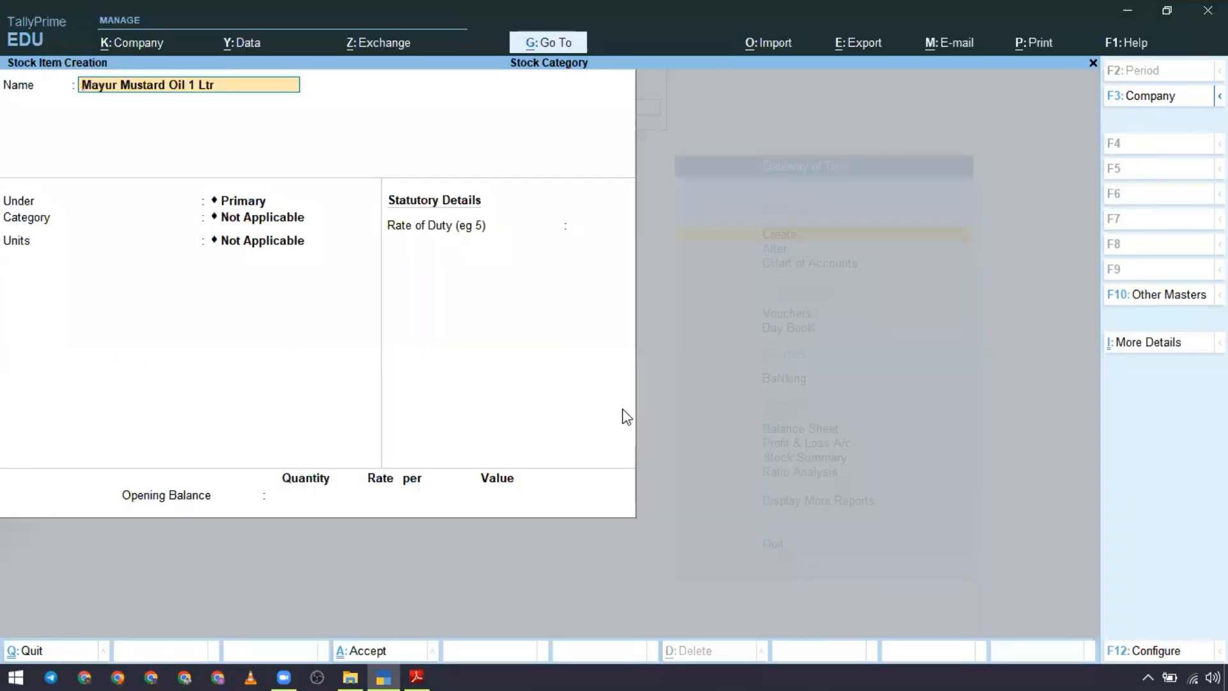
key(Return)
Step: Place Mayur Mustard Oil 1 Ltr under the Mustard Oil group and assign it the Mayur category
key(Down)
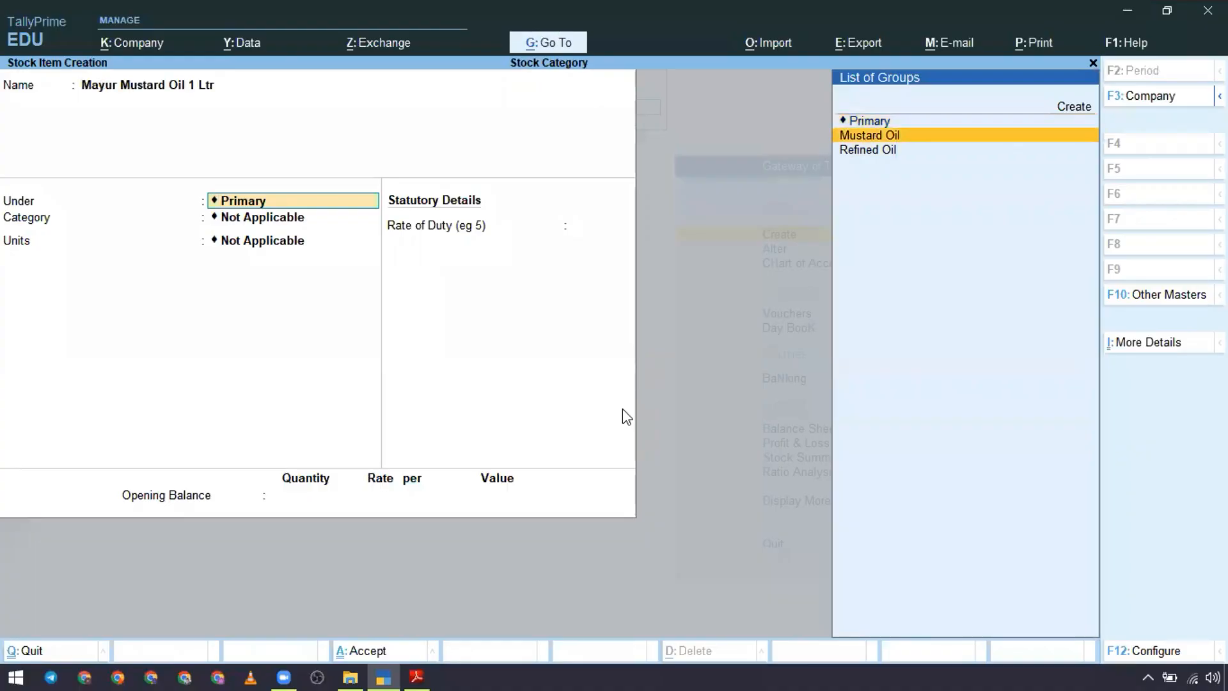
key(Return)
key(Down)
key(Down)
key(Return)
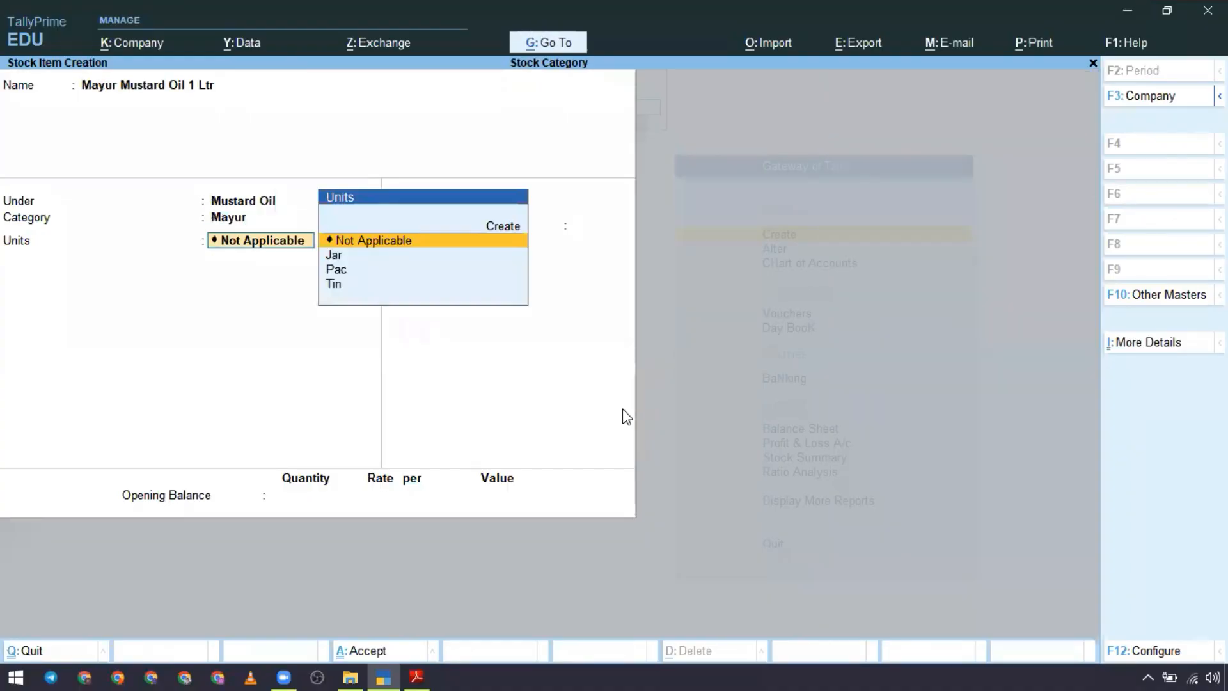
Step: Set the units of Mayur Mustard Oil 1 Ltr to Pac and save the stock item with the remaining defaults
key(Down)
key(Down)
key(Down)
key(Up)
key(Up)
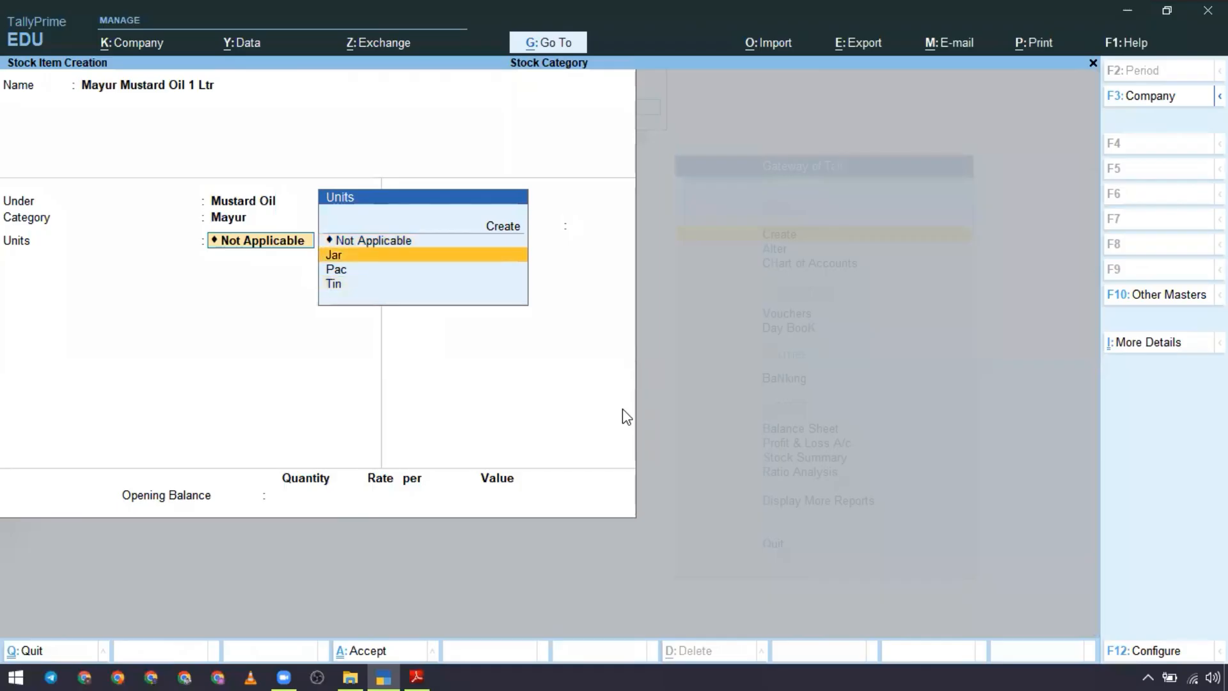
key(Down)
key(Return)
key(Return)
key(Return)
key(Return)
key(Return)
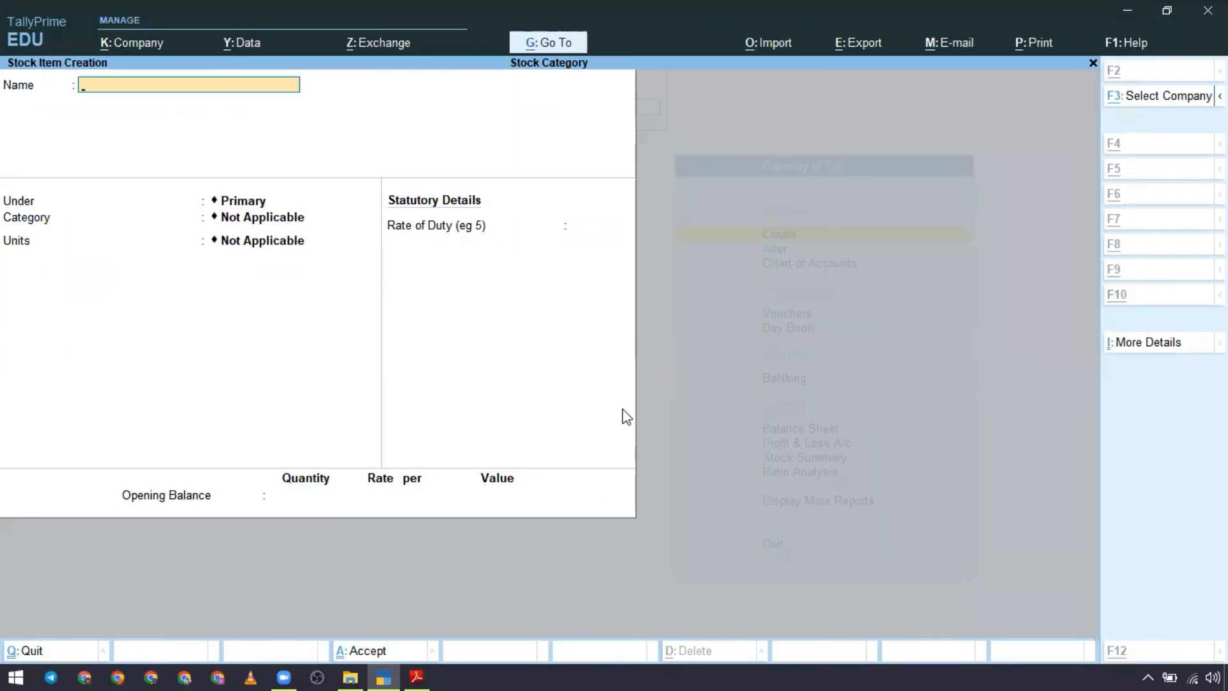
Step: Copy Mayur Mustard Oil 5 Ltr from the Stock Category PDF and enter it as the new stock item's name in TallyPrime
key(alt+Tab)
drag(311, 462, 630, 463)
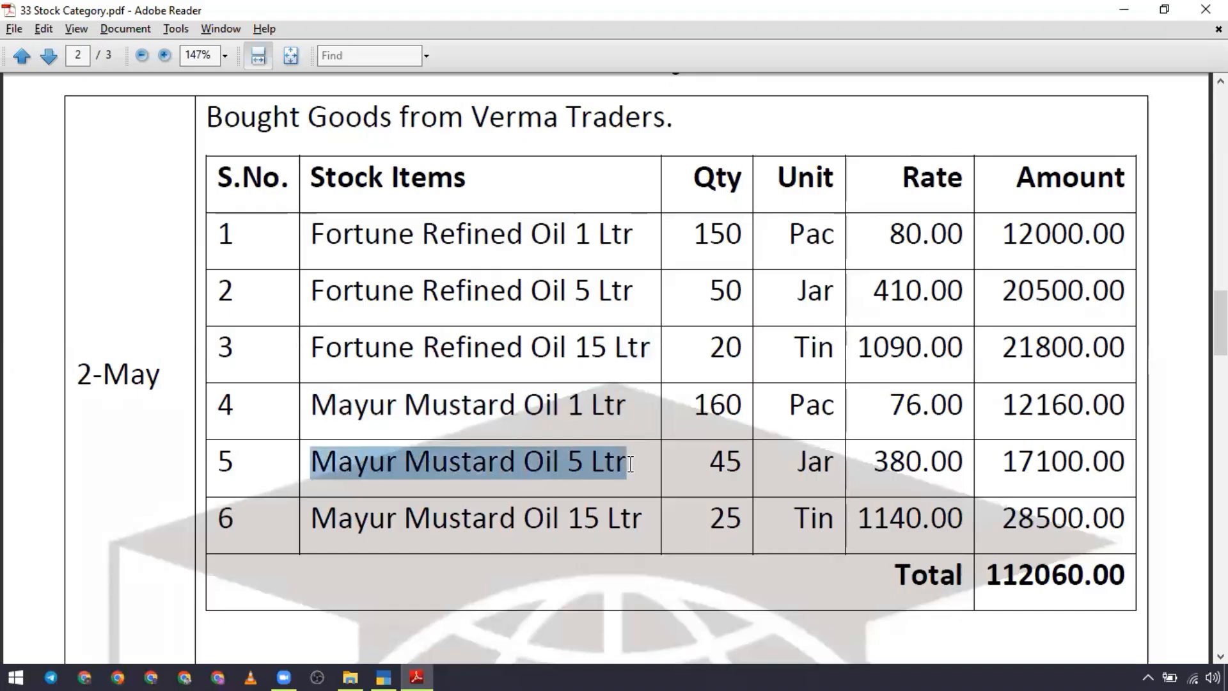
key(alt+Tab)
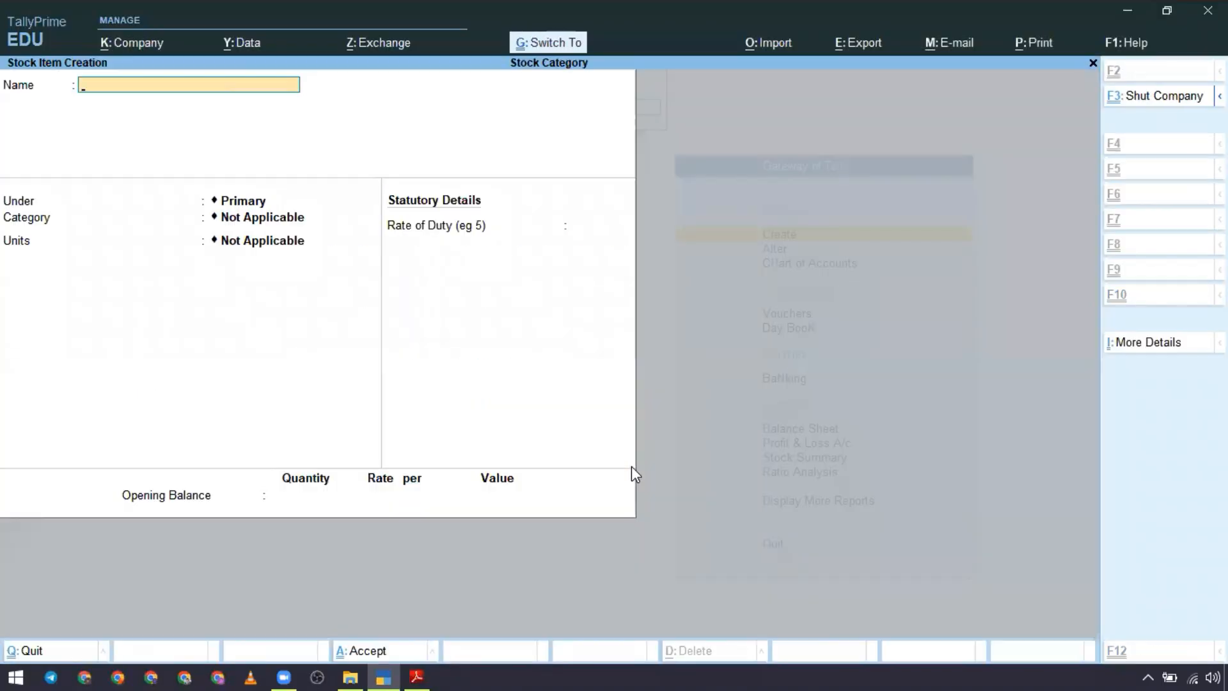
key(ctrl+v)
key(Return)
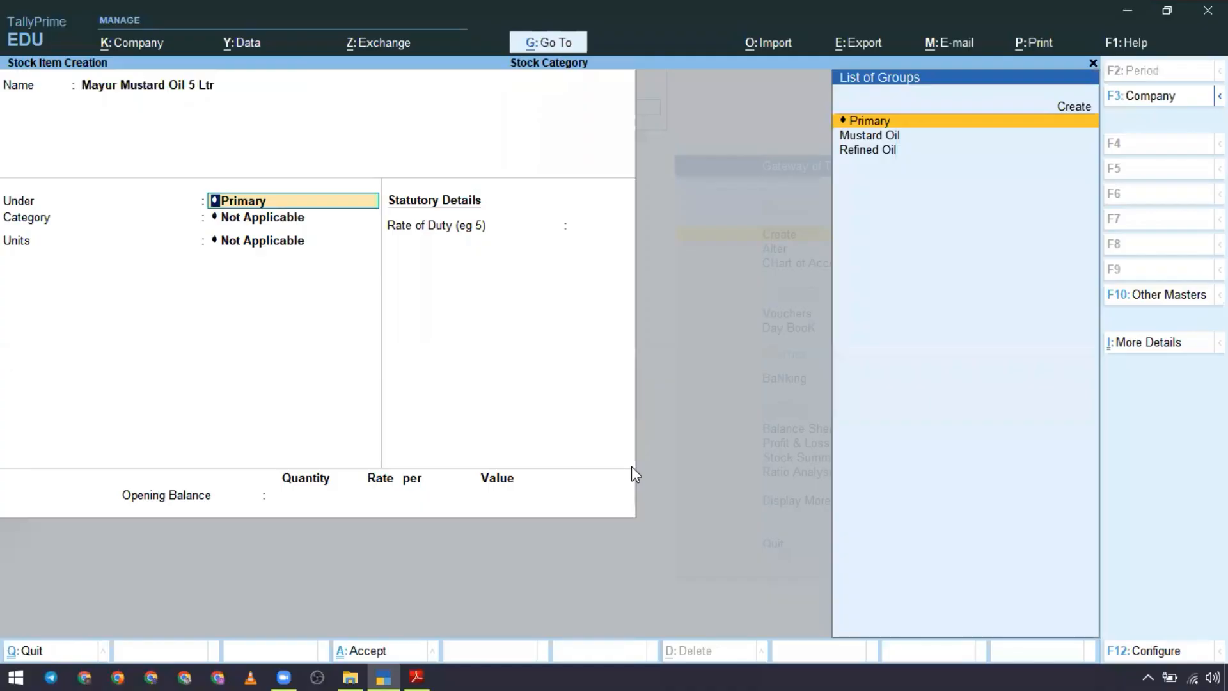
Step: Place Mayur Mustard Oil 5 Ltr under the Mustard Oil group and assign it the Mayur category
key(Down)
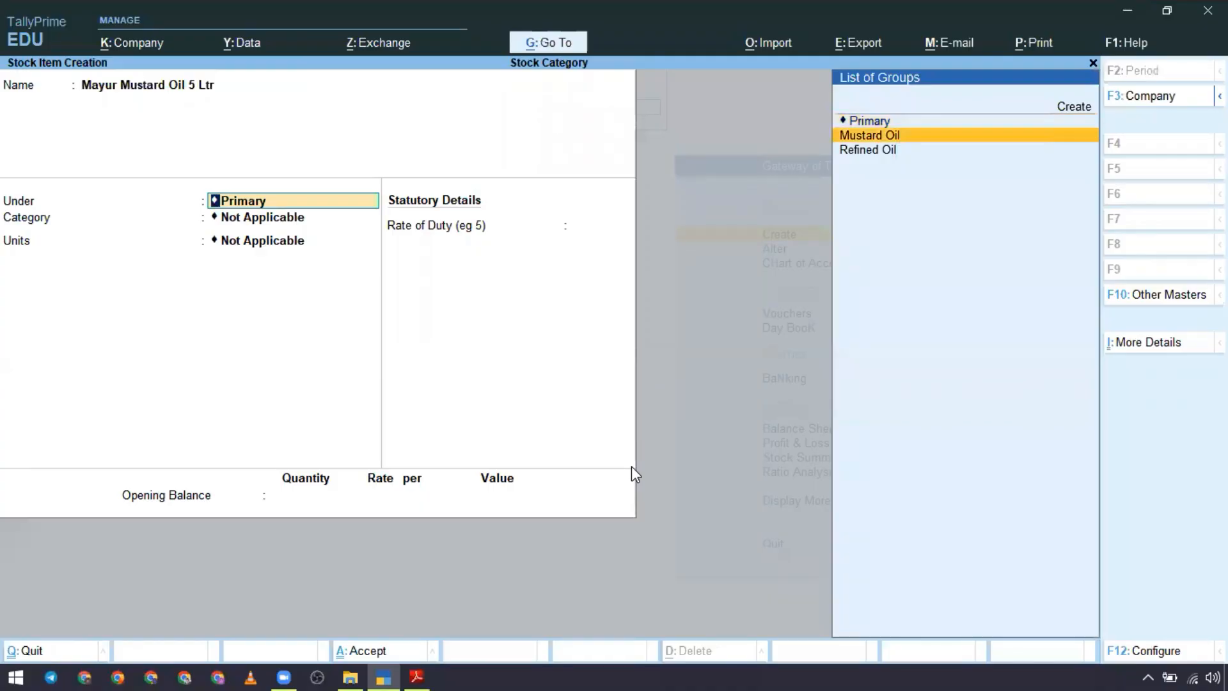
key(Return)
key(Down)
key(Down)
key(Return)
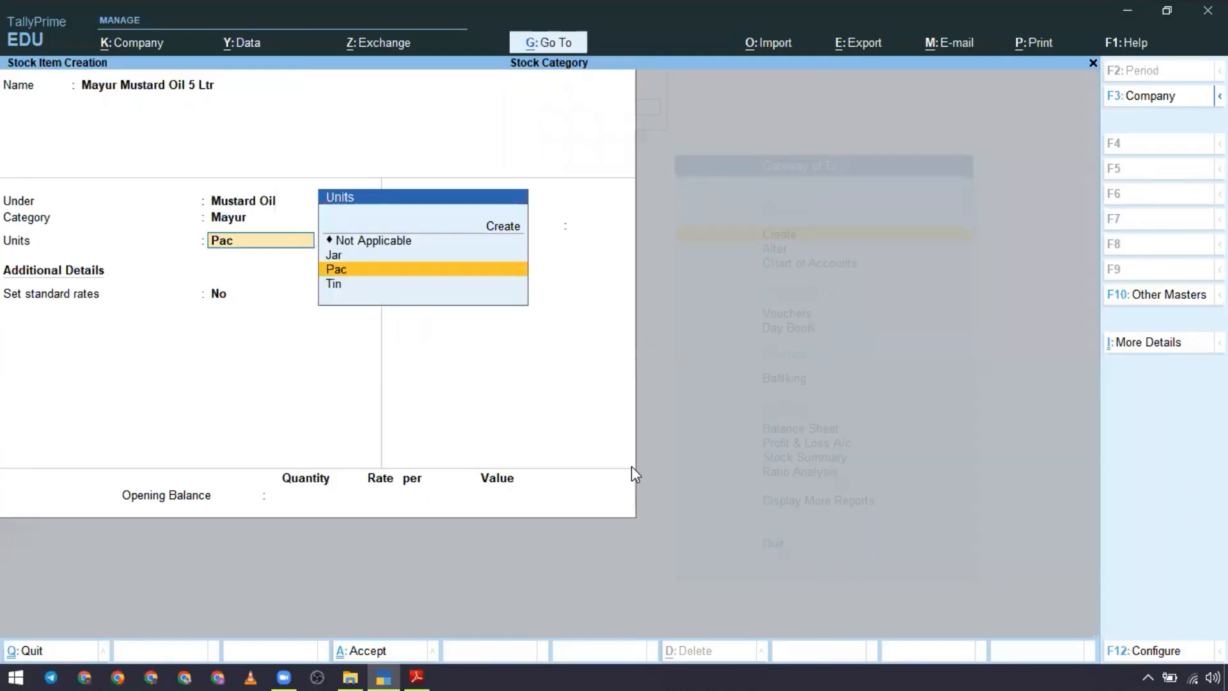
Step: Set the units of Mayur Mustard Oil 5 Ltr to Jar and save the stock item with the remaining defaults
key(Down)
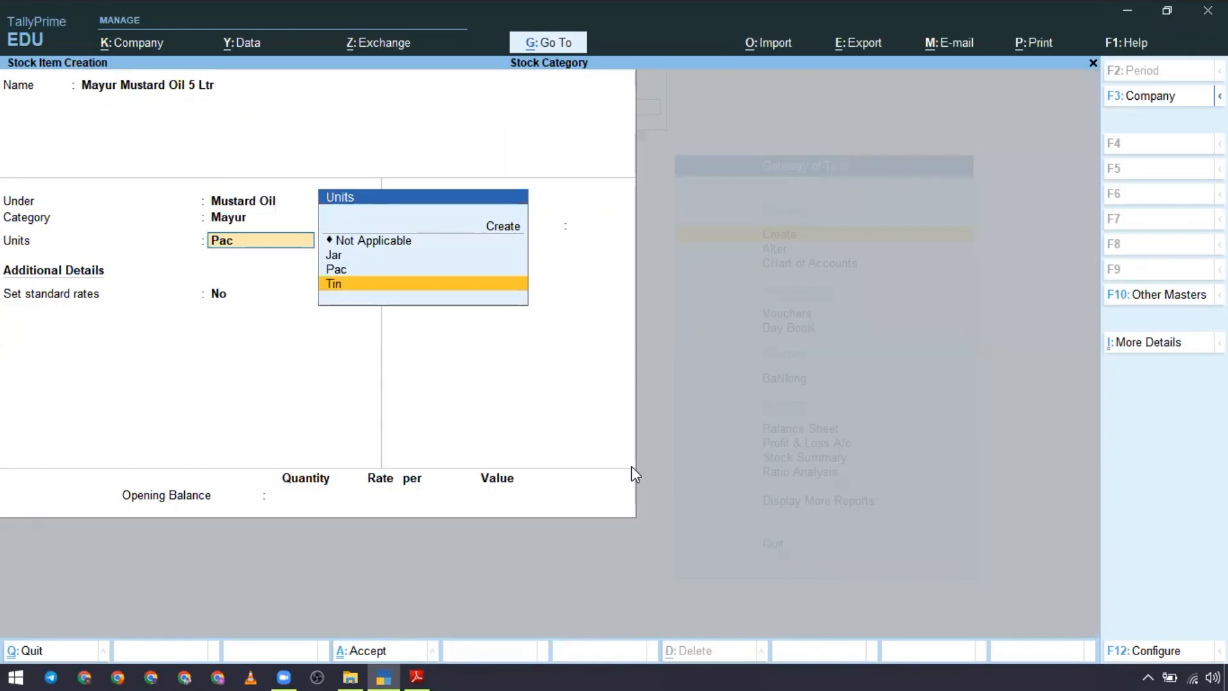
key(Up)
key(Up)
key(Return)
key(Return)
key(Return)
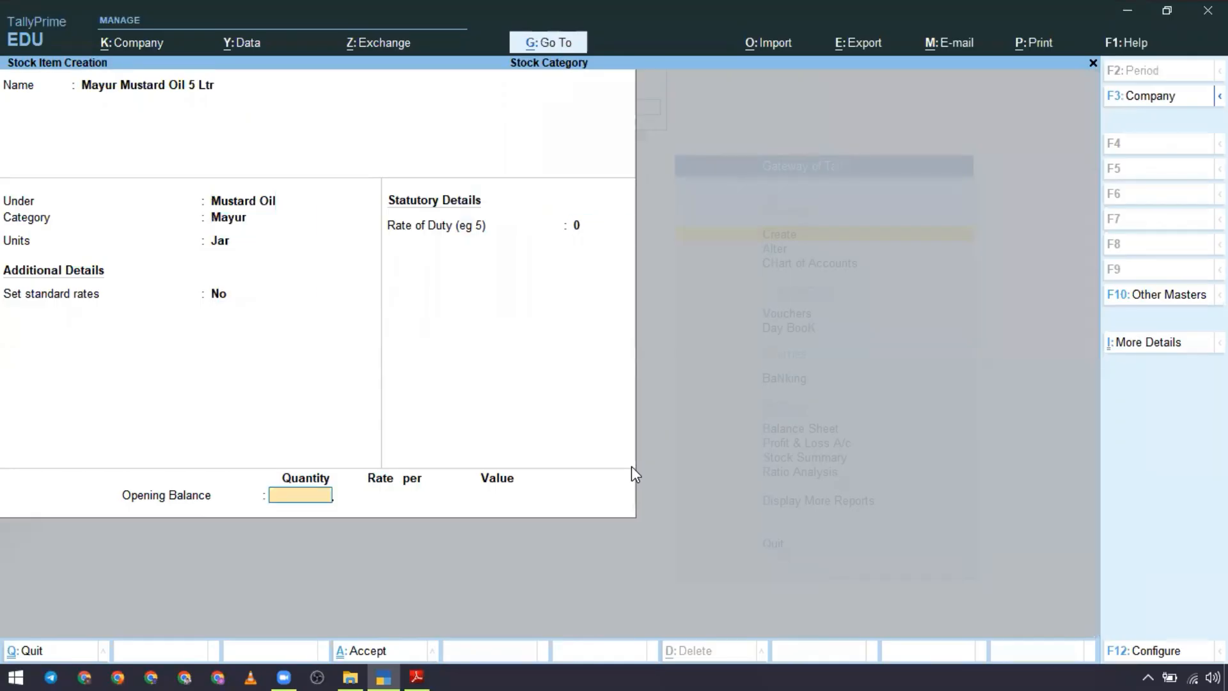
key(Return)
key(Return)
Step: Copy Mayur Mustard Oil 15 Ltr from the Stock Category PDF and enter it as the new stock item's name in TallyPrime
key(alt+Tab)
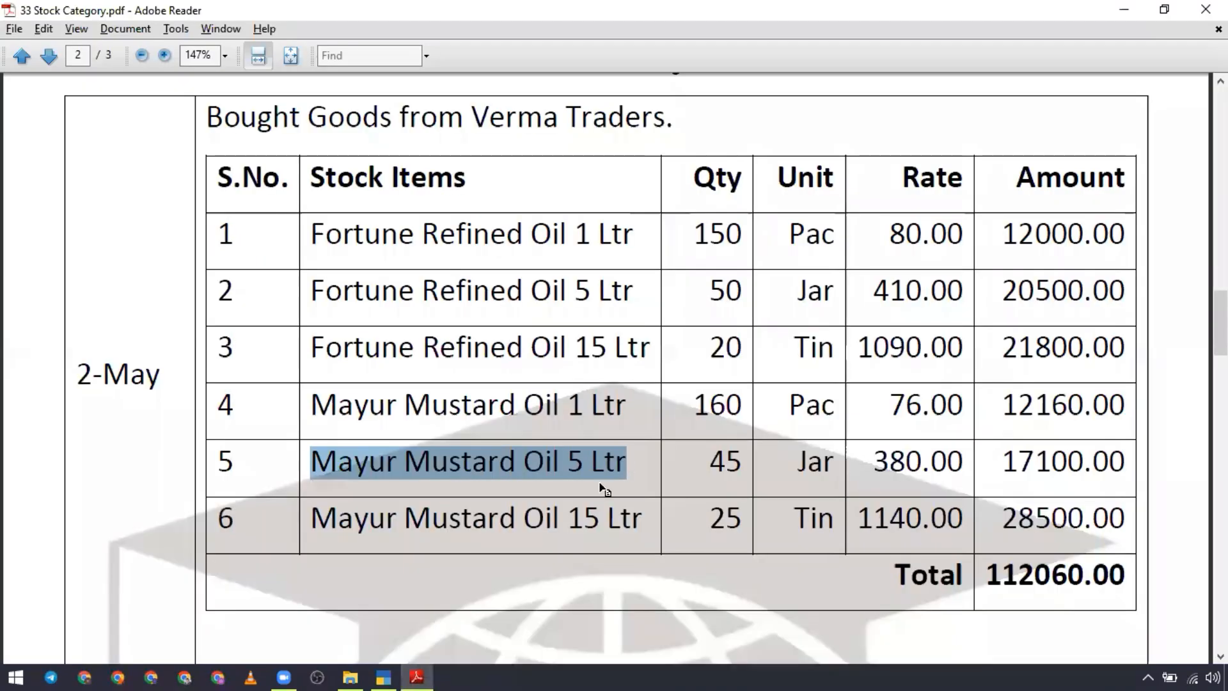
drag(317, 517, 640, 523)
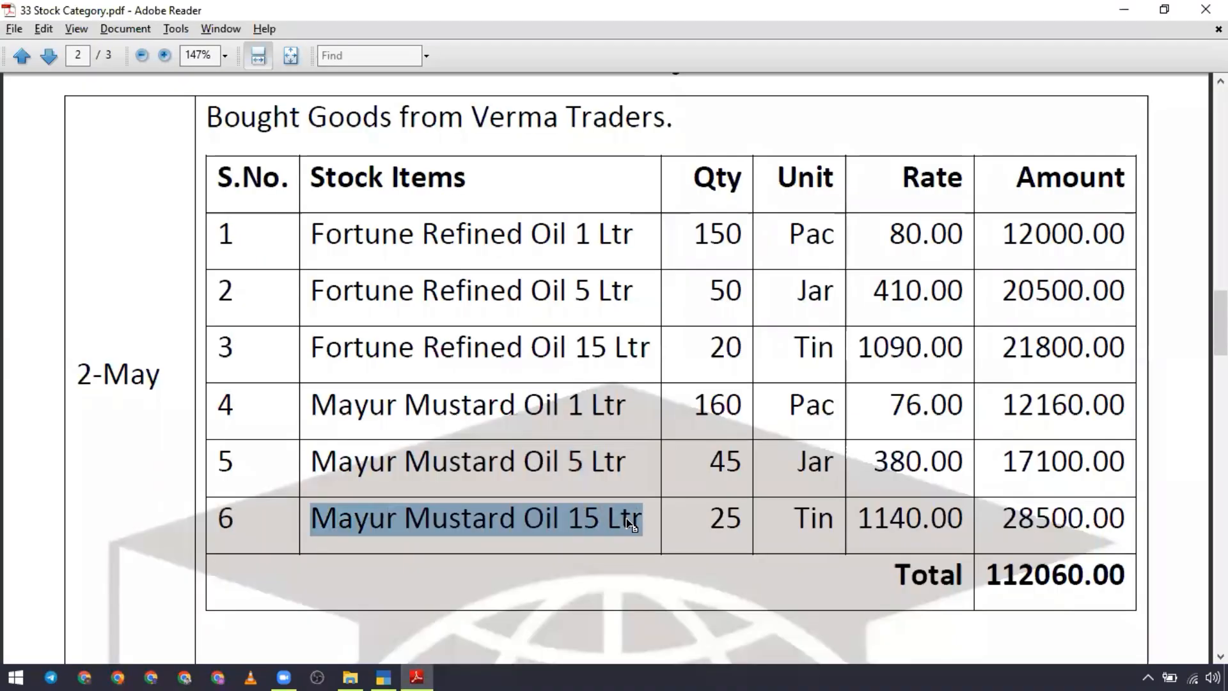
key(ctrl+c)
key(alt+Tab)
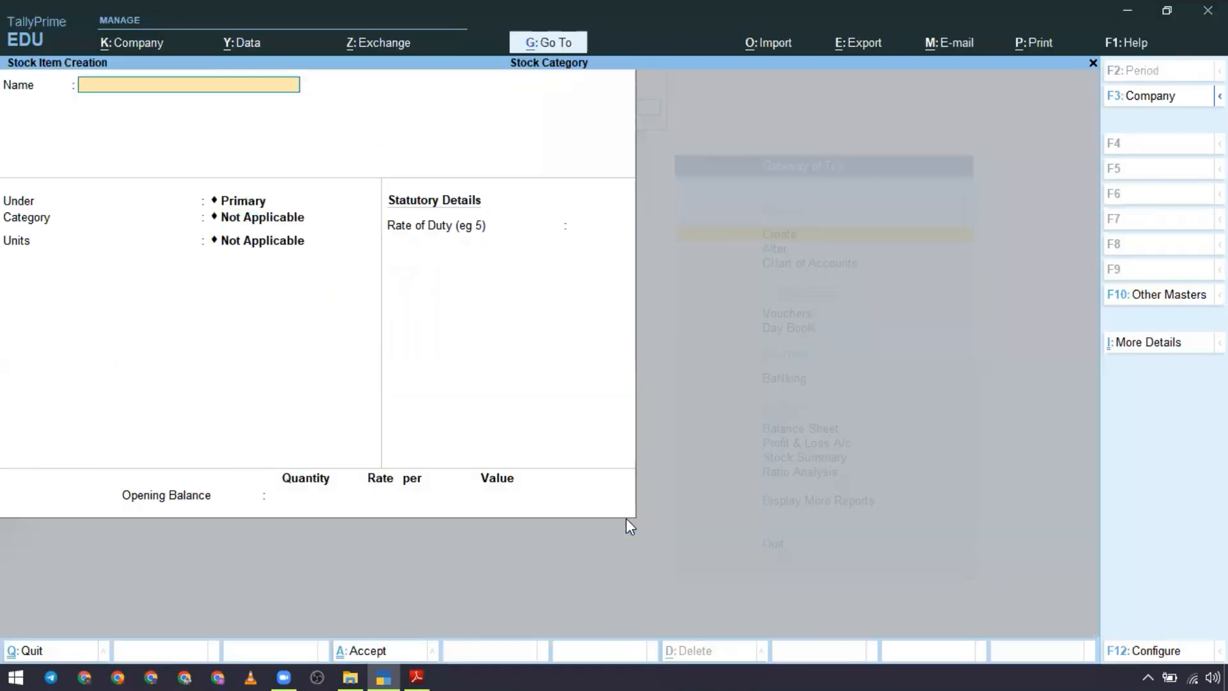
key(ctrl+alt+v)
key(Return)
Step: Place Mayur Mustard Oil 15 Ltr under the Mustard Oil group and assign it the Mayur category
key(Down)
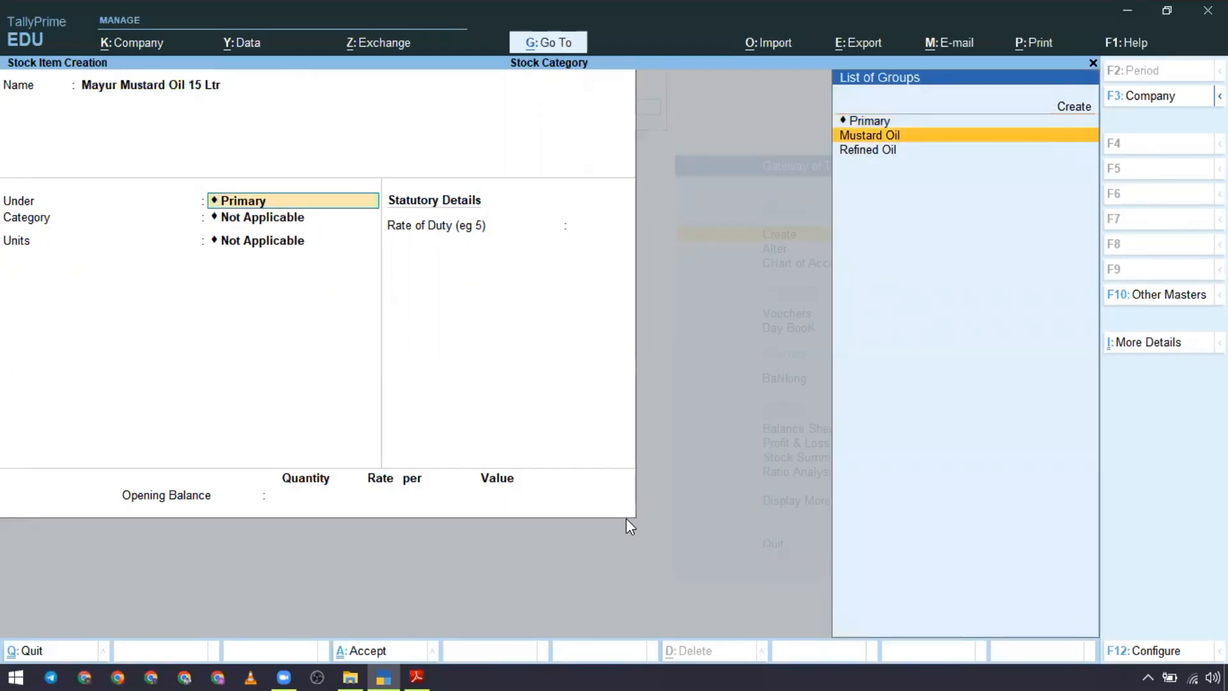
key(Return)
key(Down)
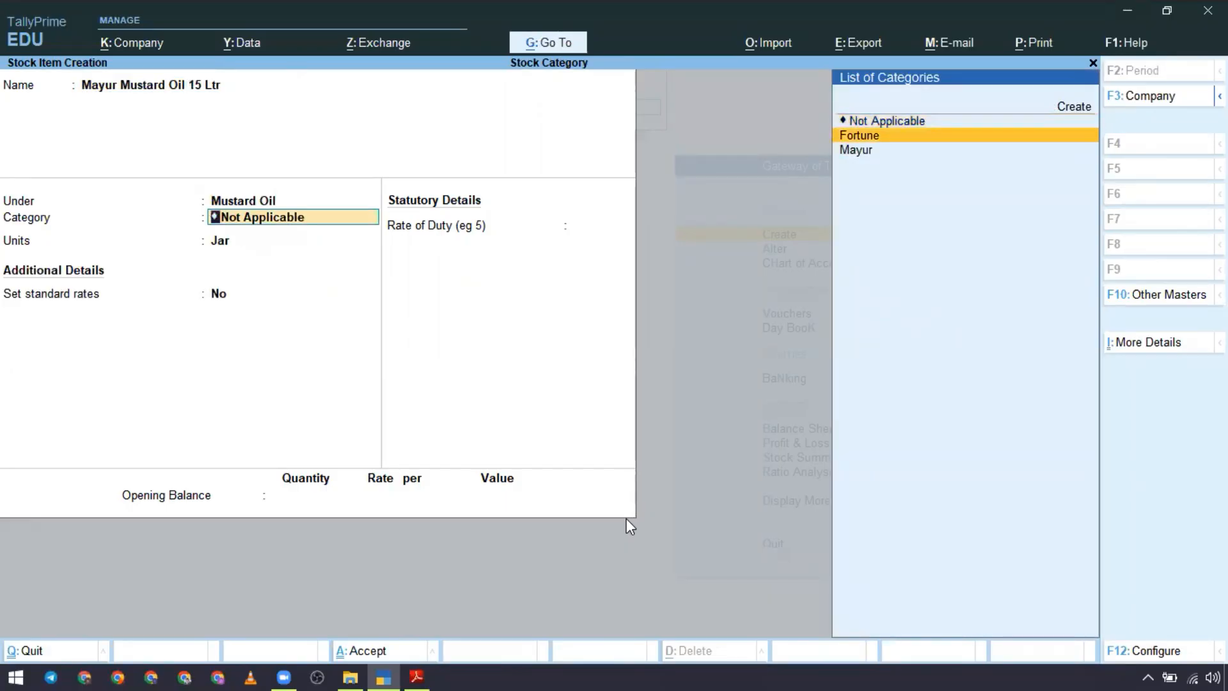
key(Down)
key(Return)
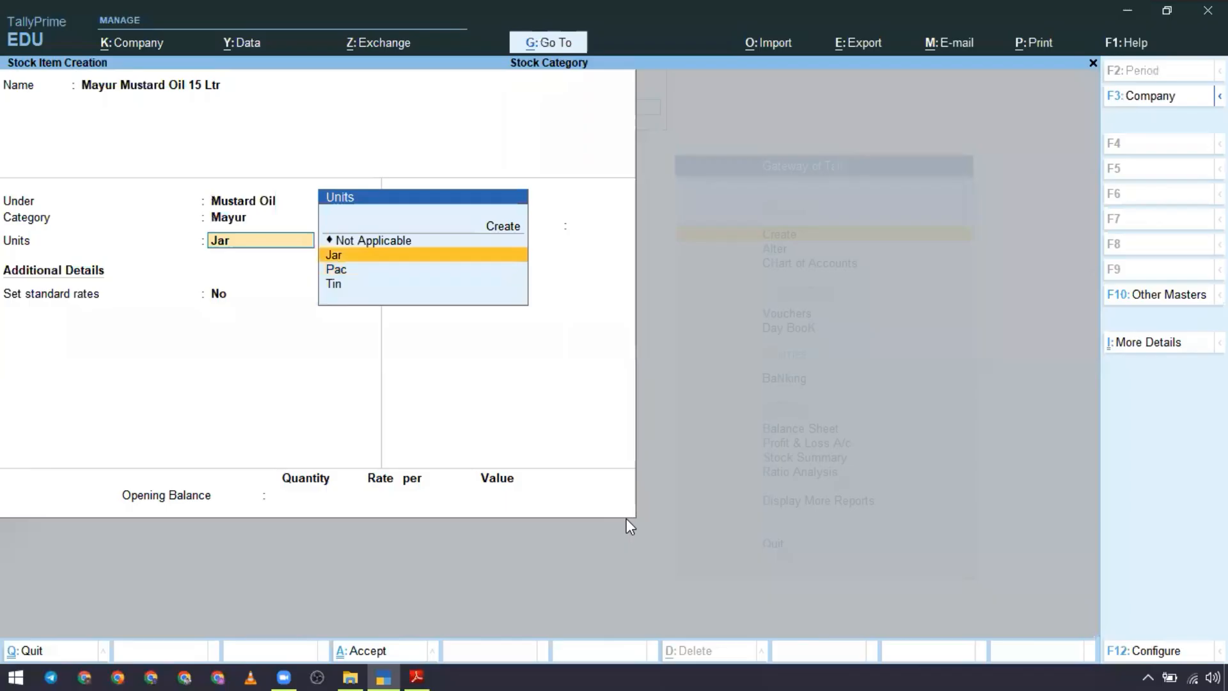
Step: Set the units of Mayur Mustard Oil 15 Ltr to Tin and save the stock item with the remaining defaults
key(Down)
key(Down)
key(Return)
key(Return)
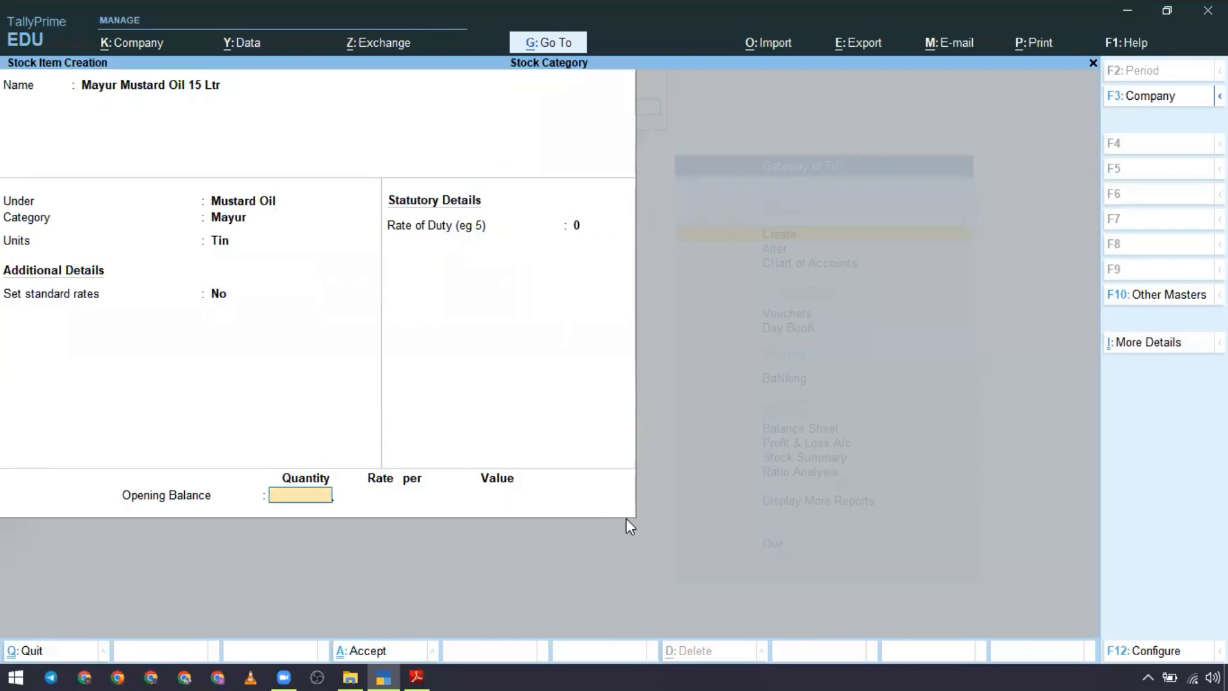
key(Return)
key(Return)
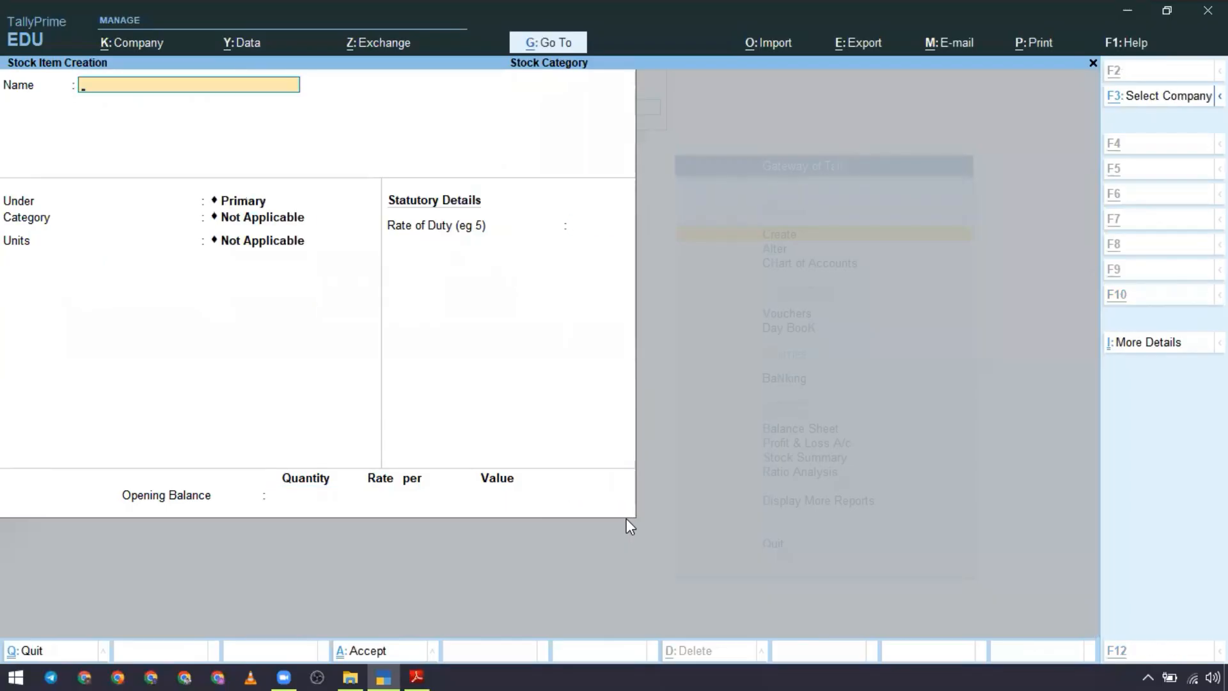
Step: Leave stock item creation and open the Stock Items list in the Chart of Accounts
key(alt+Tab)
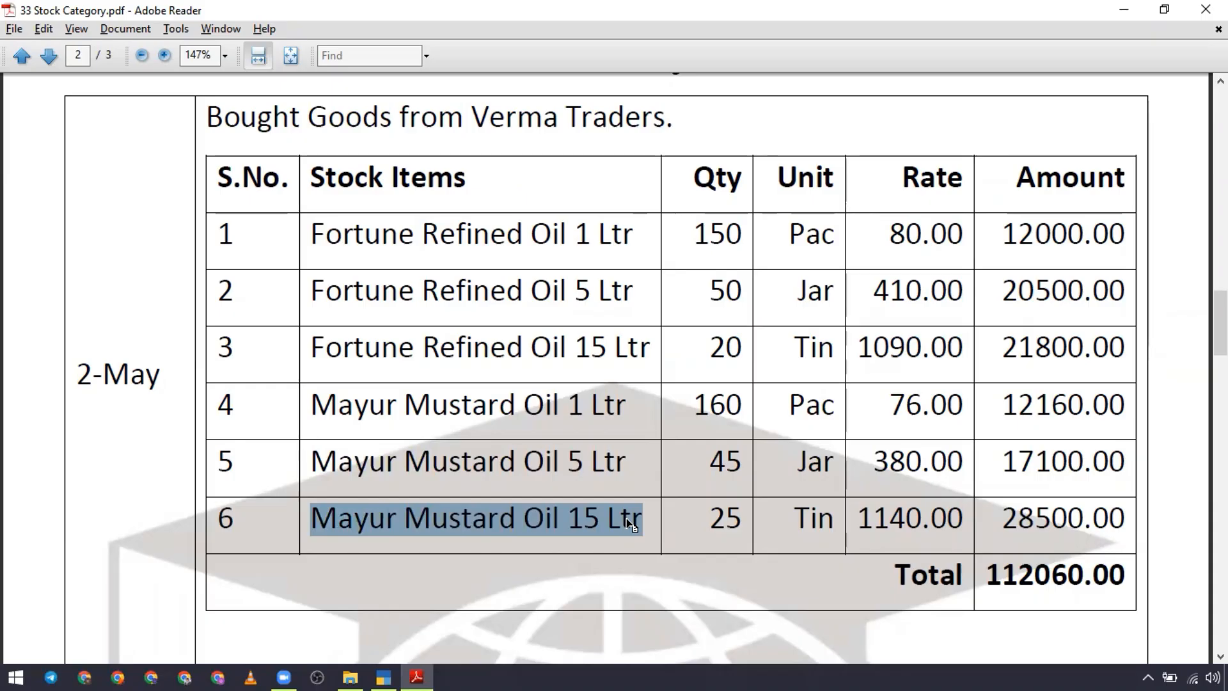
key(alt+Tab)
key(Escape)
key(Escape)
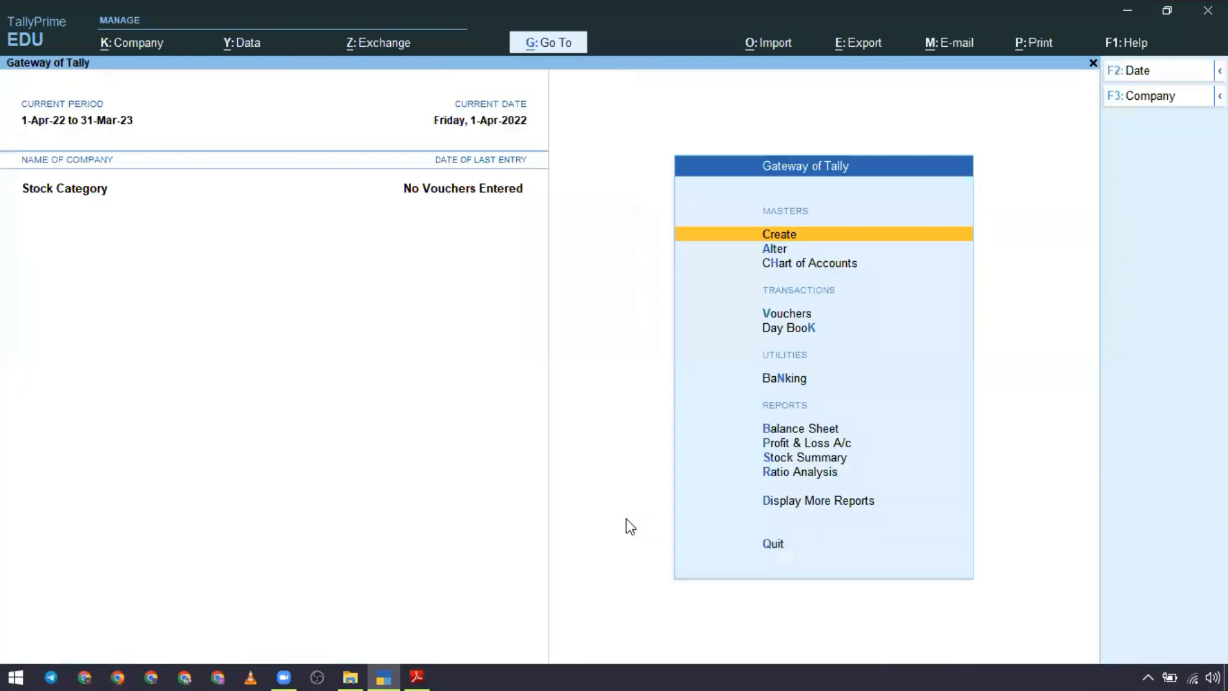
key(Down)
key(Down)
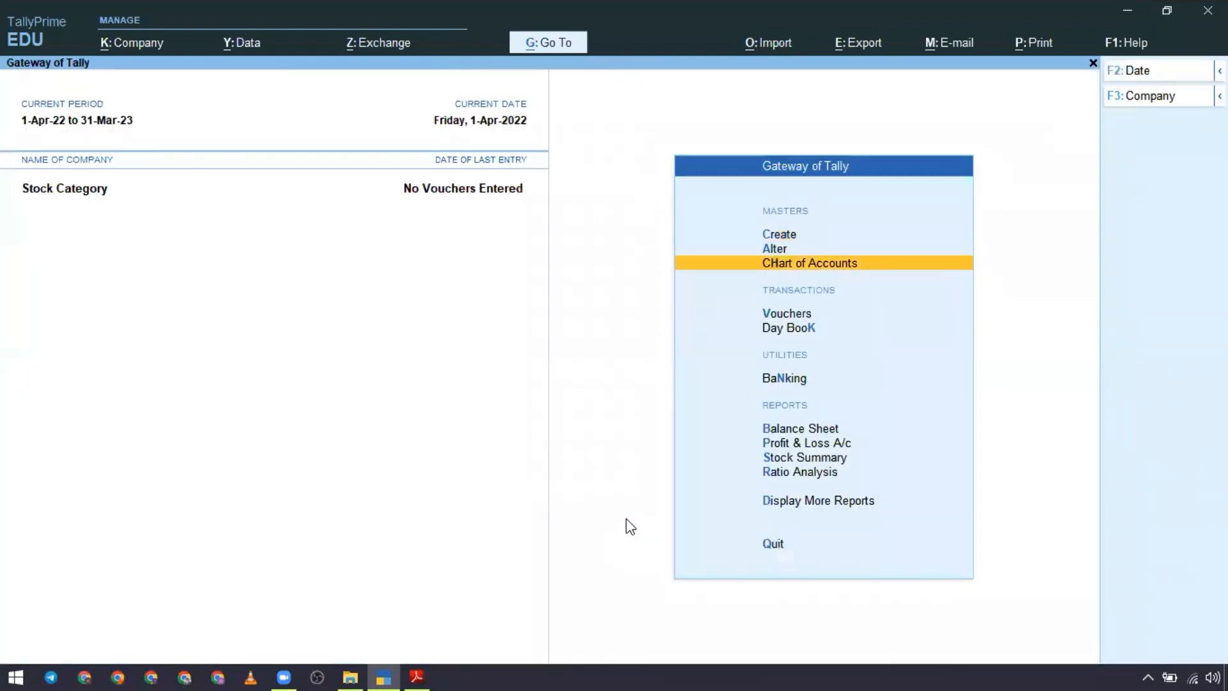
key(Return)
key(Down)
key(Down)
key(Down)
key(Down)
key(Down)
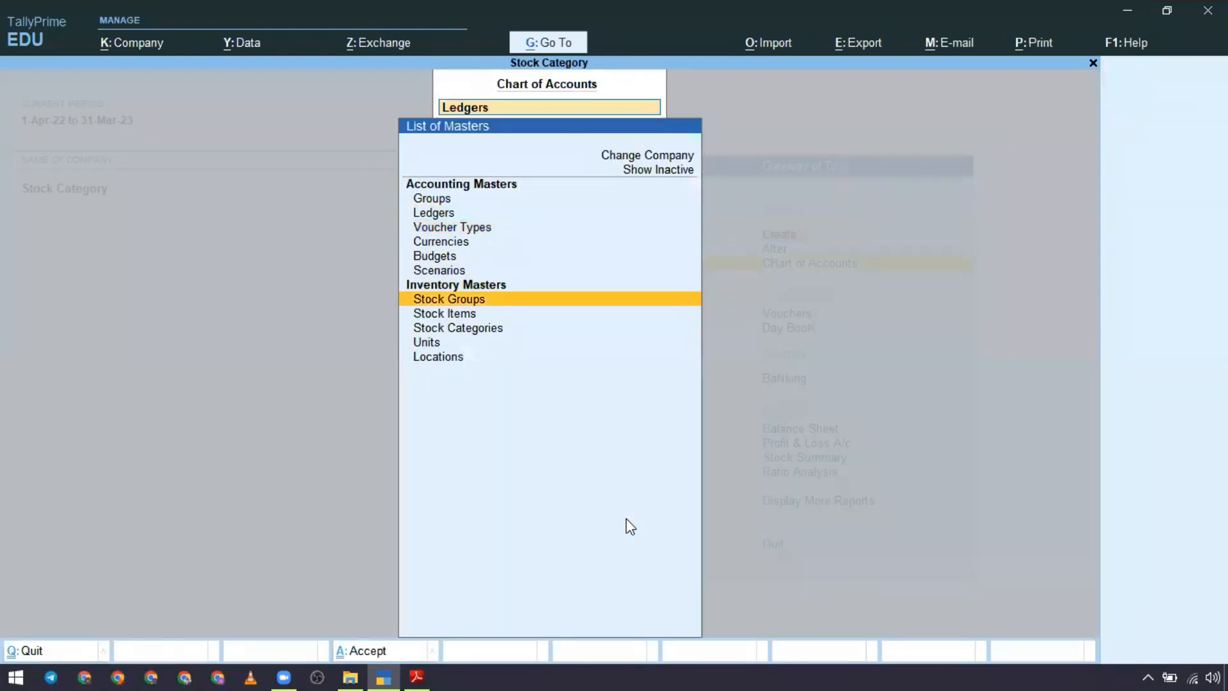
key(Down)
key(Return)
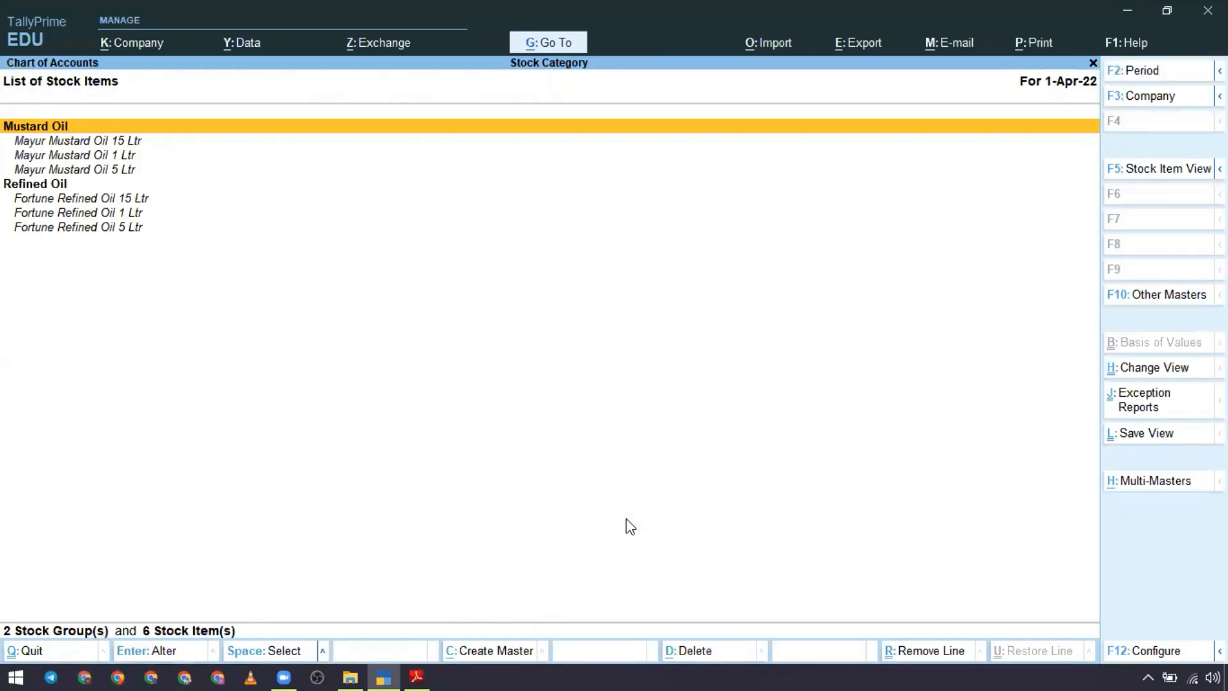
Step: Examine which stock items are listed under the Mustard Oil and Refined Oil groups
key(Down)
key(Down)
key(Down)
key(Down)
key(Down)
key(Down)
key(Down)
key(Up)
key(Up)
key(Up)
key(Up)
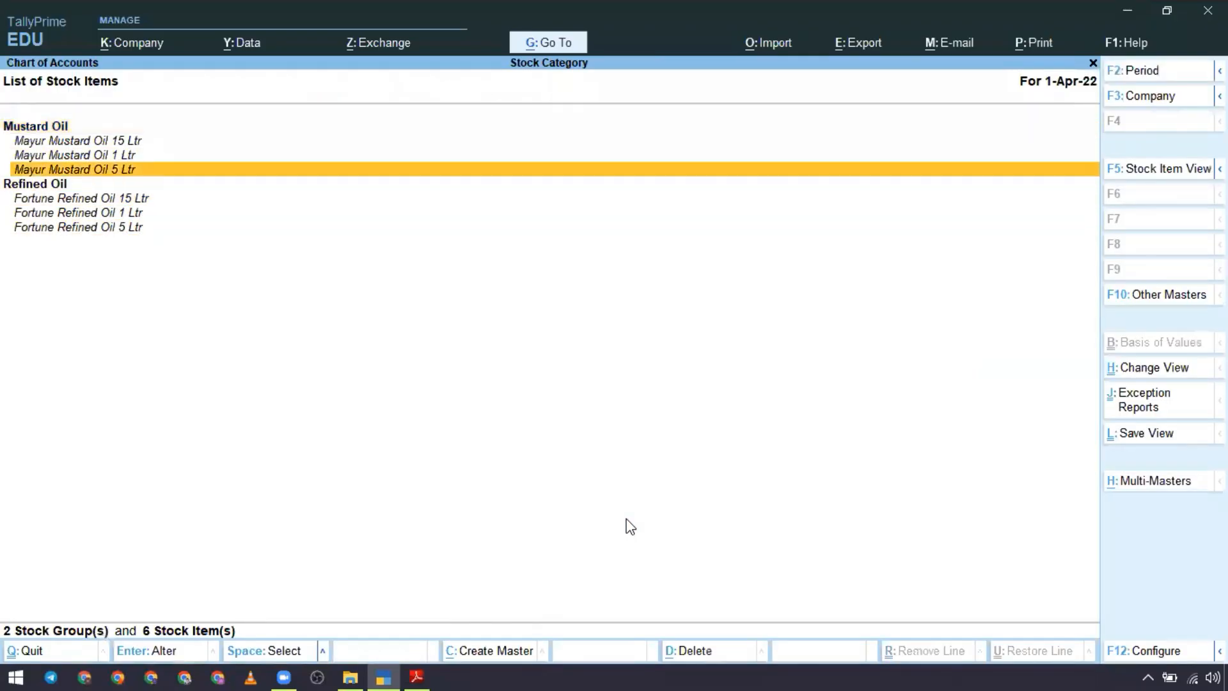
key(Up)
key(Up)
key(Up)
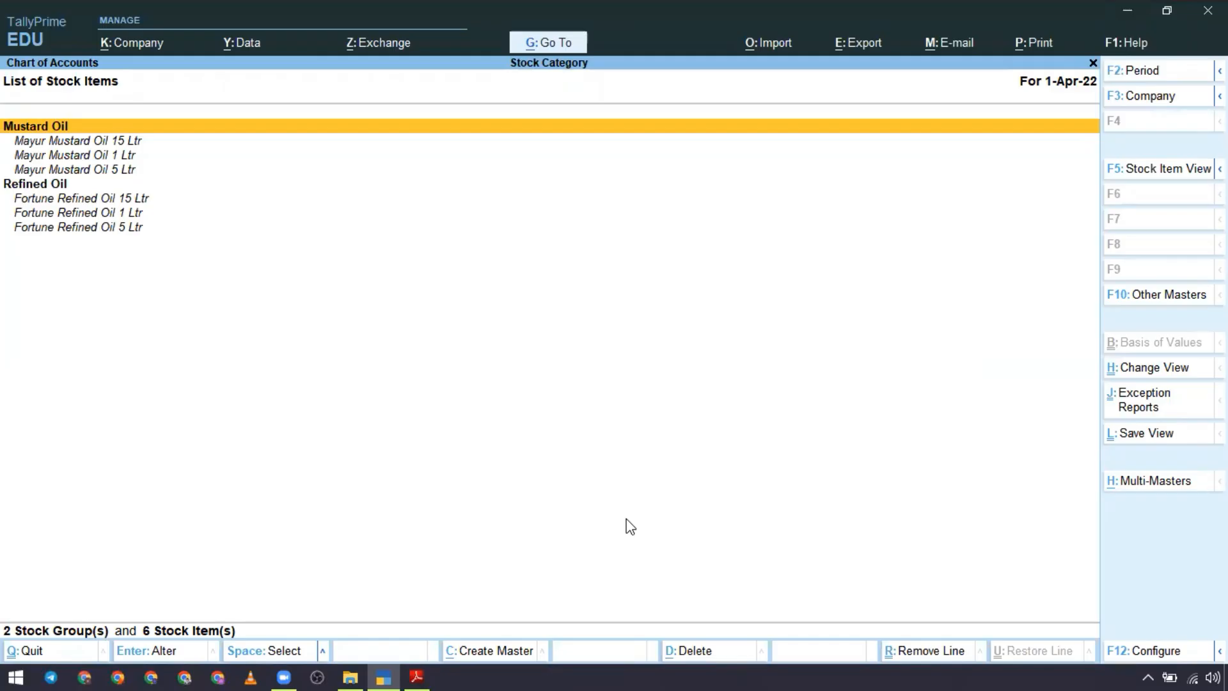
key(Down)
key(Down)
key(Down)
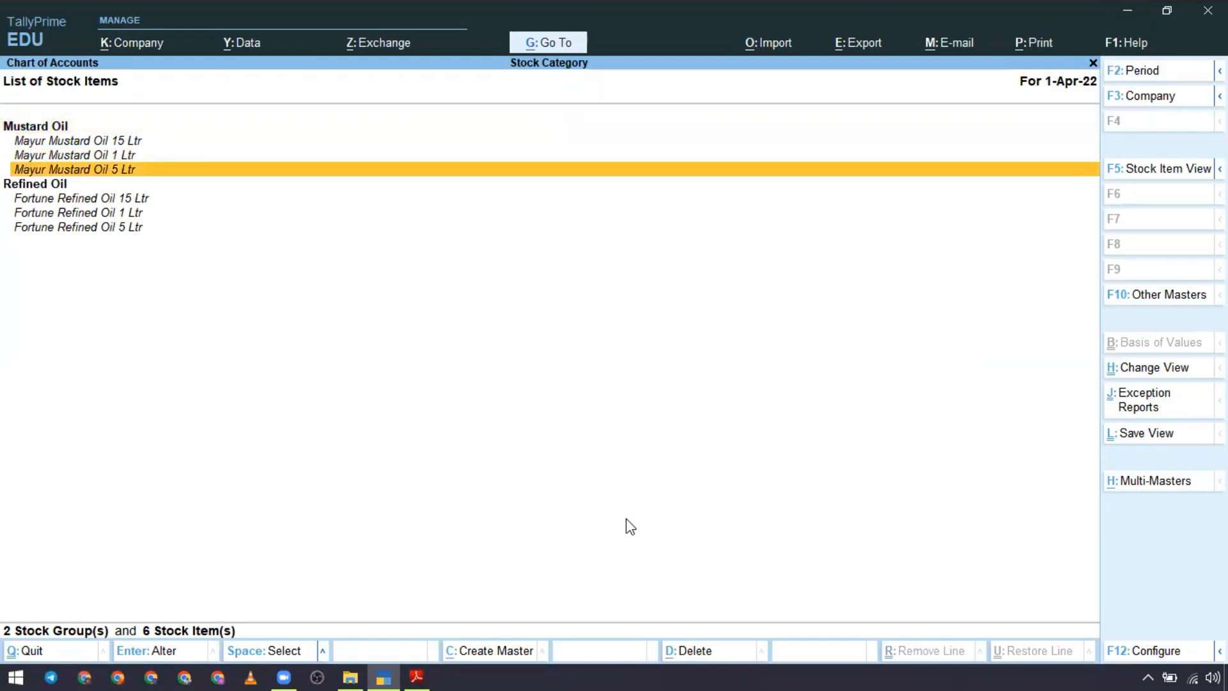
key(Up)
key(Up)
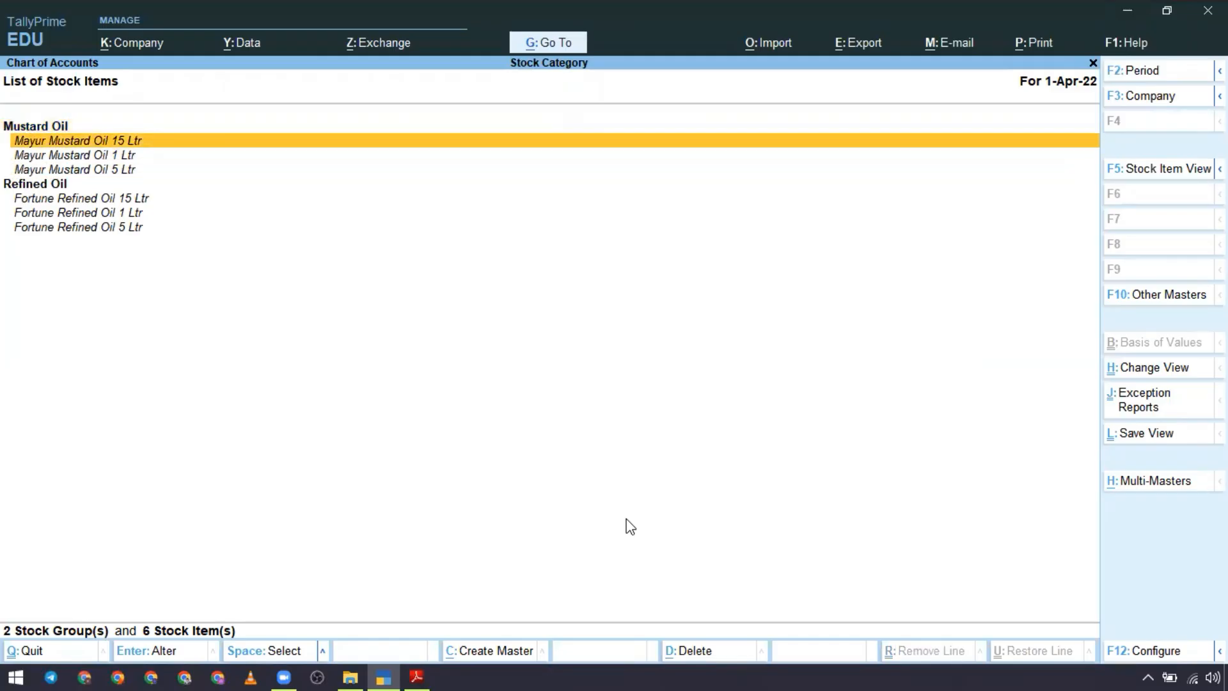
key(Down)
key(Down)
key(Down)
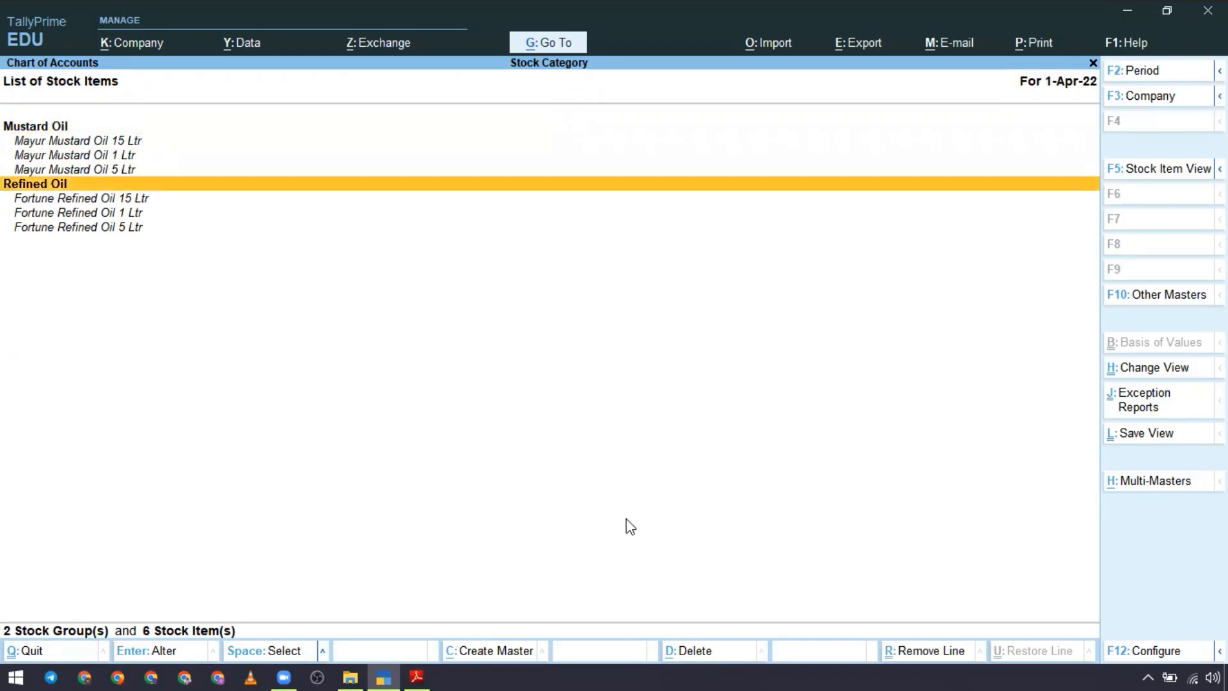
key(Down)
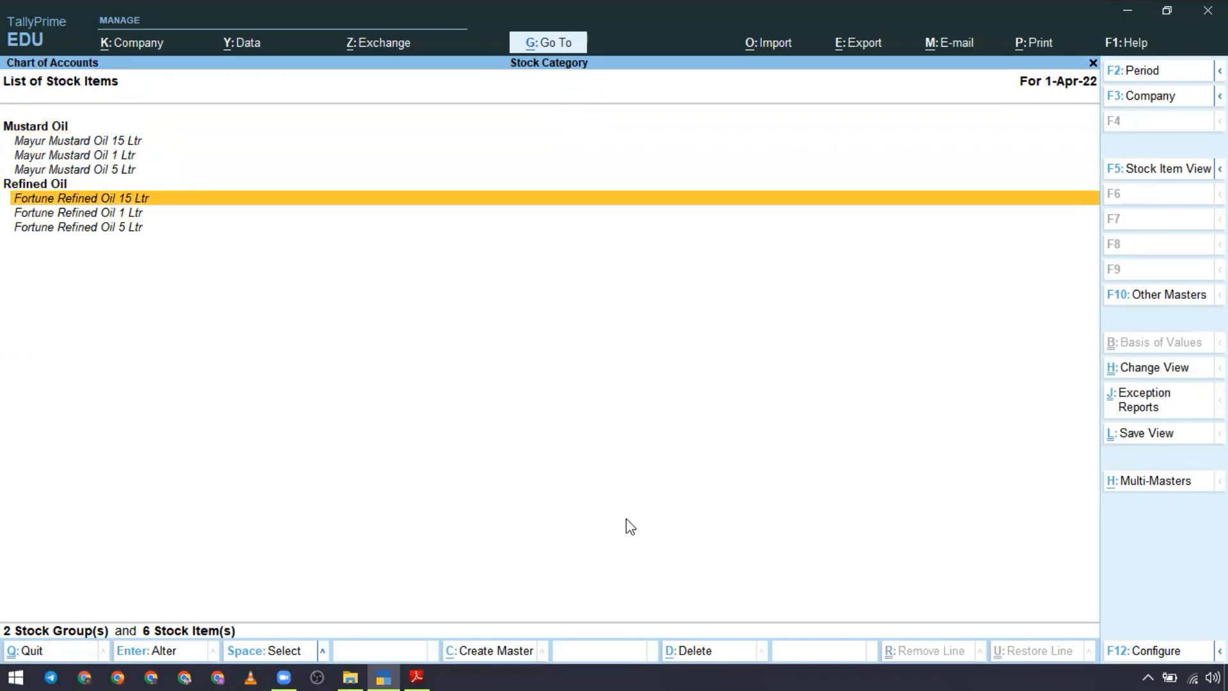
key(Down)
key(Down)
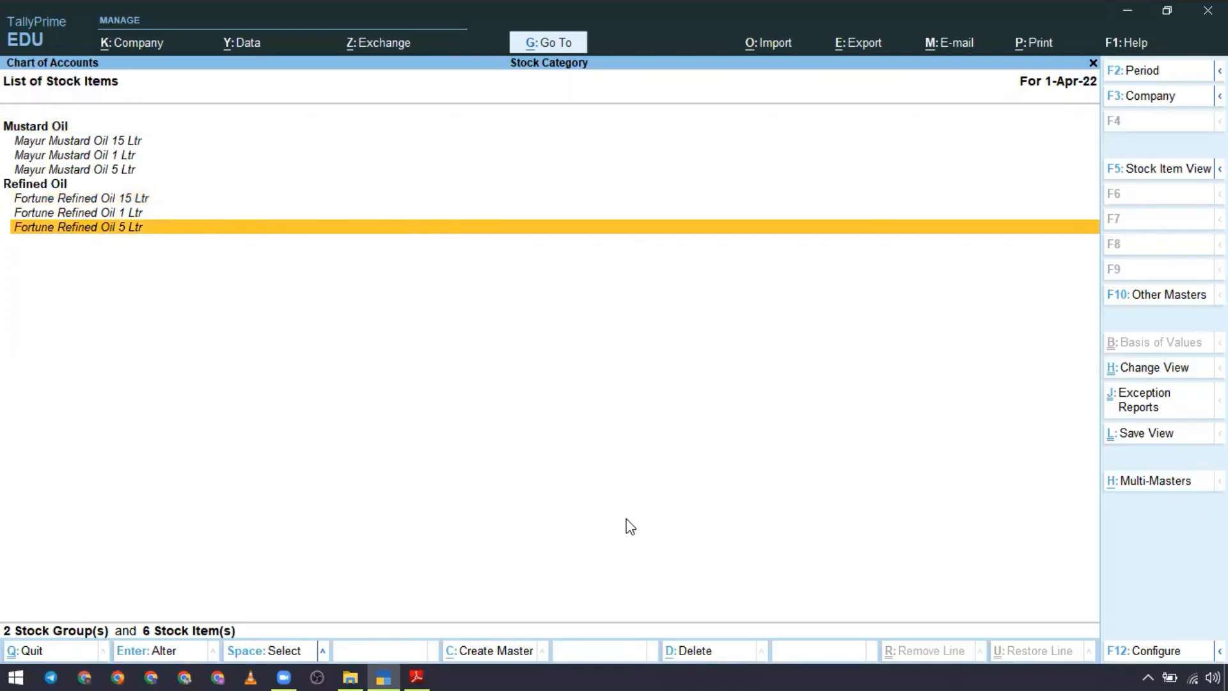
Step: View the Stock Categories list and the Stock Groups list in the Chart of Accounts
key(F10)
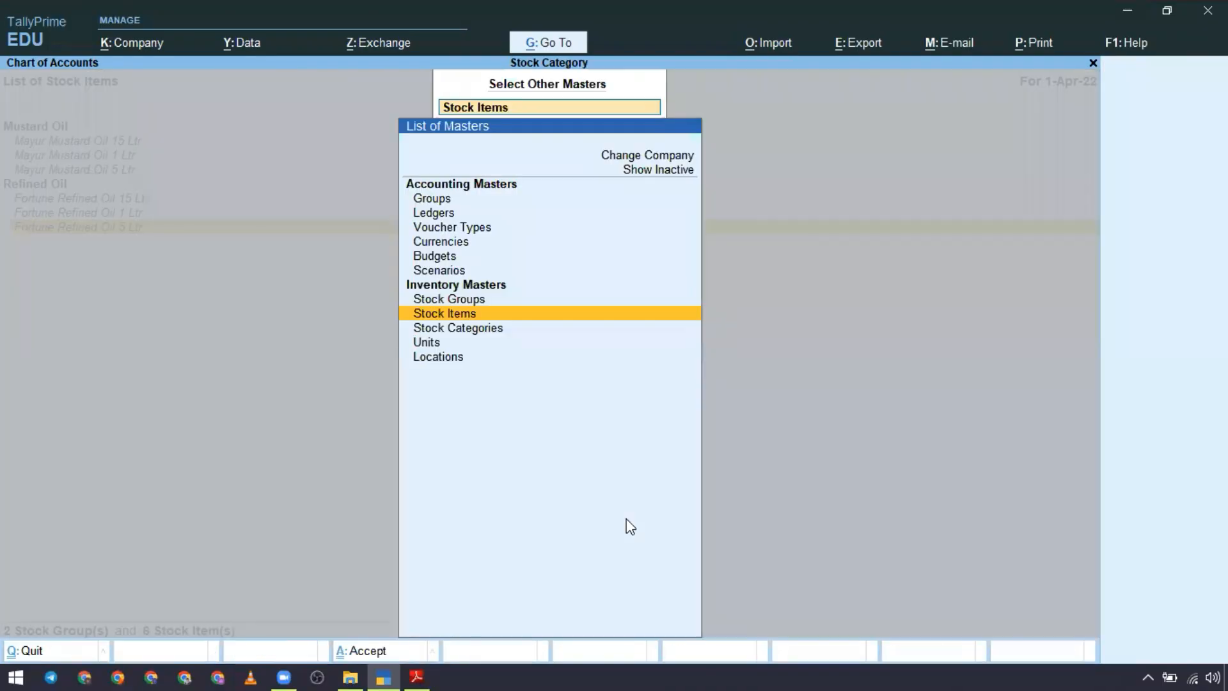
key(Down)
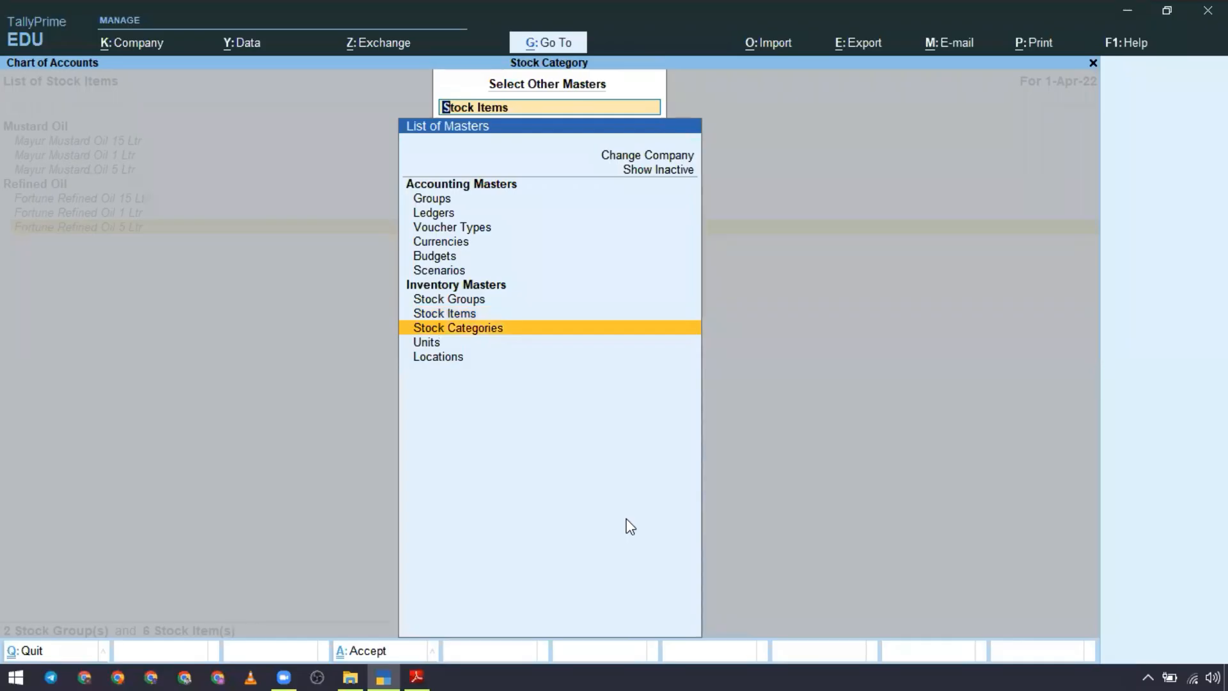
key(Return)
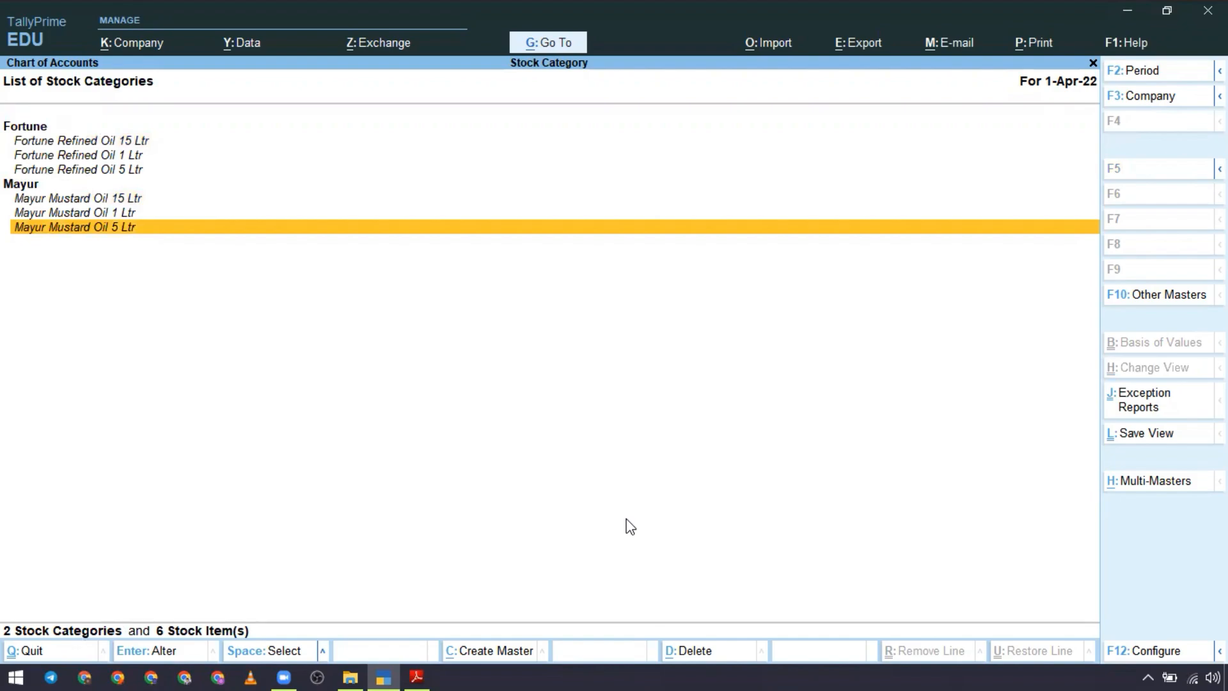
key(F10)
key(Up)
key(Up)
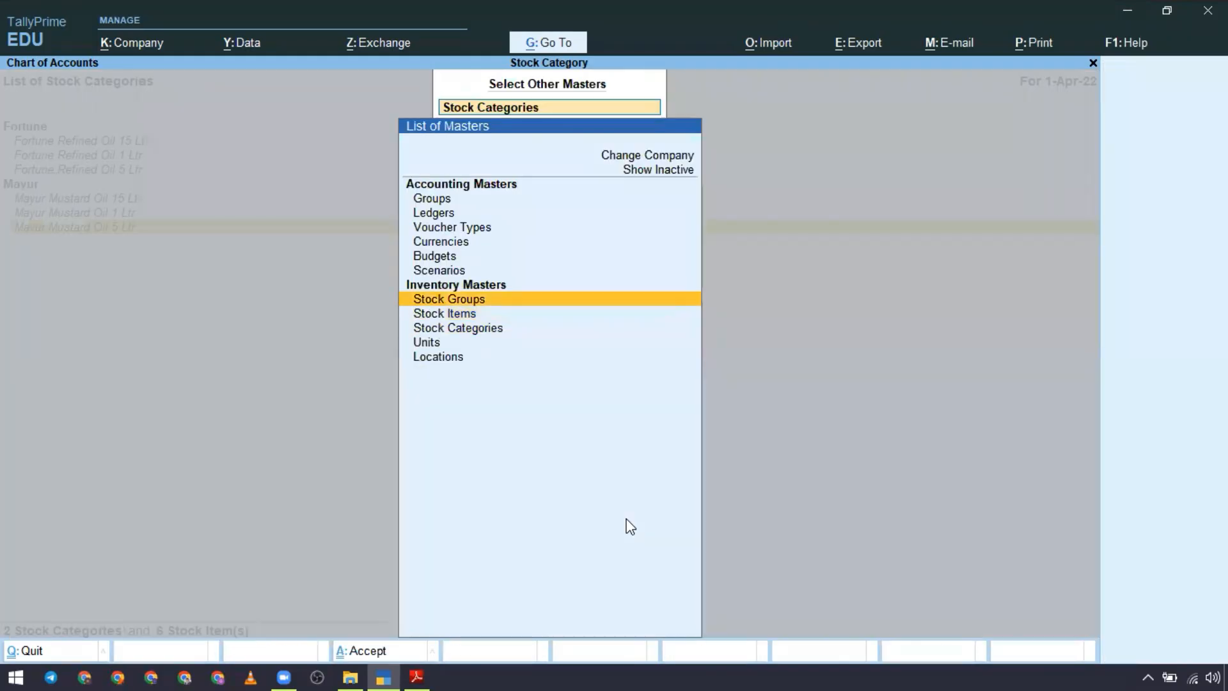
key(Return)
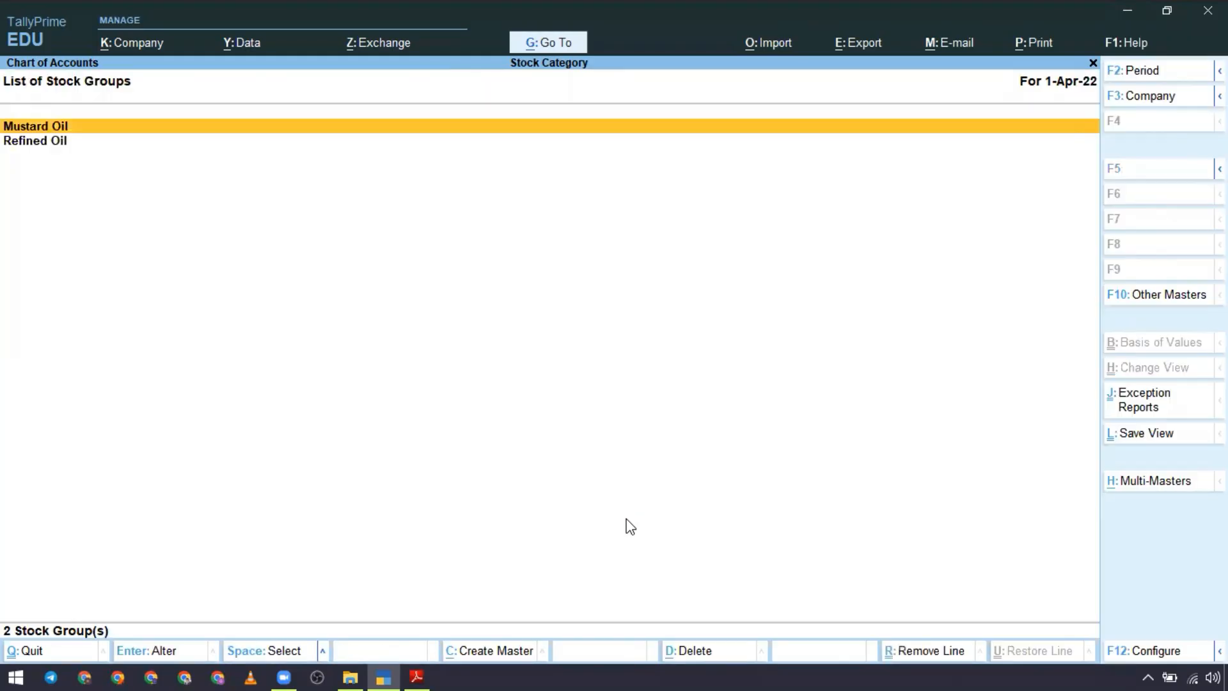
Step: Switch the Chart of Accounts from stock groups back to the Stock Items list
key(alt)
key(F10)
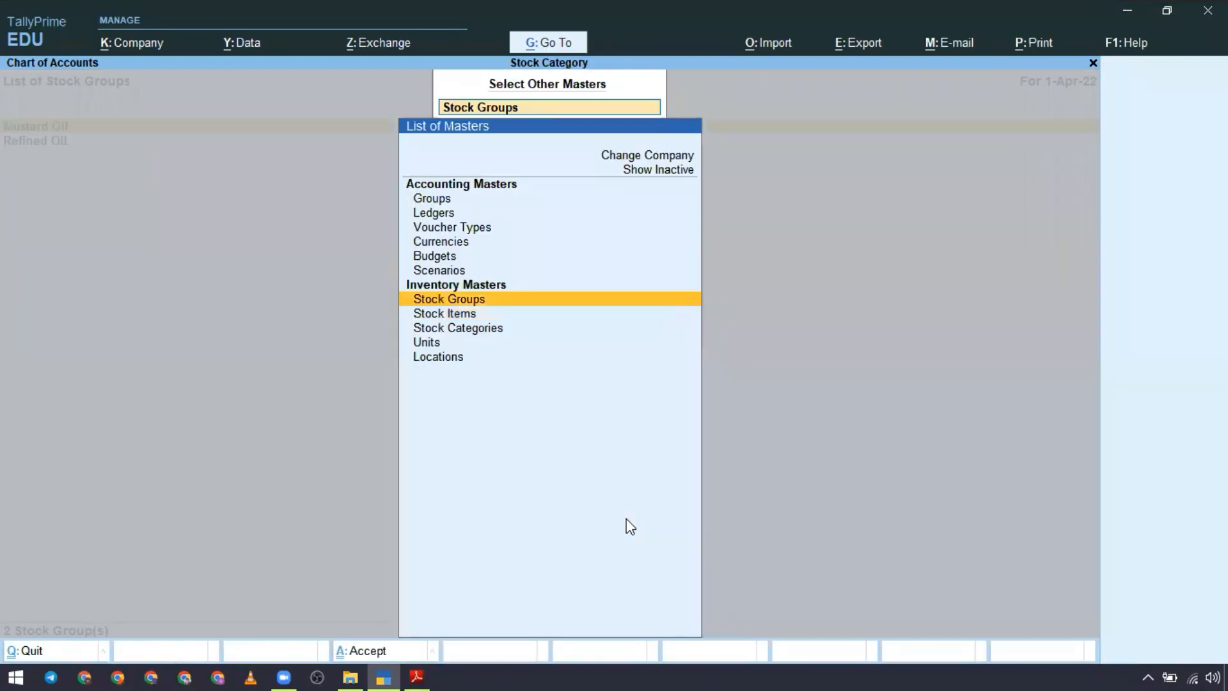
key(Down)
key(Return)
key(alt)
key(alt+F5)
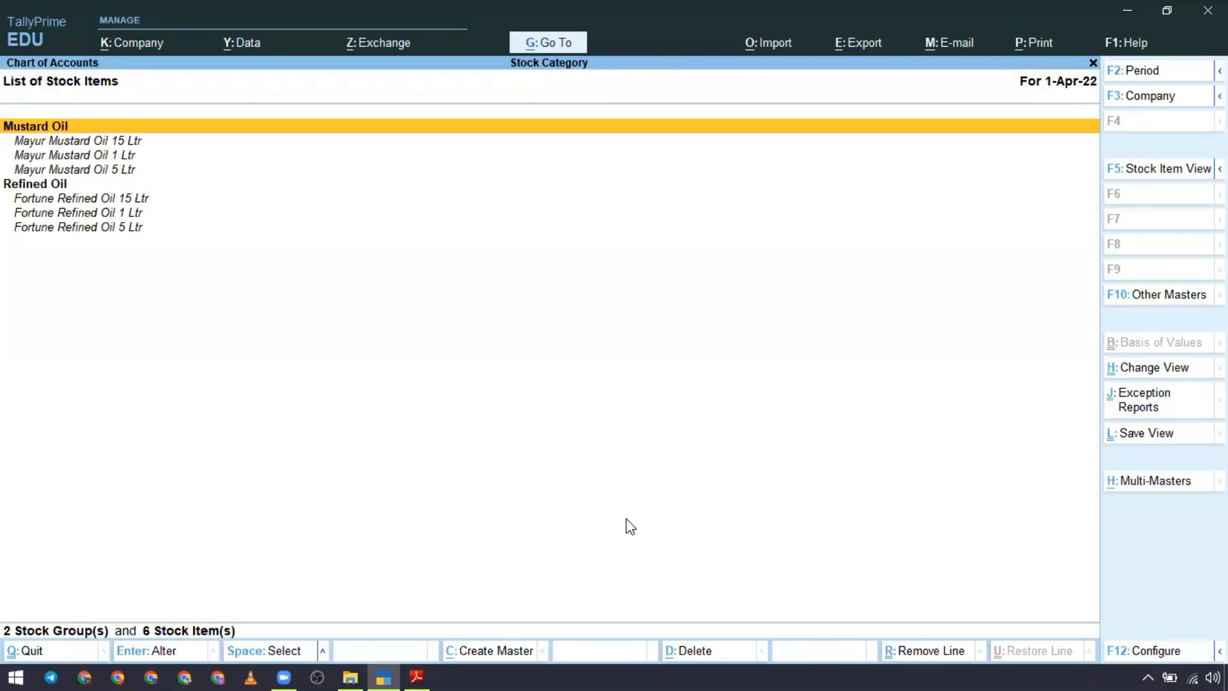
Step: Review the stock items under each category in the Stock Categories list and return to the Gateway of Tally
key(F10)
key(Down)
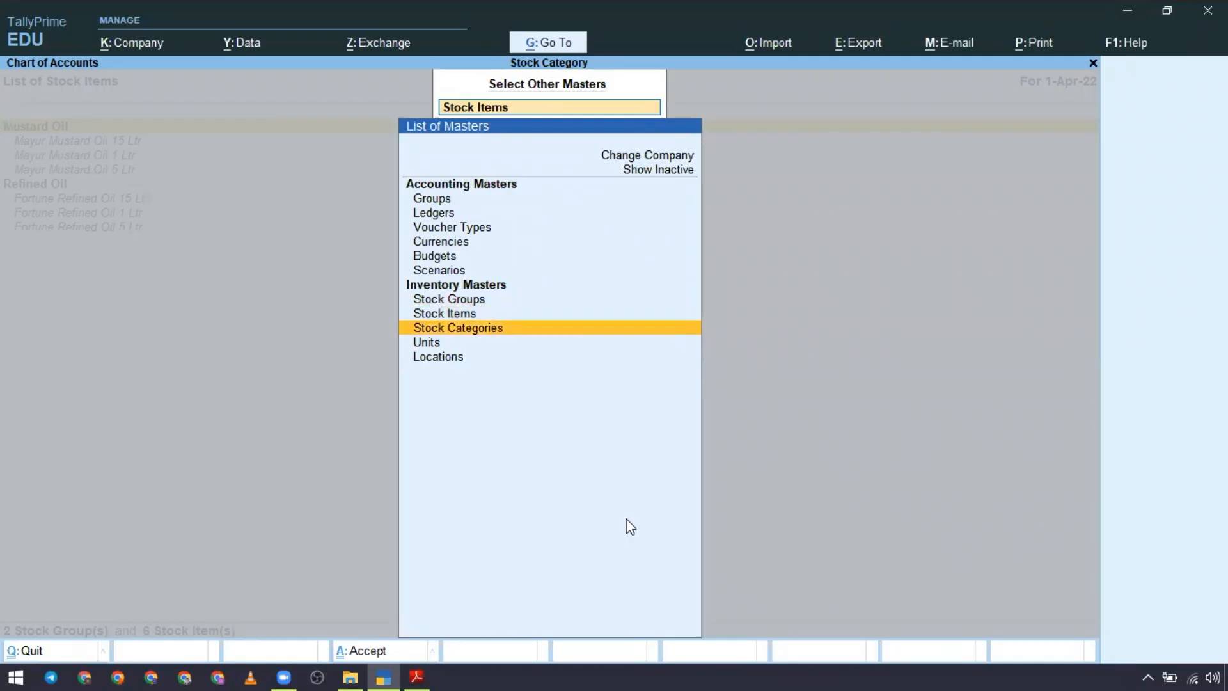
key(Return)
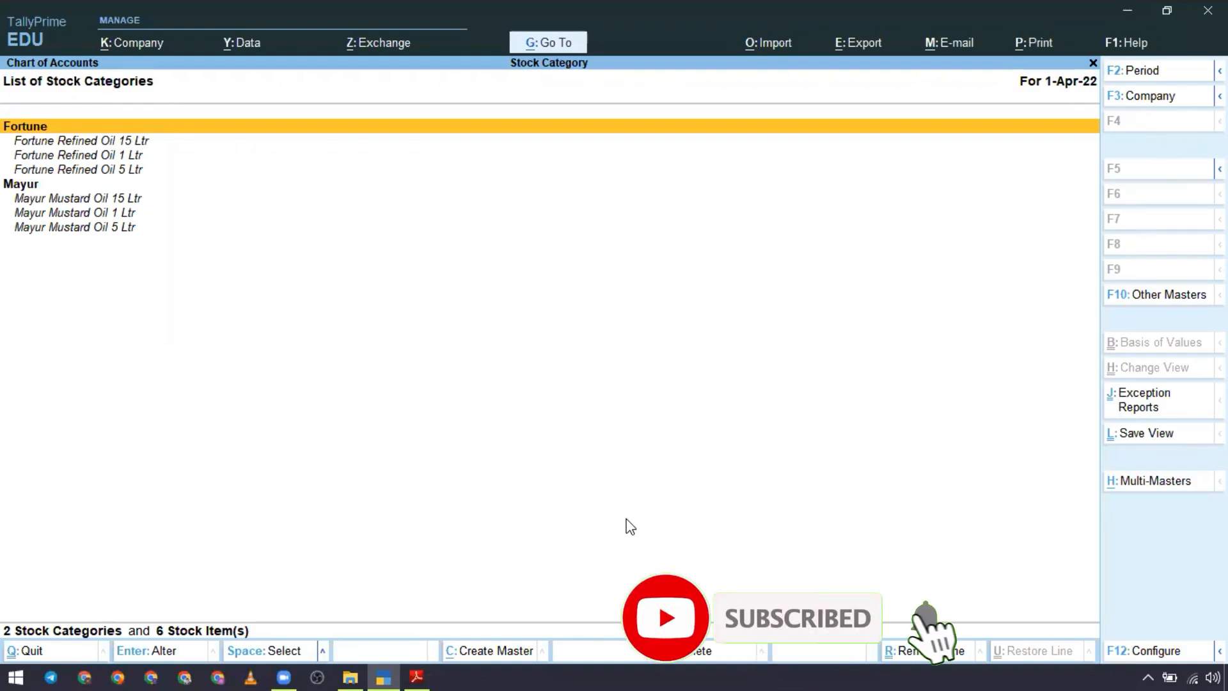
key(alt+h)
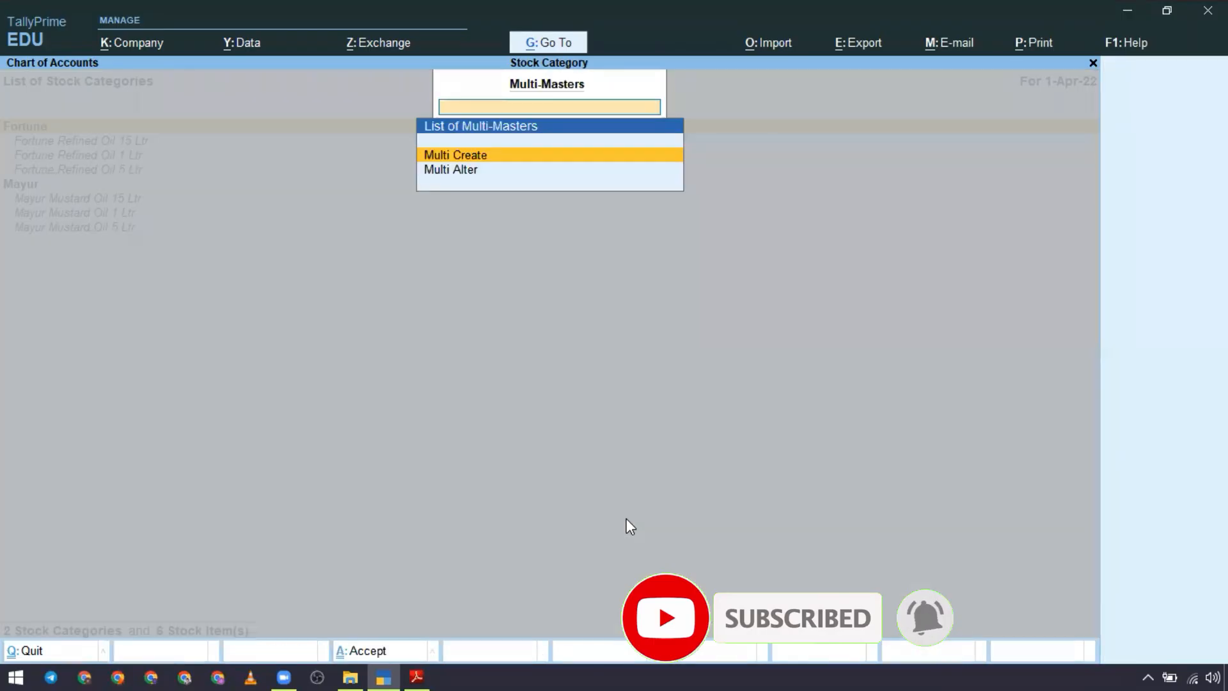
key(Escape)
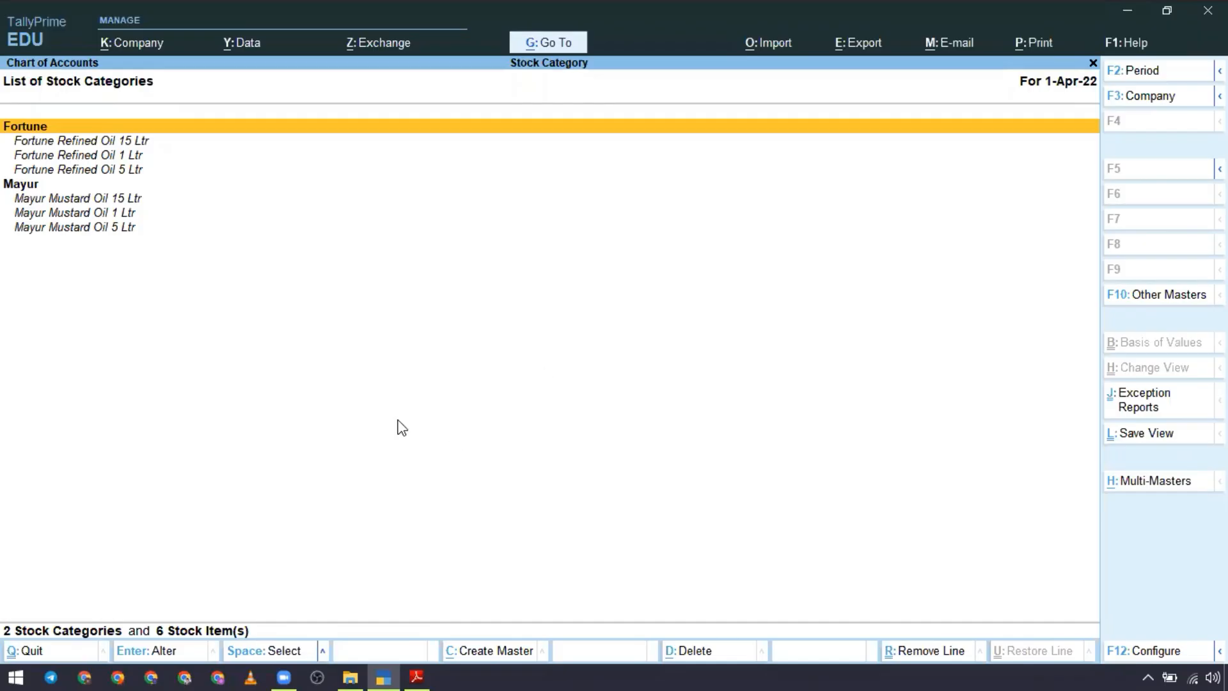
key(Escape)
key(Escape)
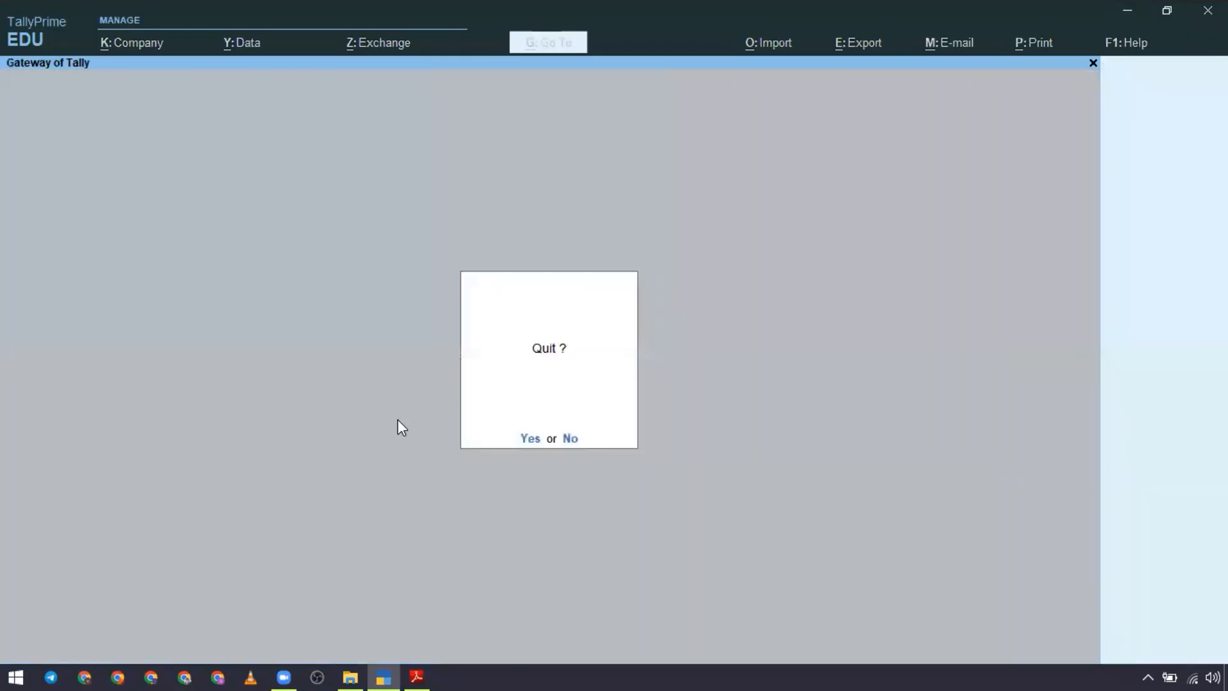
key(n)
key(Down)
key(Down)
key(Down)
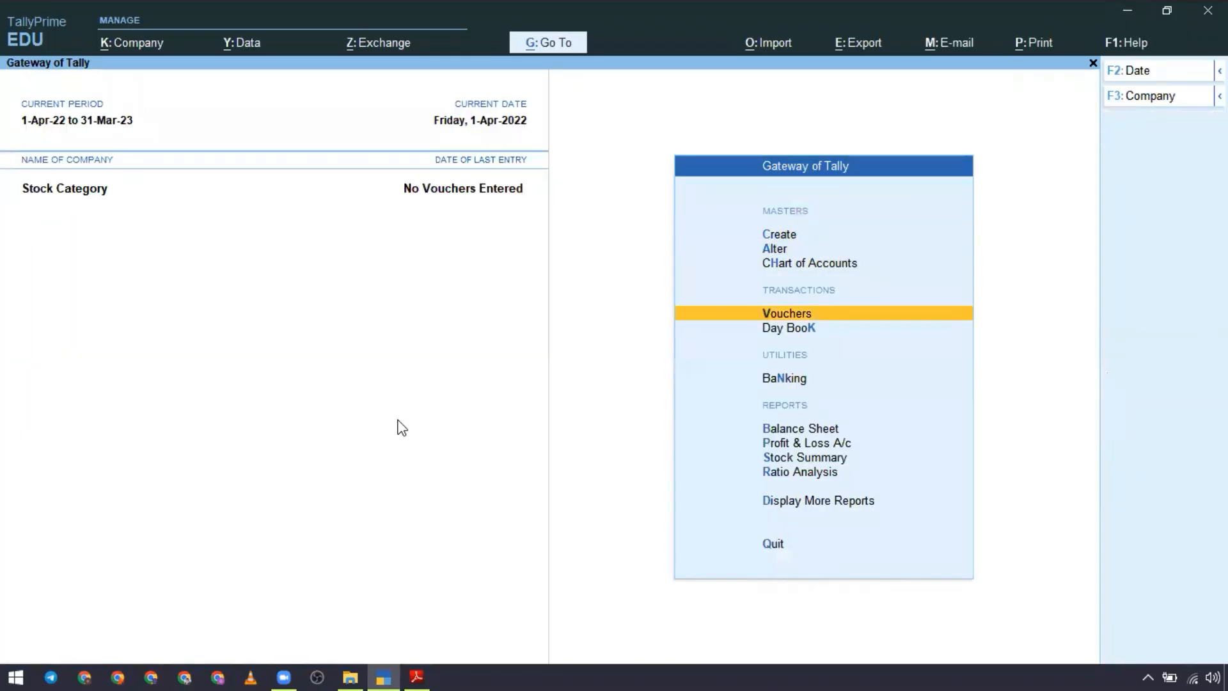
key(Up)
key(Up)
key(Up)
Step: Create a ledger named Purchase under Purchase Accounts, with the ledger type Not Applicable
key(Return)
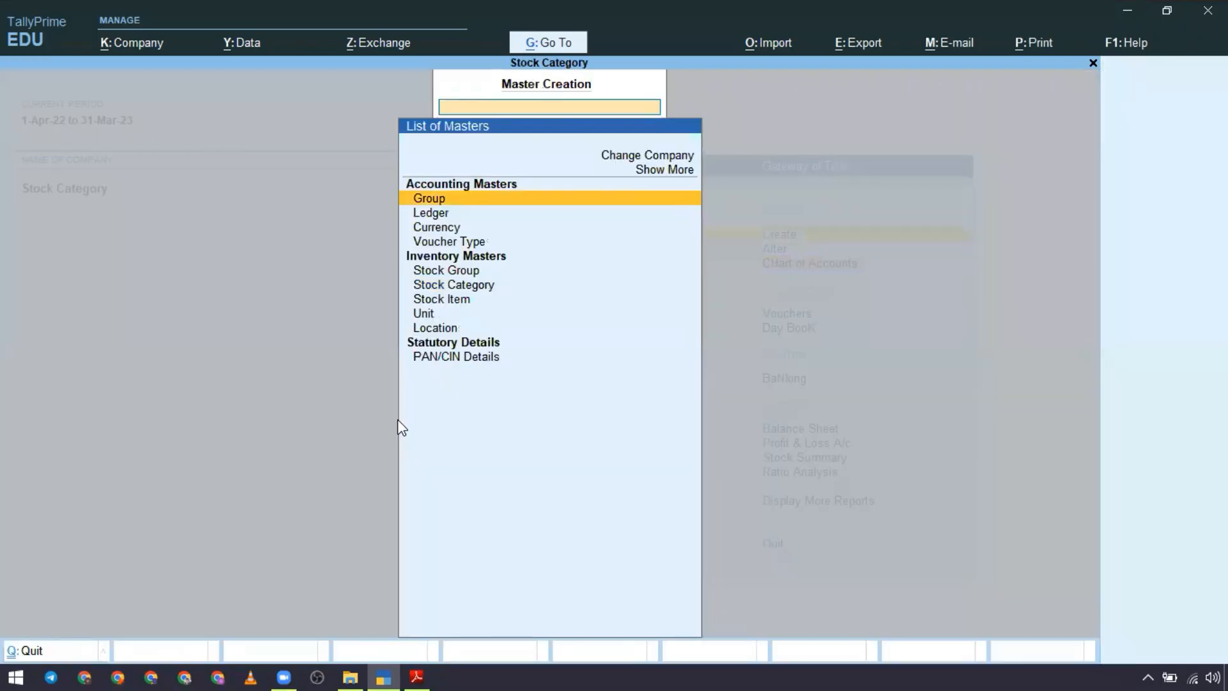
key(Down)
key(Return)
text(P)
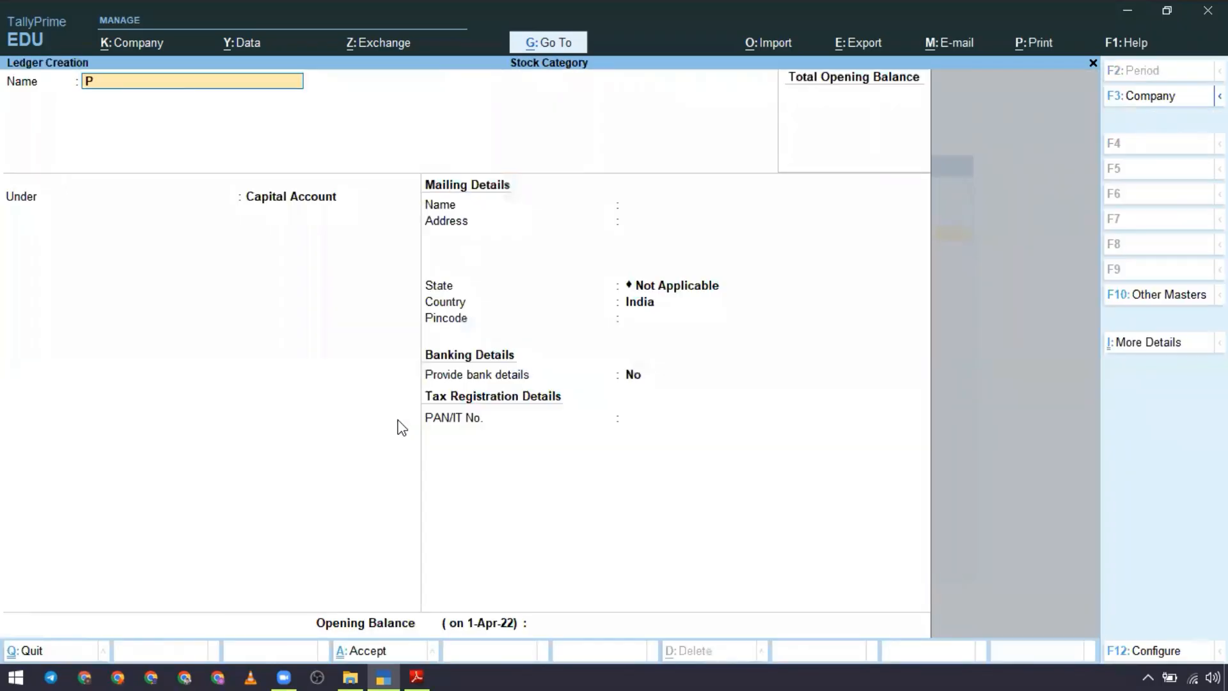
text(urchase)
key(Return)
text(Pu)
key(Return)
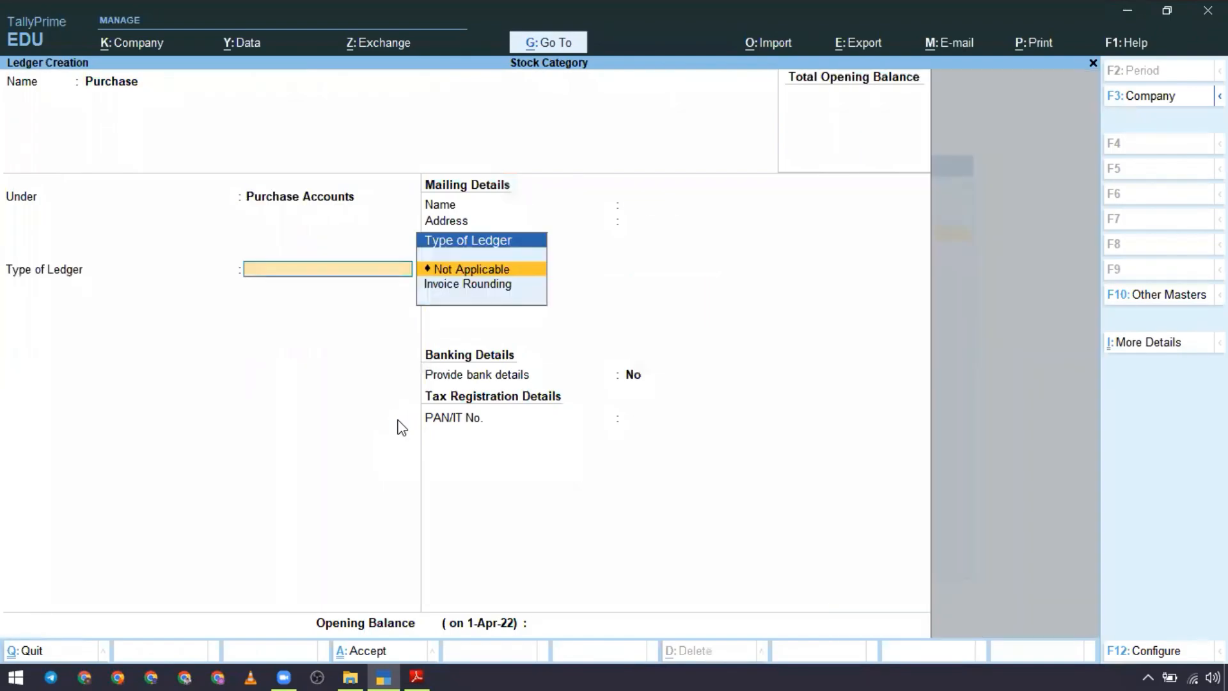
key(Return)
Step: Create a ledger named Sales under Sales Accounts, with the ledger type Not Applicable
key(Return)
key(Return)
text(Sa;e)
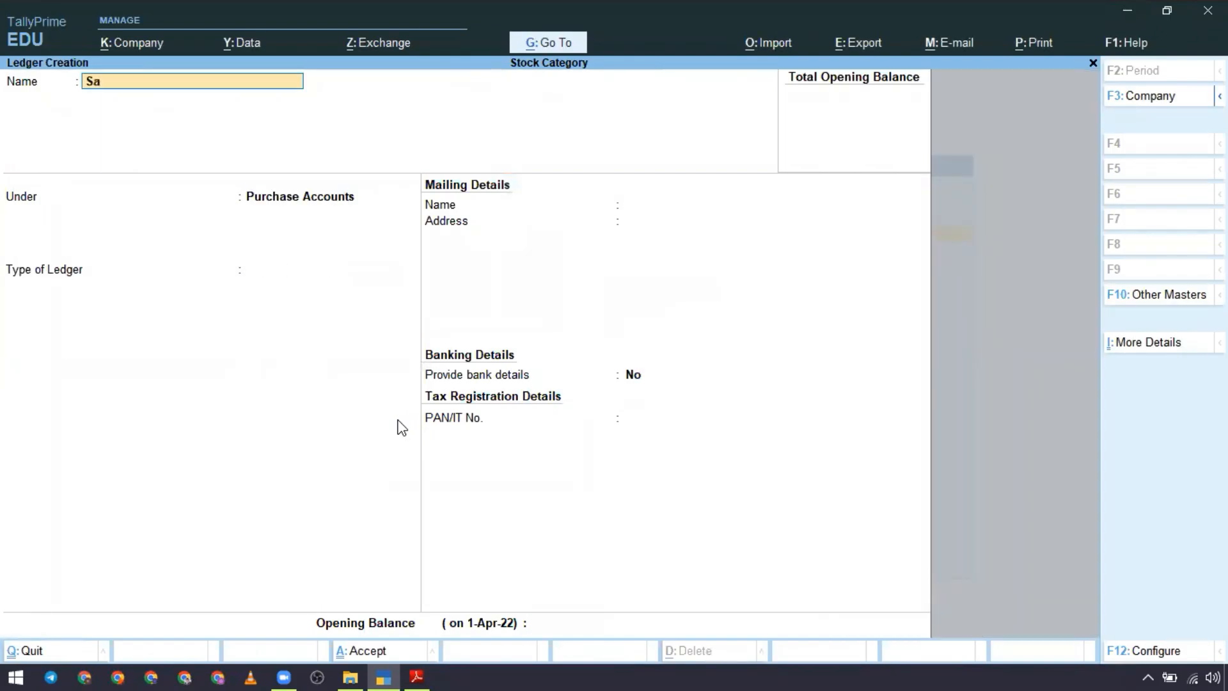
key(BackSpace)
text(les)
key(Return)
text(X)
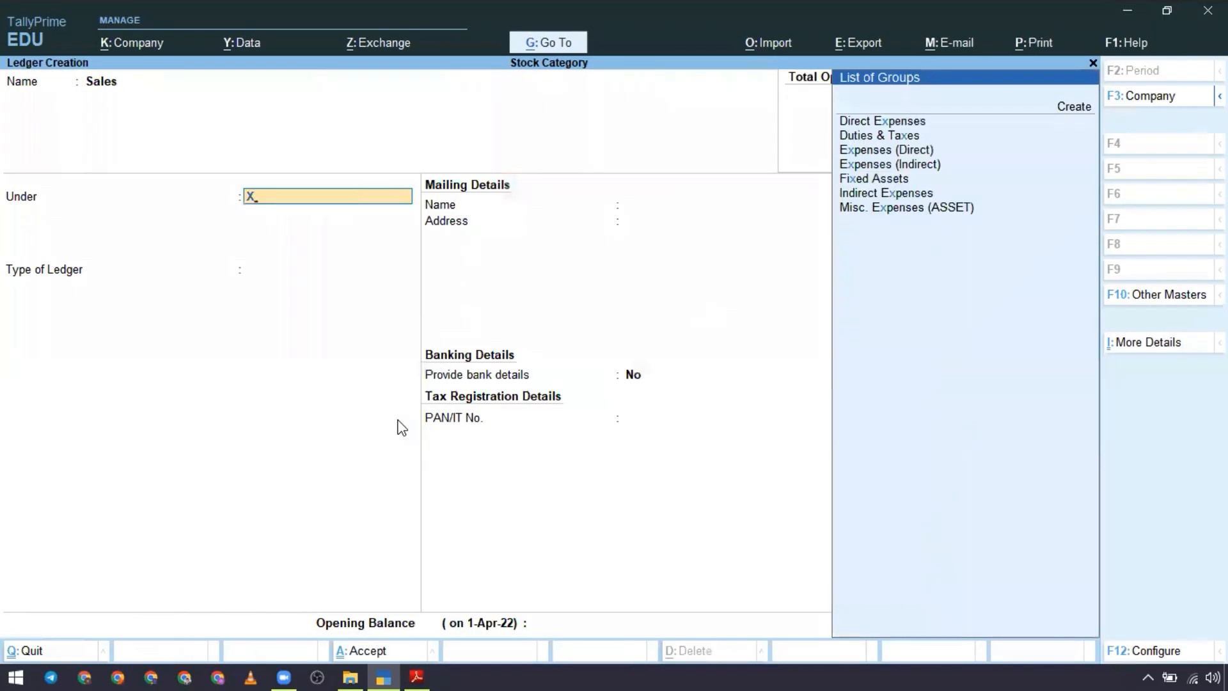
text(a)
key(BackSpace)
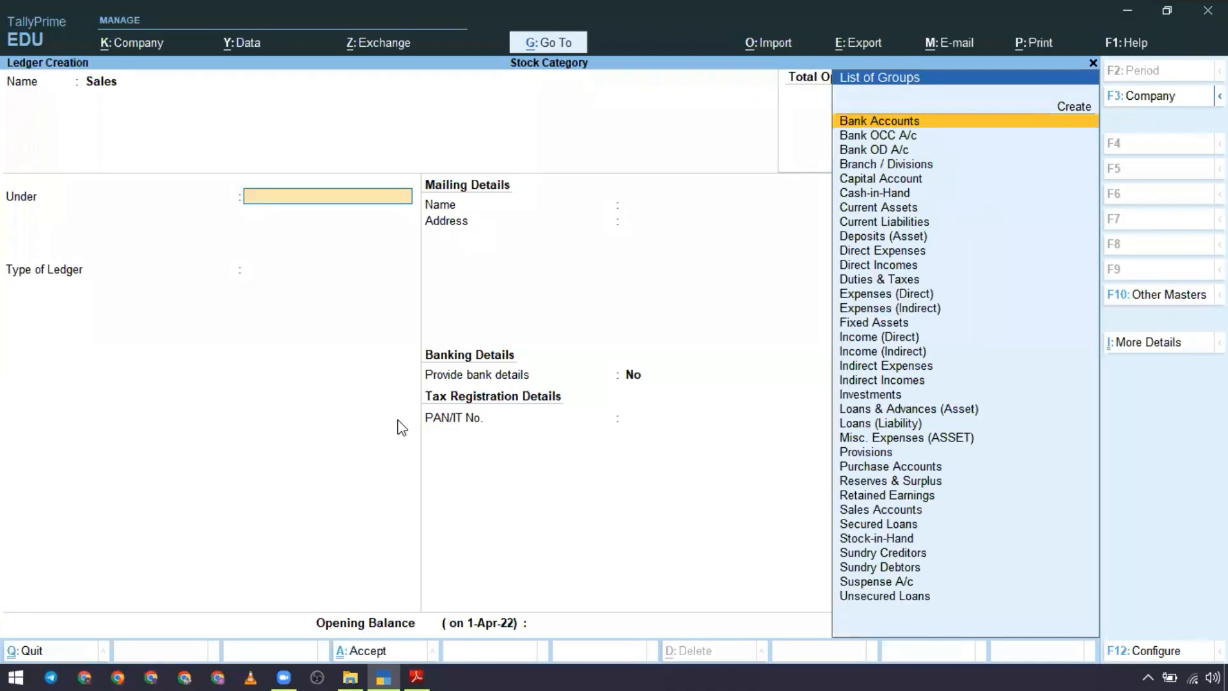
text(xa)
key(BackSpace)
text(a)
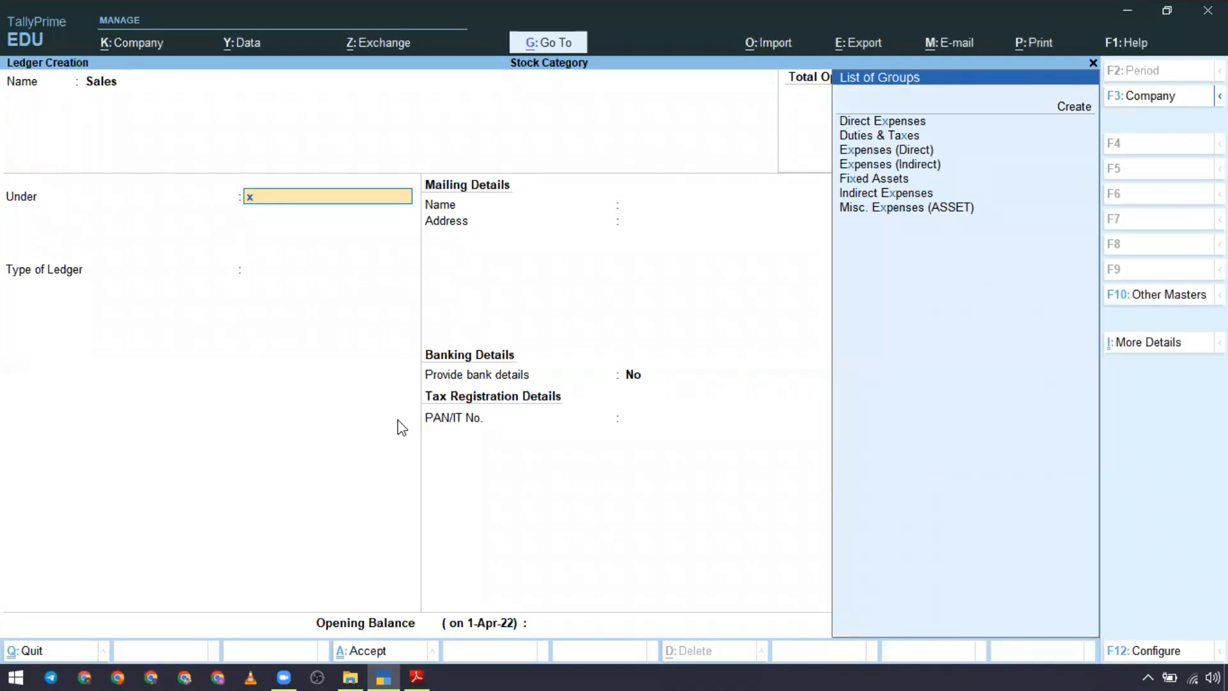
text(a)
key(BackSpace)
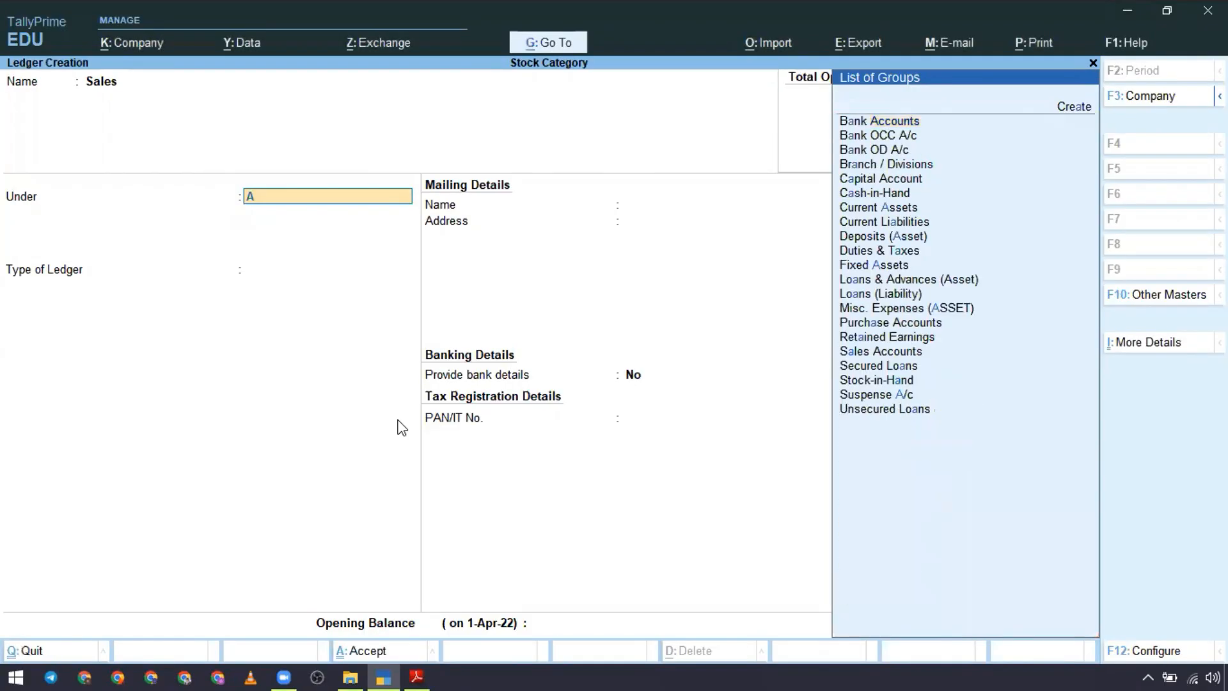
text(SA)
key(Return)
key(Return)
key(Return)
key(Return)
key(Return)
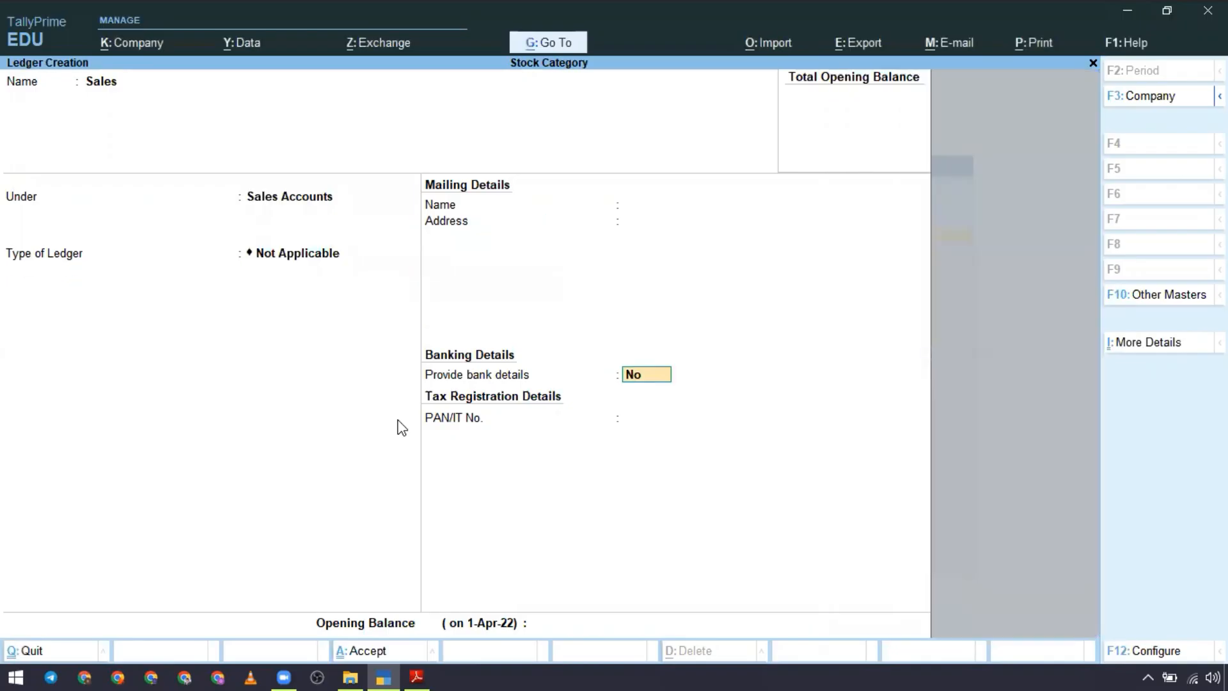
Step: Switch to the case study PDF in Adobe Reader, copy the supplier name Verma Traders and return to TallyPrime
key(alt+Tab)
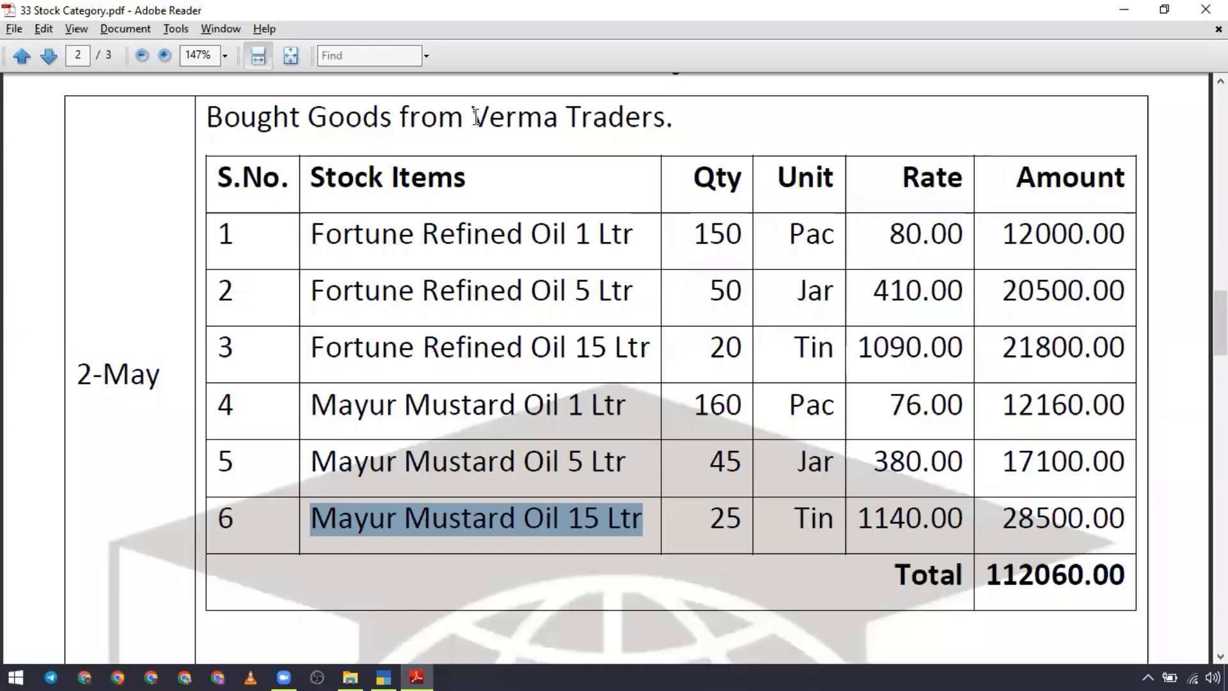
drag(472, 117, 662, 122)
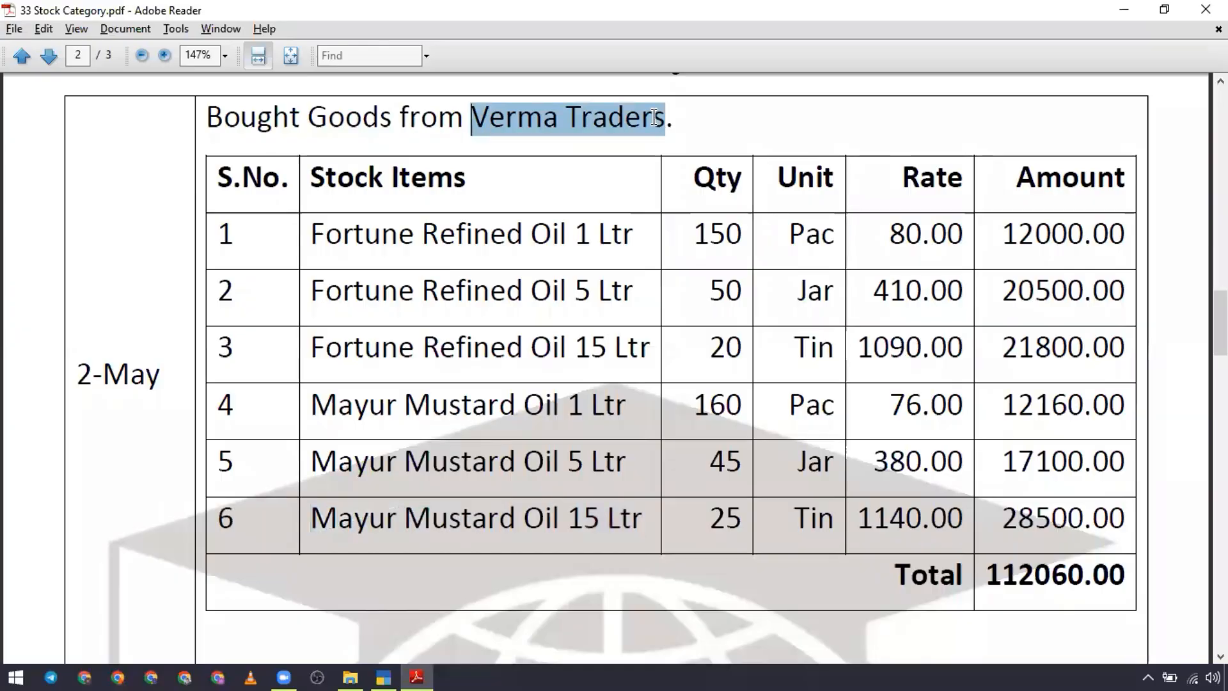
key(ctrl+c)
key(alt+Tab)
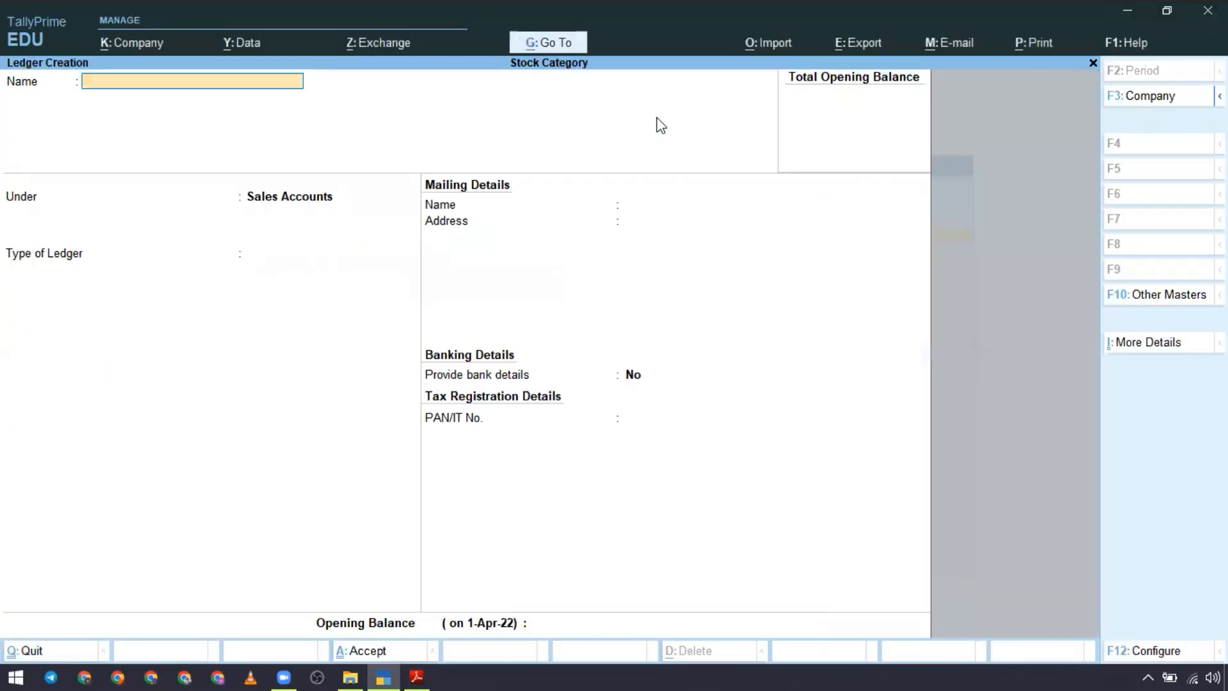
Step: Create a ledger with the copied name Verma Traders under Sundry Creditors, keeping the default mailing and bank details
key(ctrl+alt+v)
key(Return)
text(Su)
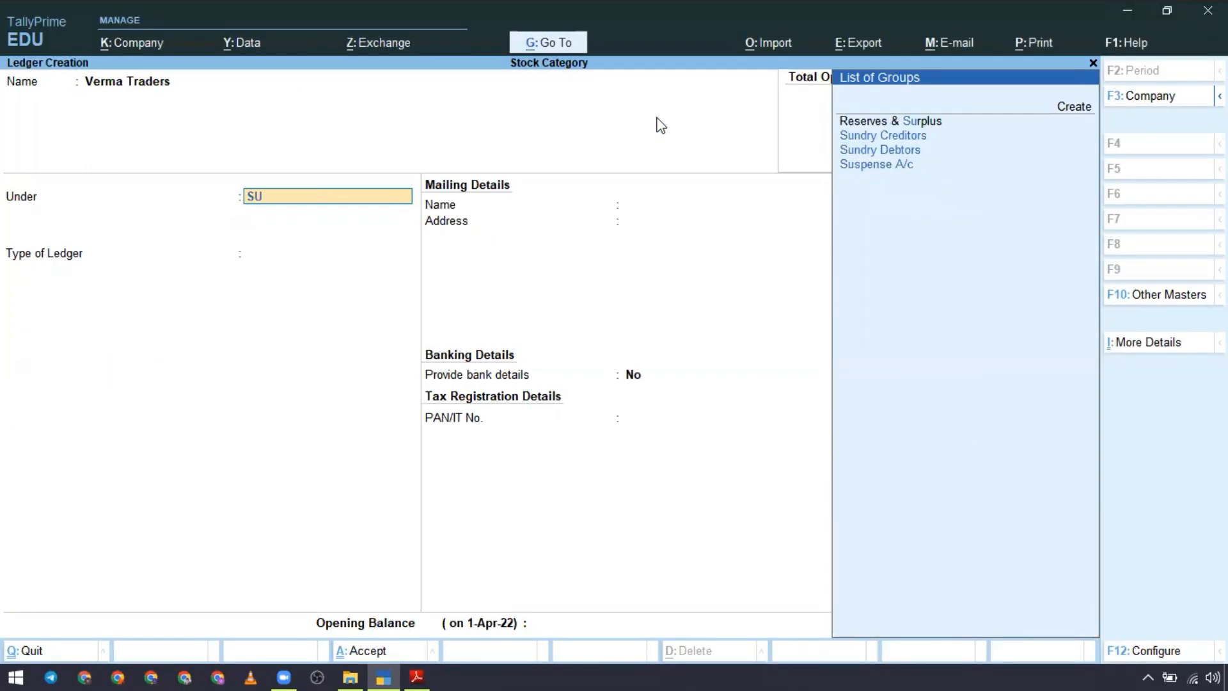
key(Down)
key(Up)
key(Return)
key(Return)
key(Return)
key(Return)
key(Return)
key(Return)
key(Return)
key(Return)
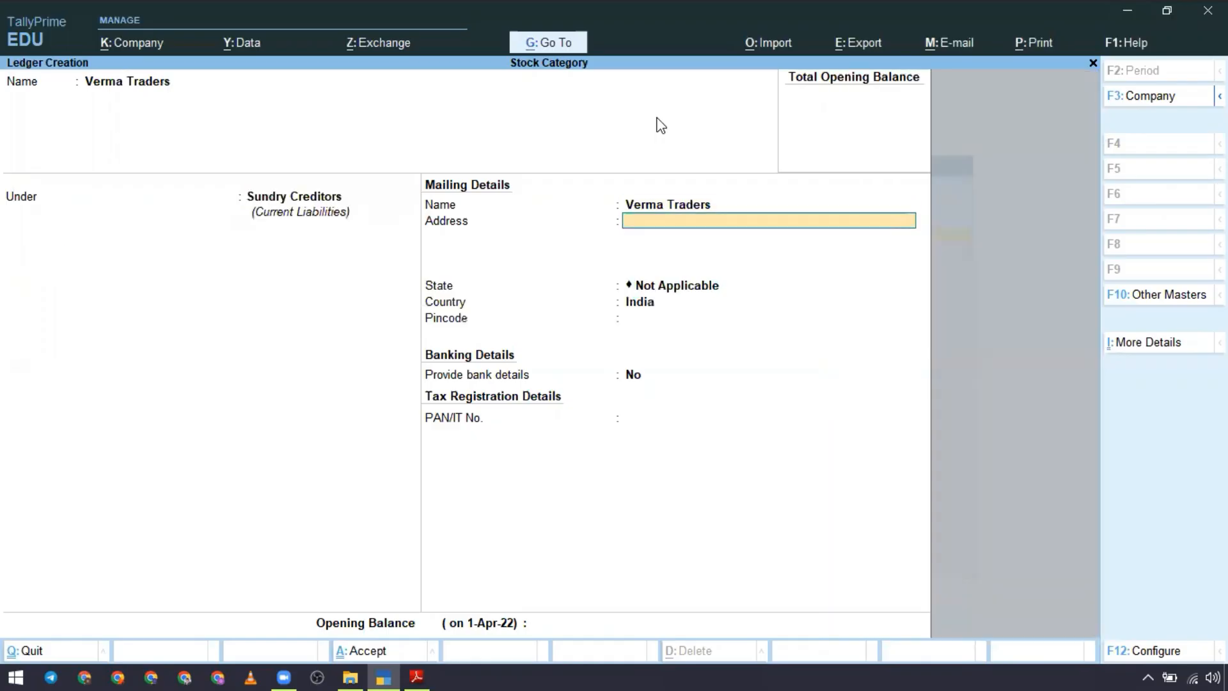
key(Return)
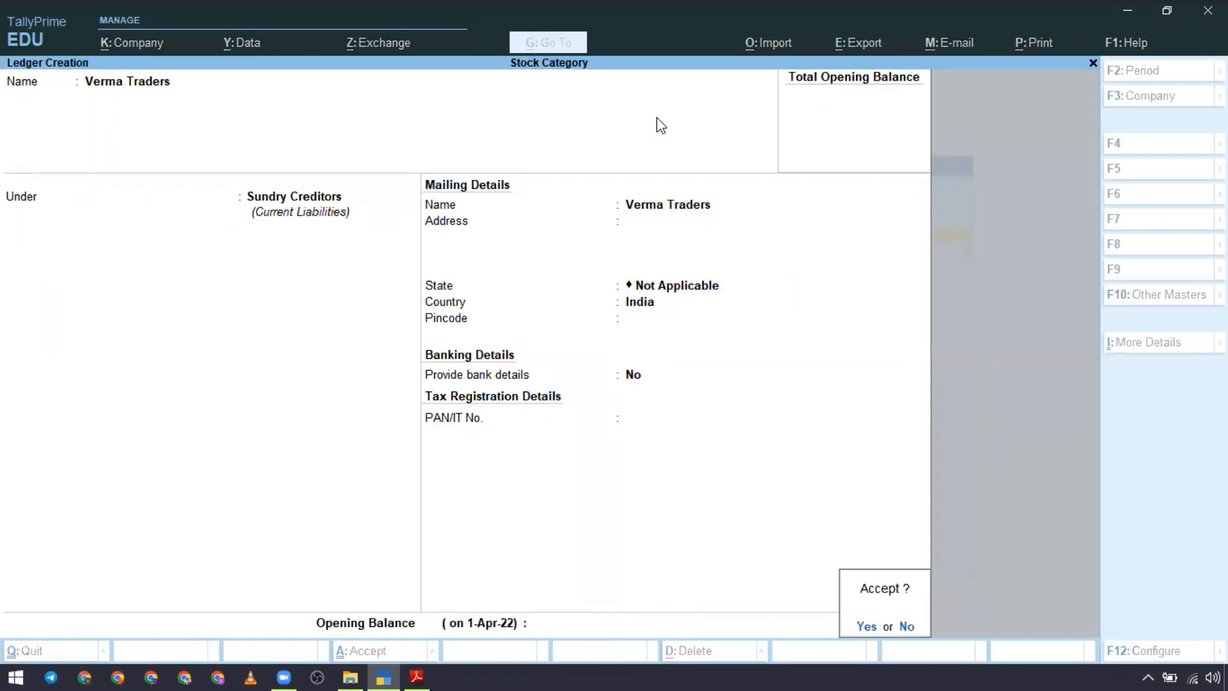
key(Return)
Step: Switch to the case study PDF in Adobe Reader, copy the customer name Rajesh traders and return to TallyPrime
key(alt+Tab)
scroll(665, 351, down, 3)
scroll(665, 351, down, 1)
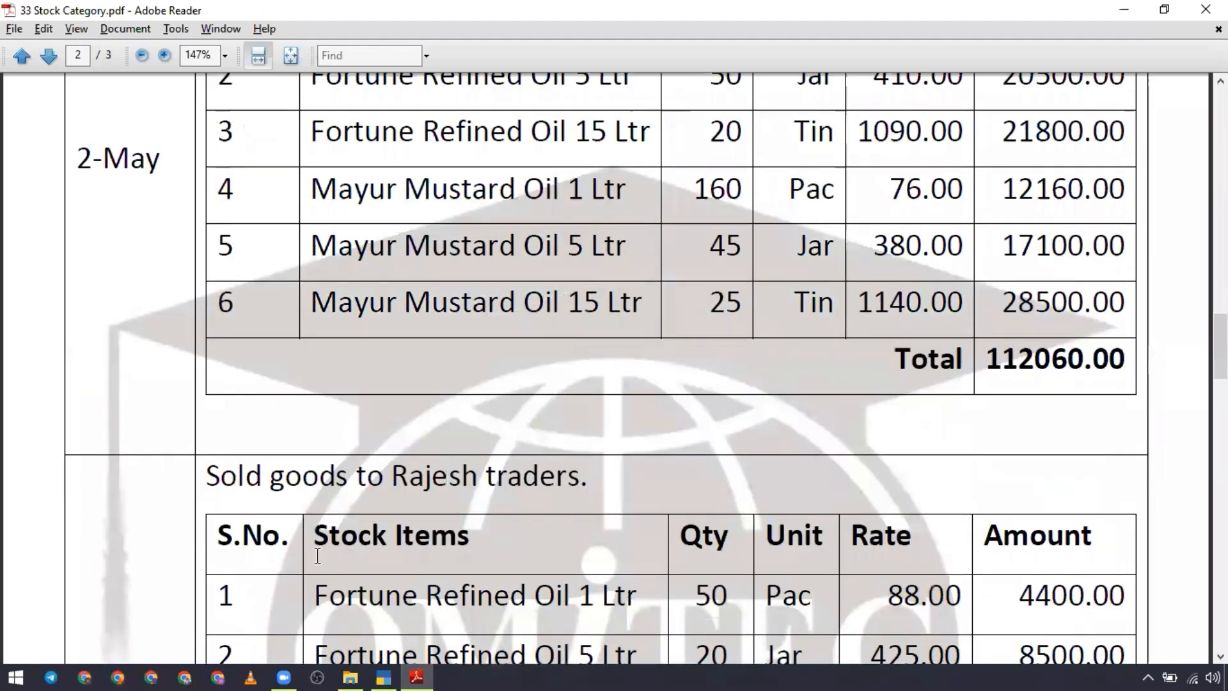
drag(391, 476, 563, 488)
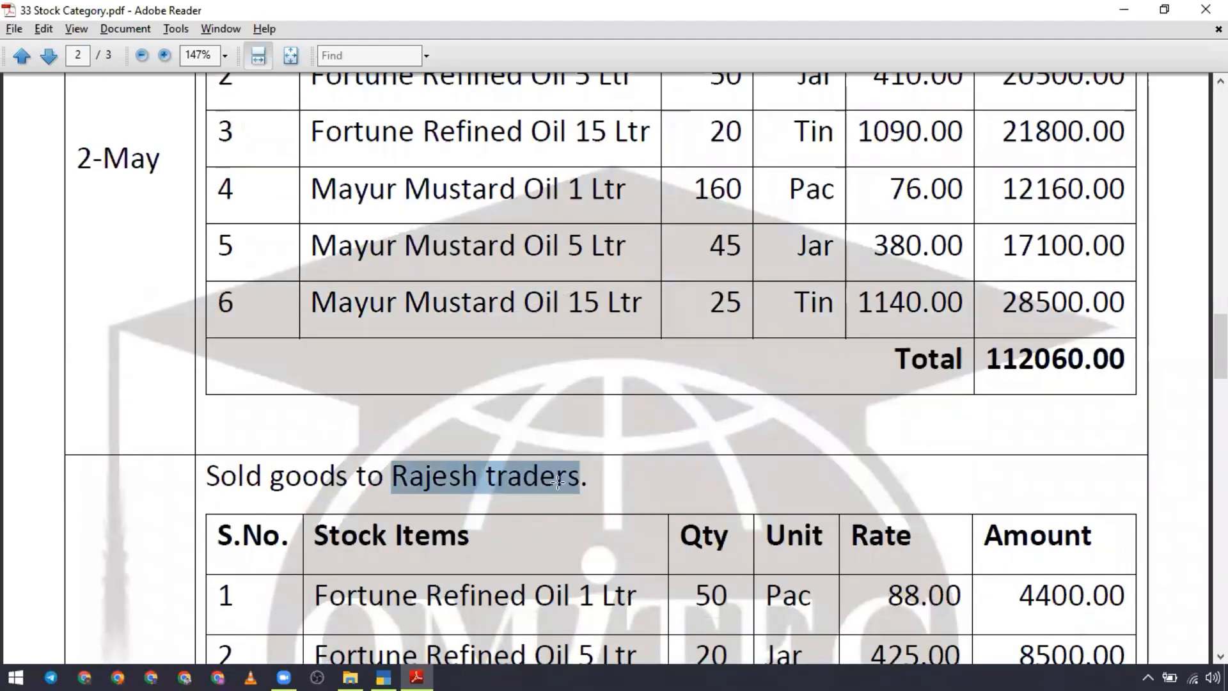
key(ctrl+c)
key(alt+Tab)
Step: Create a ledger with the copied name Rajesh traders under Sundry Debtors and return to the Gateway of Tally
key(ctrl+alt+v)
key(Return)
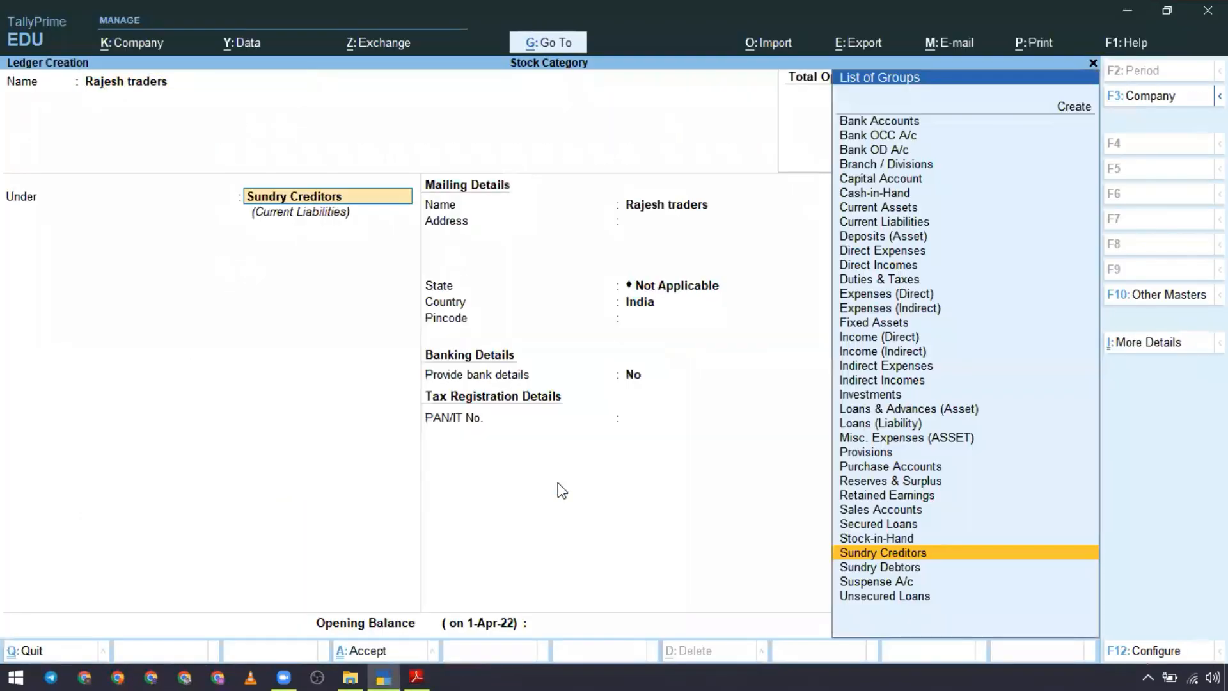
text(SU)
key(Down)
key(Down)
key(Return)
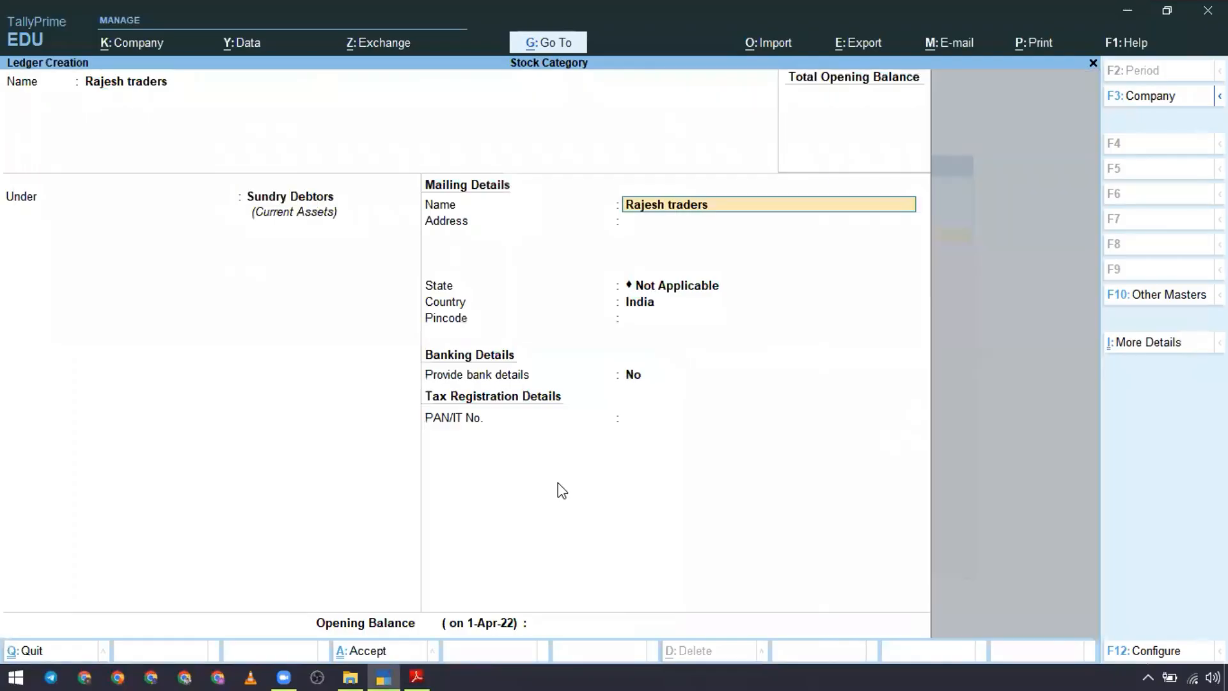
key(Return)
key(Return)
key(Return)
key(Return)
key(Return)
key(Return)
key(Return)
key(Return)
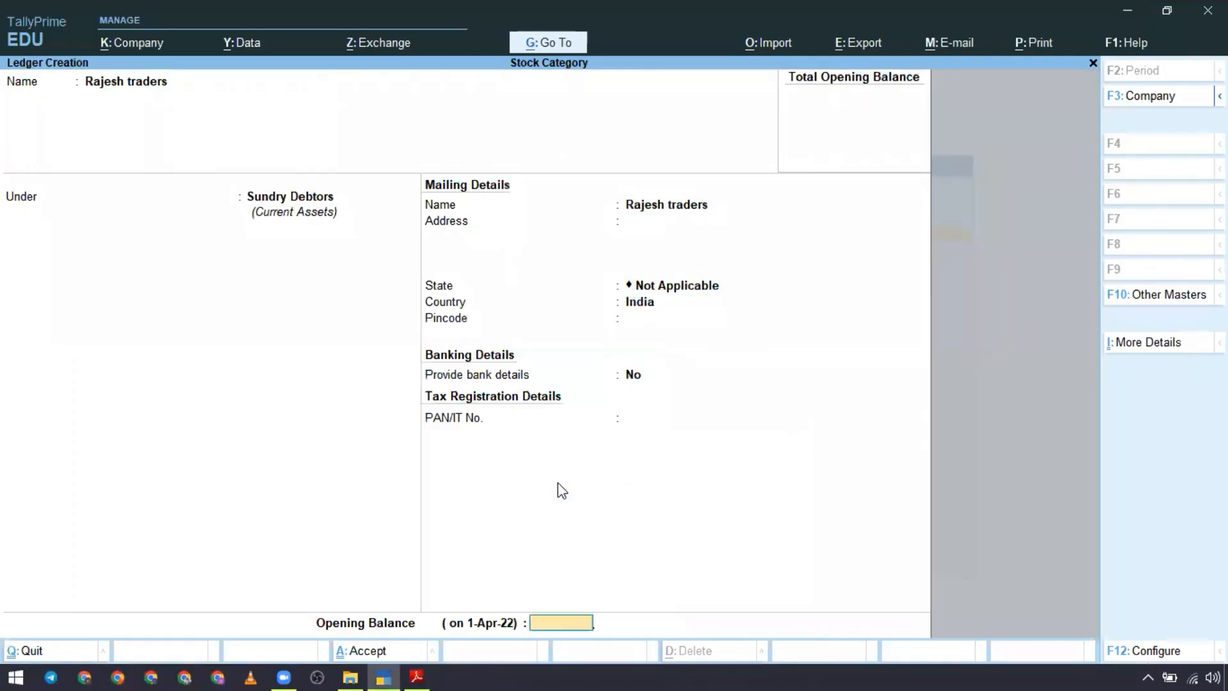
key(Return)
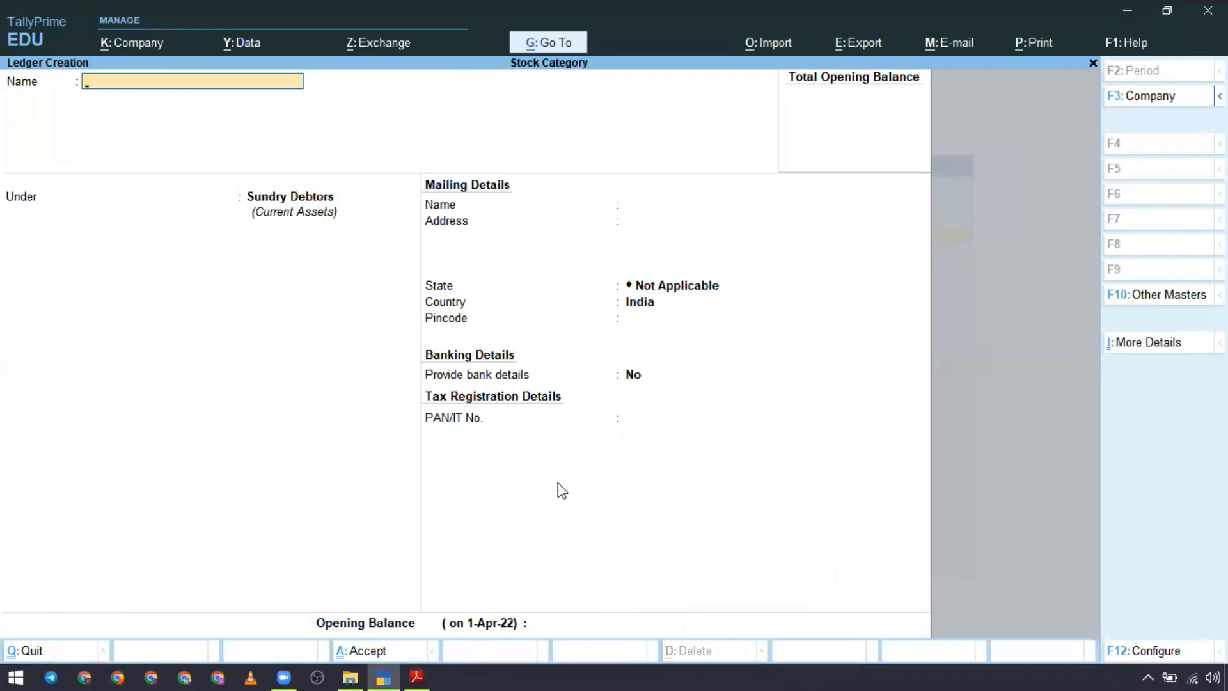
key(Escape)
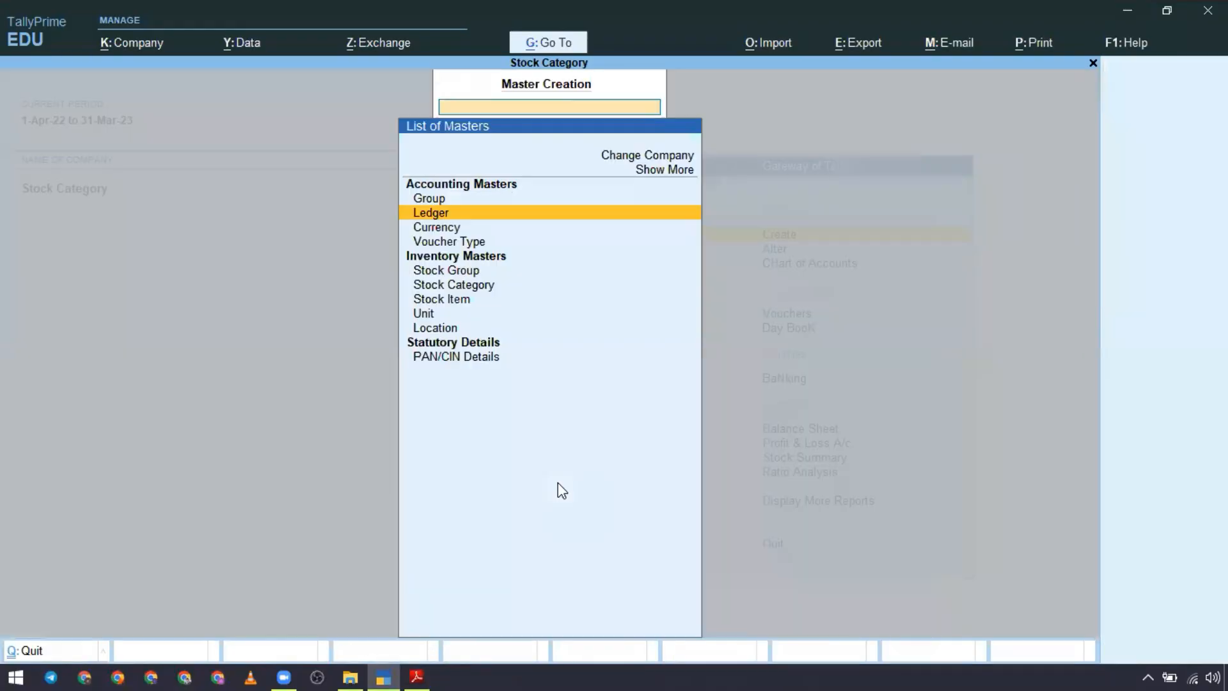
key(Escape)
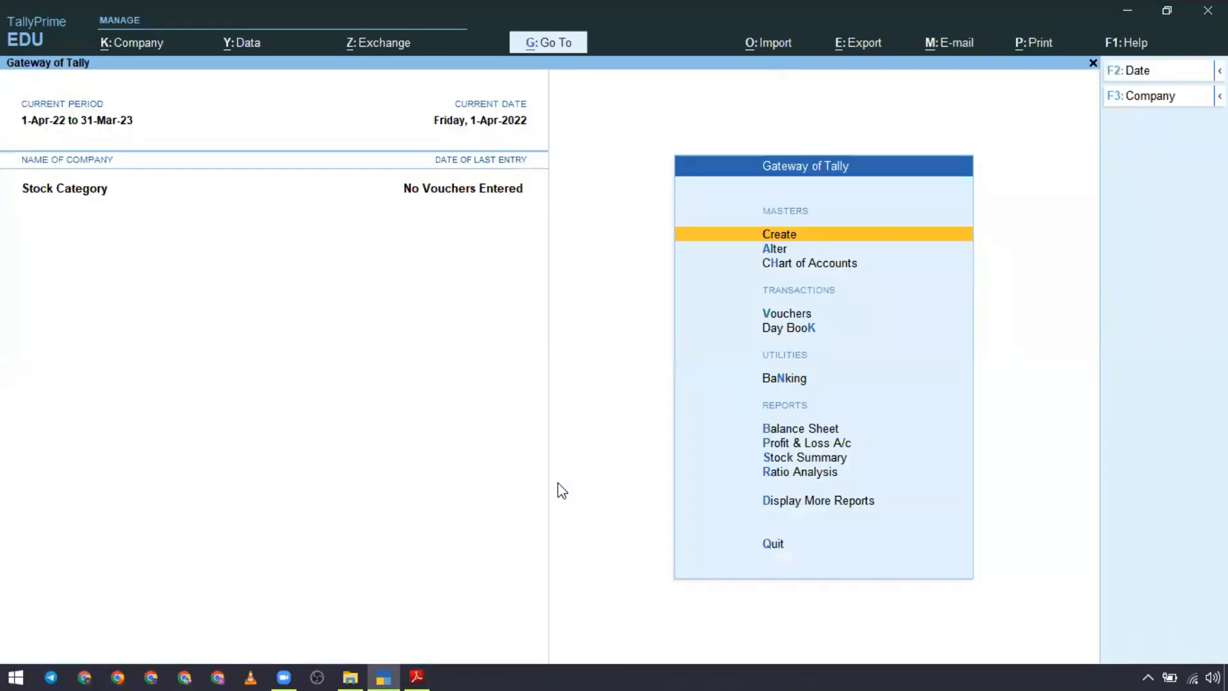
Step: Start a purchase voucher for the case study's first transaction, keeping the date 1-Apr-22 and leaving the supplier invoice details blank
key(Down)
key(Down)
key(Down)
key(Return)
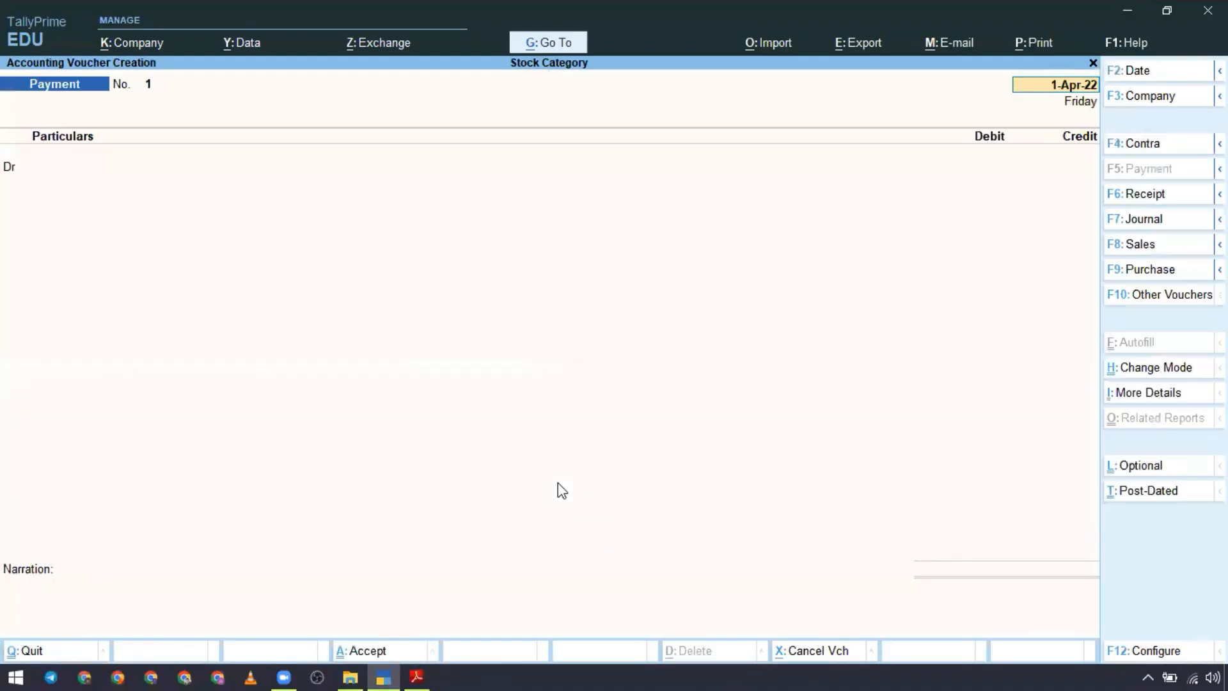
key(alt+Tab)
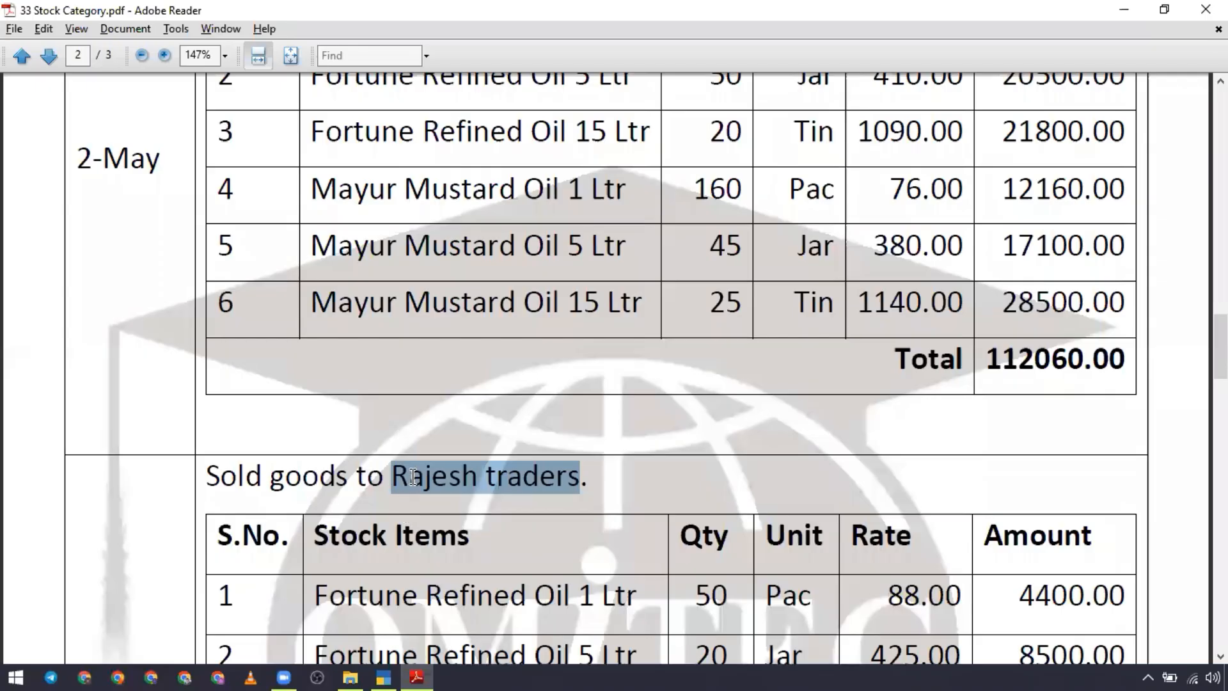
scroll(413, 477, up, 3)
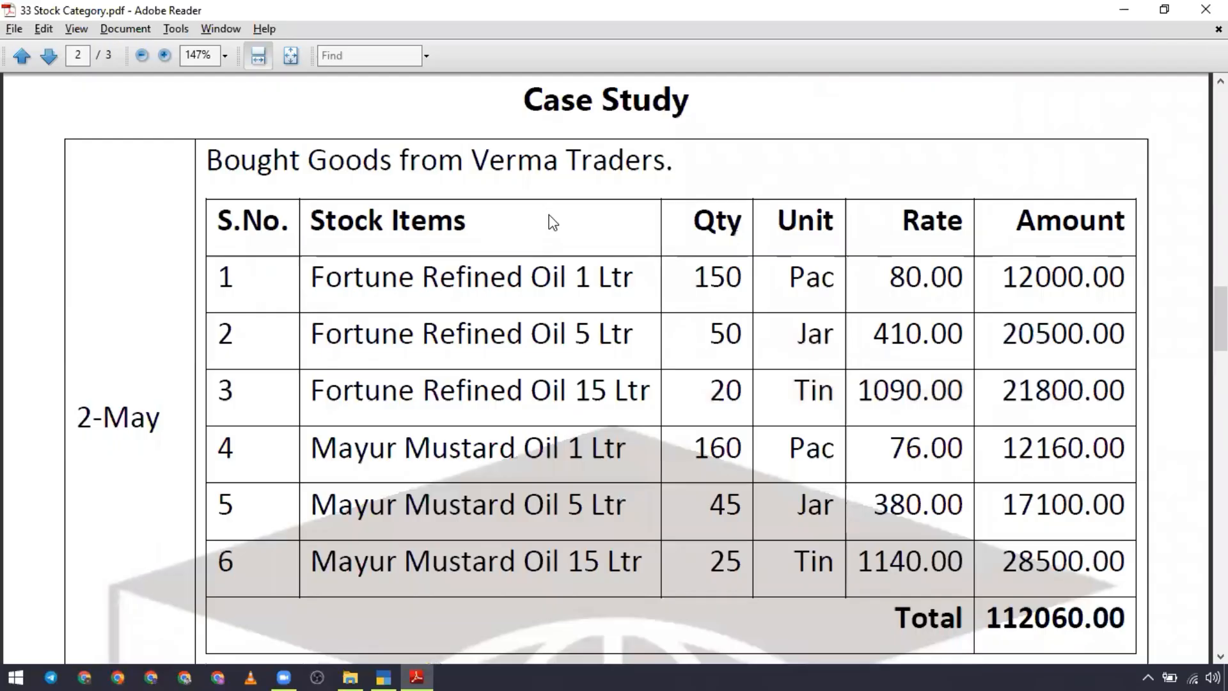
key(alt+Tab)
key(F9)
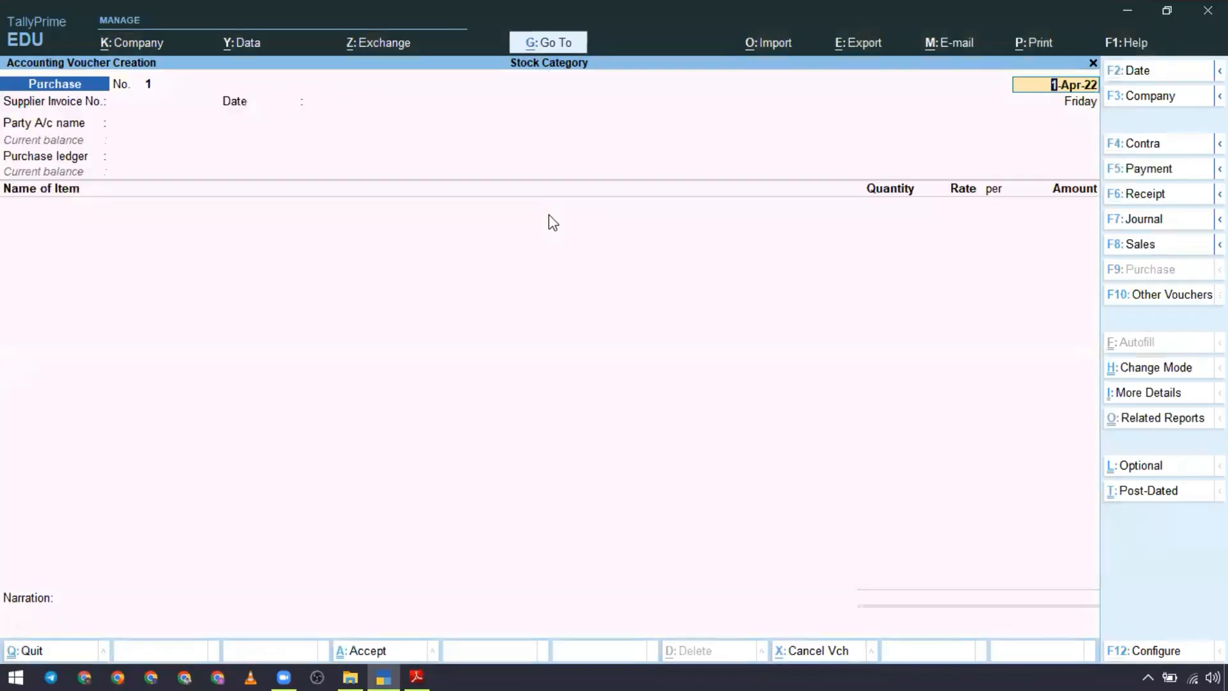
key(Return)
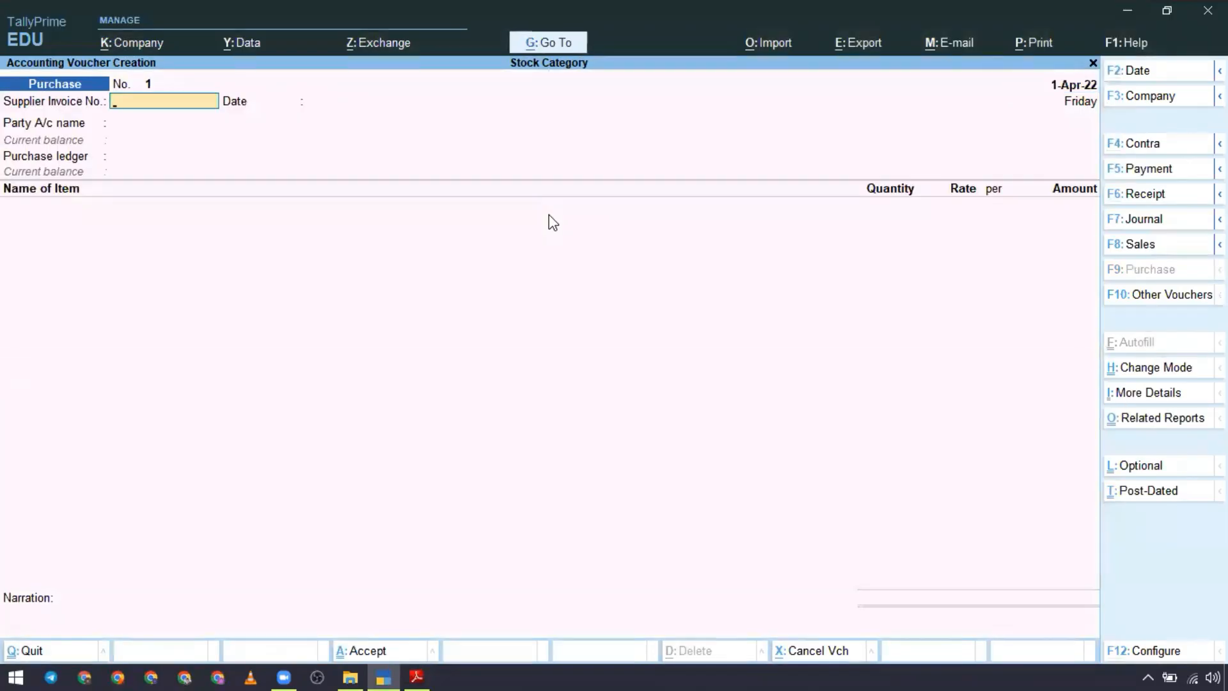
key(Return)
key(Return)
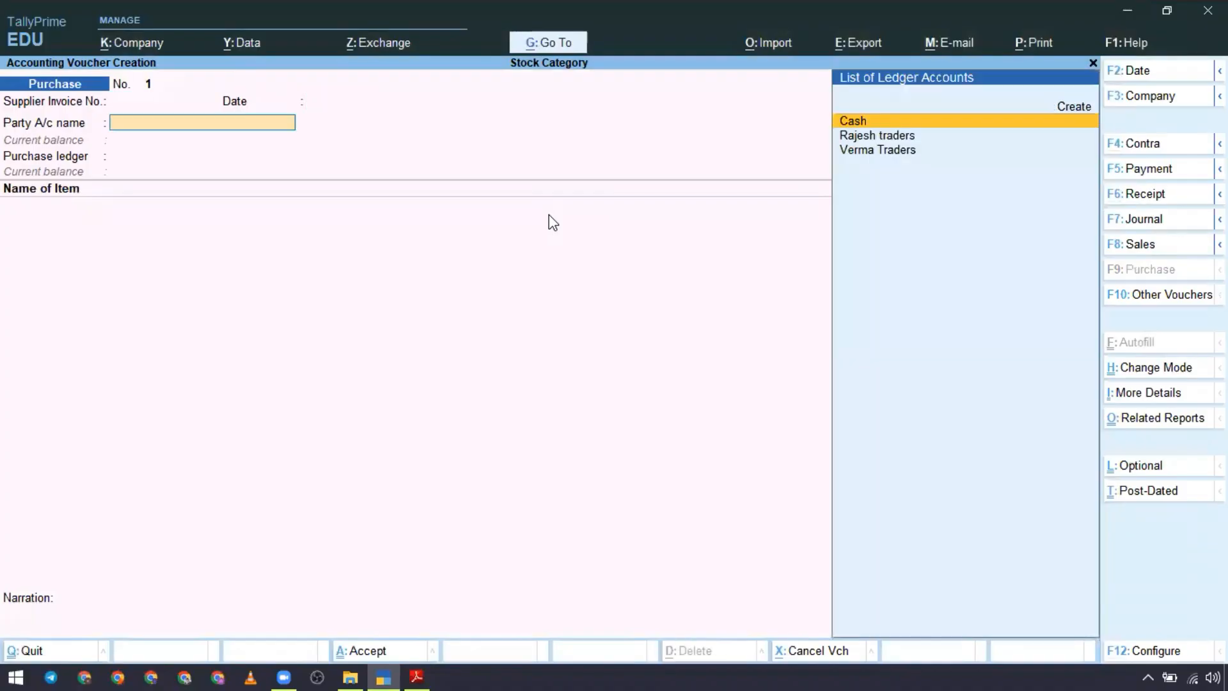
Step: Set the purchase voucher's party account to Verma Traders with default party details and its purchase ledger to Purchase
key(Down)
key(Down)
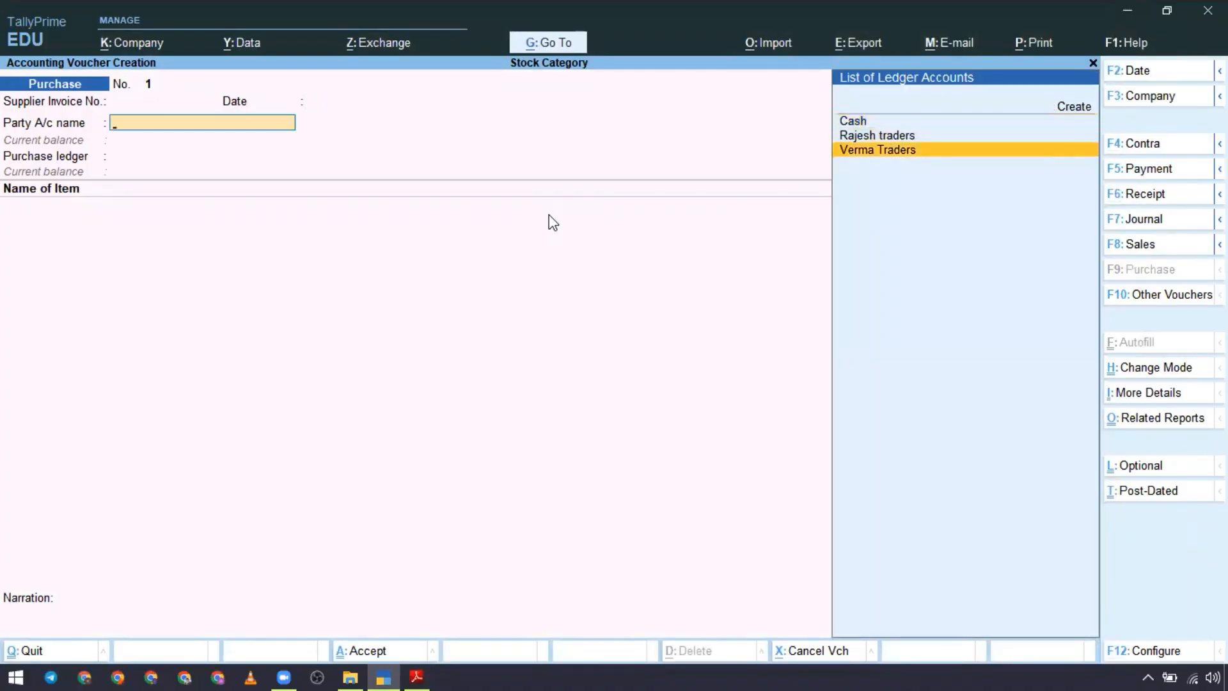
key(Return)
key(Return)
key(Return)
key(Return)
key(Return)
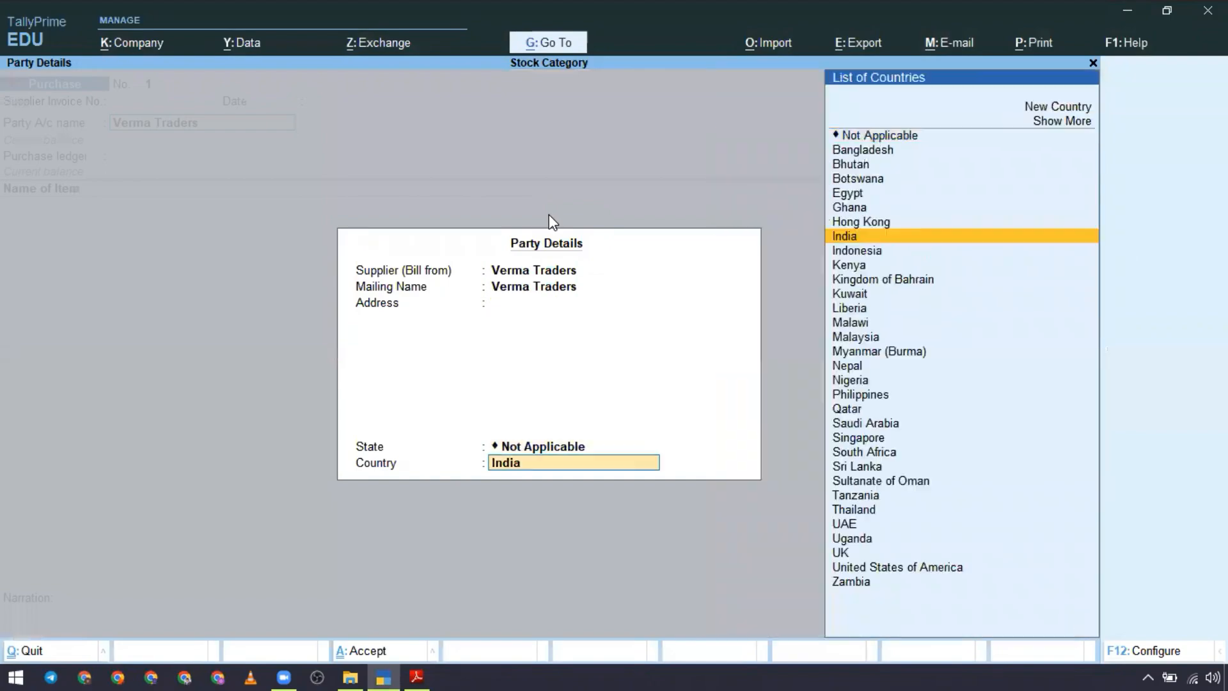
key(Return)
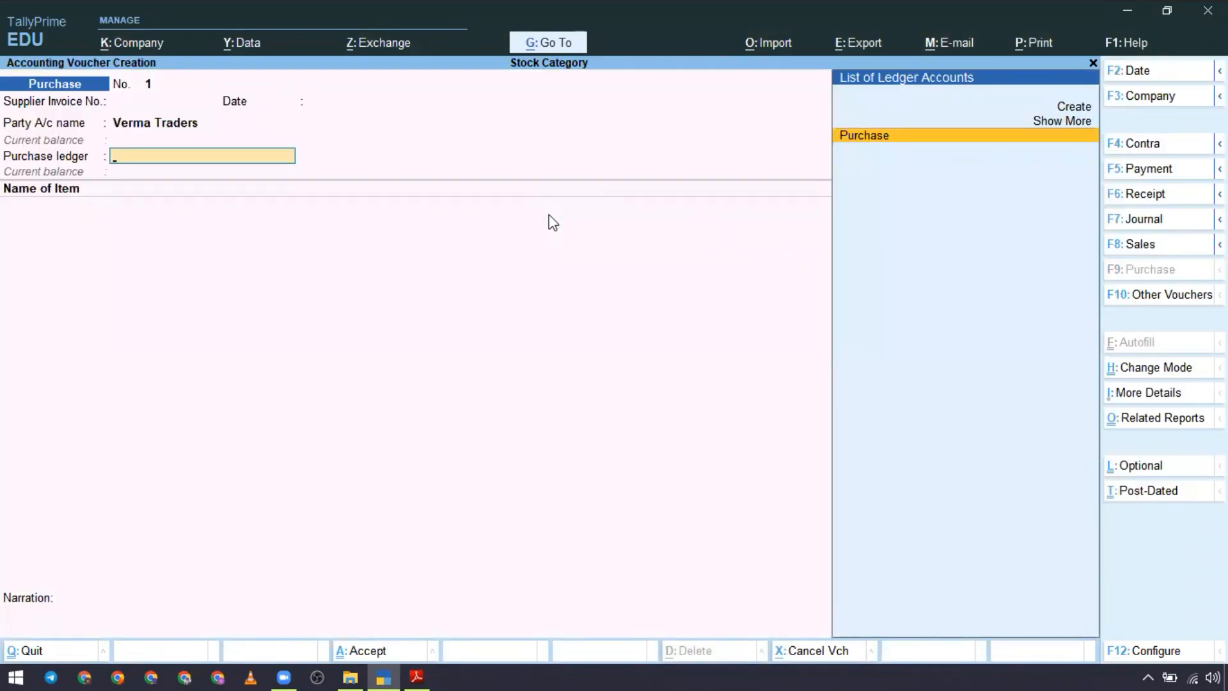
key(Return)
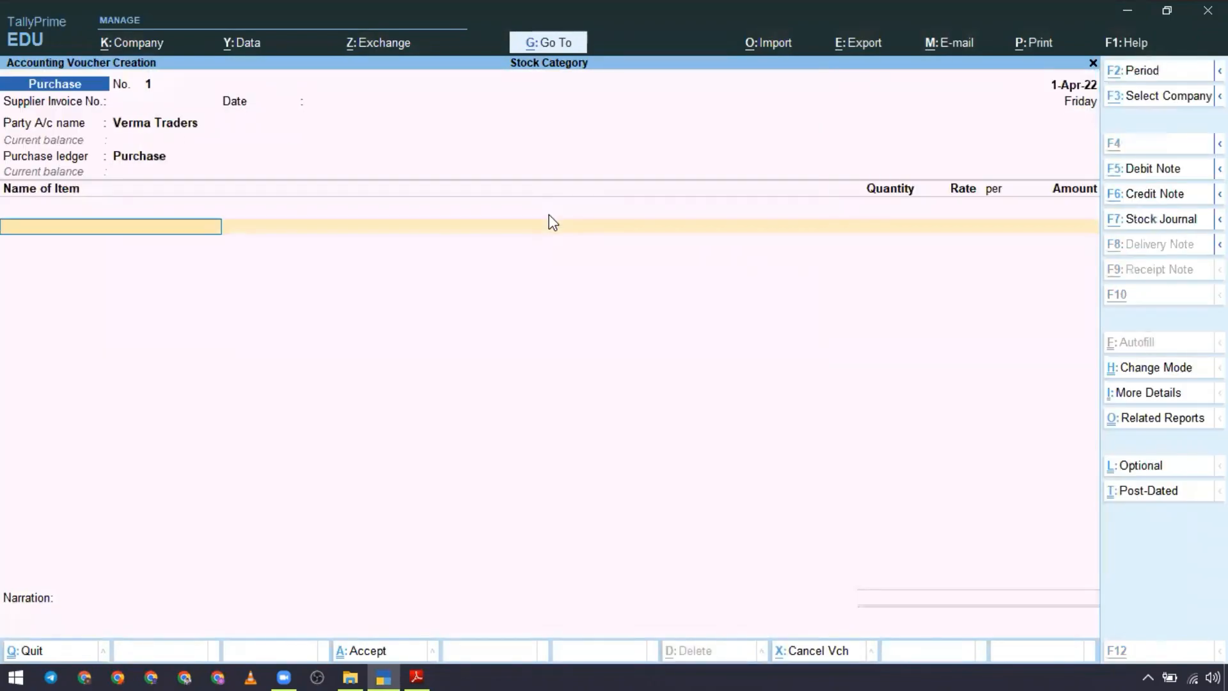
key(alt+Tab)
key(alt+Tab)
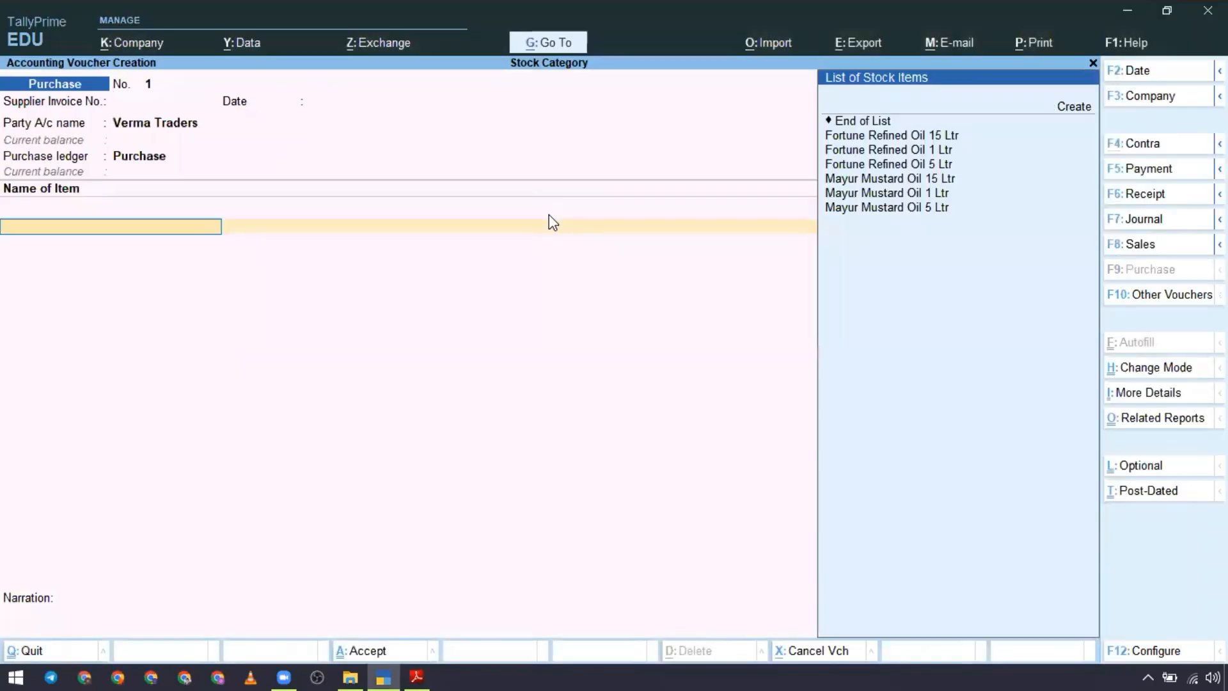
Step: Add Fortune Refined Oil 1 Ltr as the first voucher item, with quantity 150 Pac and rate 80 from the case study PDF
key(Down)
key(Down)
key(Return)
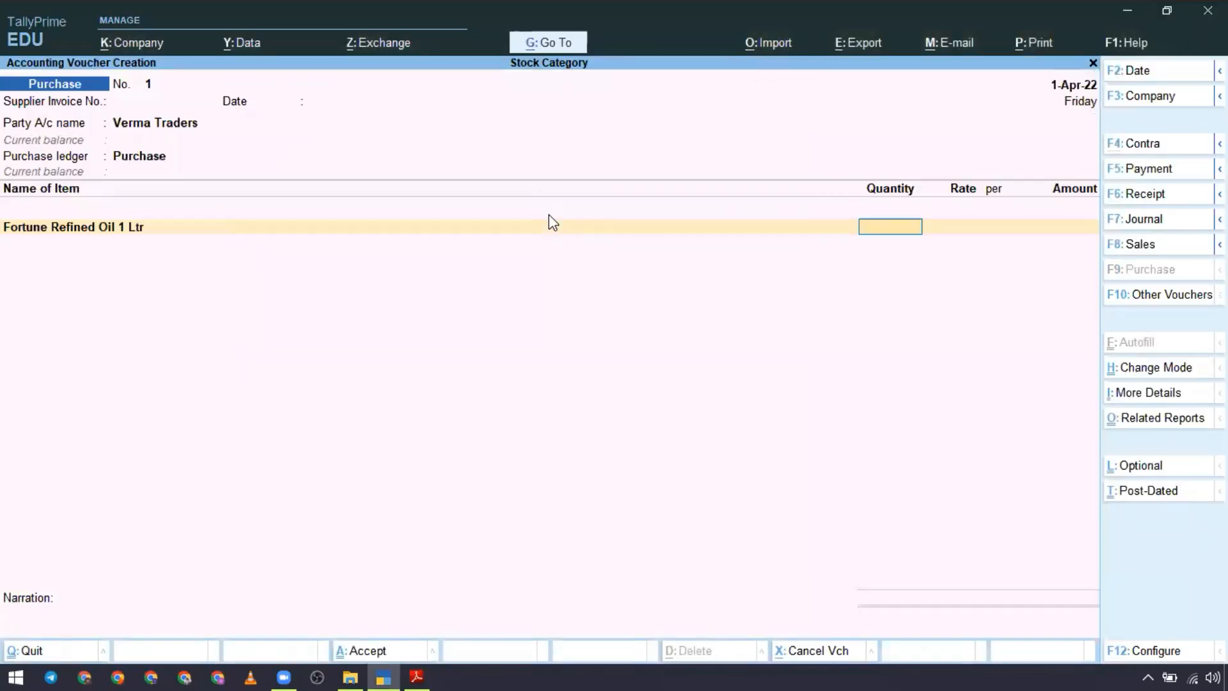
key(alt+Tab)
key(alt+Tab)
text(150)
key(Return)
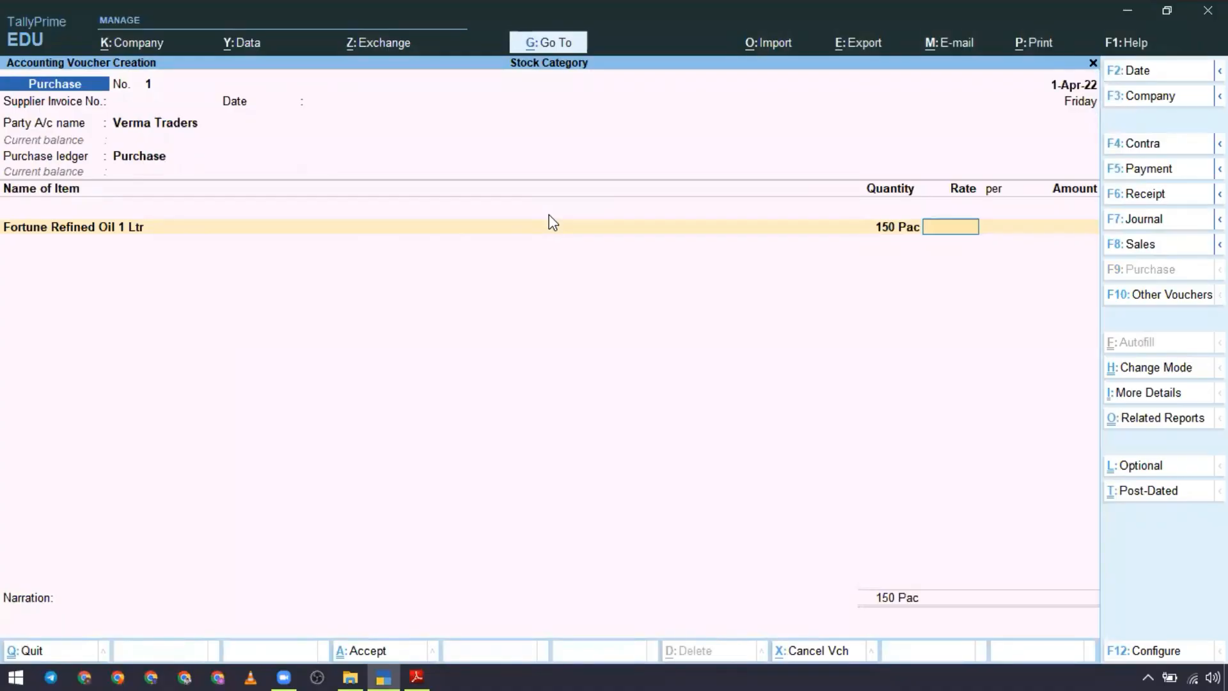
key(alt+Tab)
key(alt+Tab)
text(80)
key(Return)
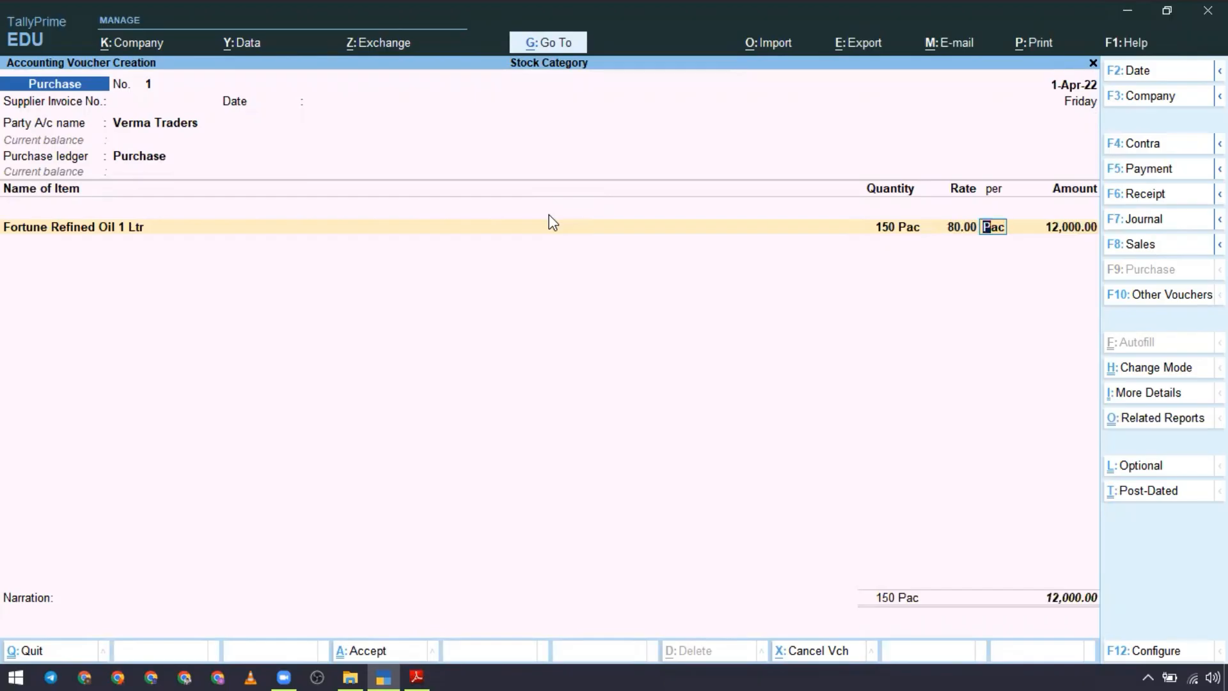
key(Return)
key(Return)
Step: Add Fortune Refined Oil 5 Ltr to the purchase voucher with quantity 50 Jar and rate 410, following the case study PDF
key(alt+Tab)
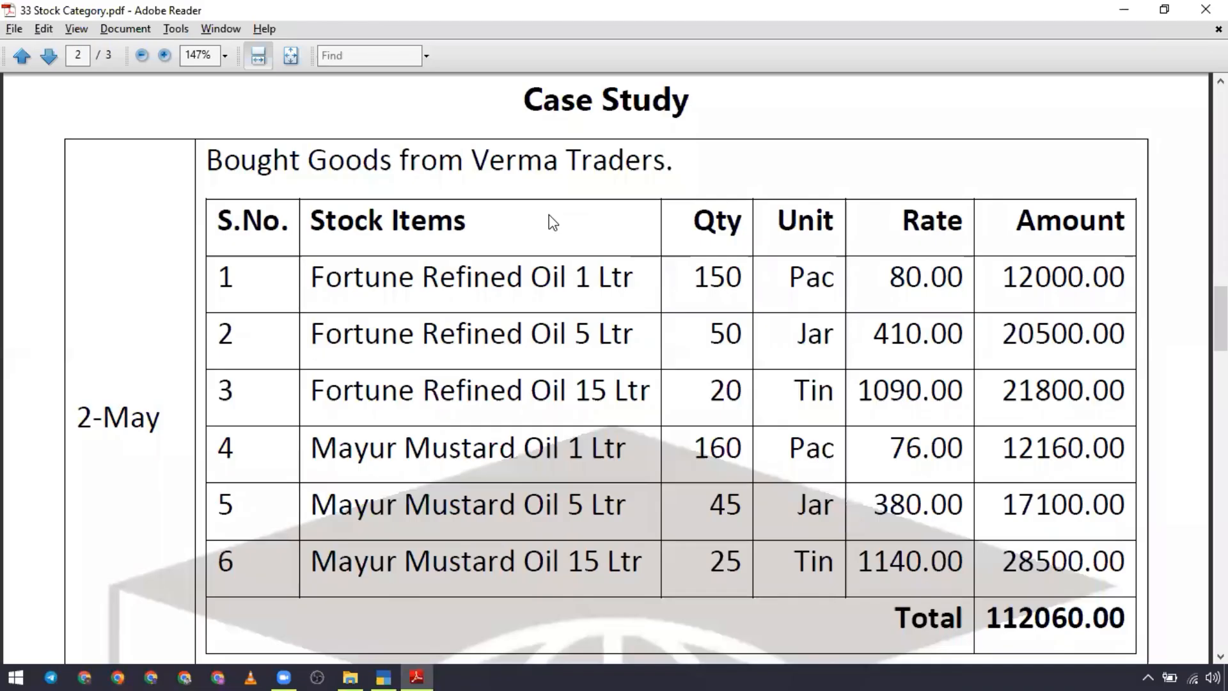
key(alt+Tab)
key(Down)
key(Down)
key(Down)
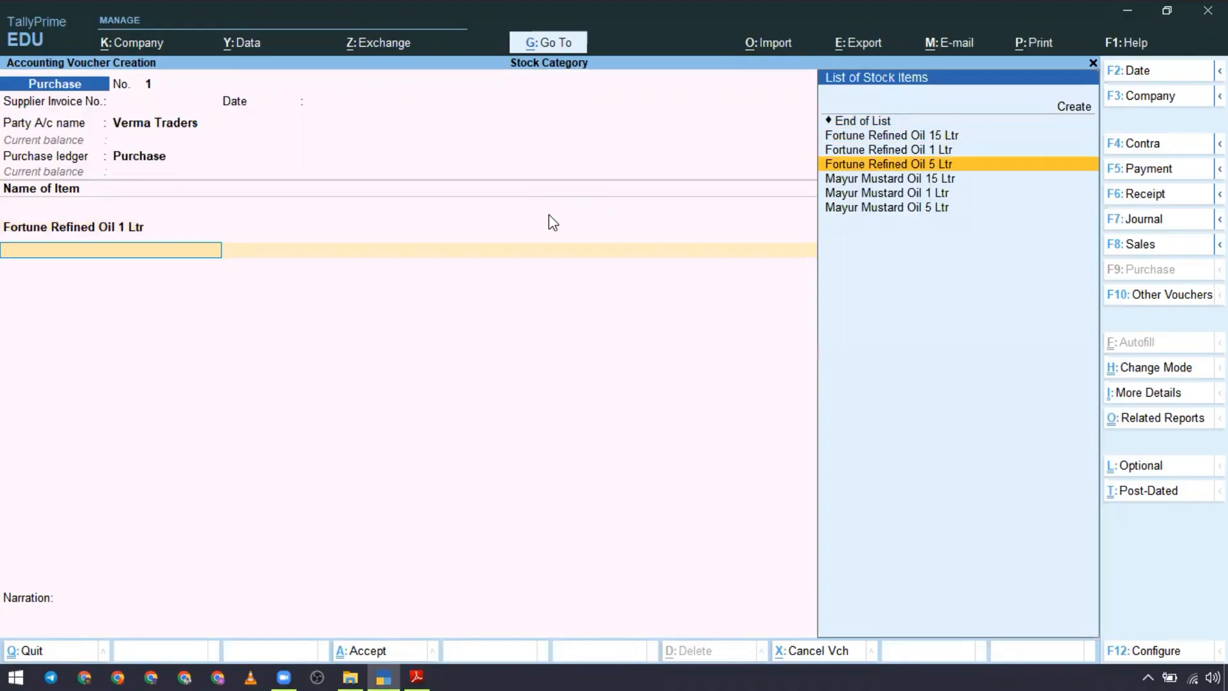
key(Return)
key(alt+Tab)
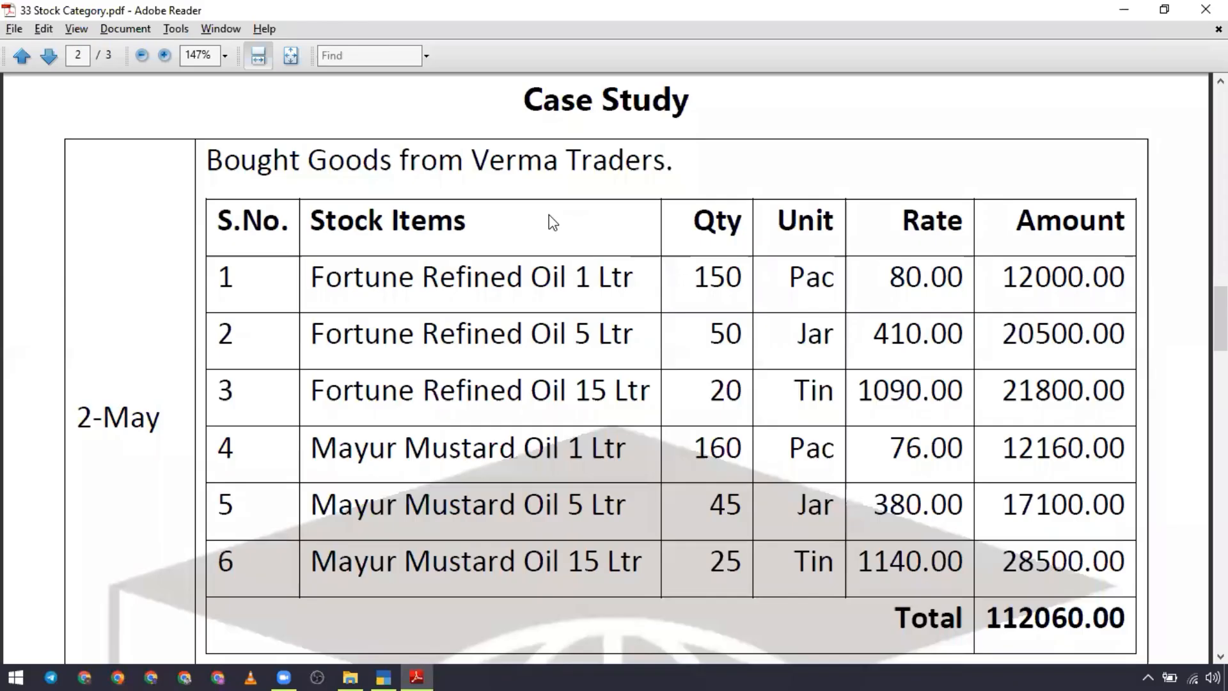
key(alt+Tab)
text(50)
key(Return)
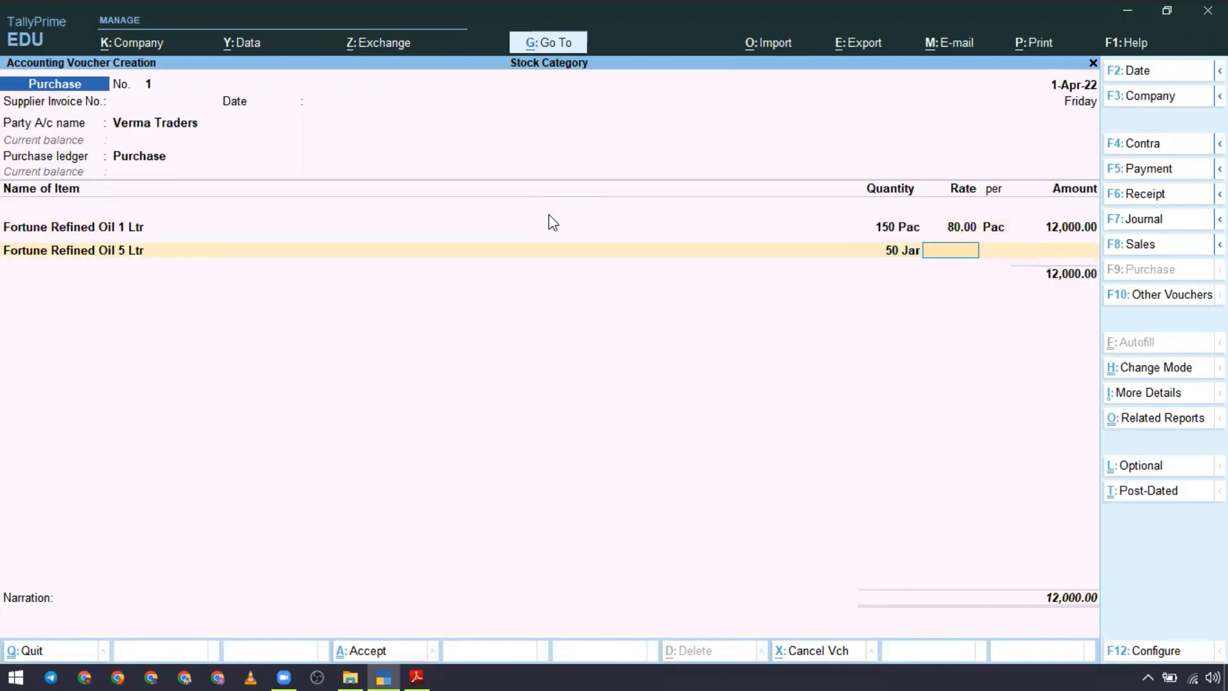
text(410)
key(Return)
key(Return)
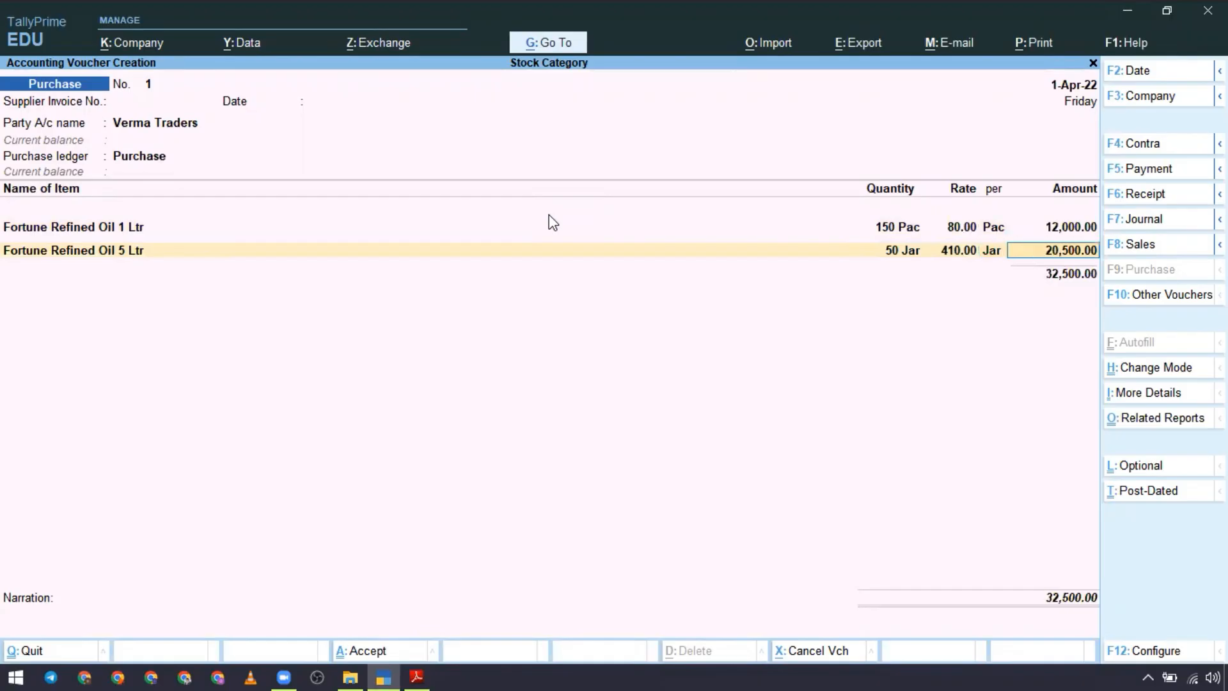
key(Return)
Step: Add Fortune Refined Oil 15 Ltr to the purchase voucher with quantity 20 Tin and rate 1,090, following the case study PDF
key(alt+Tab)
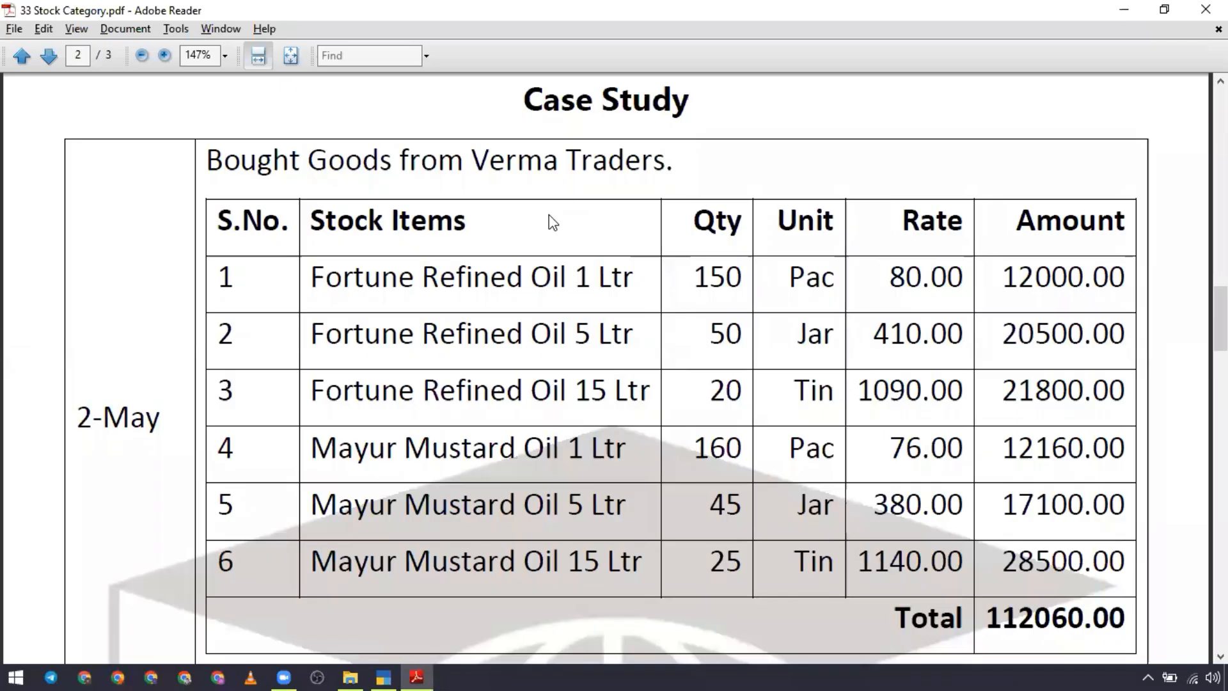
key(alt+Tab)
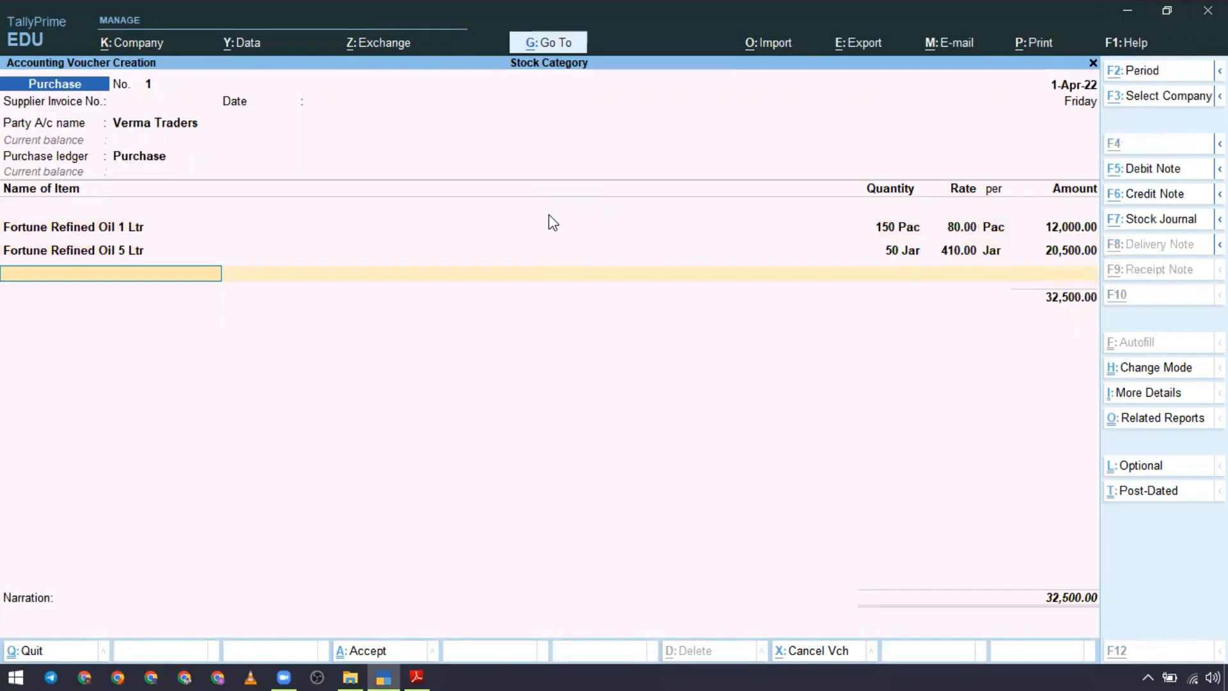
key(alt+Tab)
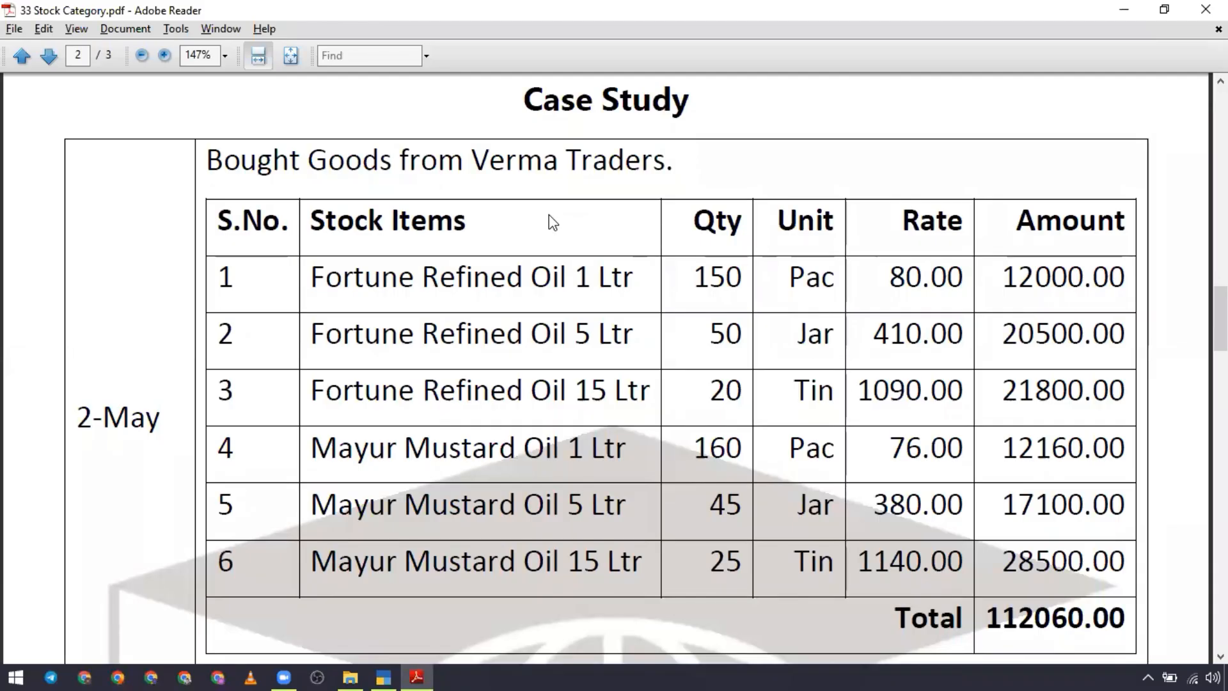
key(alt+Tab)
key(Down)
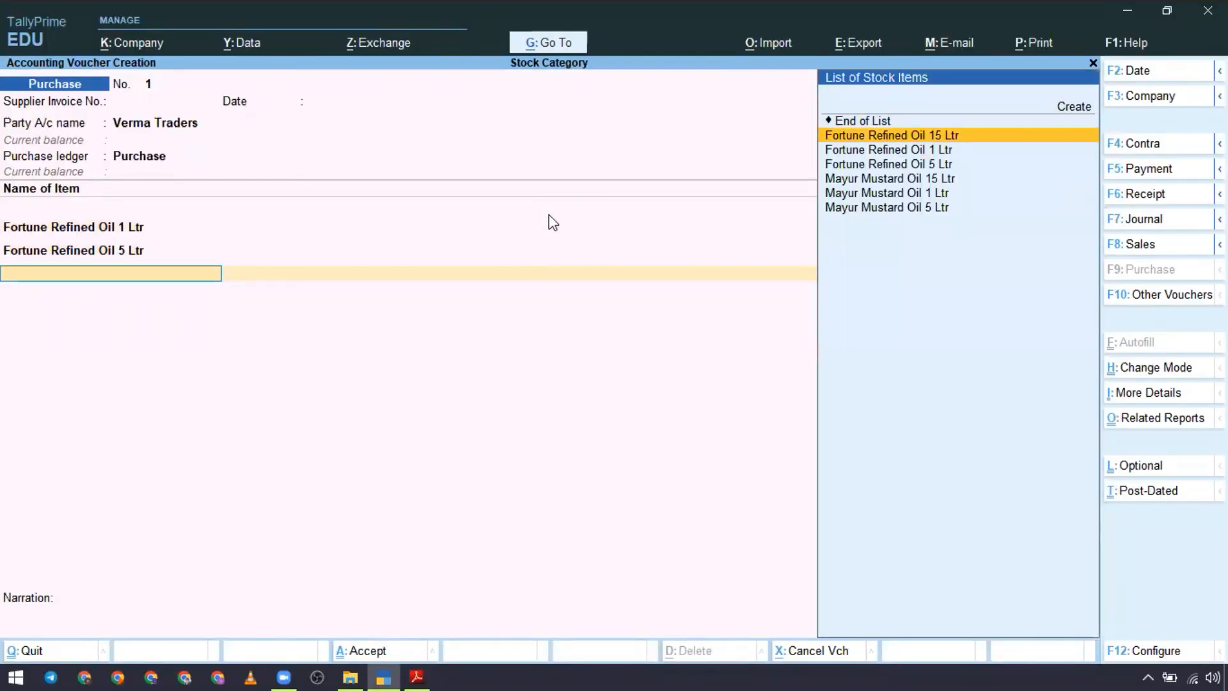
key(Return)
text(20)
key(Return)
text(1)
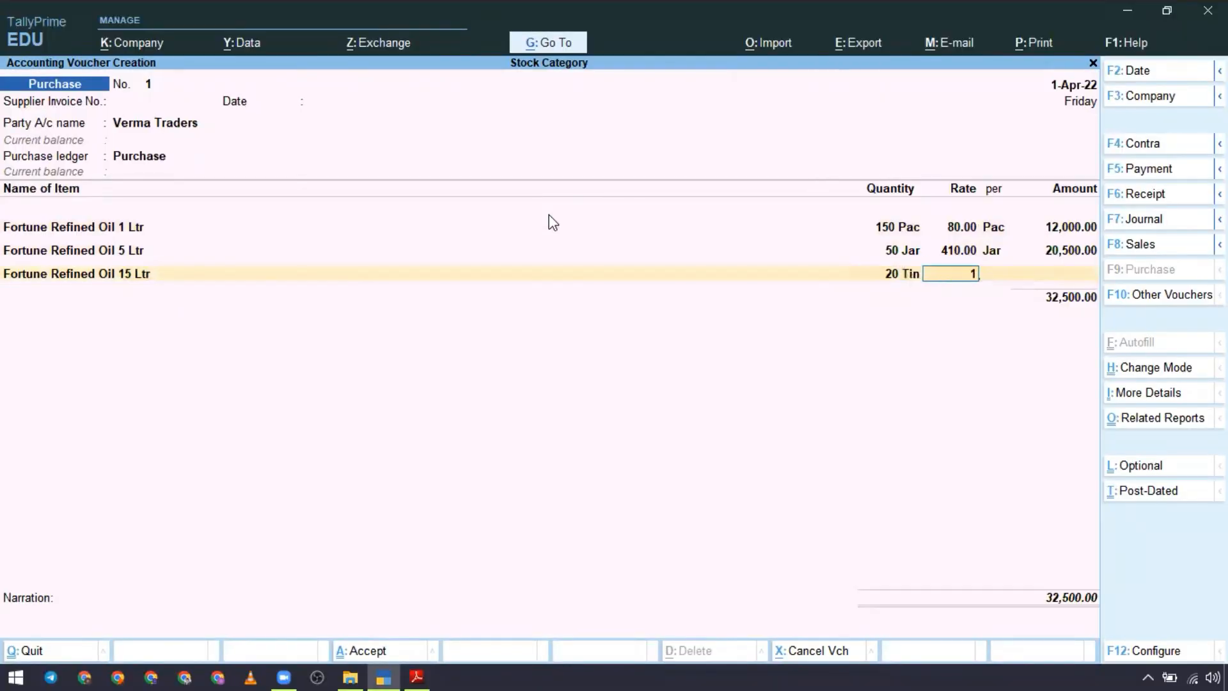
text(090)
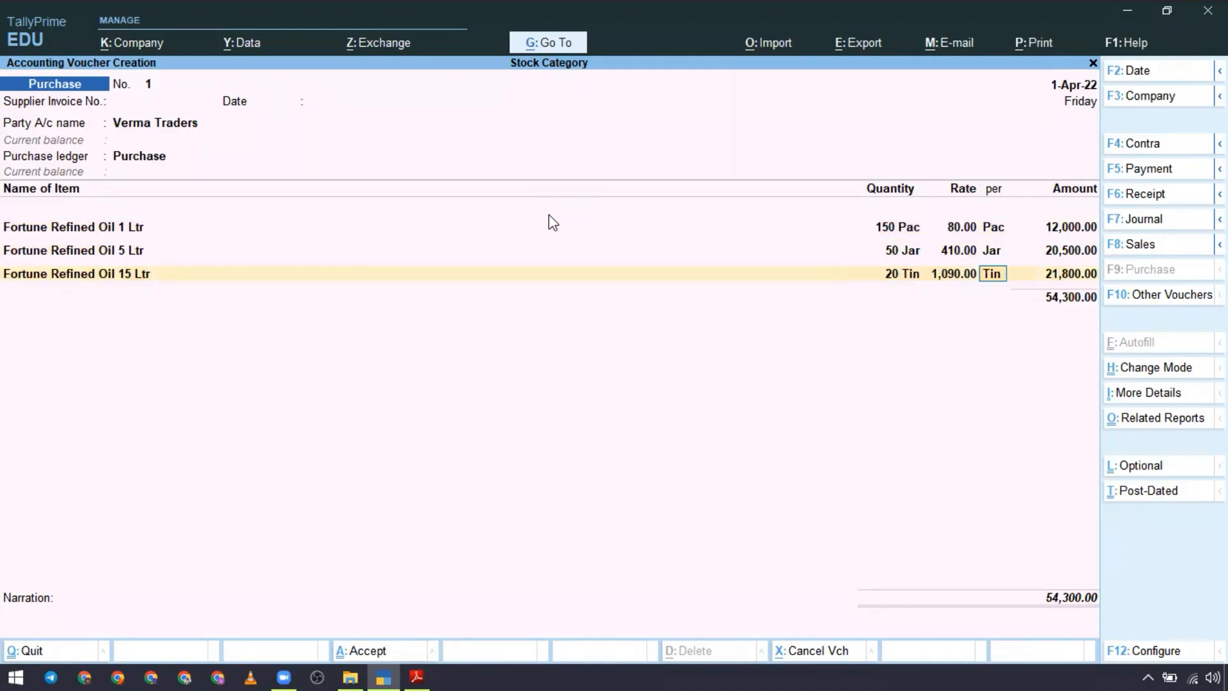
key(Return)
key(alt+Tab)
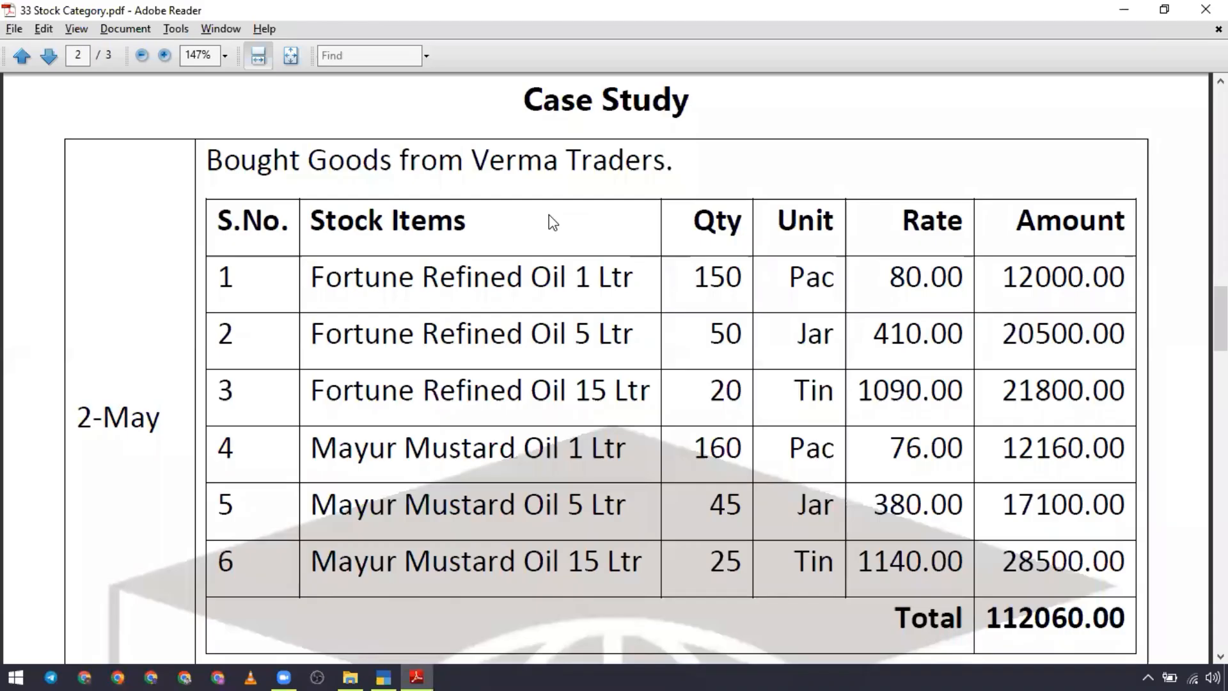
key(alt+Tab)
key(Return)
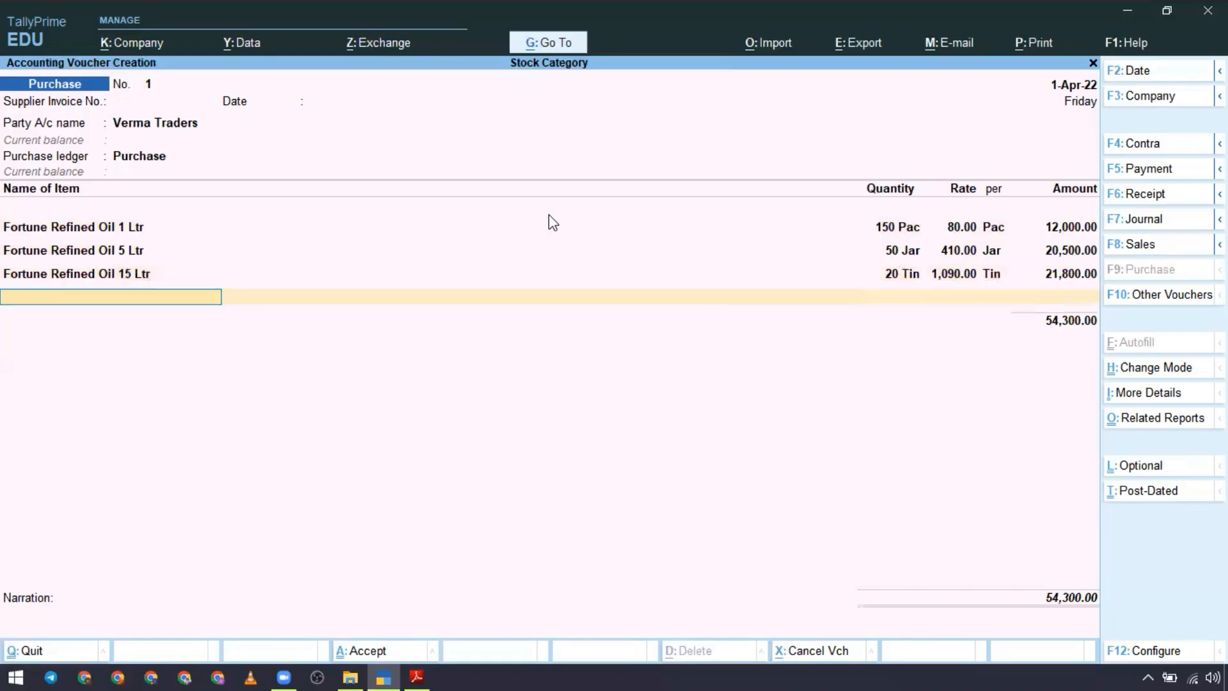
Step: Add Mayur Mustard Oil 1 Ltr to the purchase voucher with quantity 160 Pac and rate 76, following the case study PDF
text(M)
key(Down)
key(Down)
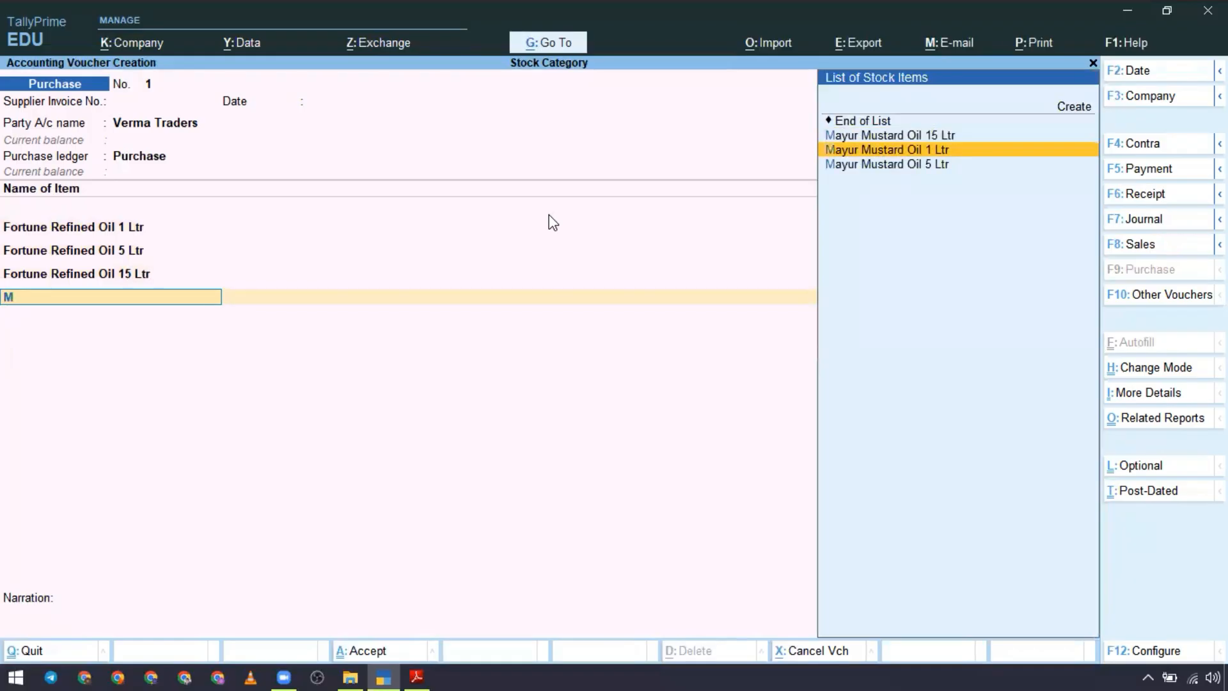
key(Return)
key(alt+Tab)
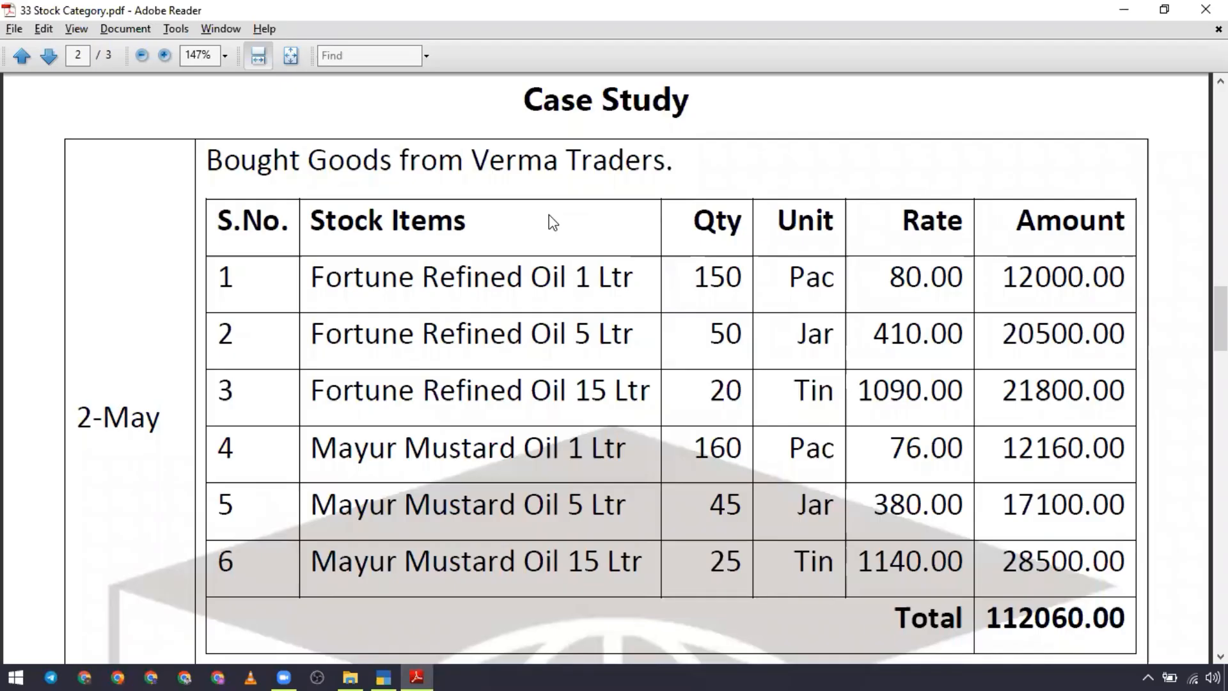
key(alt+Tab)
text(160)
key(Return)
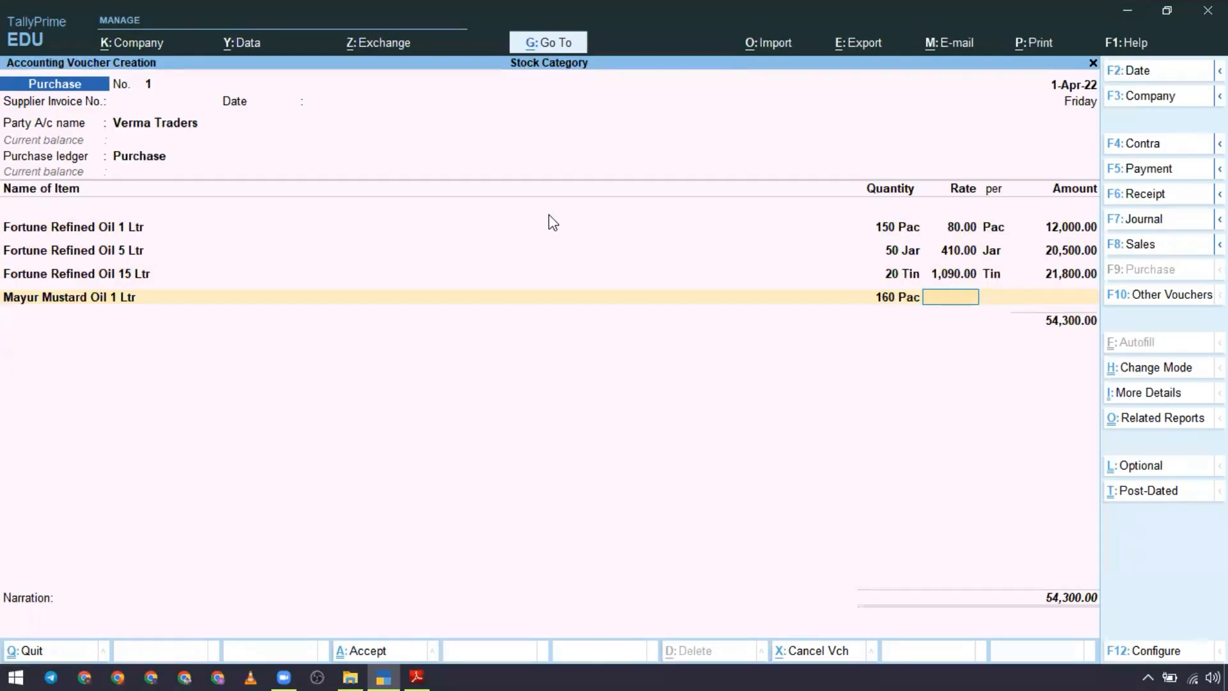
text(76)
key(Return)
key(Return)
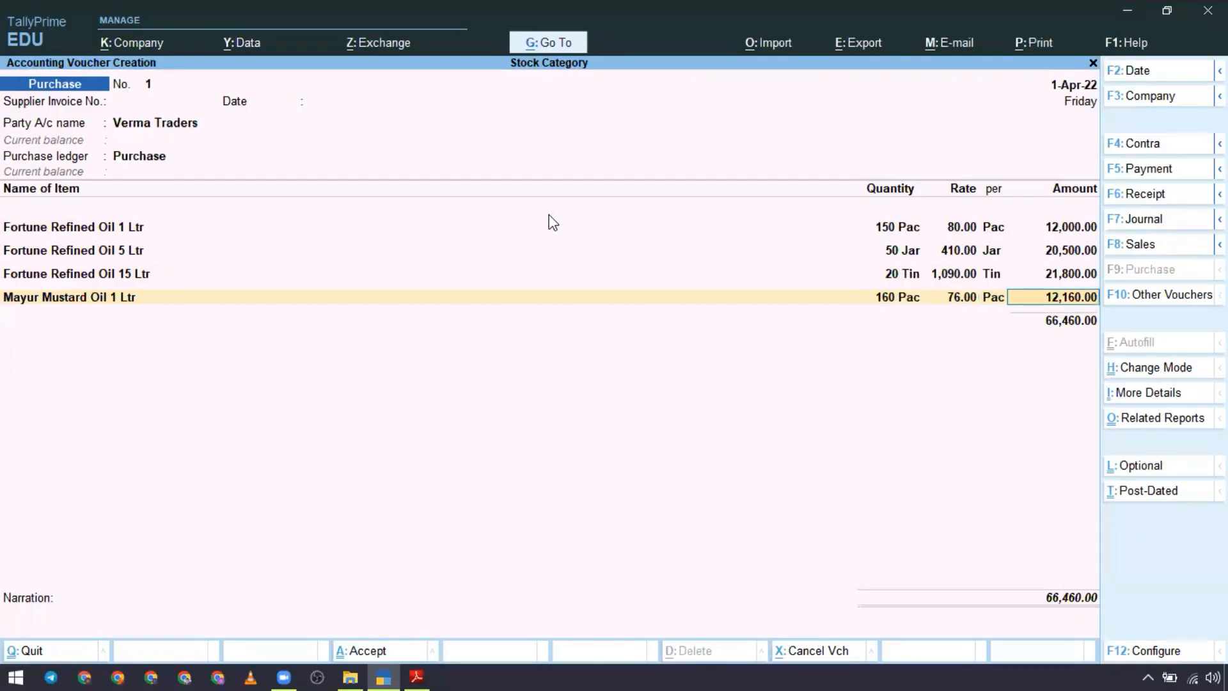
key(alt+Tab)
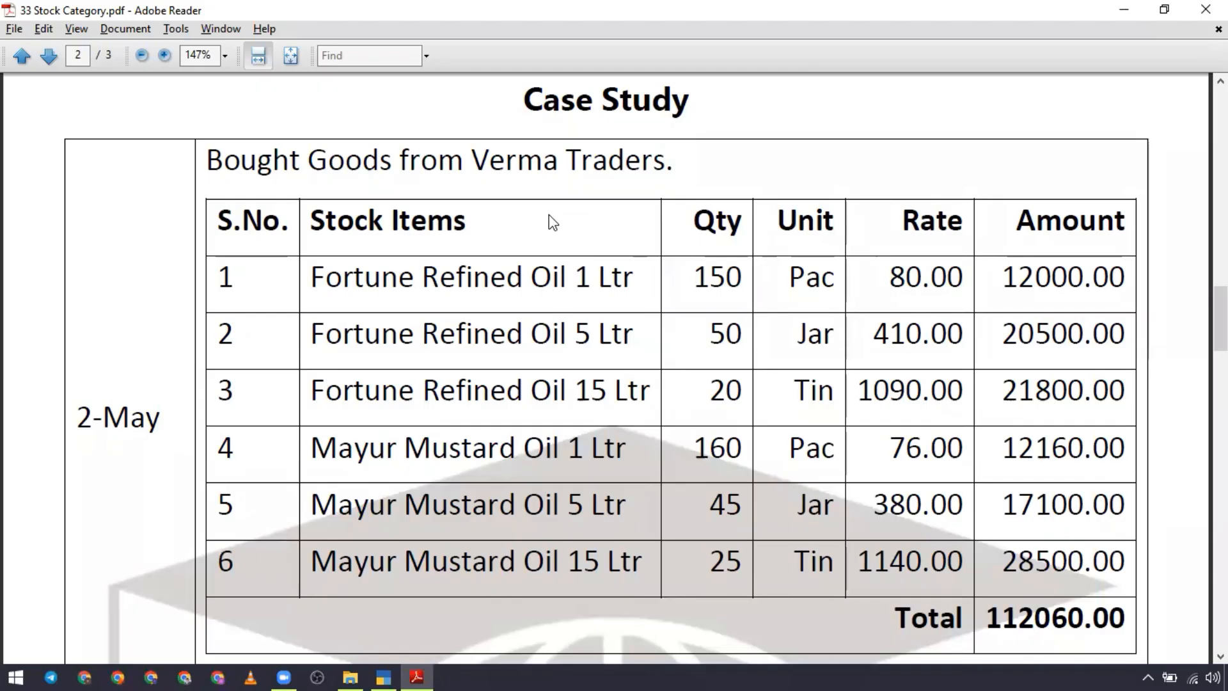
key(alt+Tab)
key(Return)
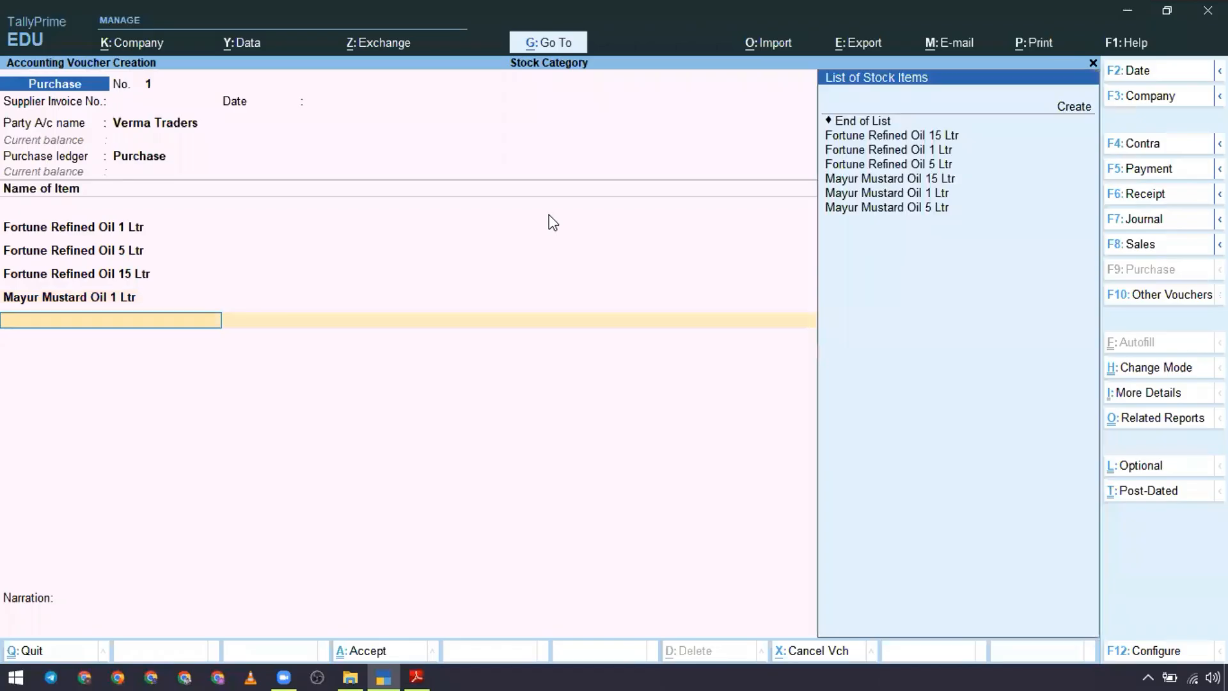
Step: Add Mayur Mustard Oil 5 Ltr to the purchase voucher with quantity 45 Jar and rate 380, following the case study PDF
key(Down)
key(Down)
key(Down)
key(Down)
key(Down)
key(Down)
key(Return)
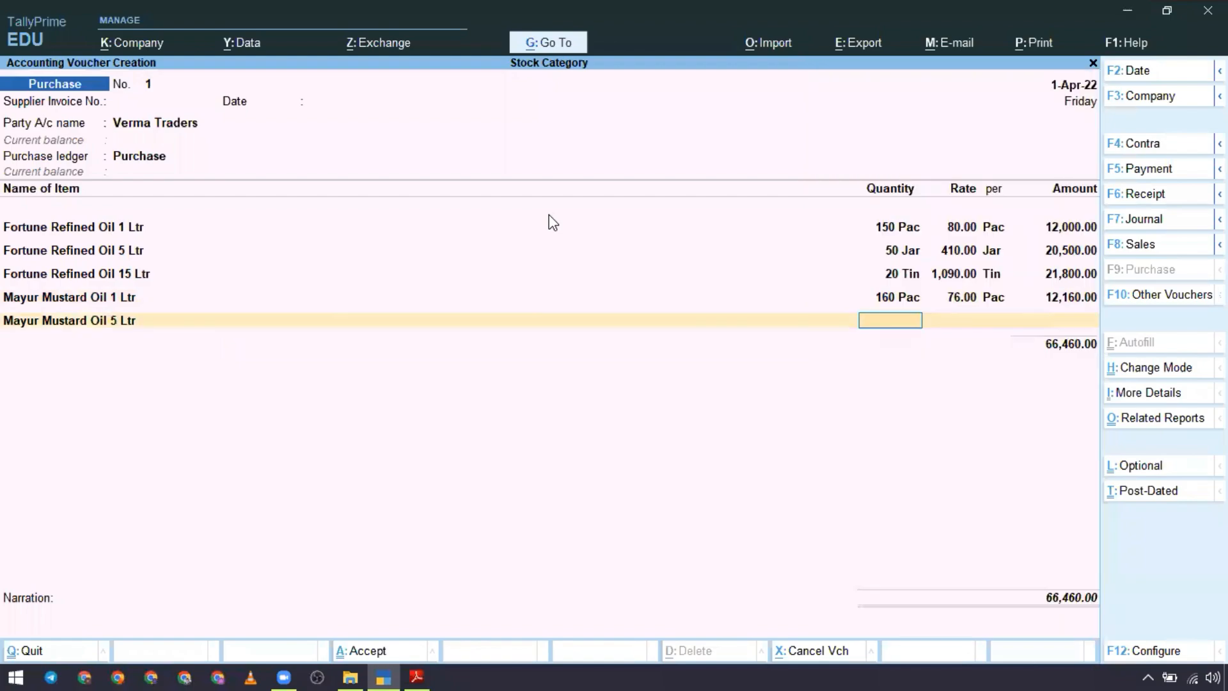
text(45)
key(Return)
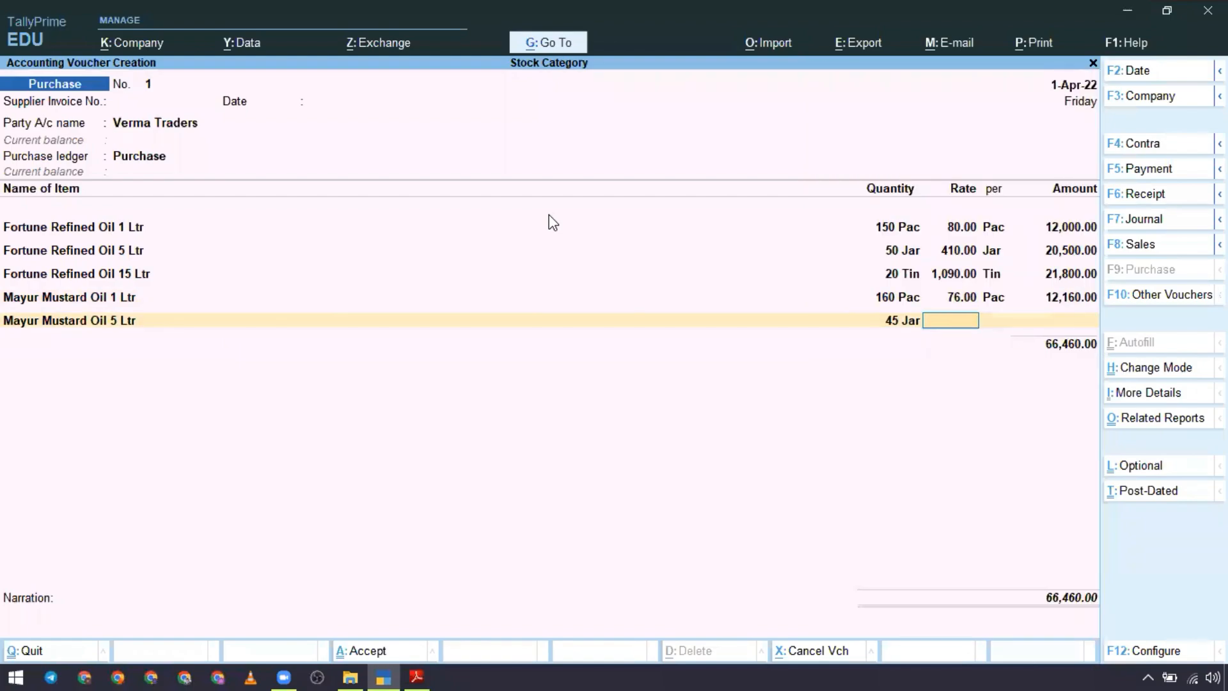
key(alt+Tab)
key(alt+Tab)
text(380)
key(Return)
key(Return)
key(Return)
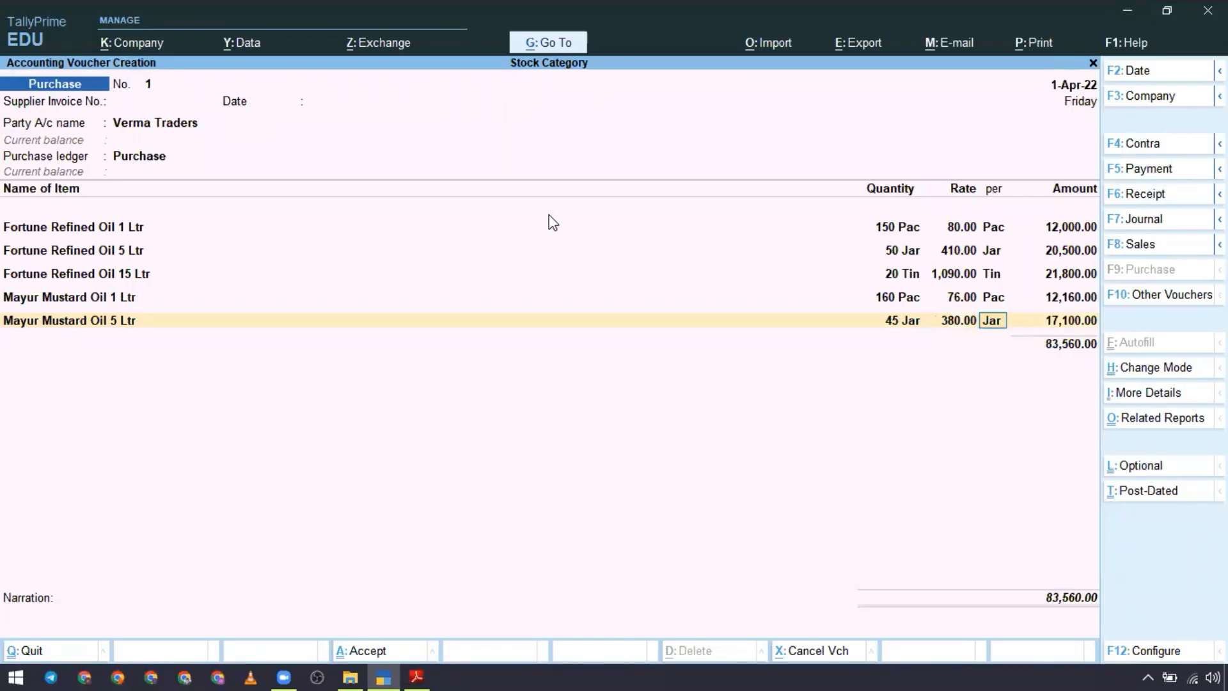
Step: Add Mayur Mustard Oil 15 Ltr to the purchase voucher with quantity 25 Tin and rate 1,140, following the case study PDF
key(alt+Tab)
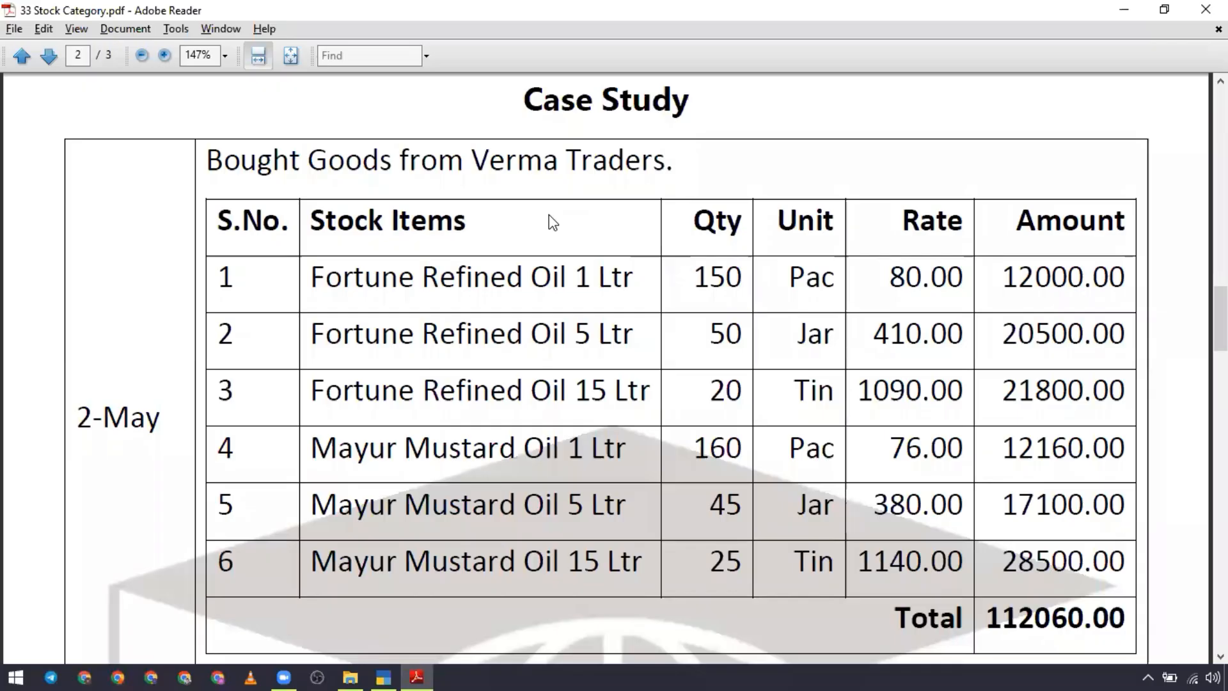
key(alt+Tab)
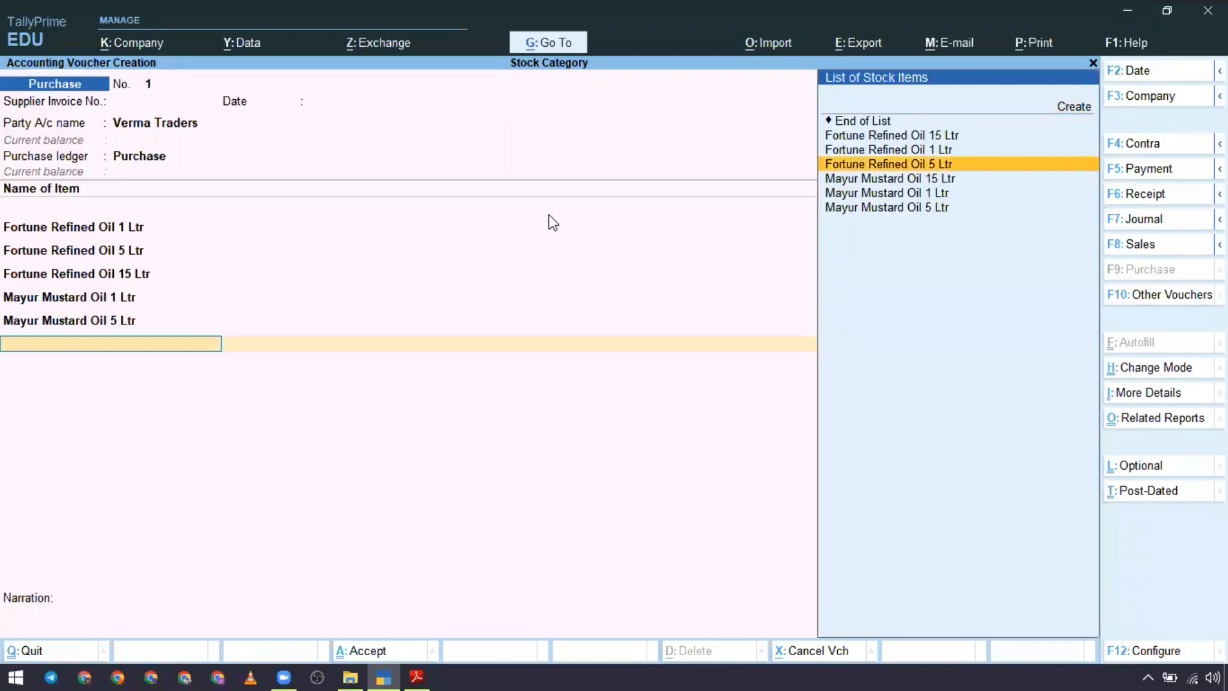
key(Down)
key(Return)
text(25)
key(Return)
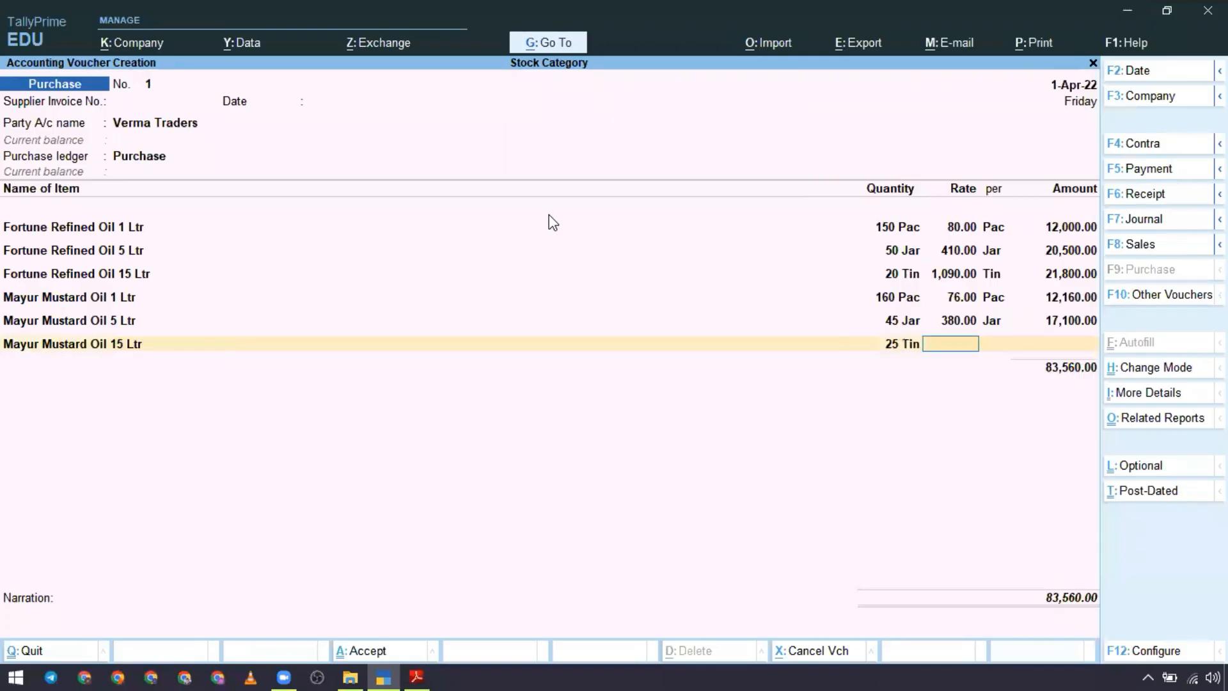
key(alt+Tab)
key(alt+Tab)
text(1,140)
key(Return)
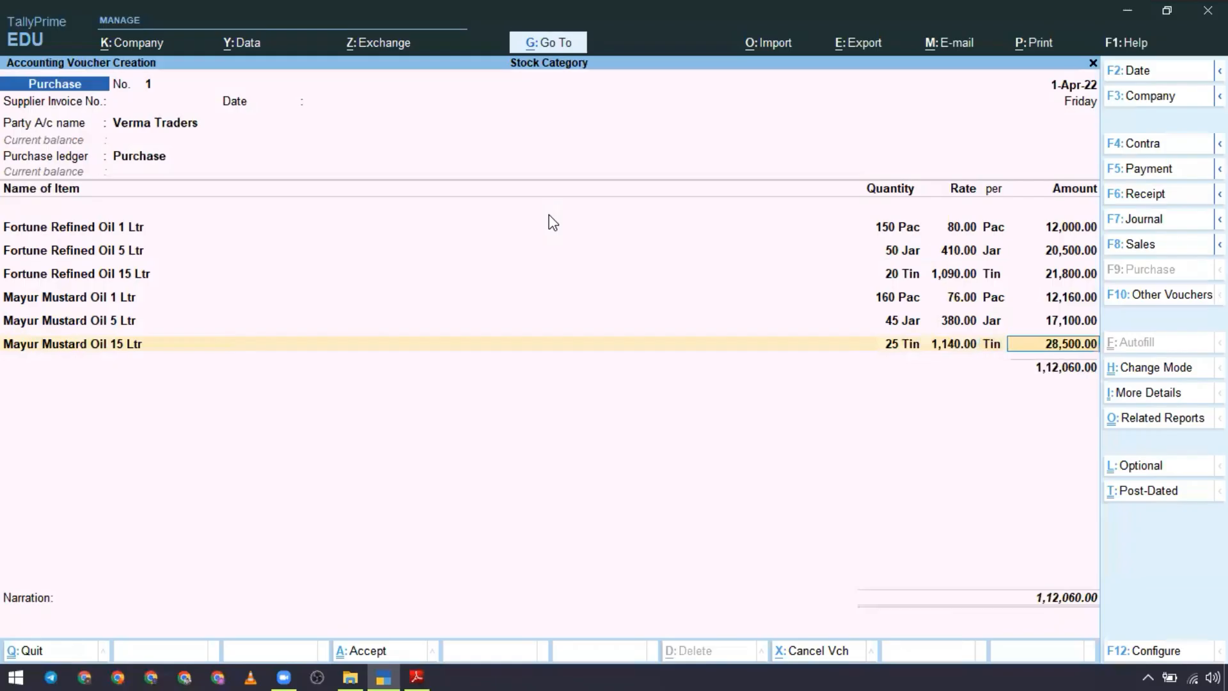
Step: Check the voucher total against the case study total in Adobe Reader, then end the item list and save the purchase voucher in TallyPrime
key(alt+Tab)
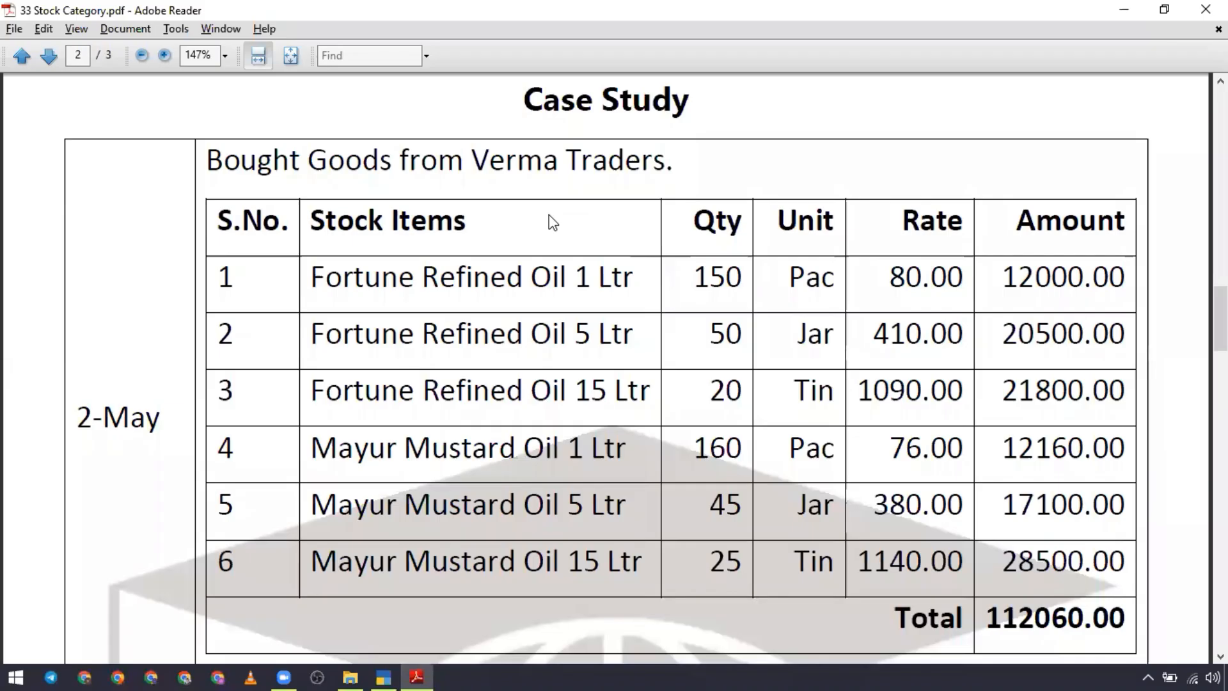
drag(985, 623, 1128, 623)
click(1075, 566)
key(alt+Tab)
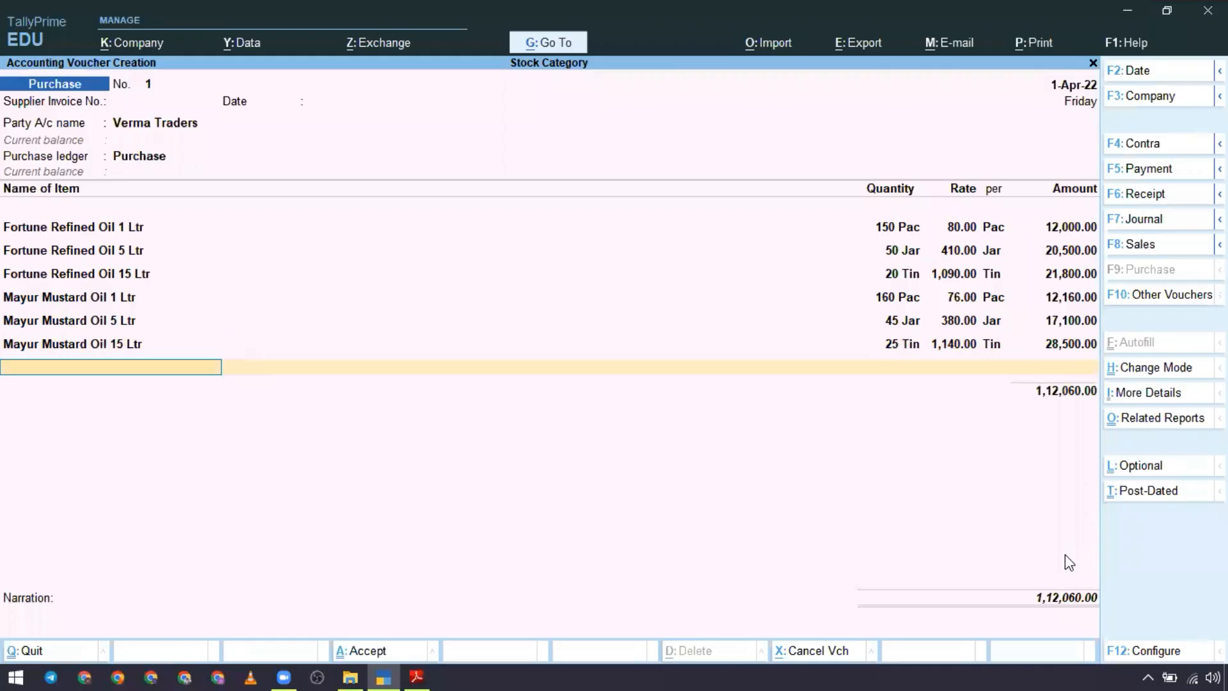
key(Return)
key(Return)
key(Return)
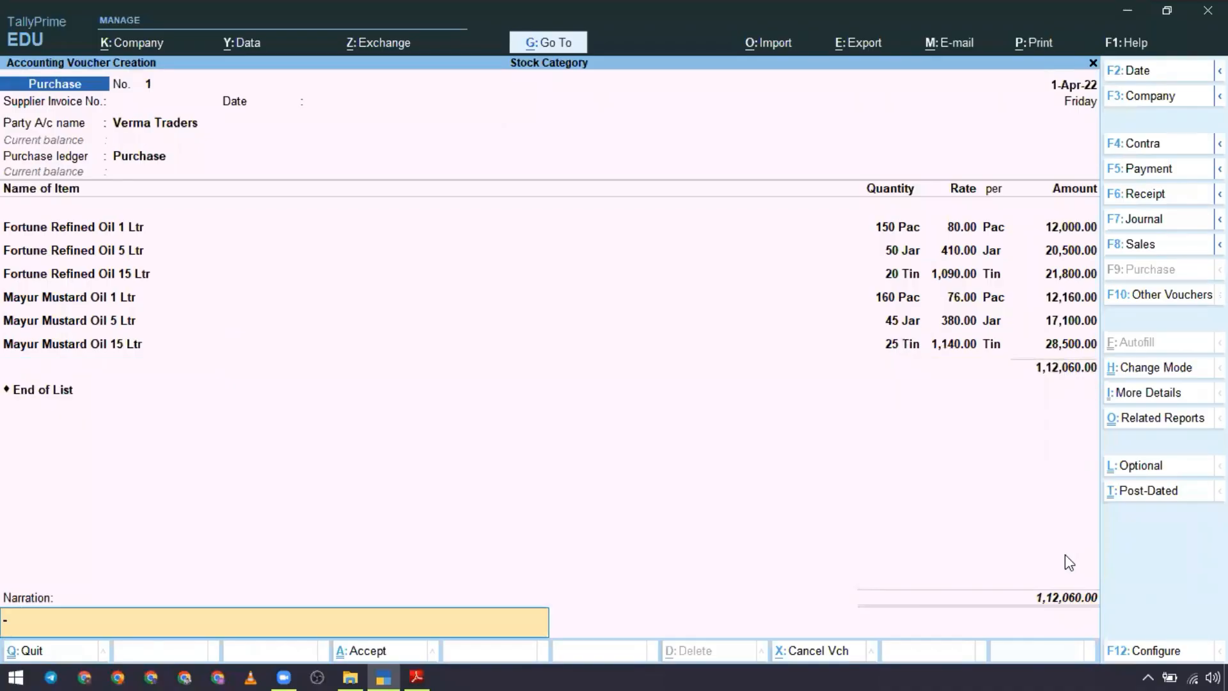
key(Return)
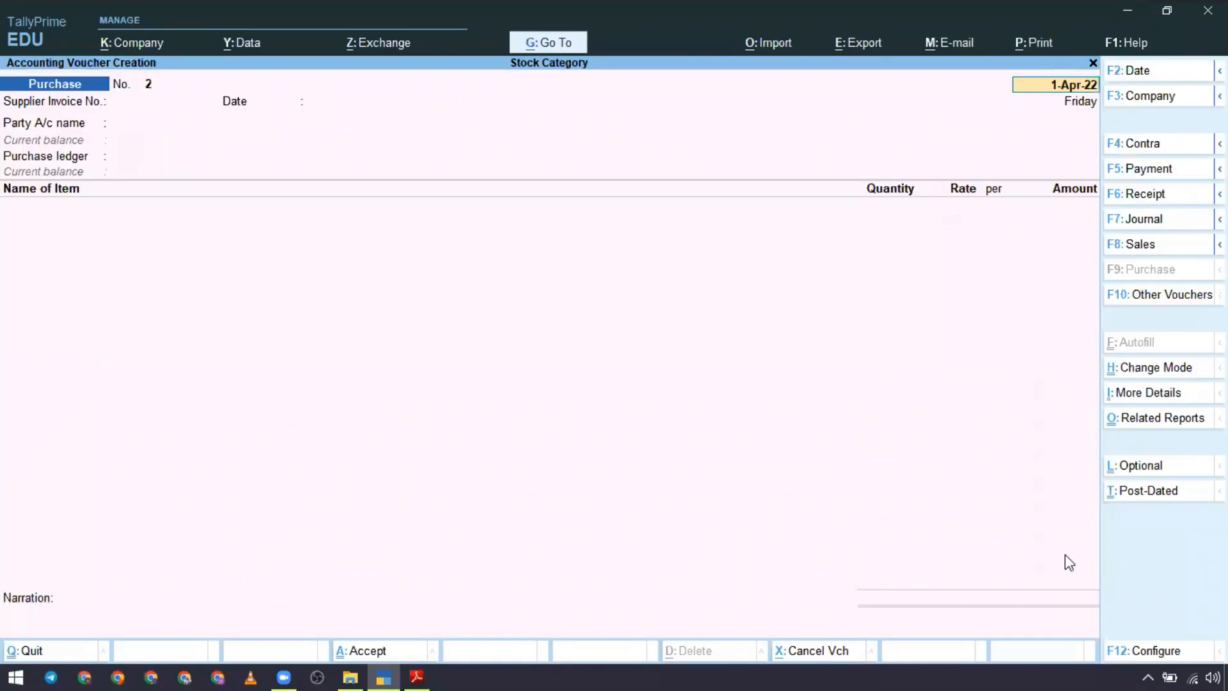
Step: Check the purchase transaction's date in the case study PDF in Adobe Reader and return to TallyPrime
key(alt+Tab)
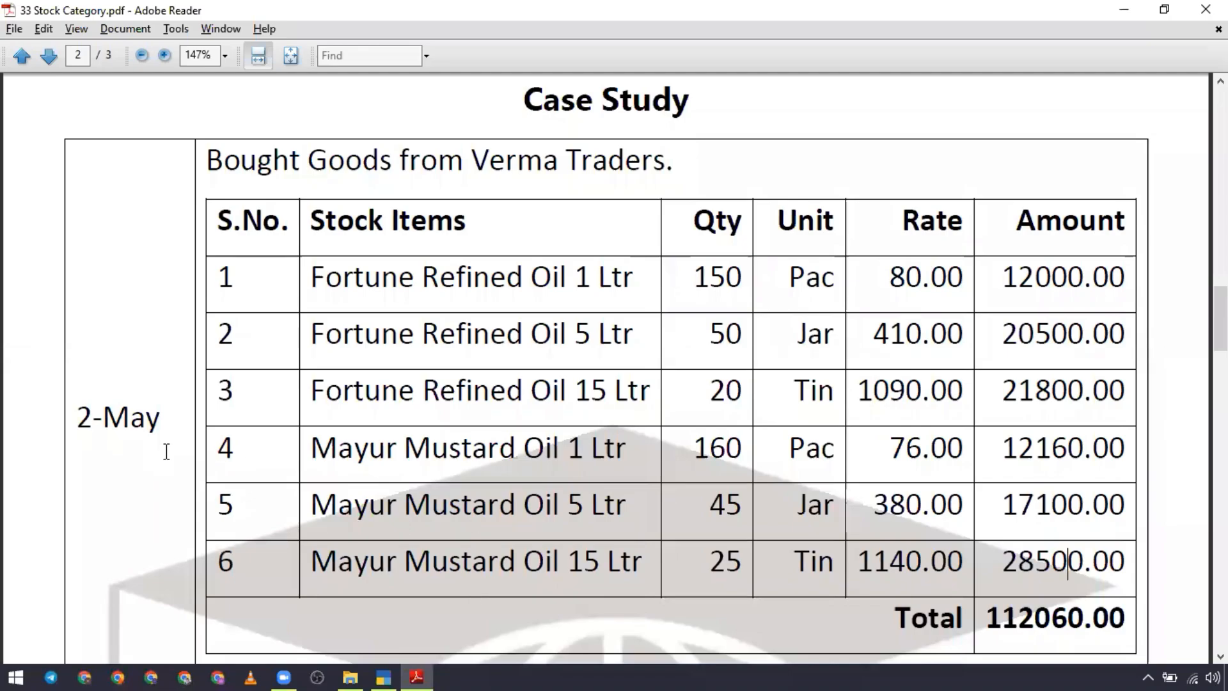
key(alt+Tab)
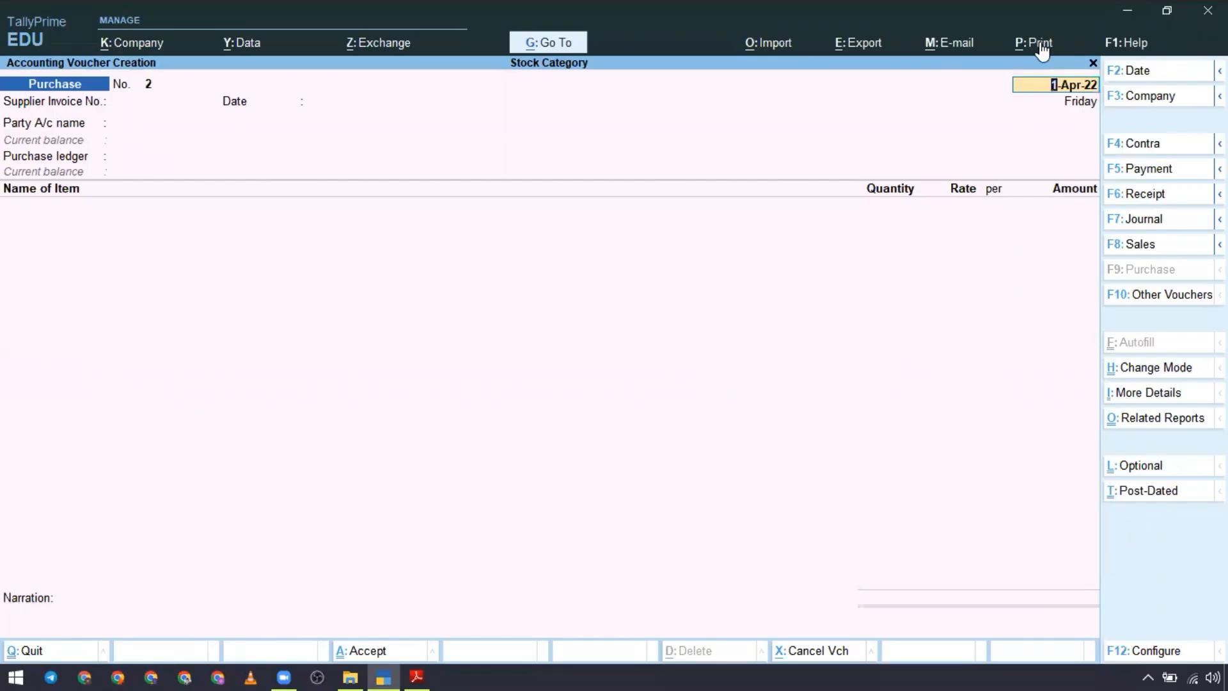
Step: Change the new purchase voucher's date to 2-May-22 and leave the blank voucher without saving it
key(F2)
text(2-5)
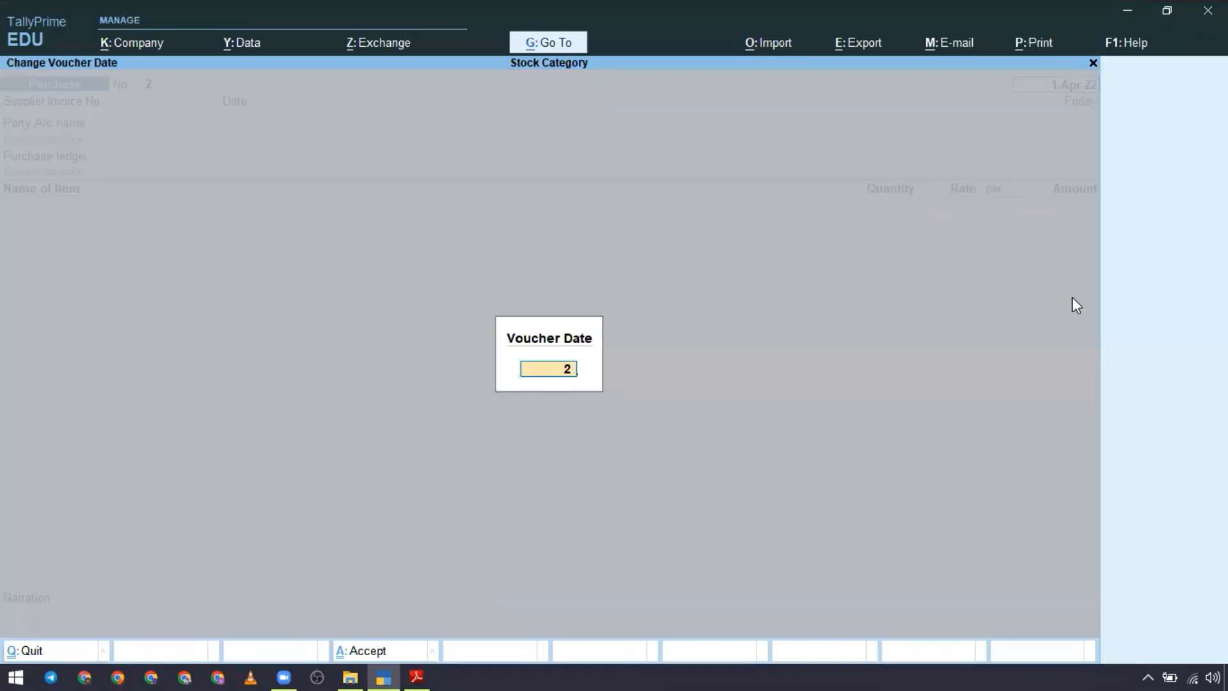
key(Return)
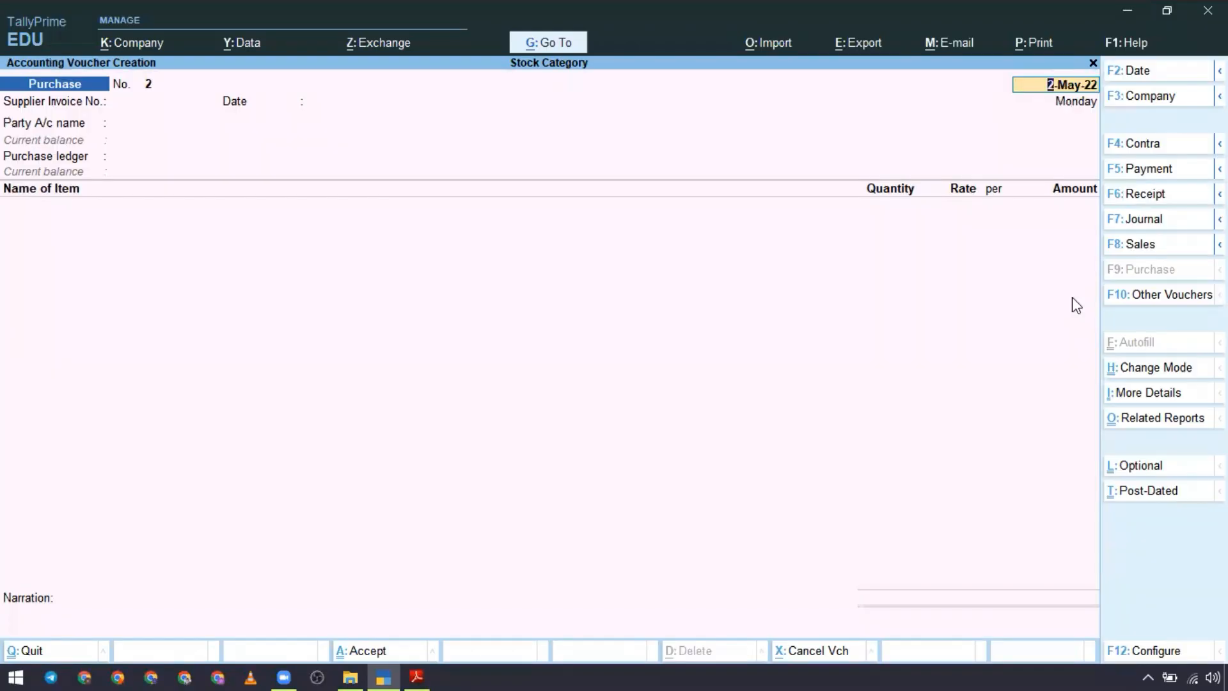
key(Escape)
key(n)
key(Escape)
Step: Open the Day Book with the period starting 1-Apr-22 and open the Verma Traders purchase voucher for alteration
key(d)
key(d)
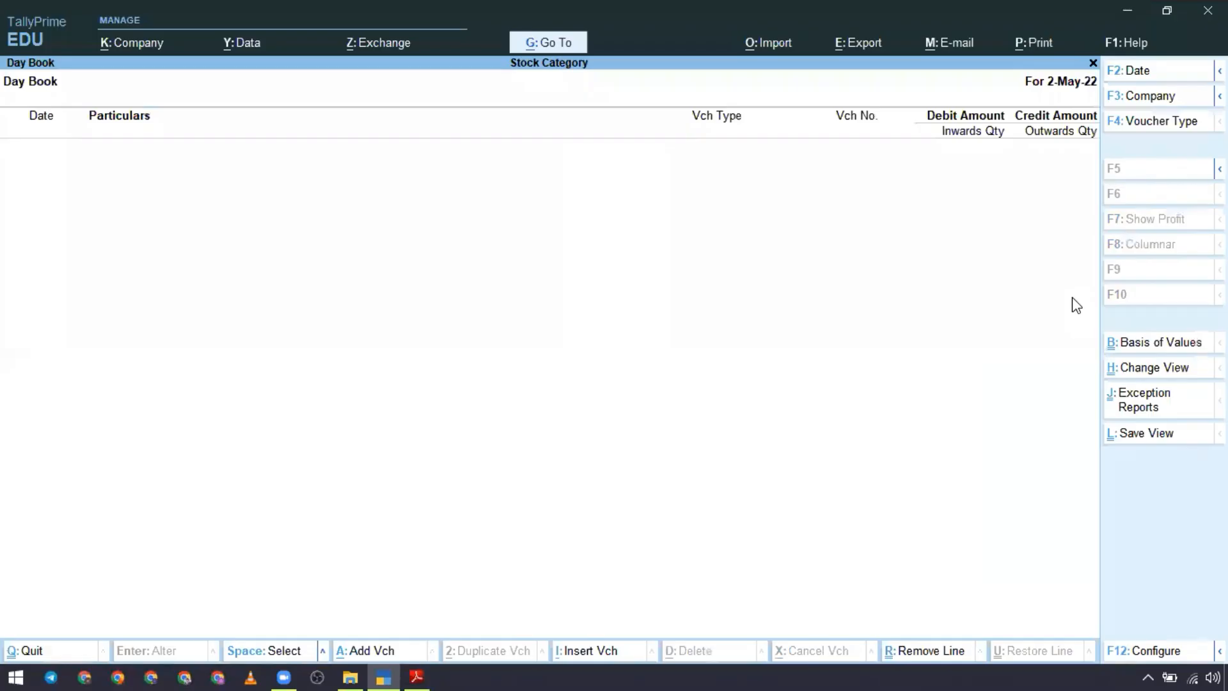
key(F2)
text(1-4)
key(Return)
key(Return)
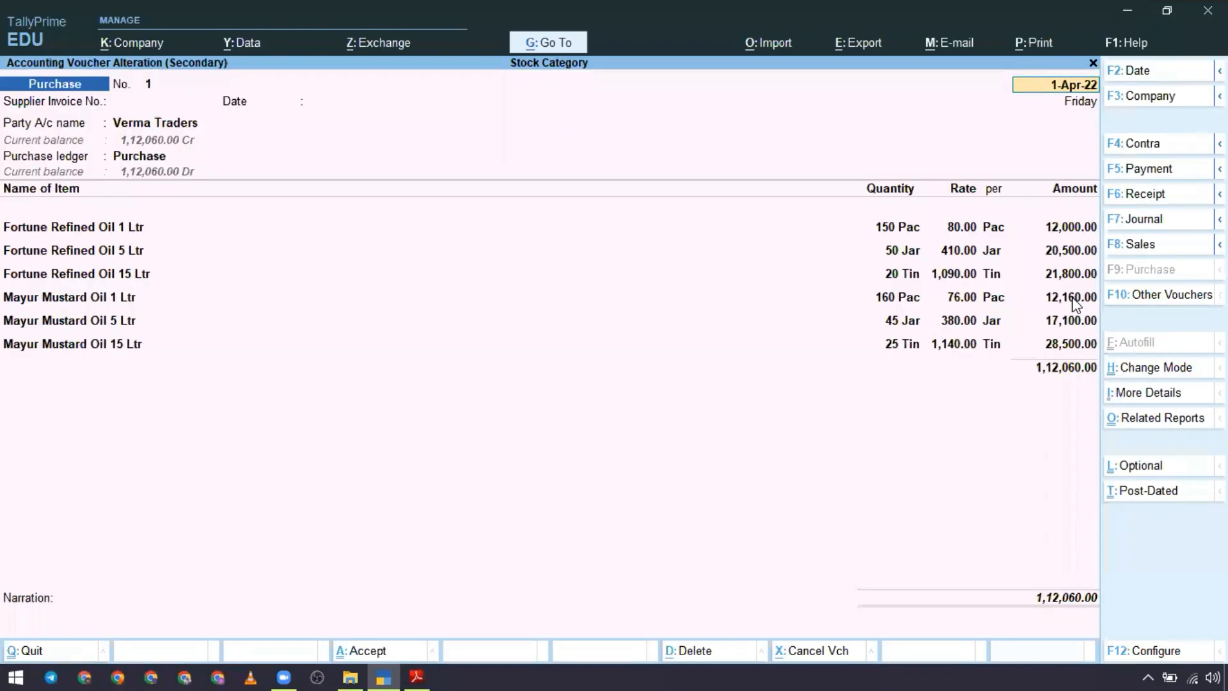
Step: Set the Verma Traders purchase voucher's date to 2-May-22 and save the voucher
key(F2)
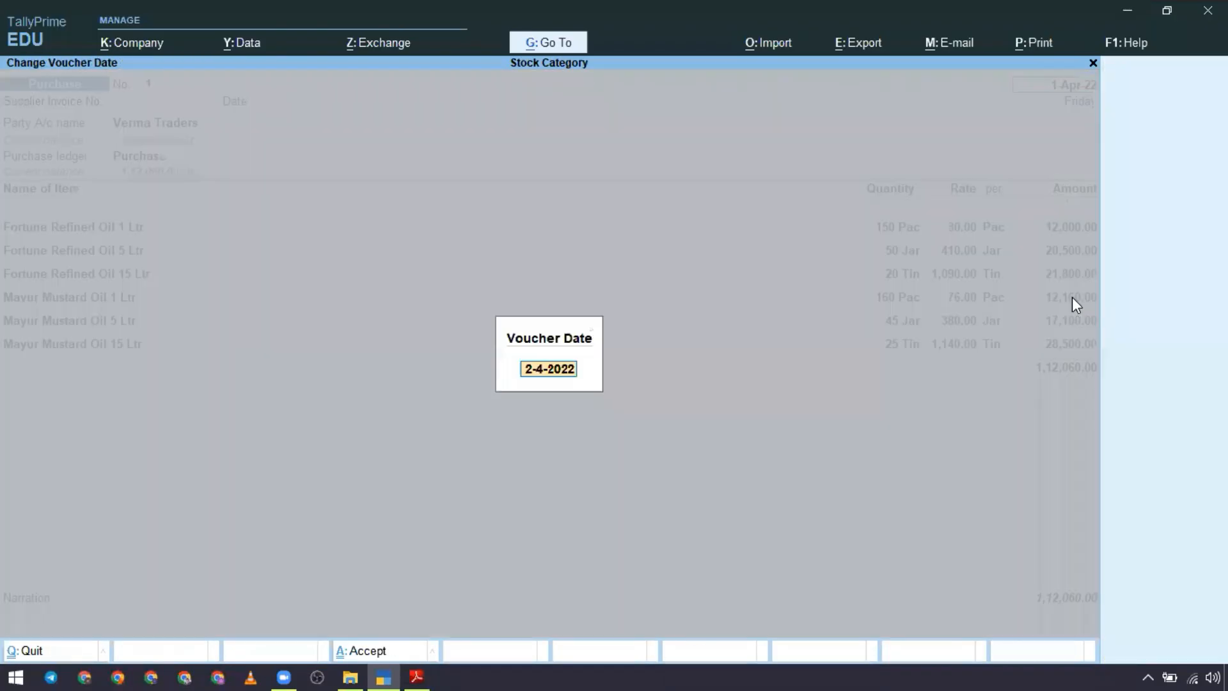
text(2-5)
key(Return)
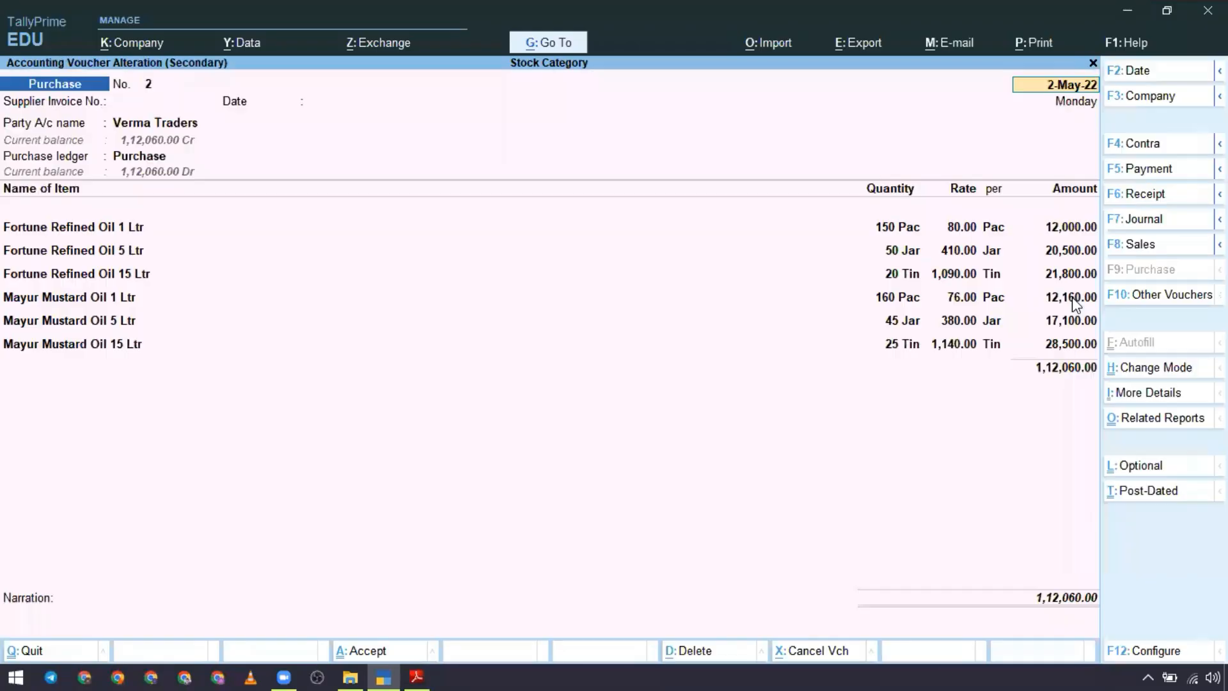
key(ctrl+a)
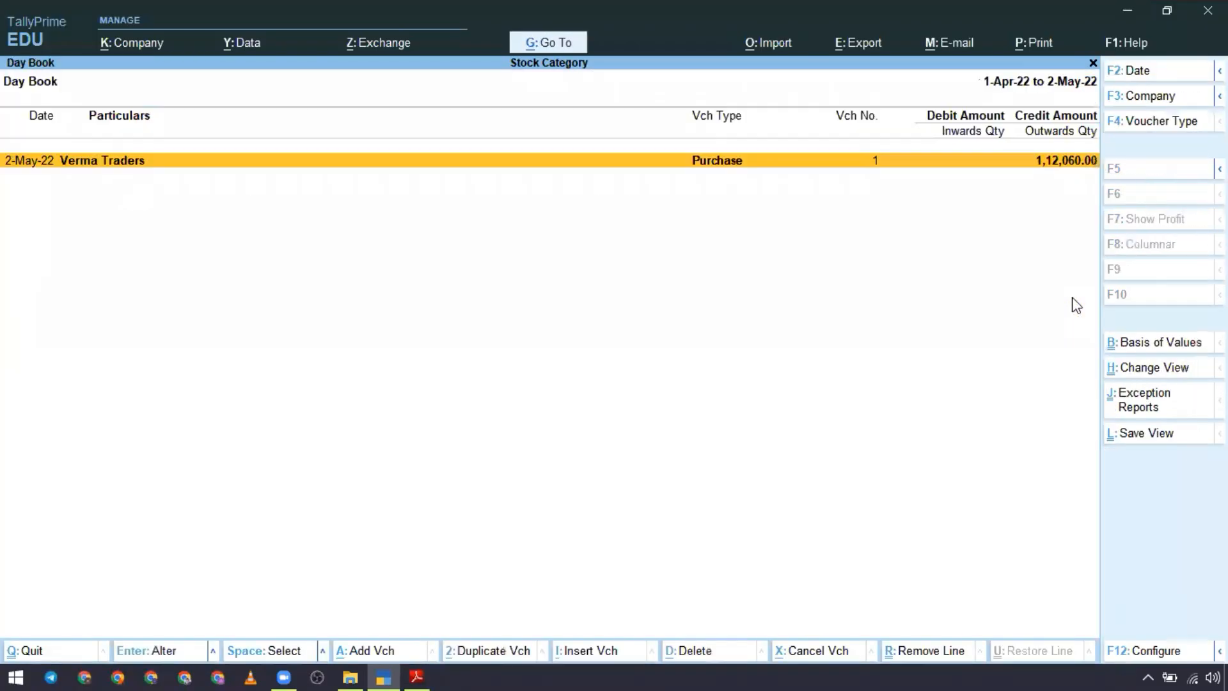
Step: Review the date, party and items of the sale transaction in the case study PDF in Adobe Reader
key(alt+Tab)
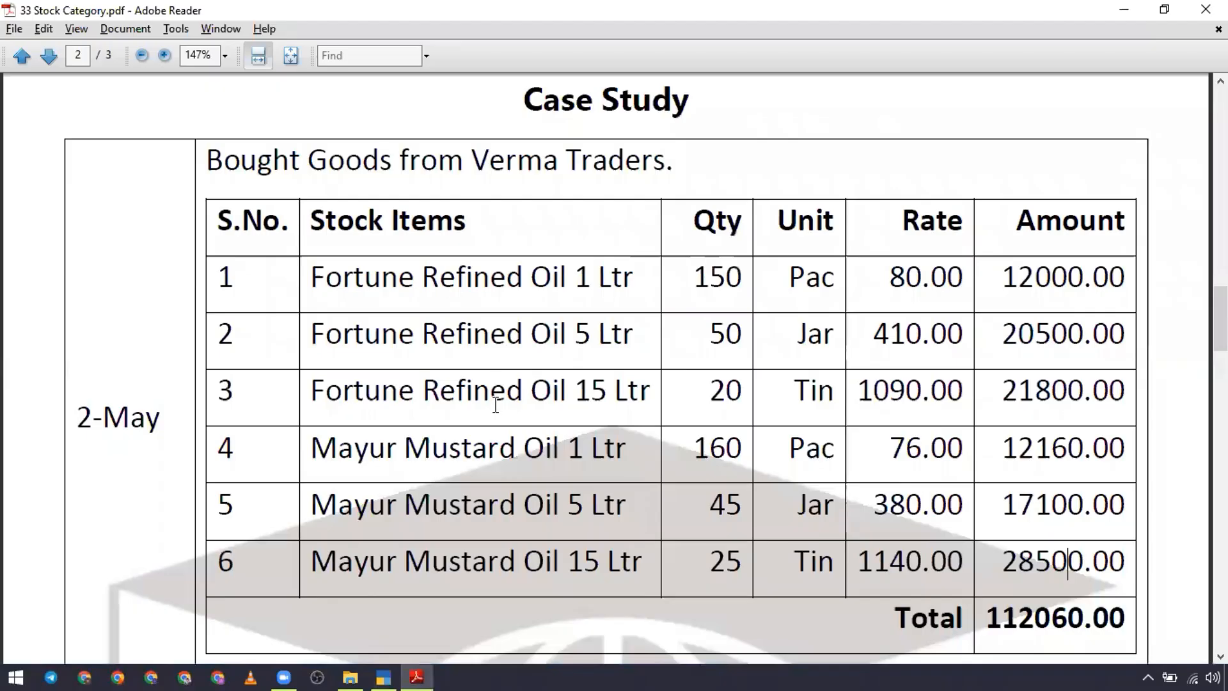
scroll(496, 404, down, 10)
scroll(494, 406, up, 5)
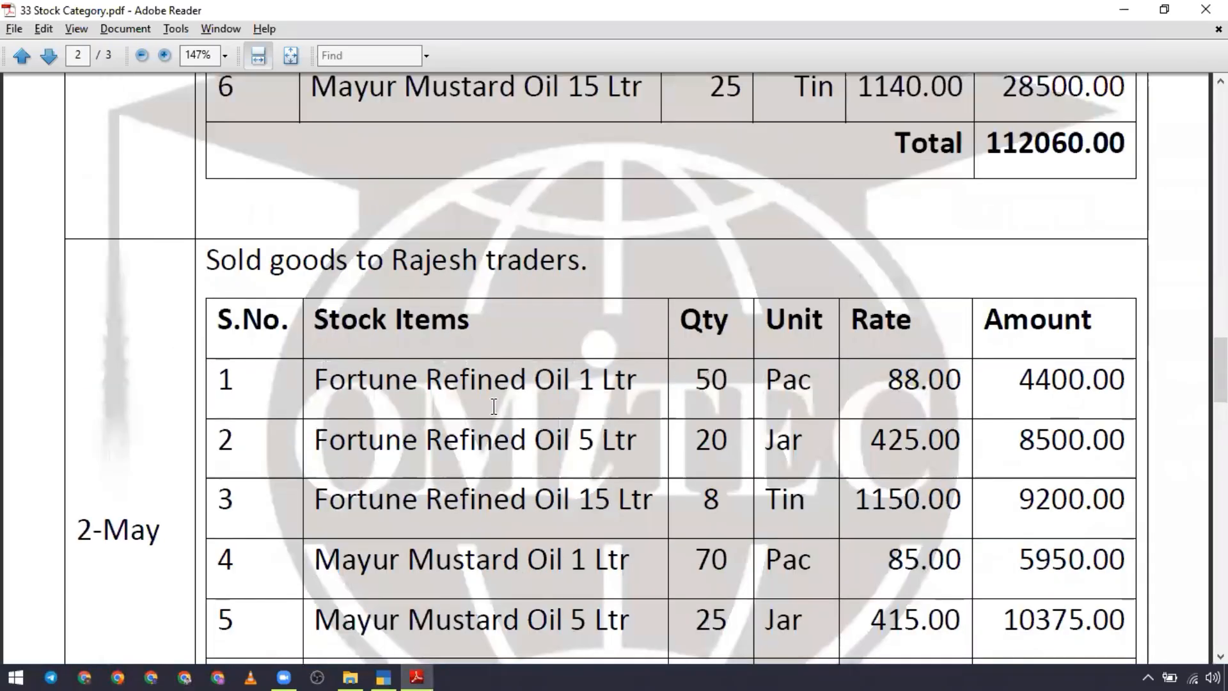
scroll(493, 406, down, 1)
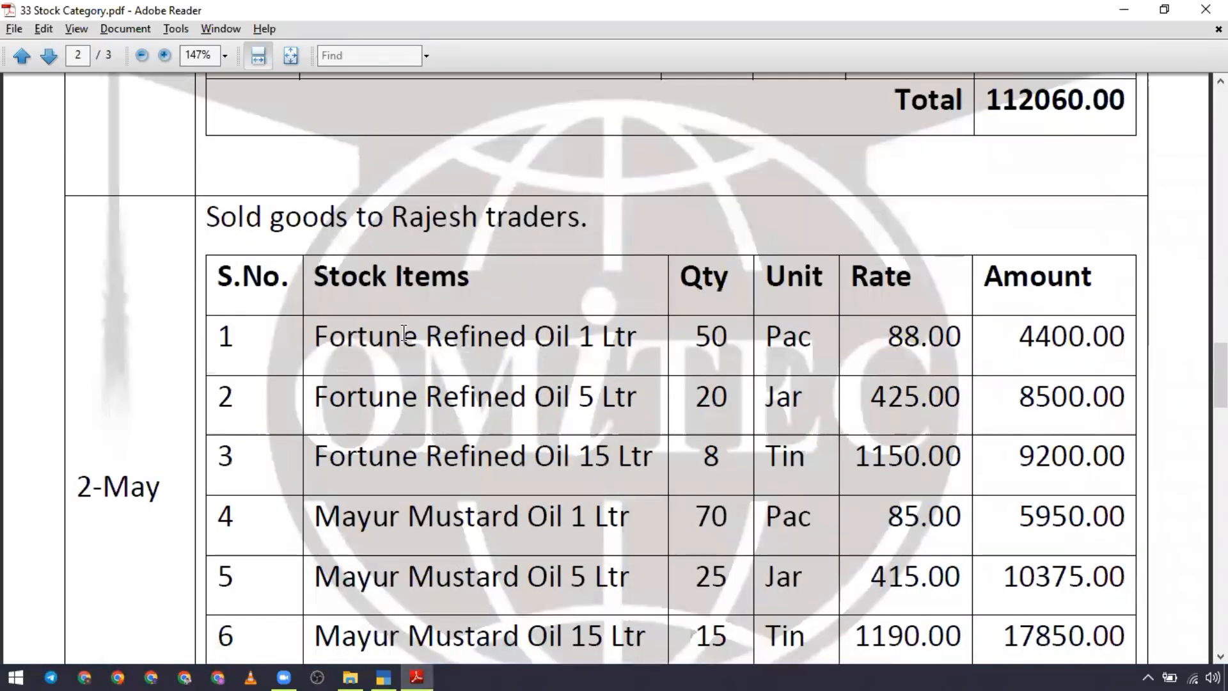
scroll(479, 312, down, 1)
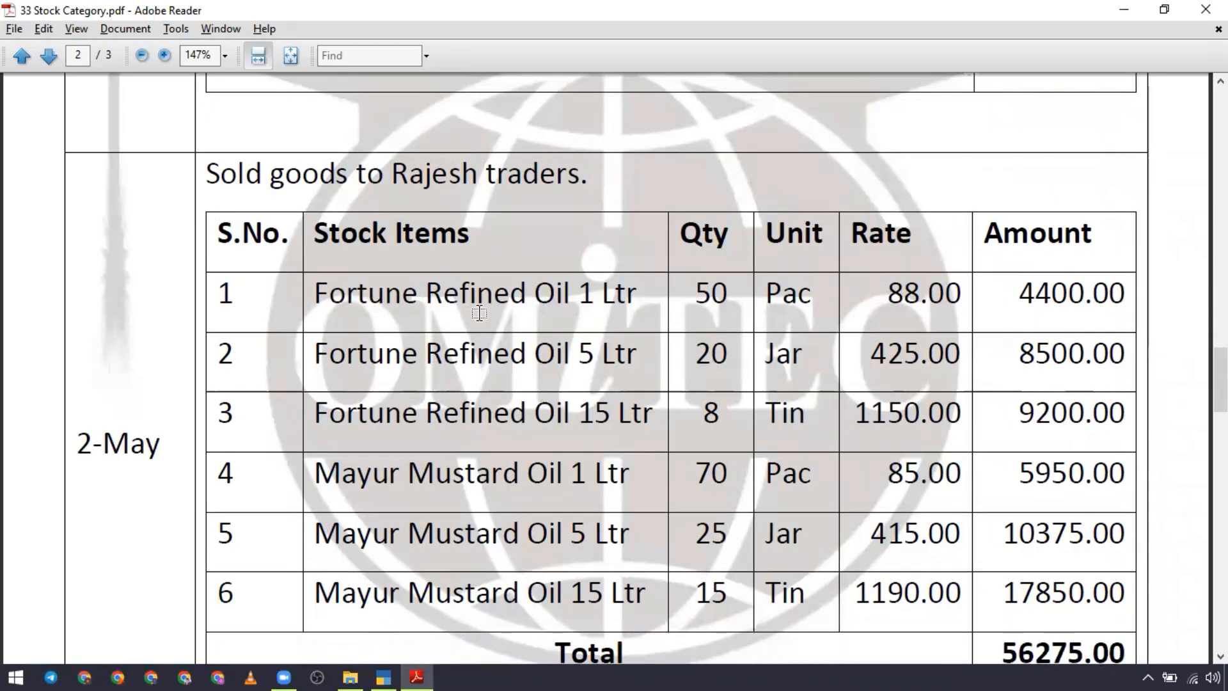
Step: Switch to TallyPrime, leave the Day Book and start a new sales voucher dated 2-May-22
key(alt+Tab)
key(Escape)
key(Escape)
key(Escape)
key(Escape)
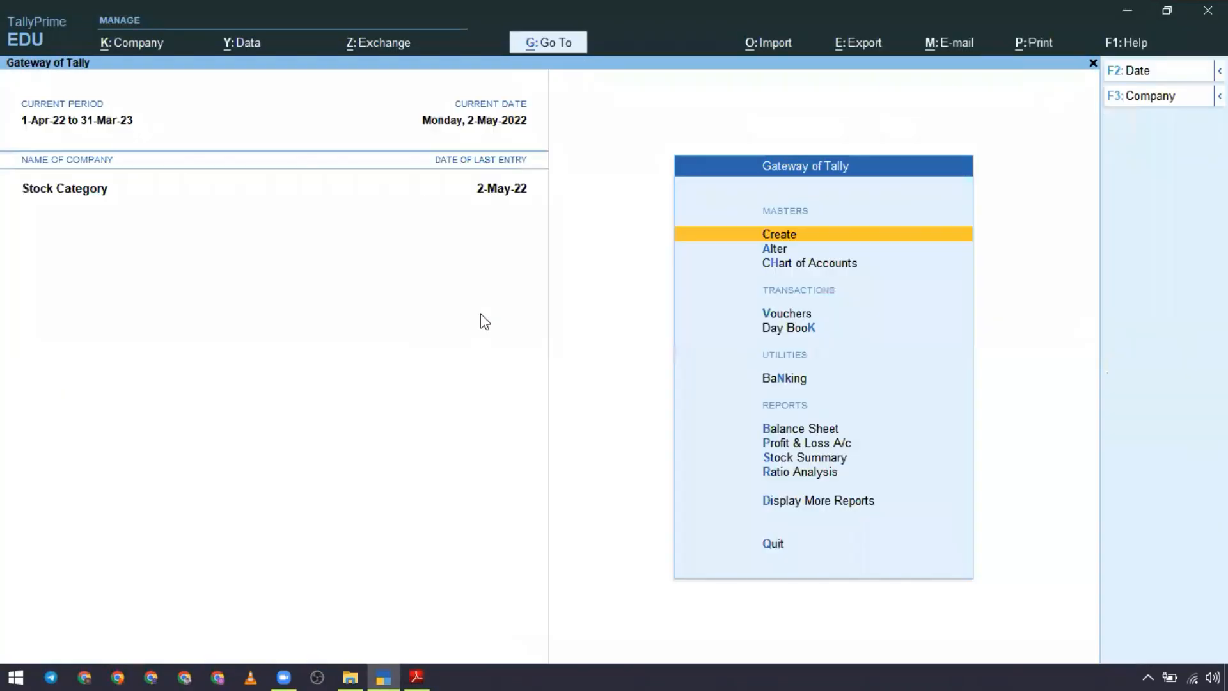
key(v)
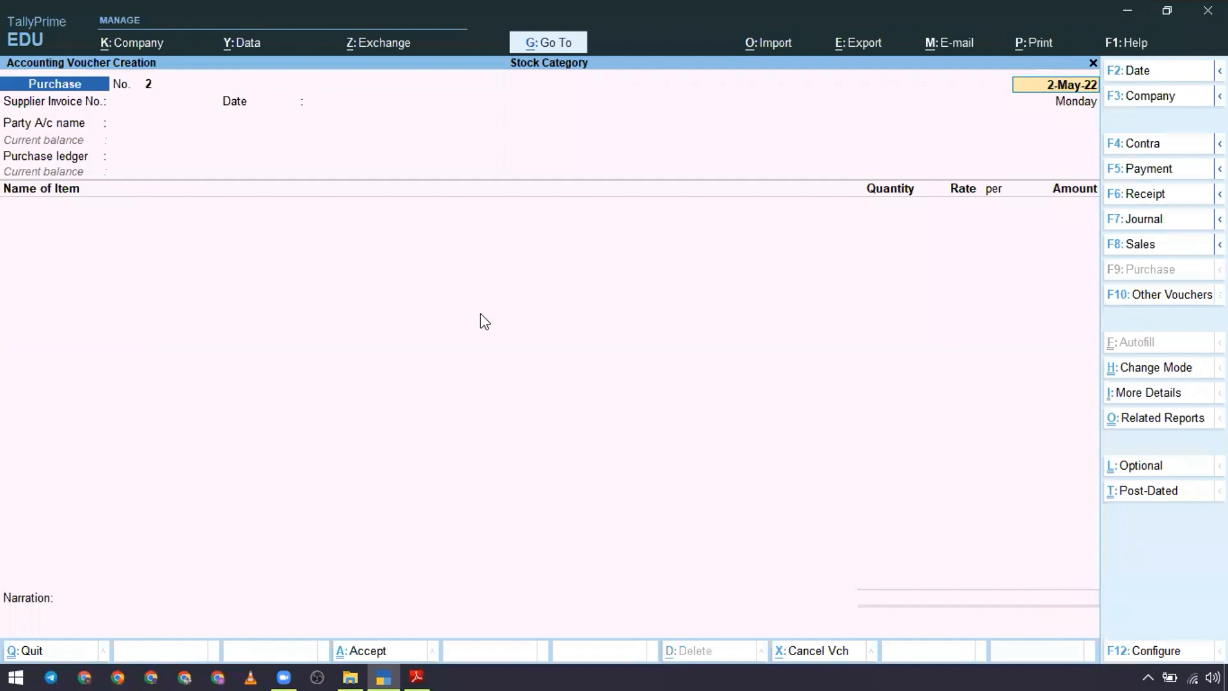
key(Escape)
key(Return)
key(Up)
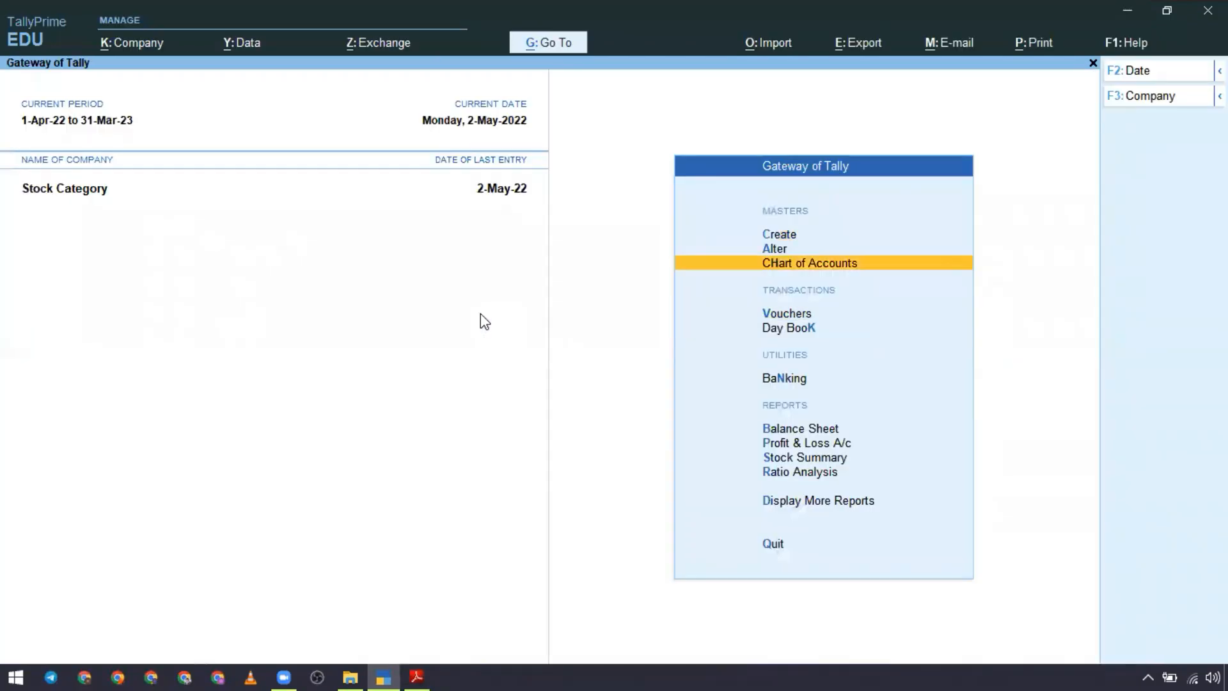
key(Down)
key(Return)
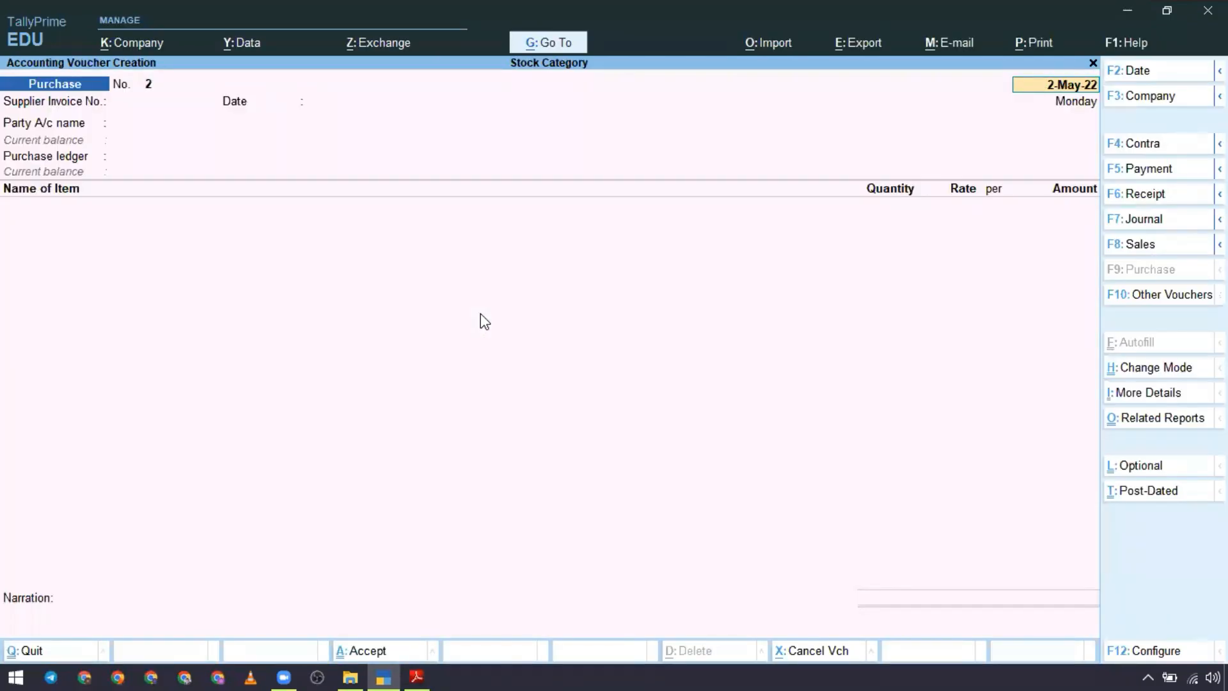
key(F8)
key(Return)
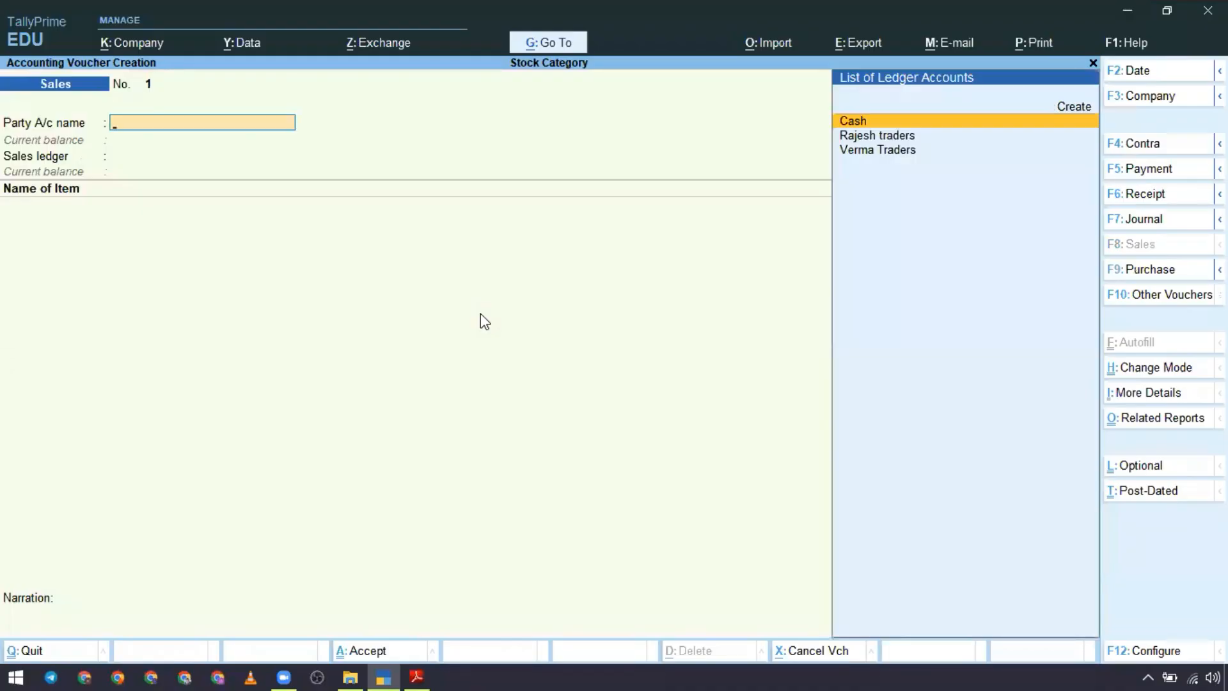
Step: Check the buyer in the case study PDF, then choose Rajesh traders as the party and Sales as the sales ledger
key(alt+Tab)
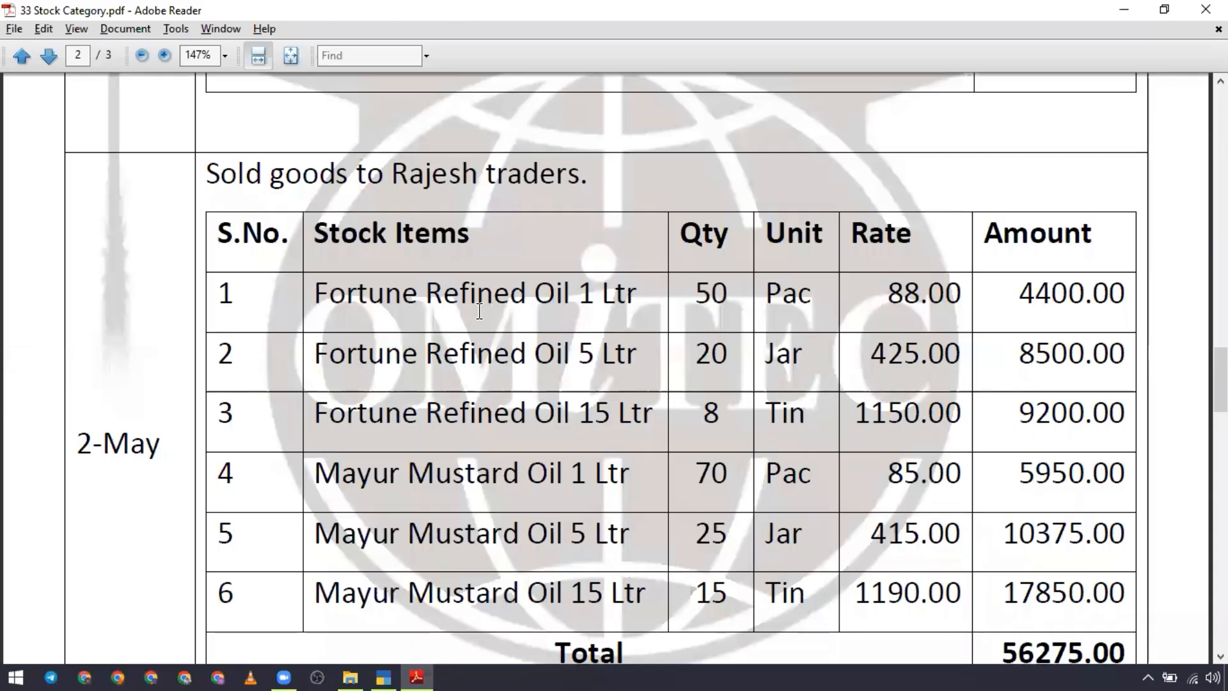
key(alt+Tab)
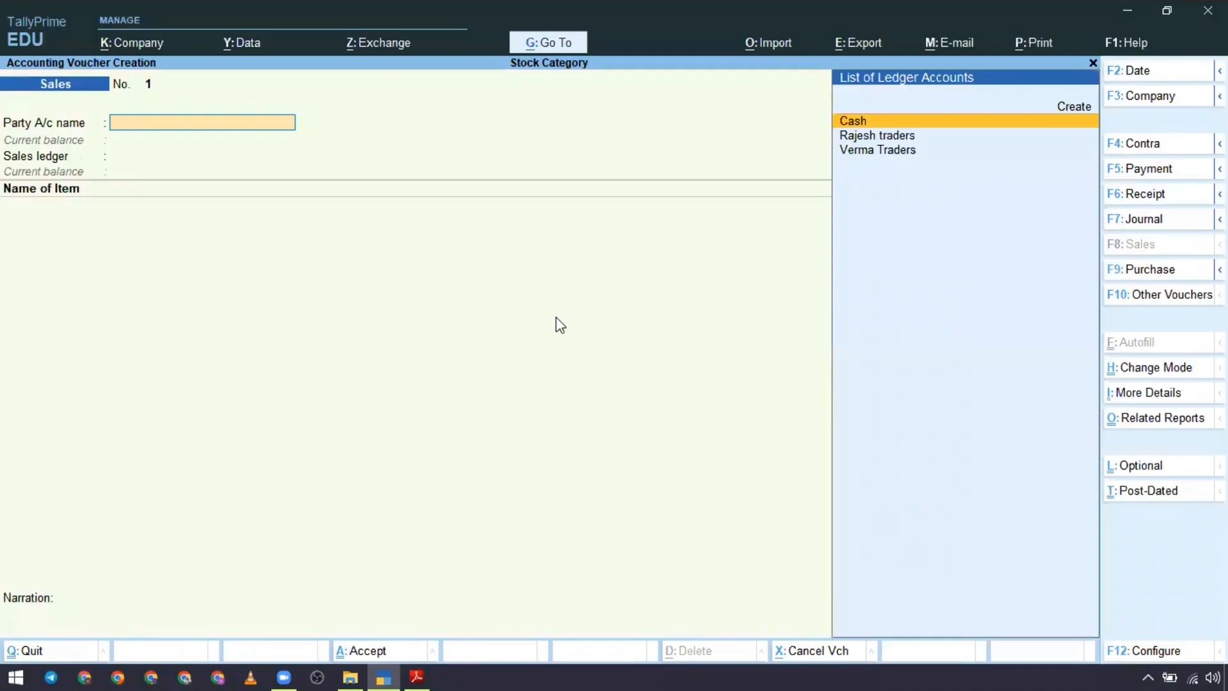
key(Down)
key(Return)
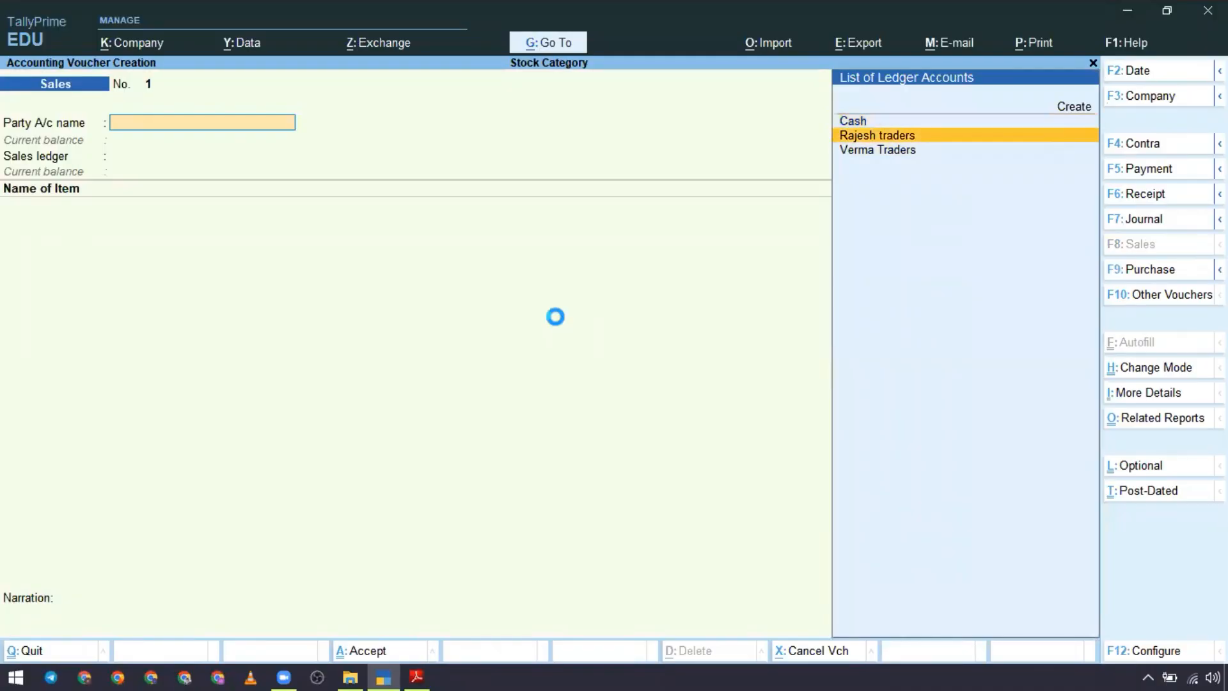
key(Return)
key(Return)
key(Return)
key(Return)
key(Return)
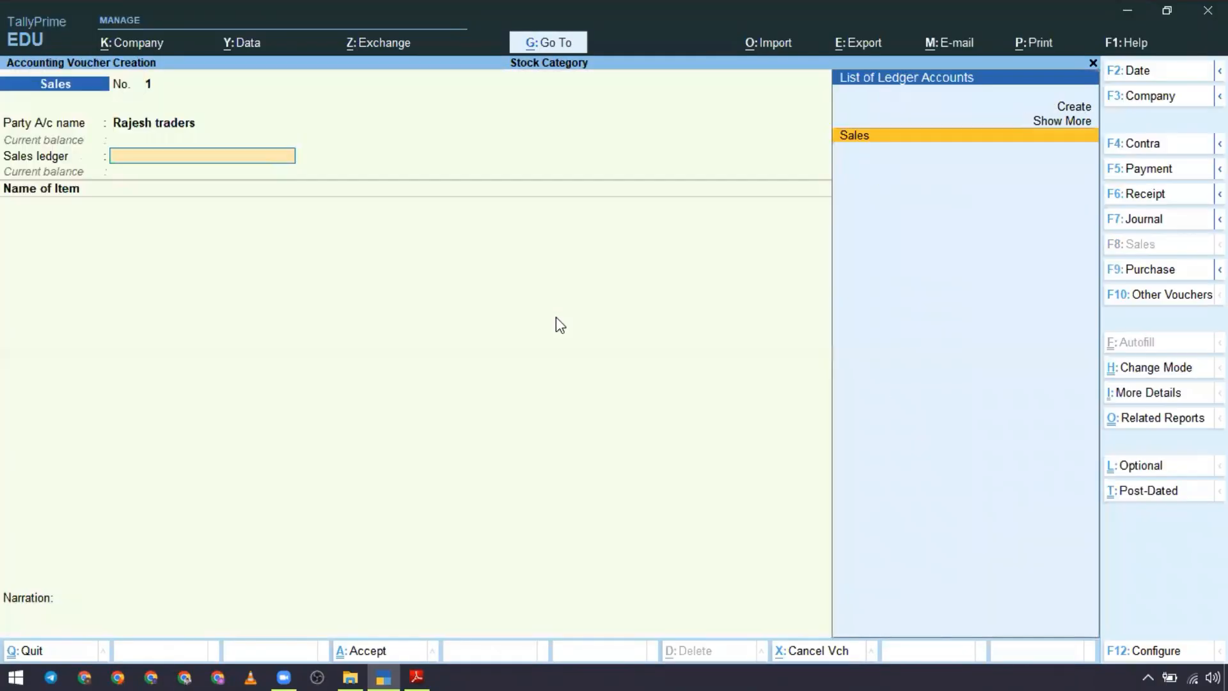
key(Return)
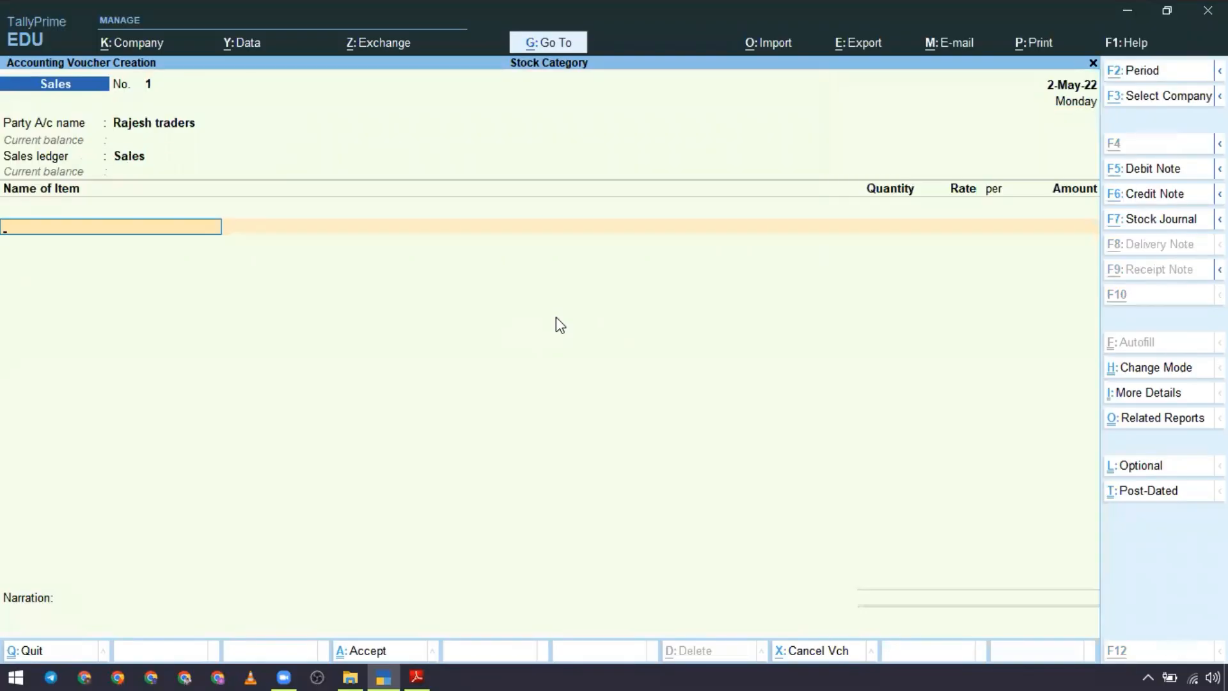
Step: Add Fortune Refined Oil 1 Ltr to the sales voucher with quantity 50 Pac and rate 88, following the case study PDF
key(alt+Tab)
key(alt+Tab)
text(F)
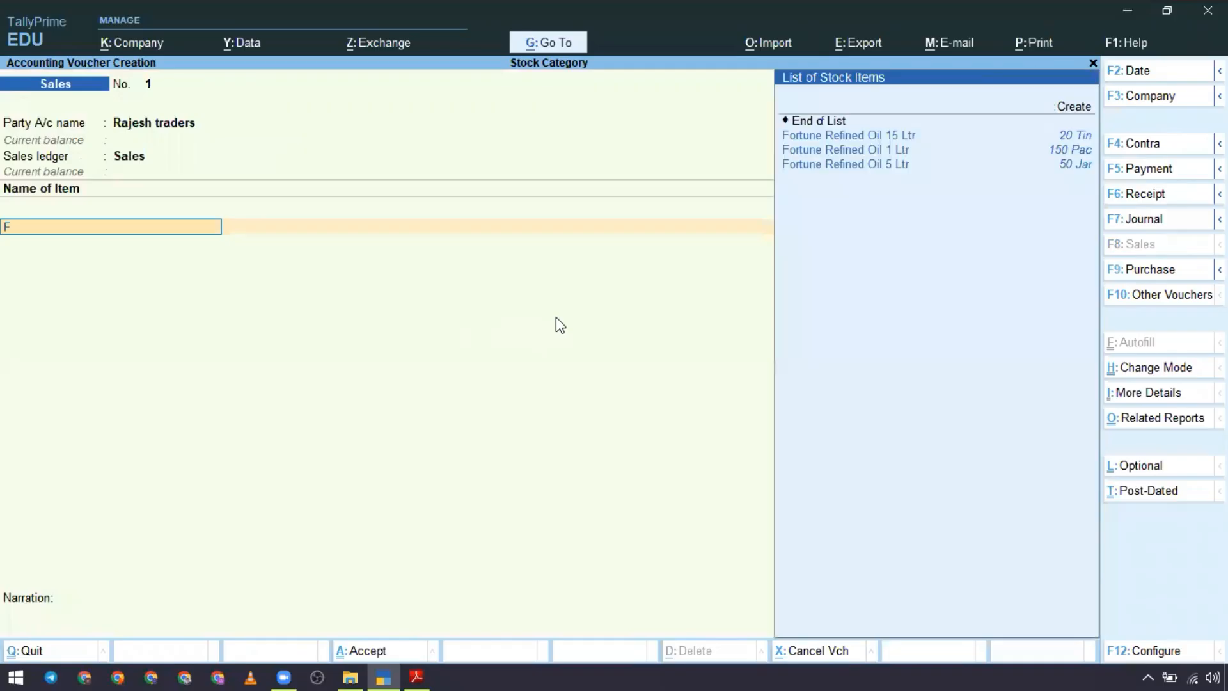
key(Down)
key(Down)
key(Up)
key(Return)
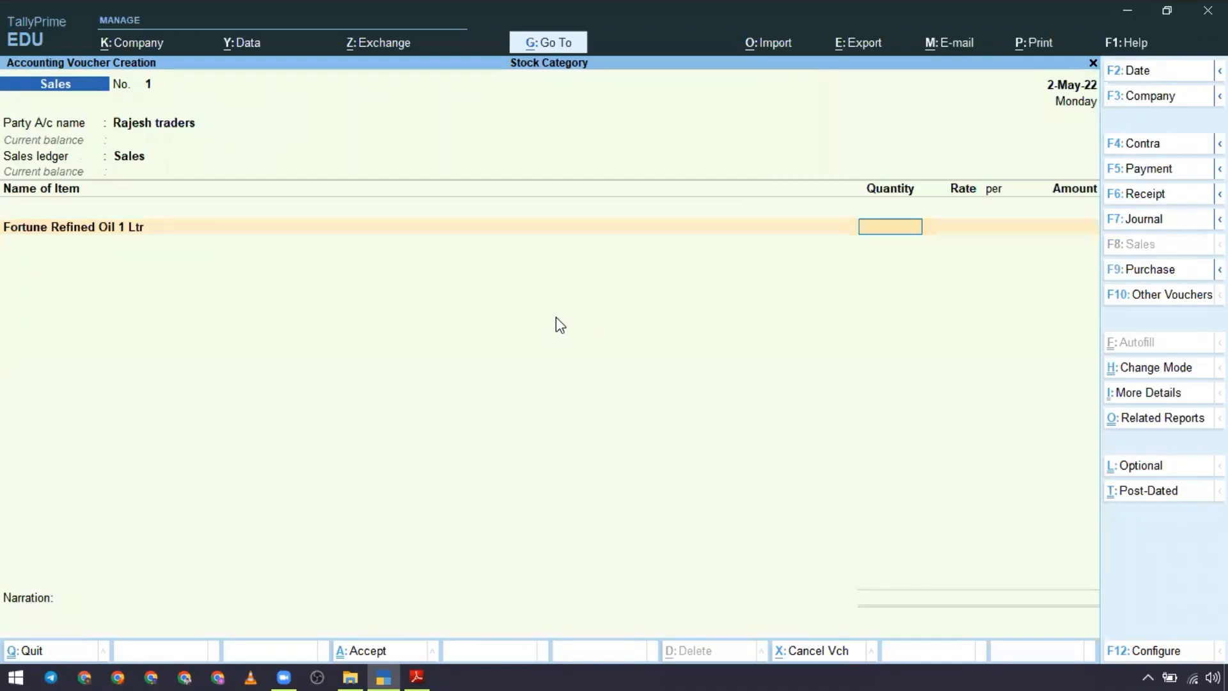
key(alt+Tab)
key(alt+Tab)
text(50)
key(Return)
text(88)
key(Return)
key(Return)
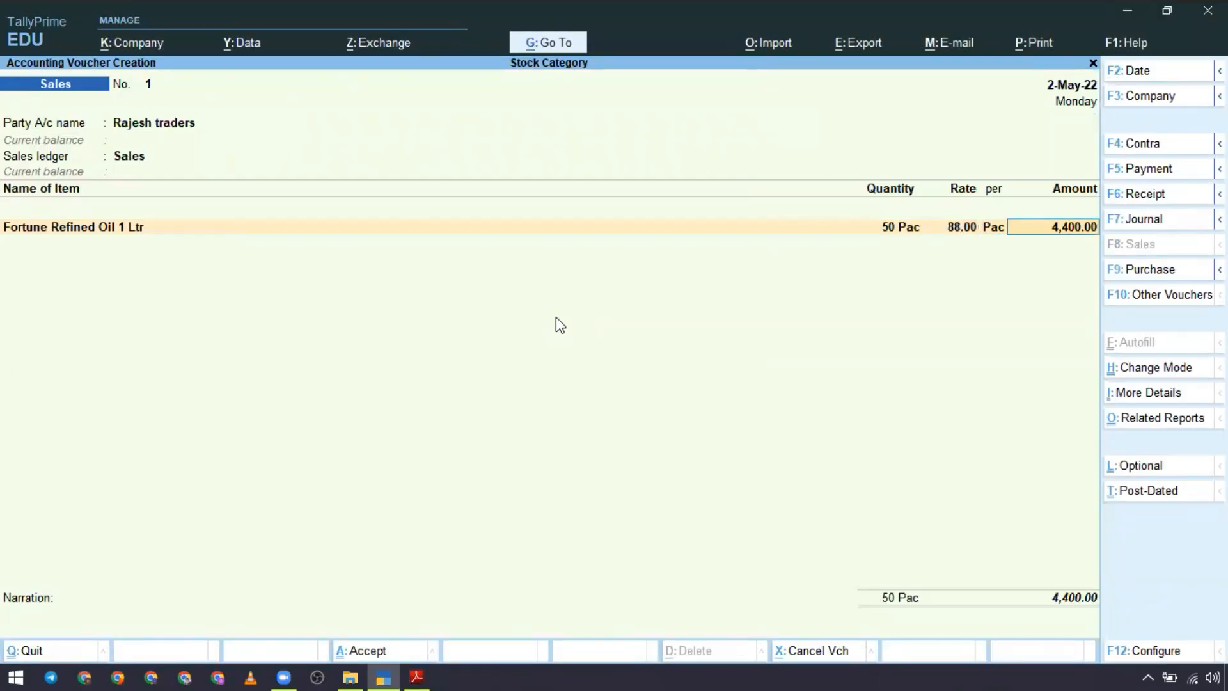
key(Return)
Step: Add Fortune Refined Oil 5 Ltr to the sales voucher with quantity 20 Jar and rate 425, following the case study PDF
key(alt+Tab)
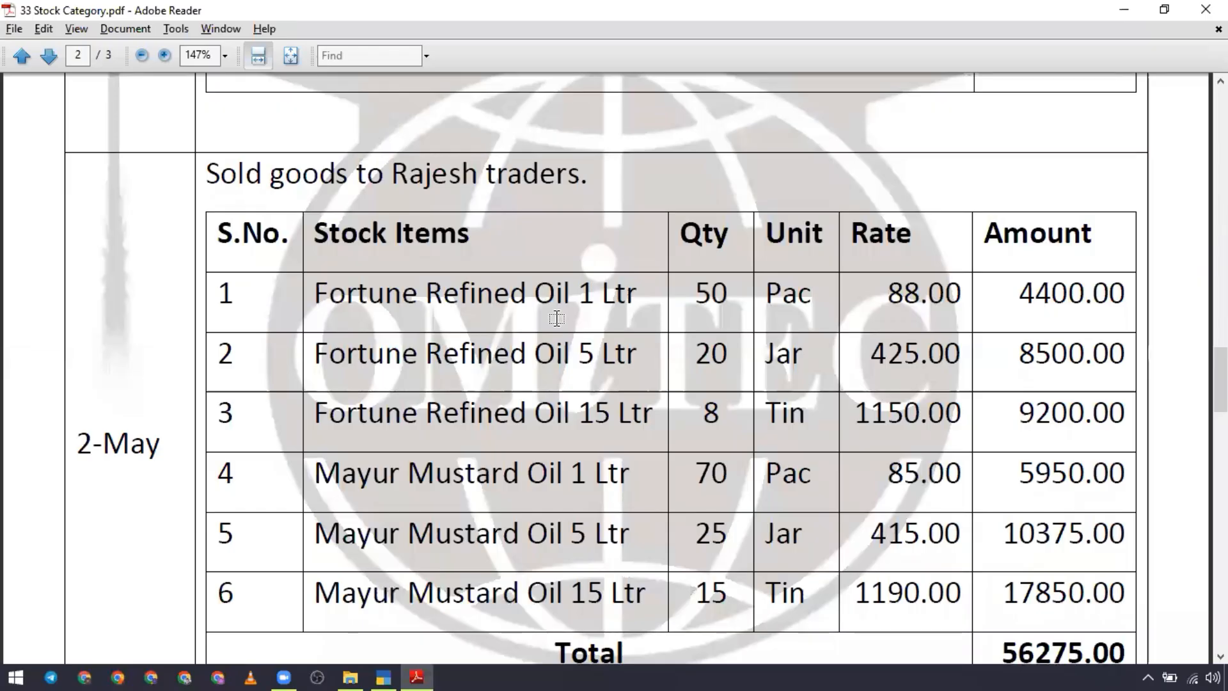
key(alt+Tab)
key(Down)
key(Return)
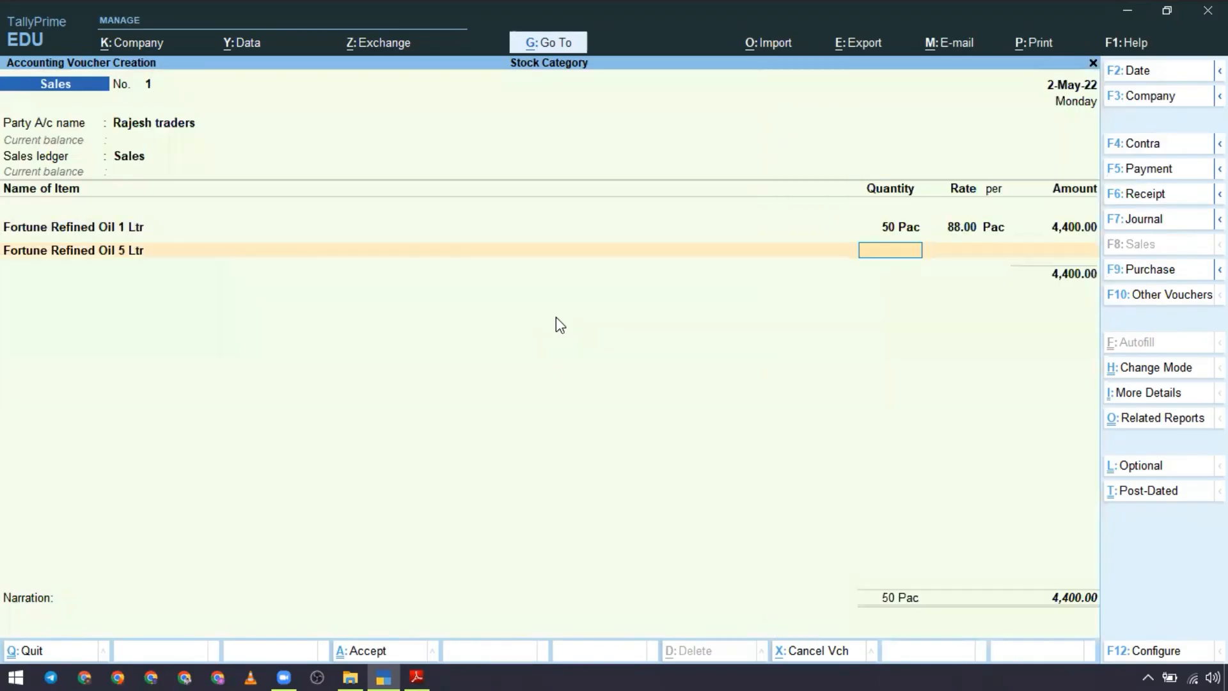
key(alt+Tab)
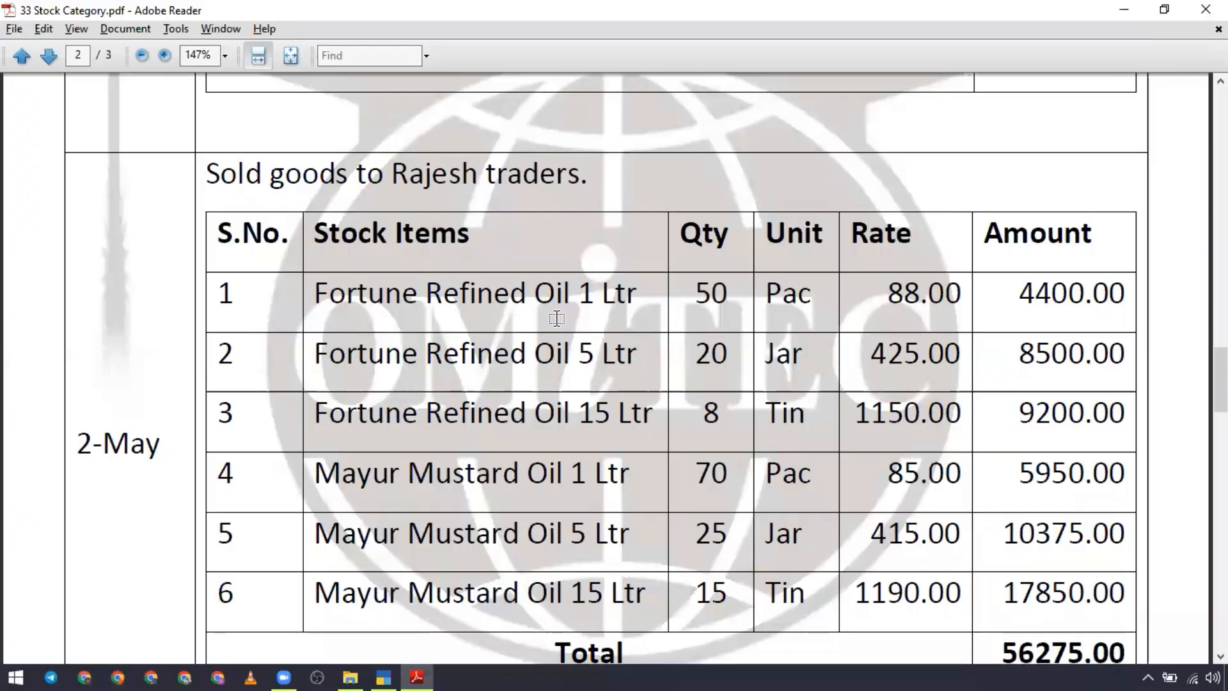
key(alt+Tab)
text(20)
key(Return)
text(425)
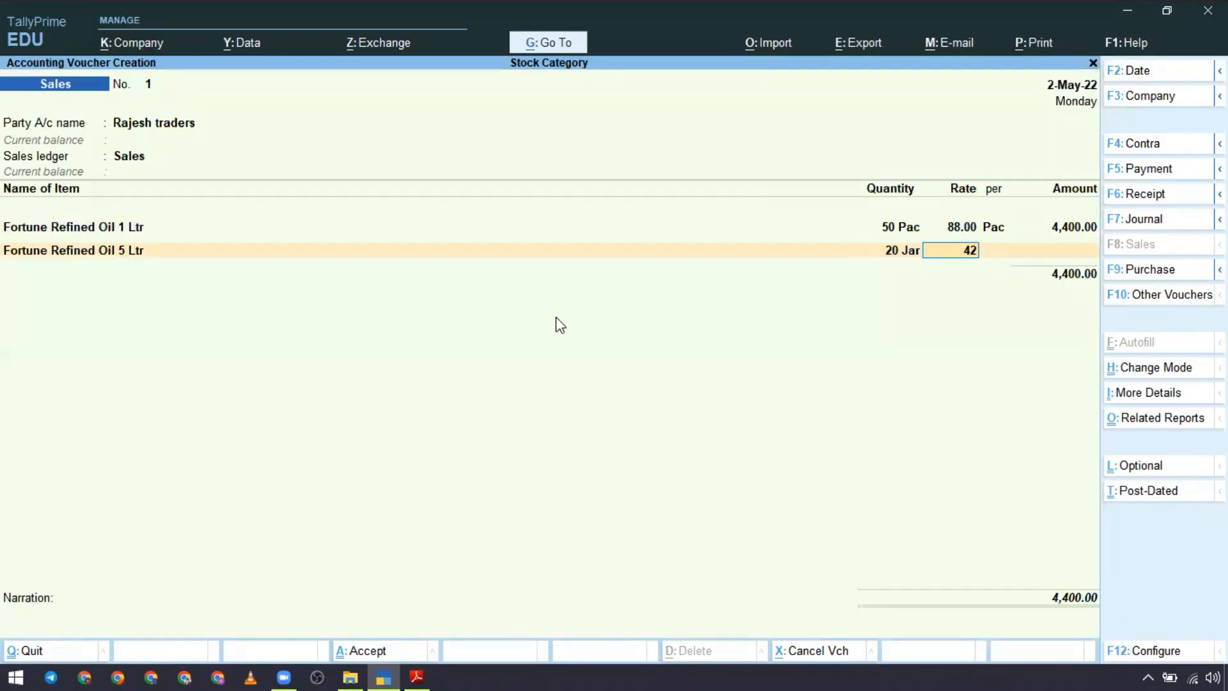
key(Return)
Step: Add Fortune Refined Oil 15 Ltr to the sales voucher with quantity 8 Tin and rate 1,150, following the case study PDF
key(Return)
key(Return)
text(F)
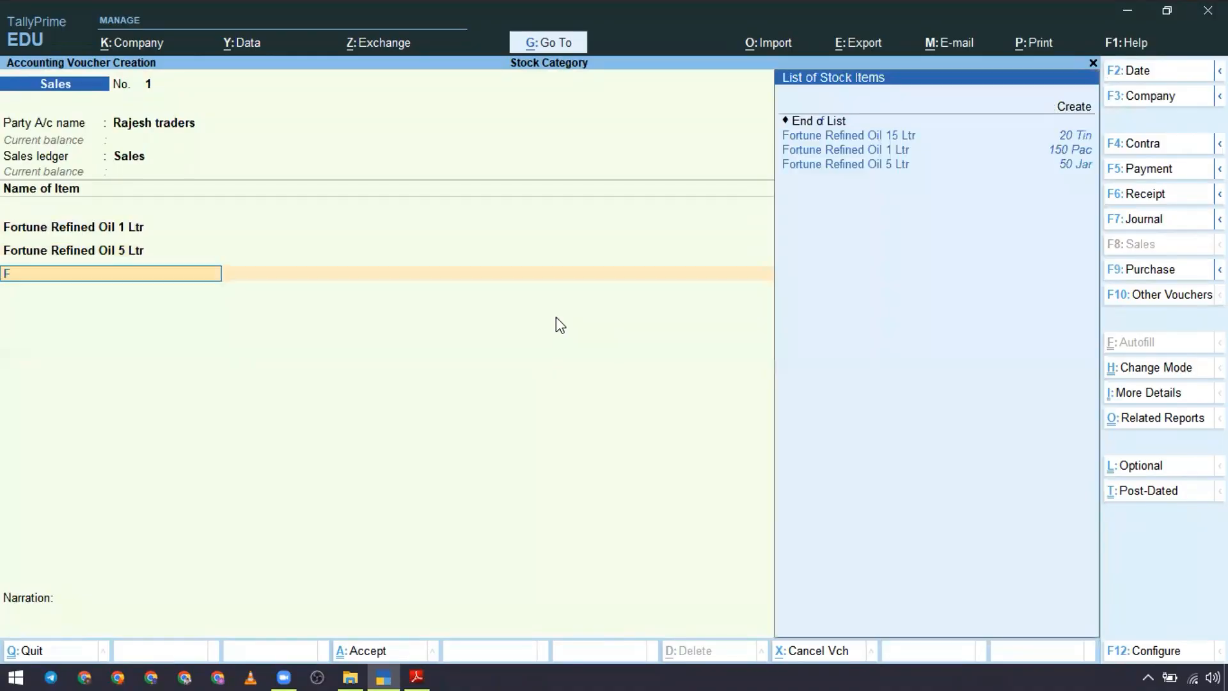
key(Up)
key(Up)
key(Up)
key(Return)
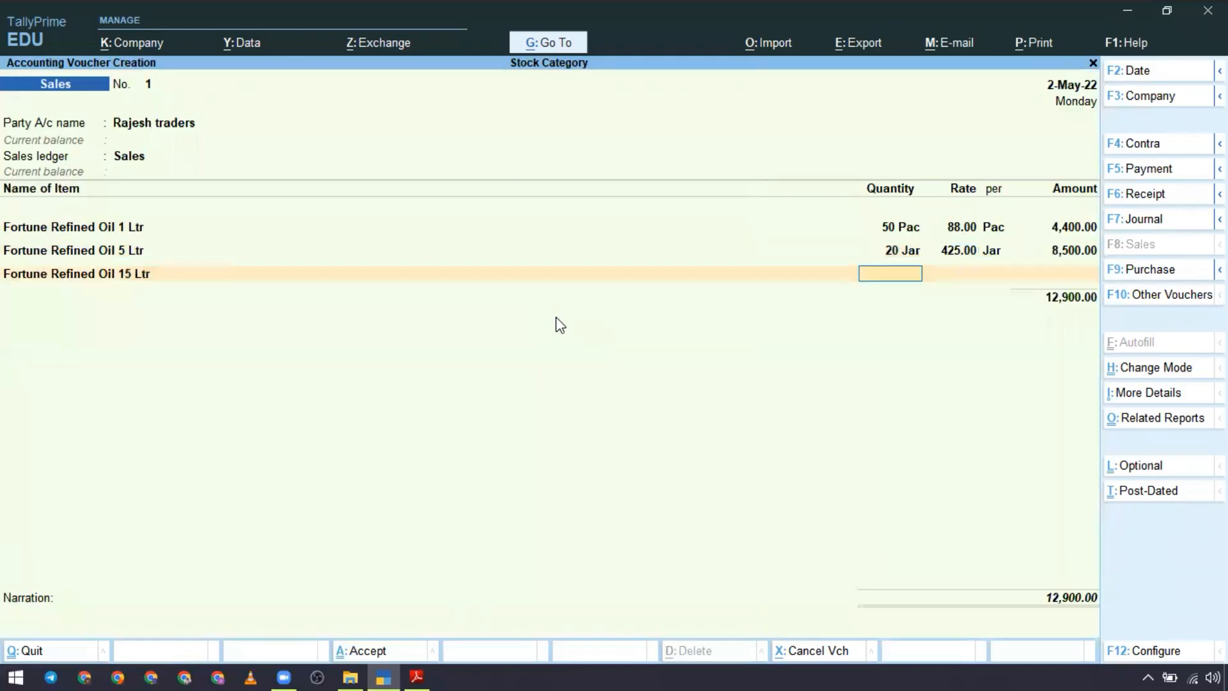
key(alt+Tab)
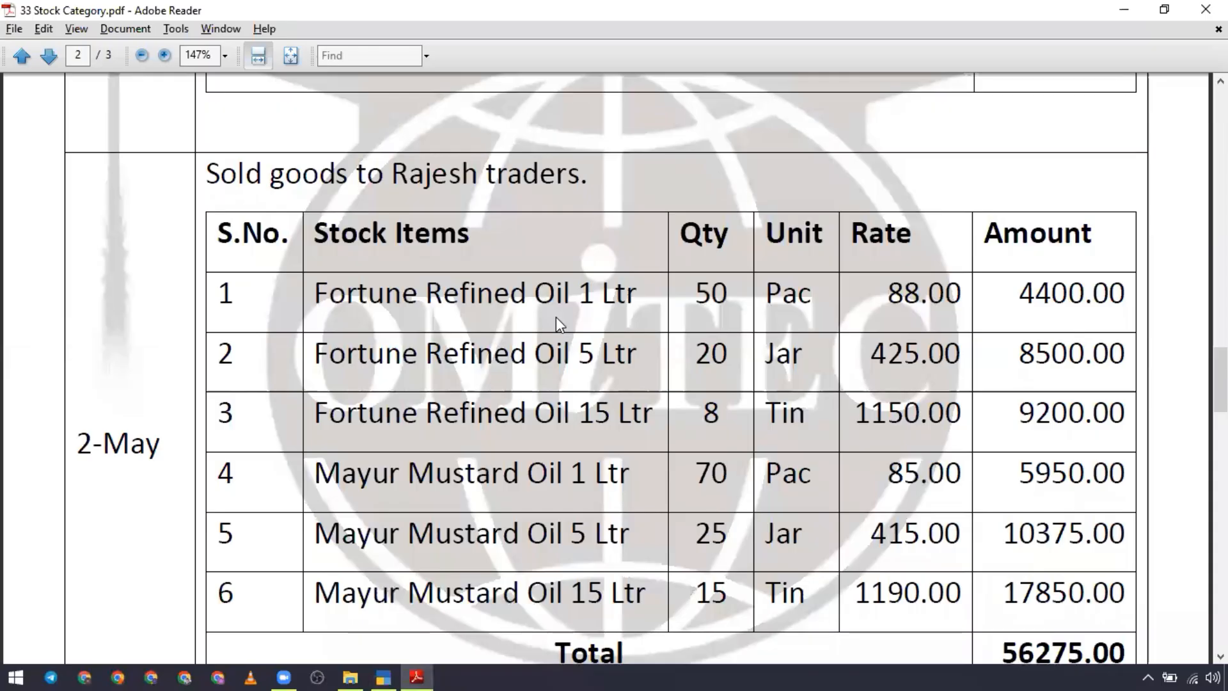
key(alt+Tab)
key(Return)
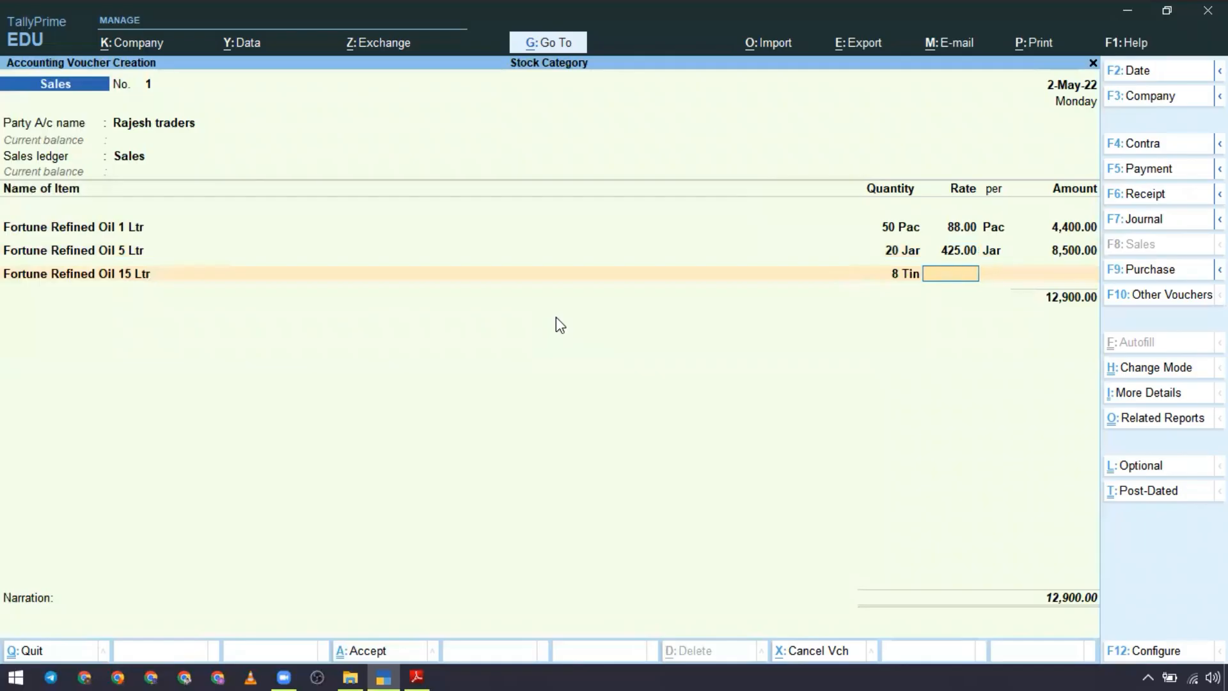
text(1150)
key(Return)
key(Return)
key(Return)
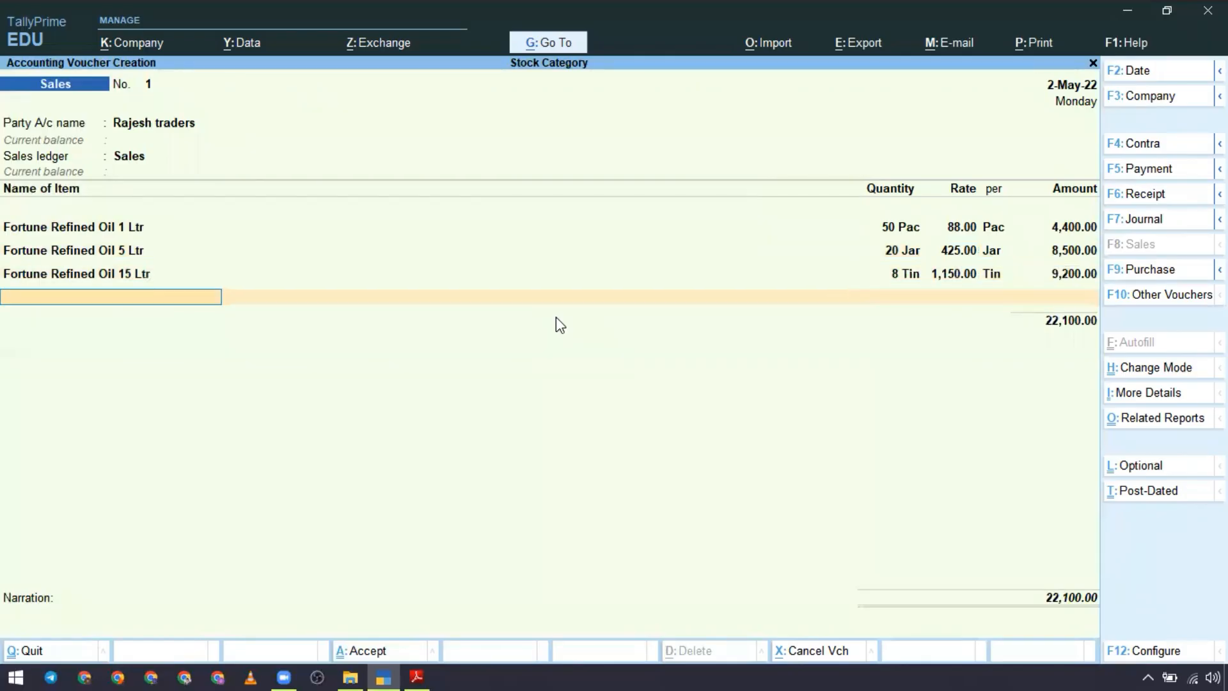
Step: Add Mayur Mustard Oil 1 Ltr to the sales voucher with quantity 70 Pac and rate 85, following the case study PDF
key(Down)
key(Down)
key(Down)
key(Down)
key(Down)
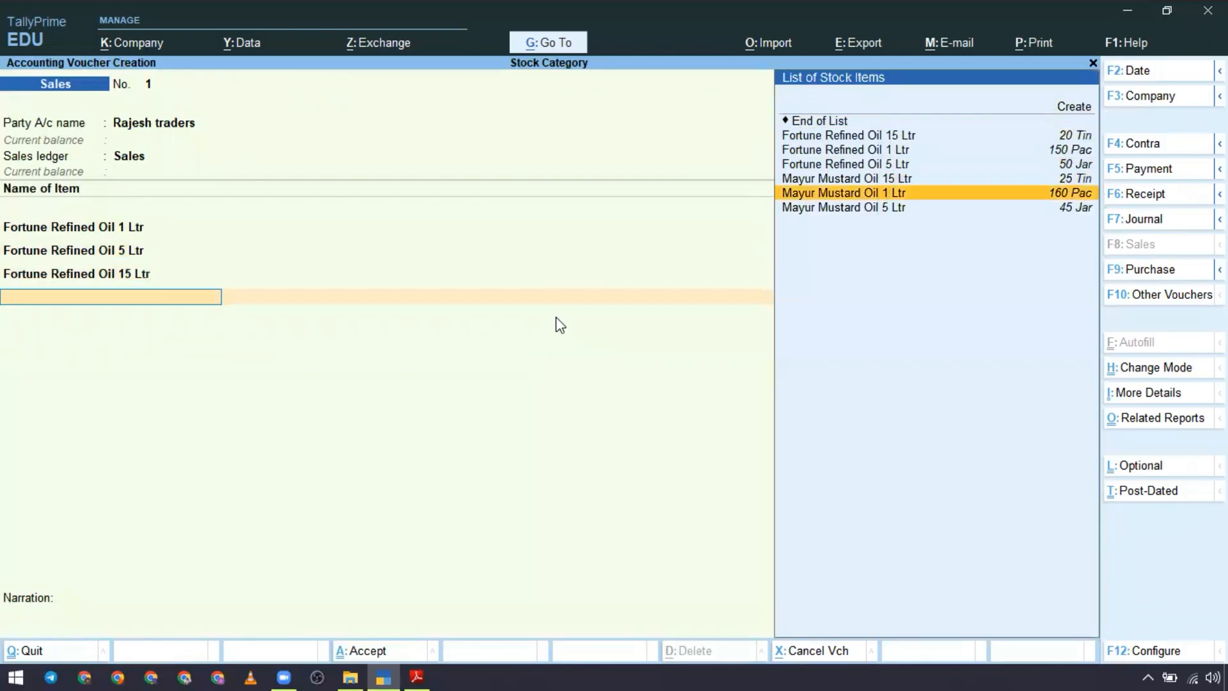
key(Return)
key(alt+Tab)
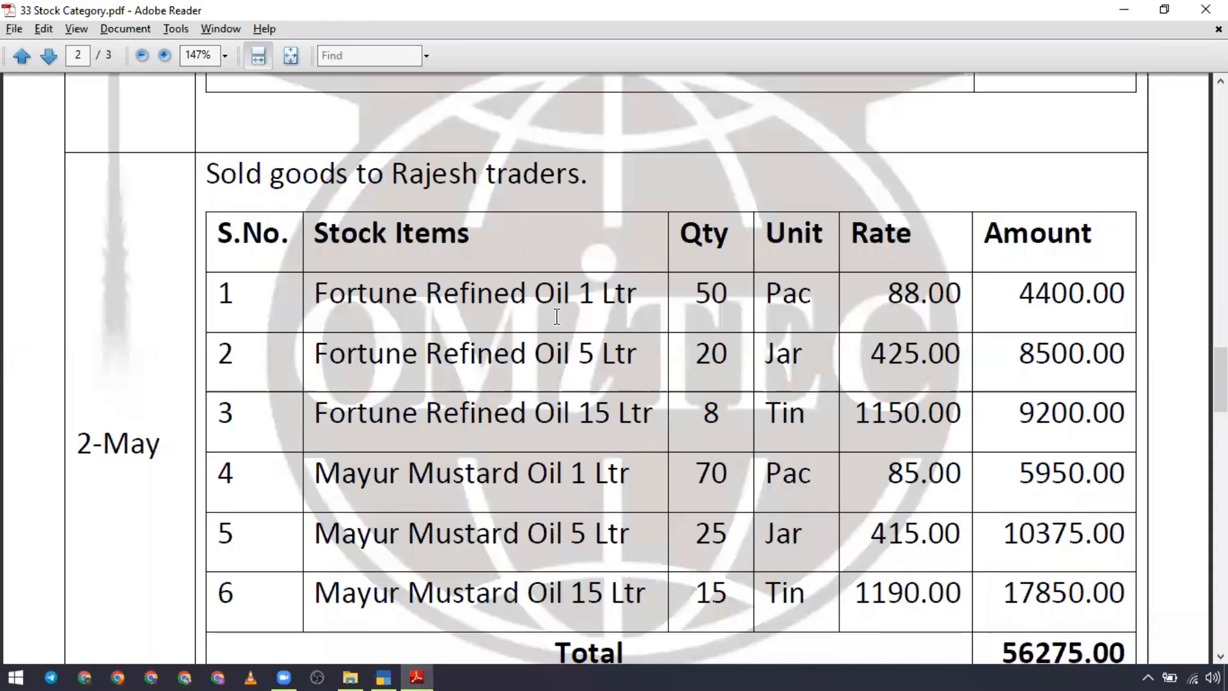
scroll(557, 316, down, 2)
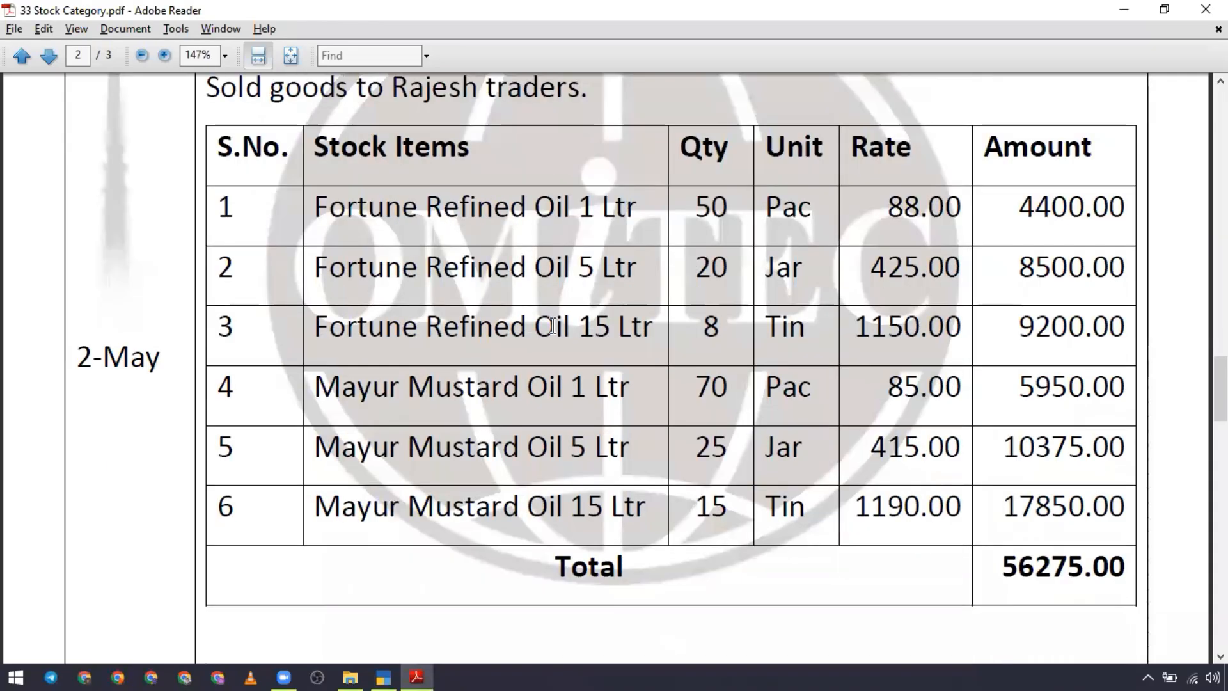
key(alt+Tab)
text(70)
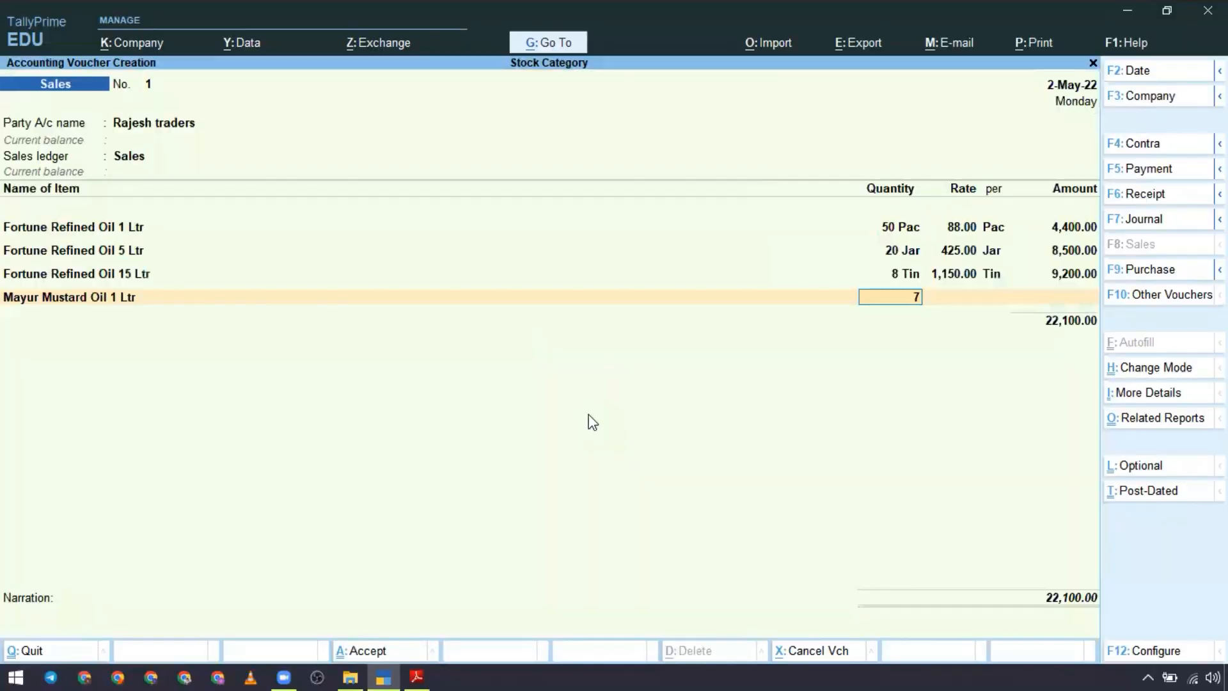
key(Return)
text(80)
key(Return)
key(Return)
key(Return)
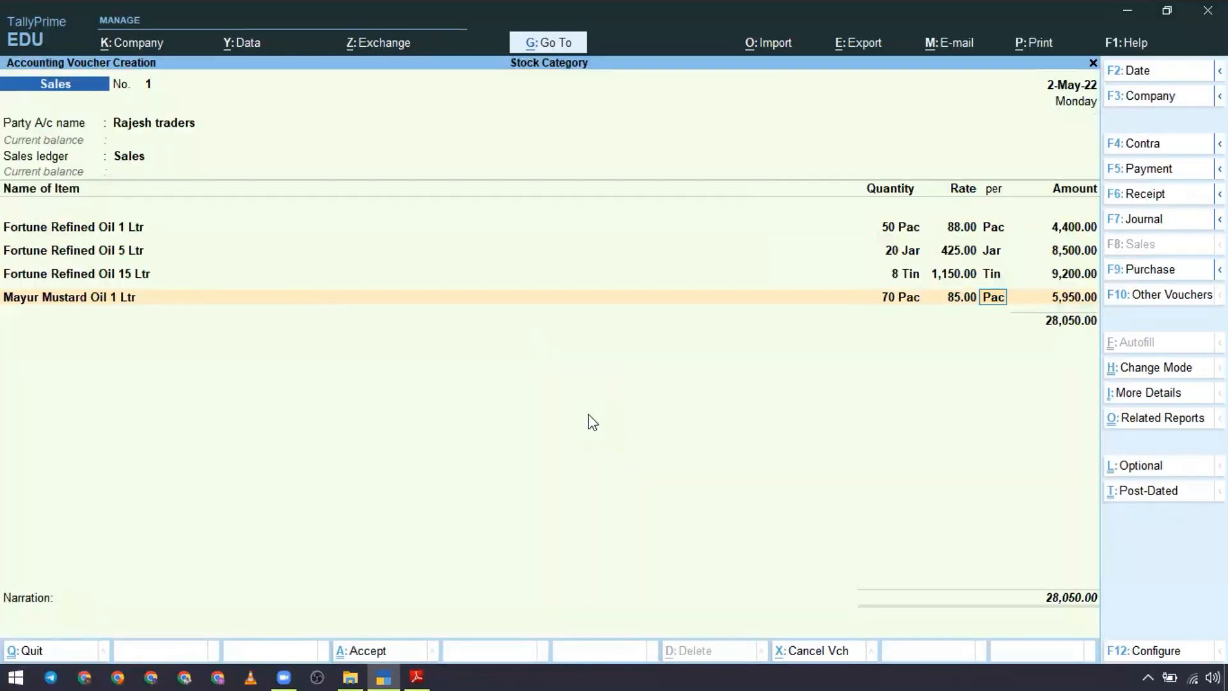
Step: Add Mayur Mustard Oil 5 Ltr to the sales voucher with quantity 25 Jar and rate 412, consulting the case study PDF
key(Up)
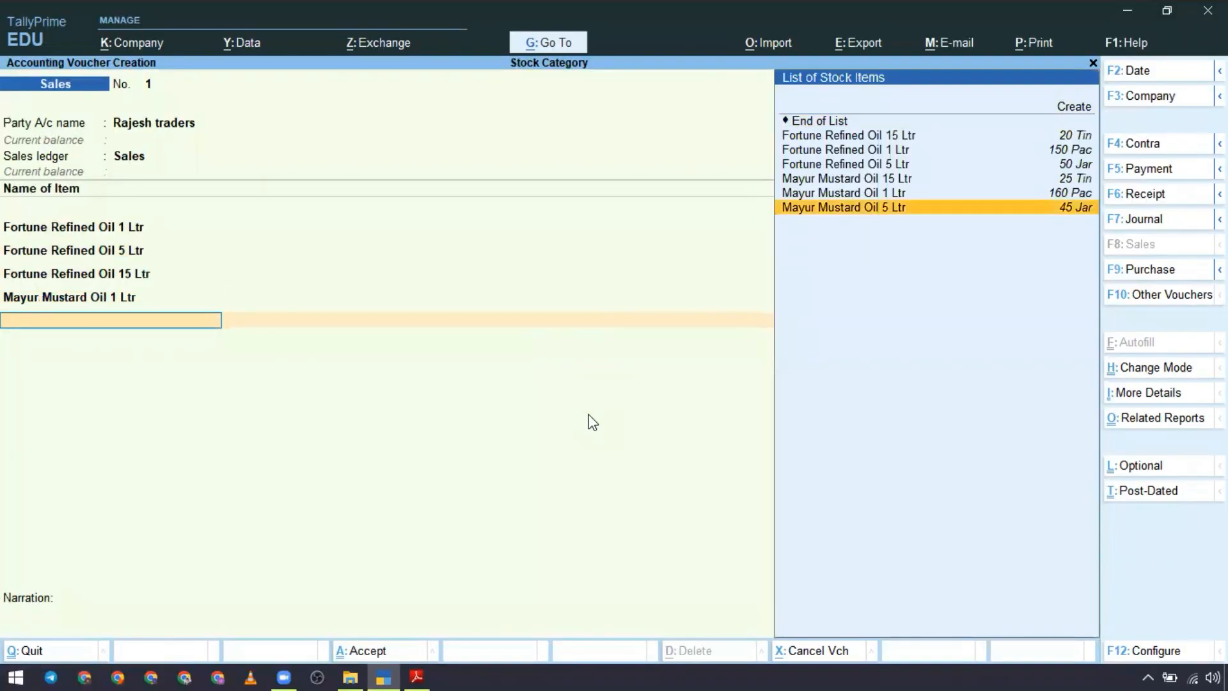
key(Return)
key(alt+Tab)
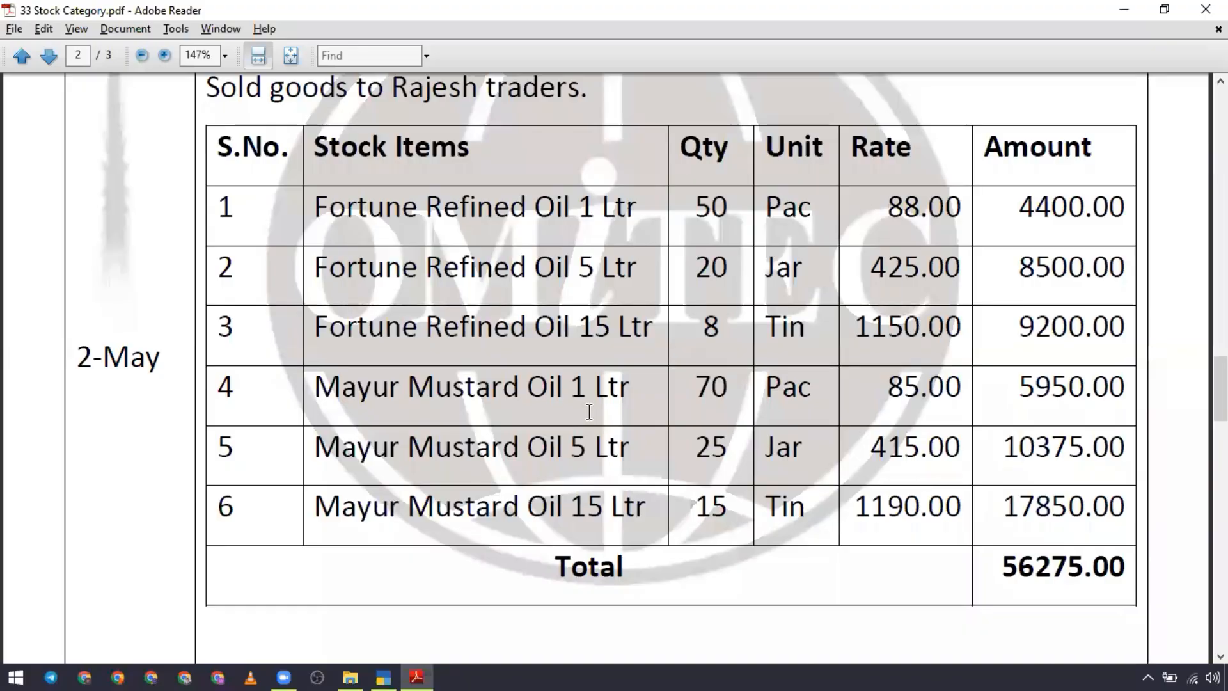
key(alt+Tab)
text(25)
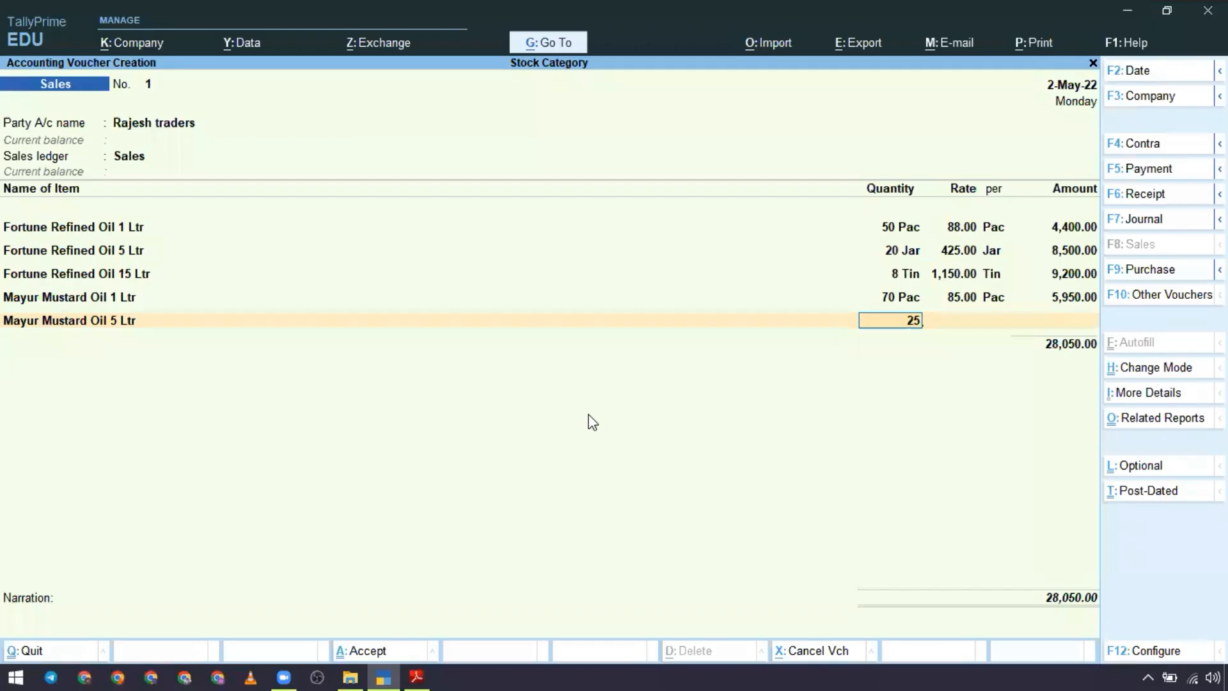
key(Return)
text(412)
key(Return)
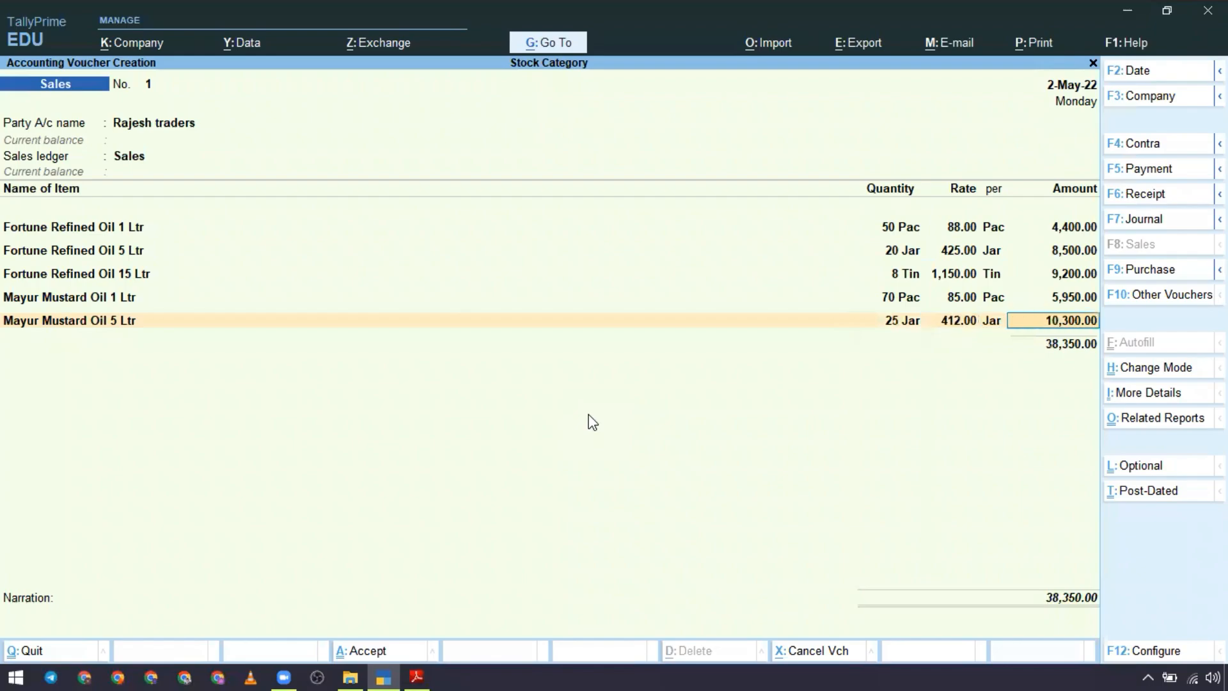
key(Return)
Step: Compare the quantity and rate entered for Mayur Mustard Oil 5 Ltr with the sales table in the case study PDF
key(alt+Tab)
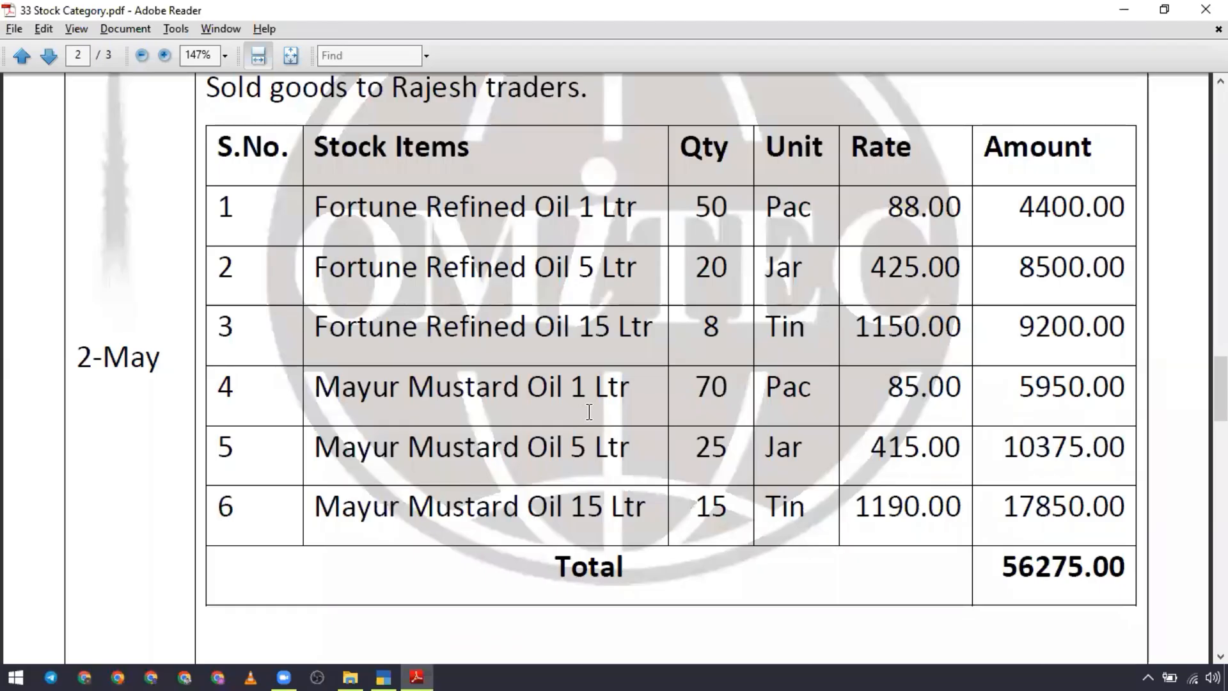
drag(692, 451, 728, 451)
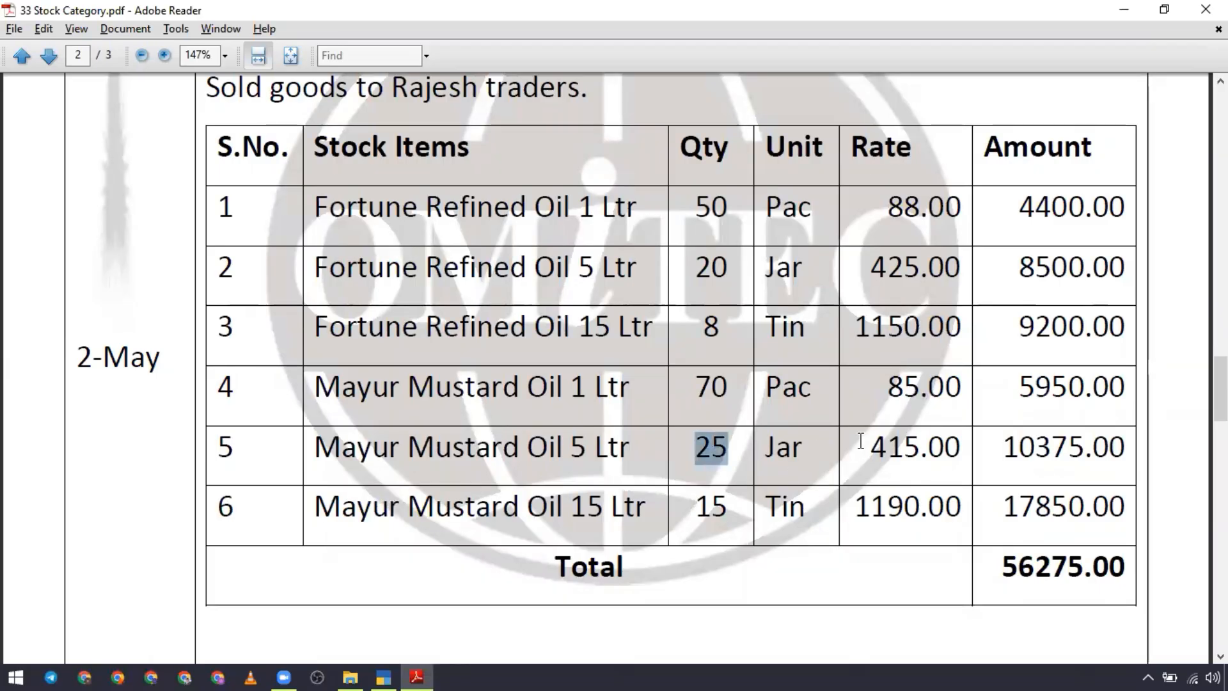
drag(861, 441, 957, 448)
key(alt+Tab)
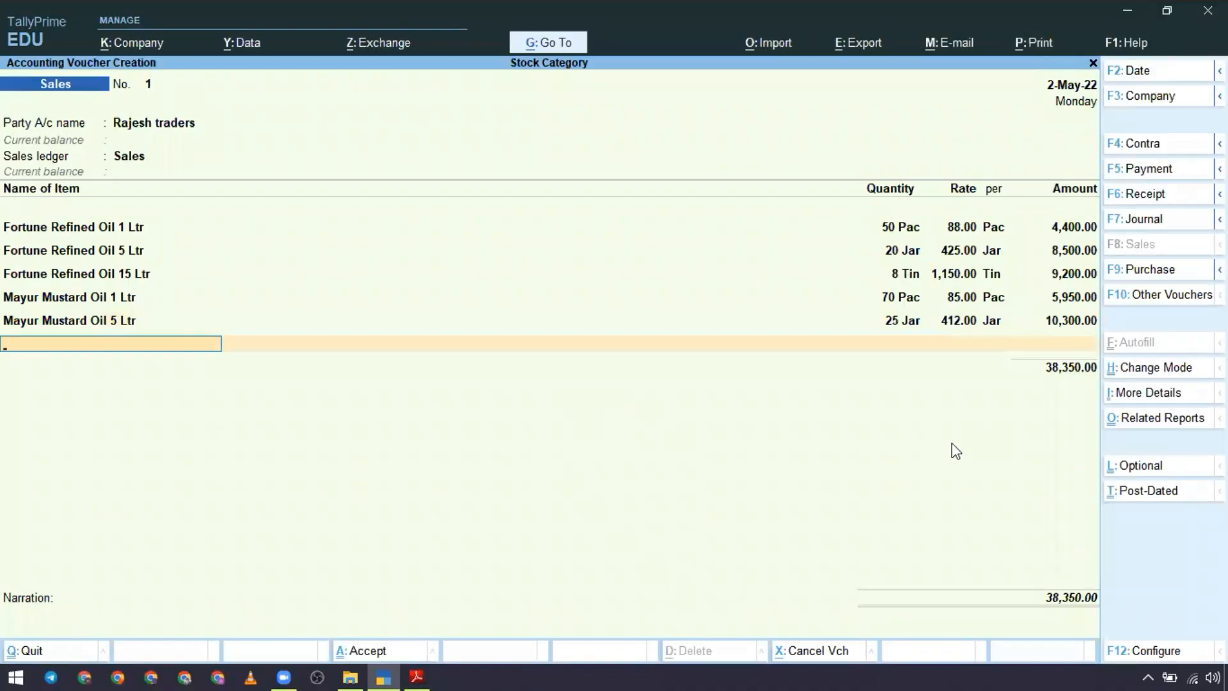
key(BackSpace)
key(alt+Tab)
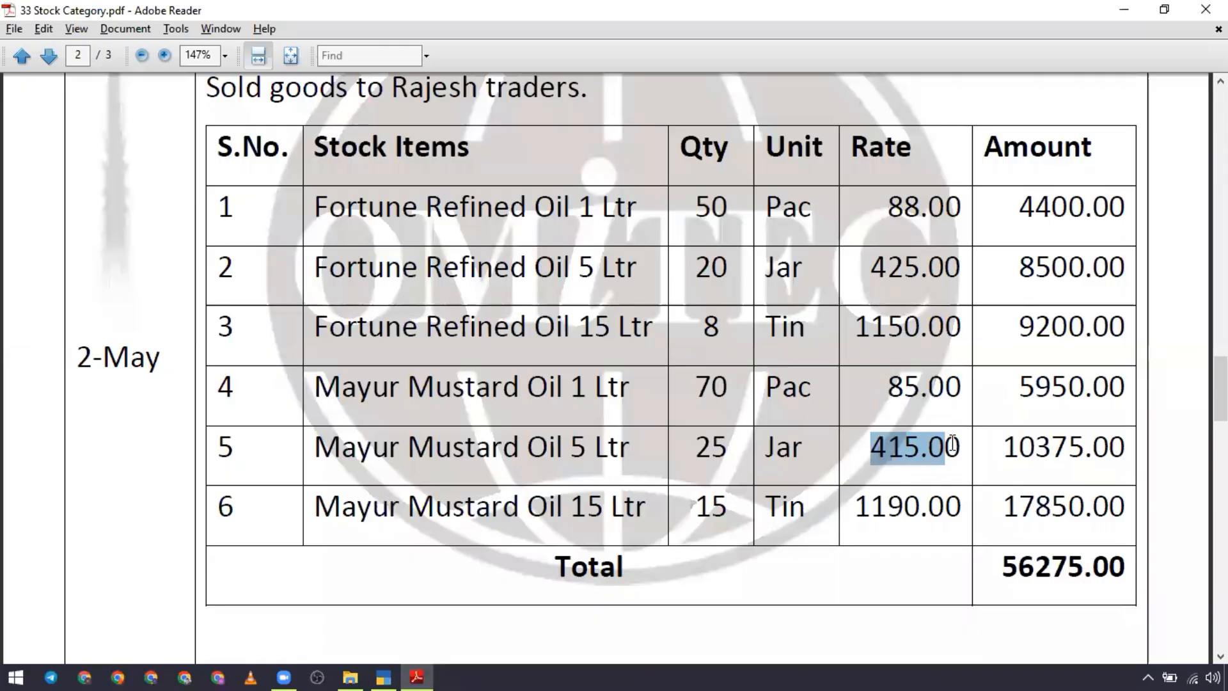
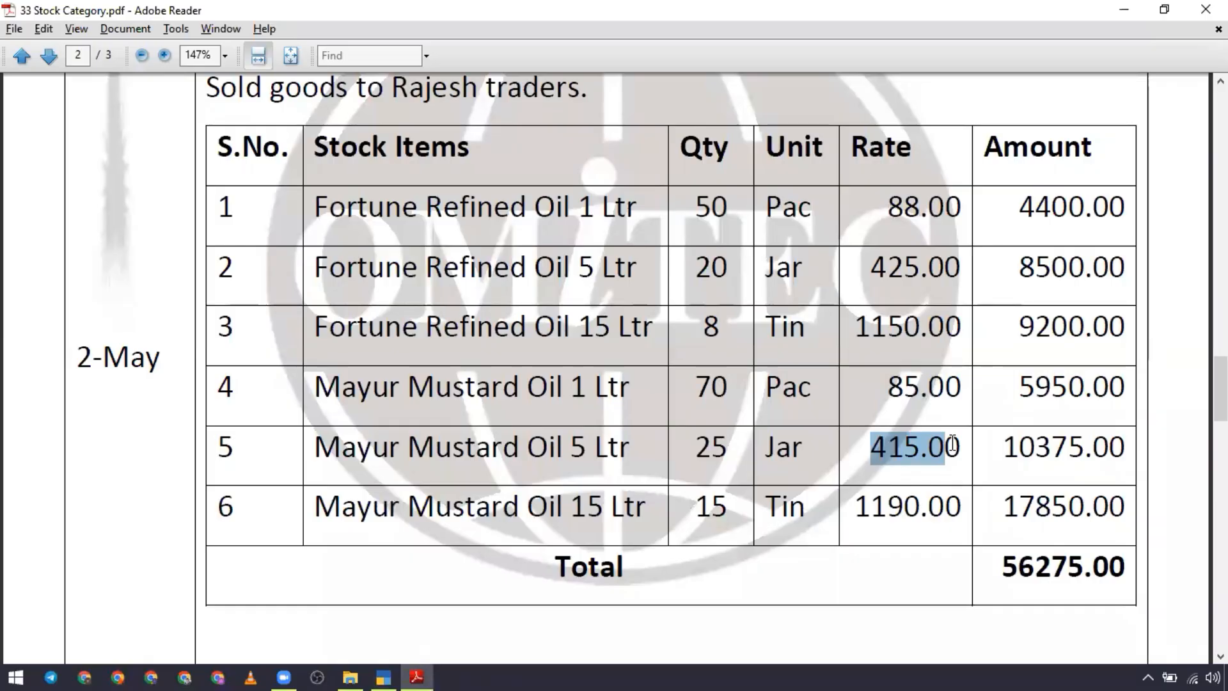
Step: Set the rate of Mayur Mustard Oil 5 Ltr in the sales voucher to 415 per Jar
key(alt+Tab)
key(BackSpace)
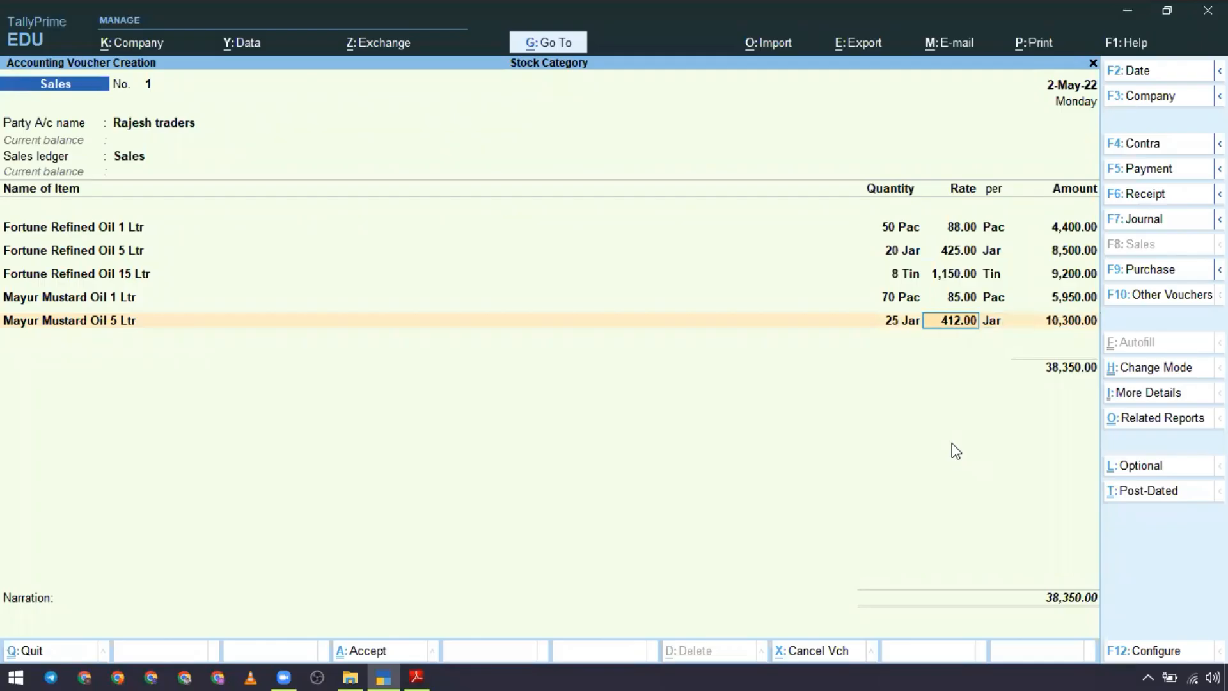
text(415)
key(Return)
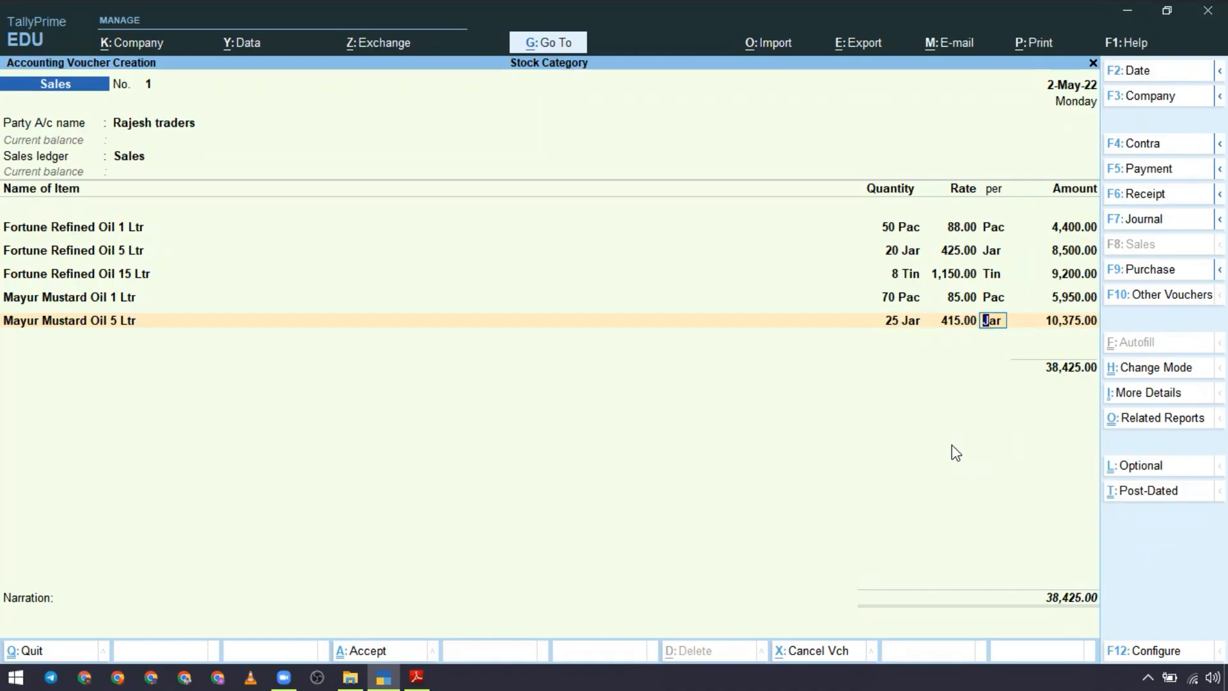
key(Return)
Step: Add Mayur Mustard Oil 15 Ltr to the sales voucher with quantity 15 Tin and rate 1,190, following the case study PDF
key(Return)
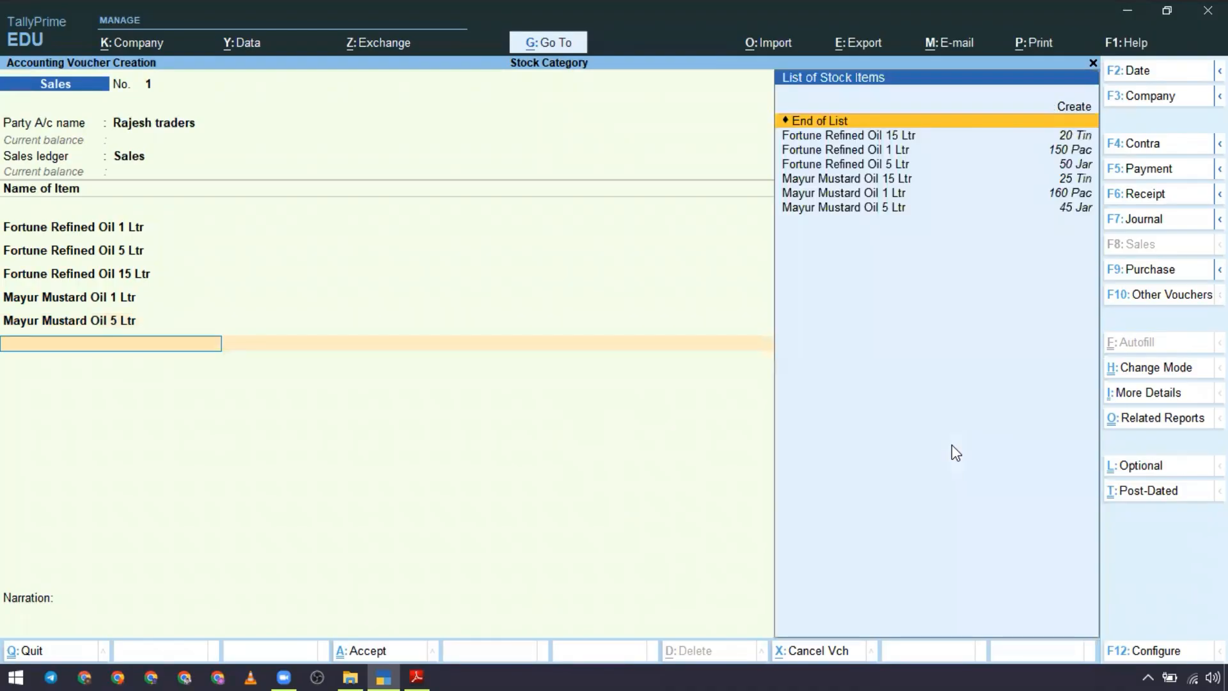
key(alt+Tab)
key(alt+Tab)
key(Down)
key(Down)
key(Down)
key(Down)
key(Return)
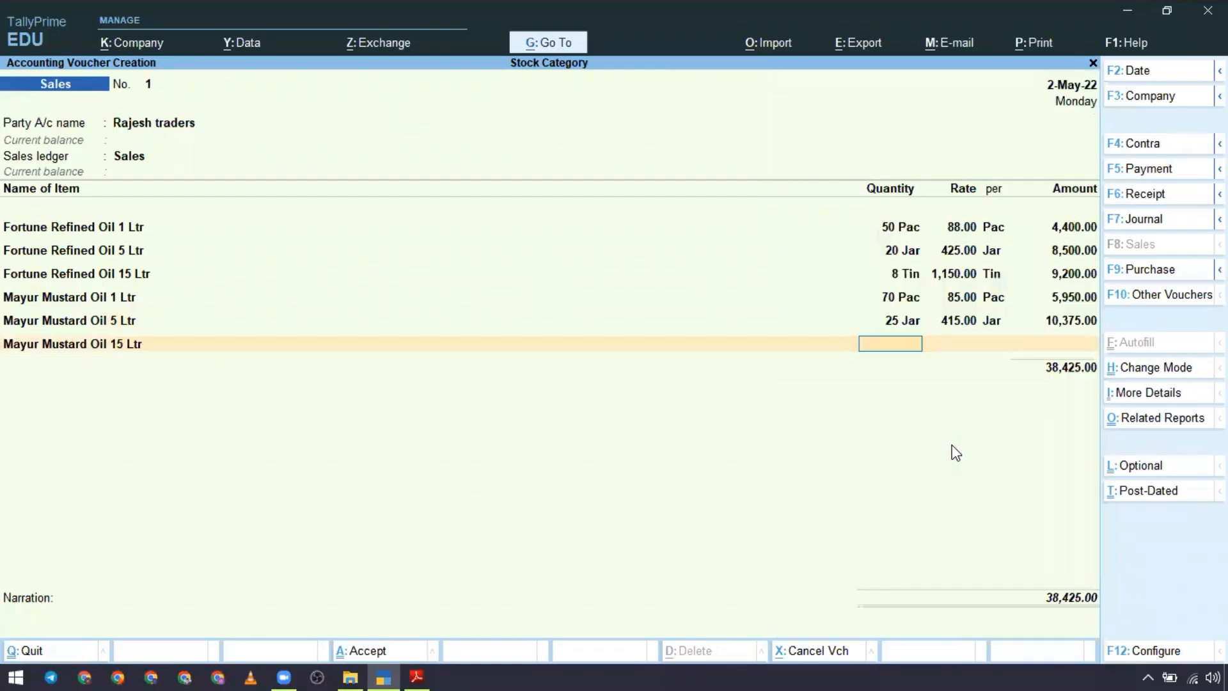
key(alt+Tab)
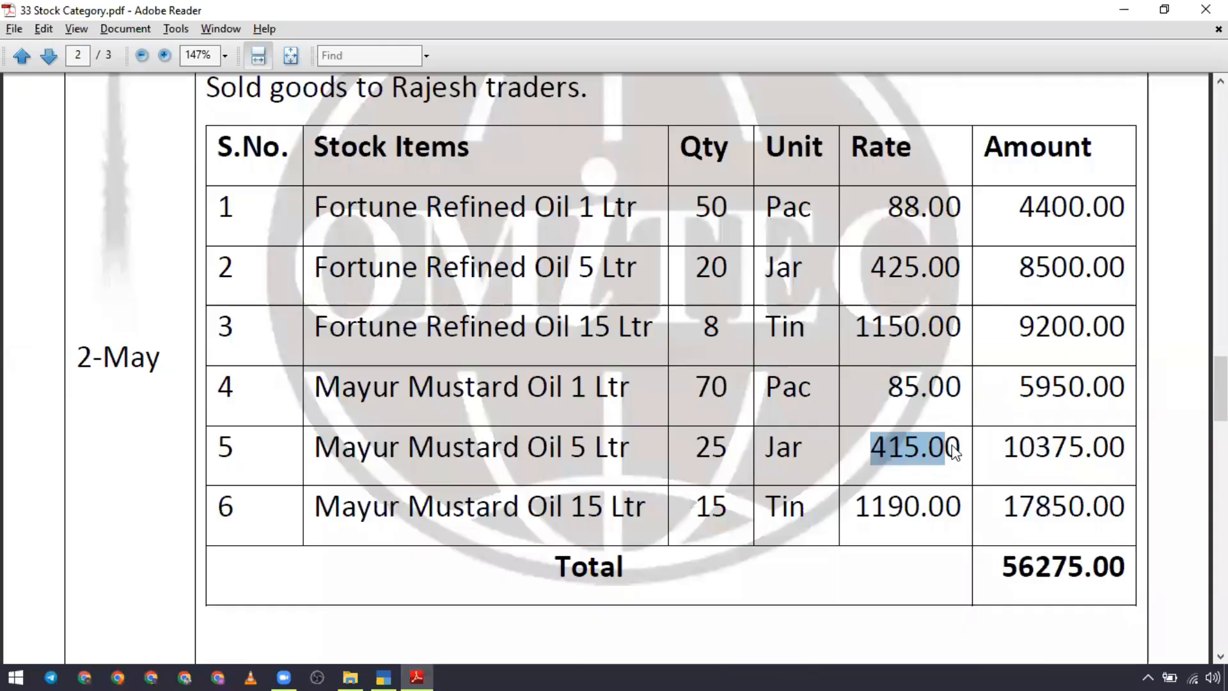
key(alt+Tab)
text(15)
key(Return)
text(11)
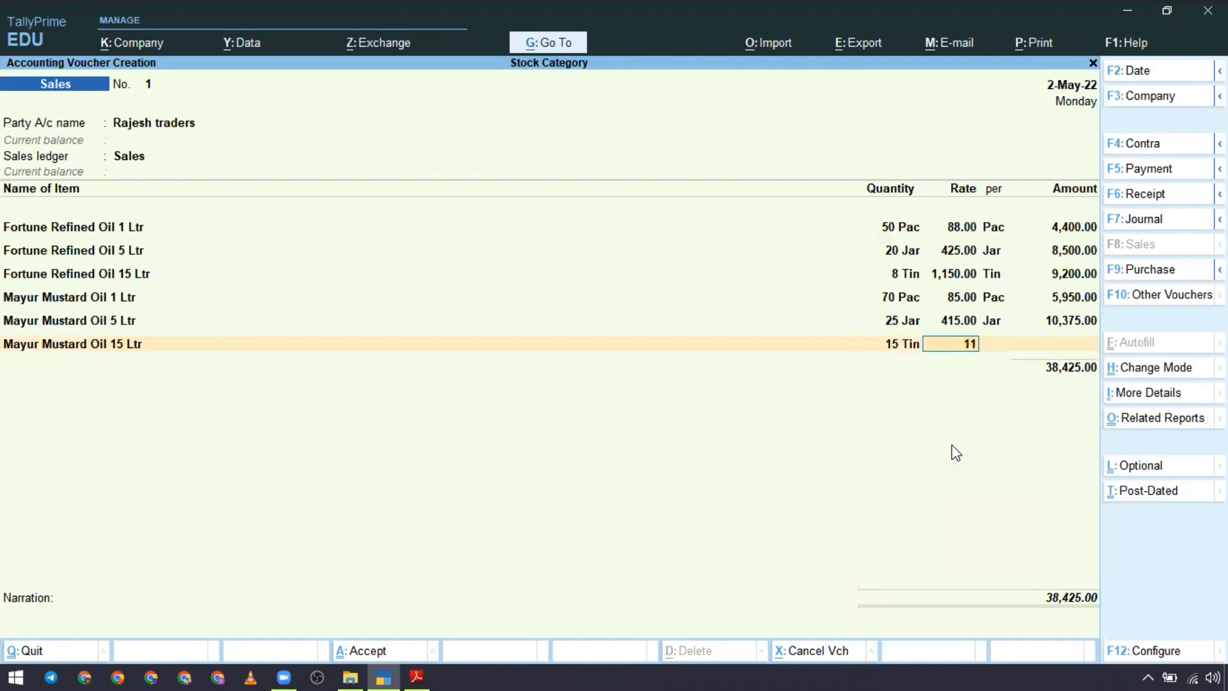
text(90)
key(Return)
Step: Check the sales voucher total against the case study PDF and save the voucher without a narration
key(alt+Tab)
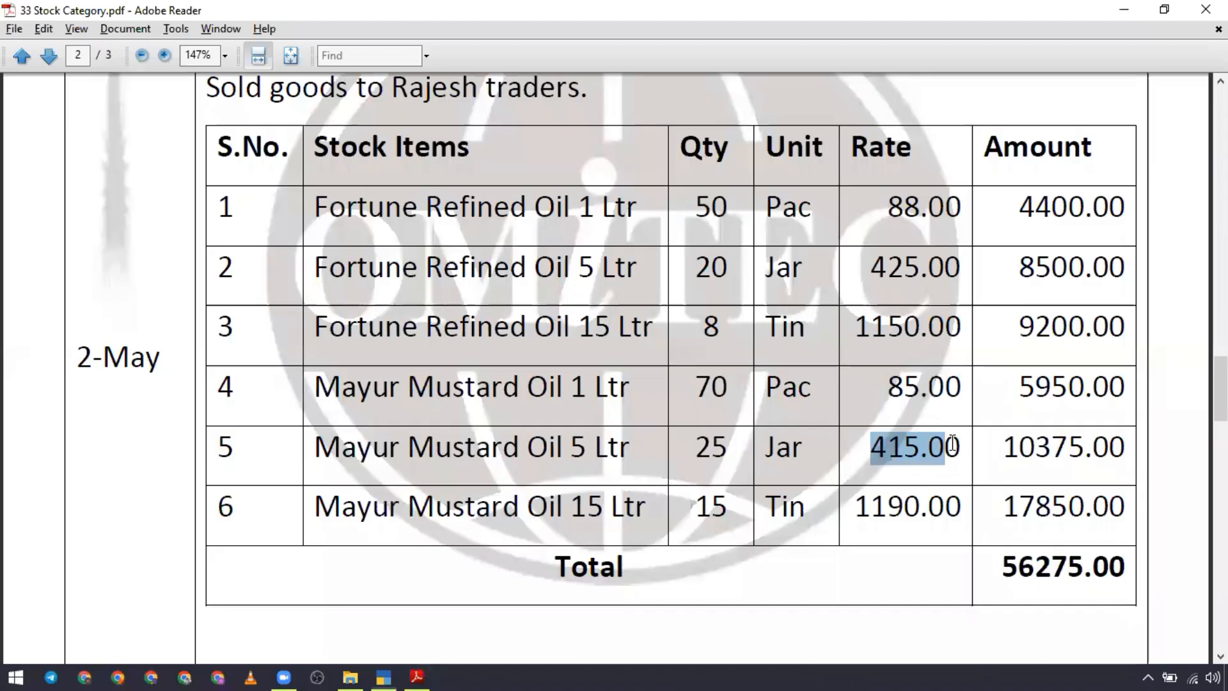
scroll(882, 461, up, 5)
scroll(876, 461, down, 6)
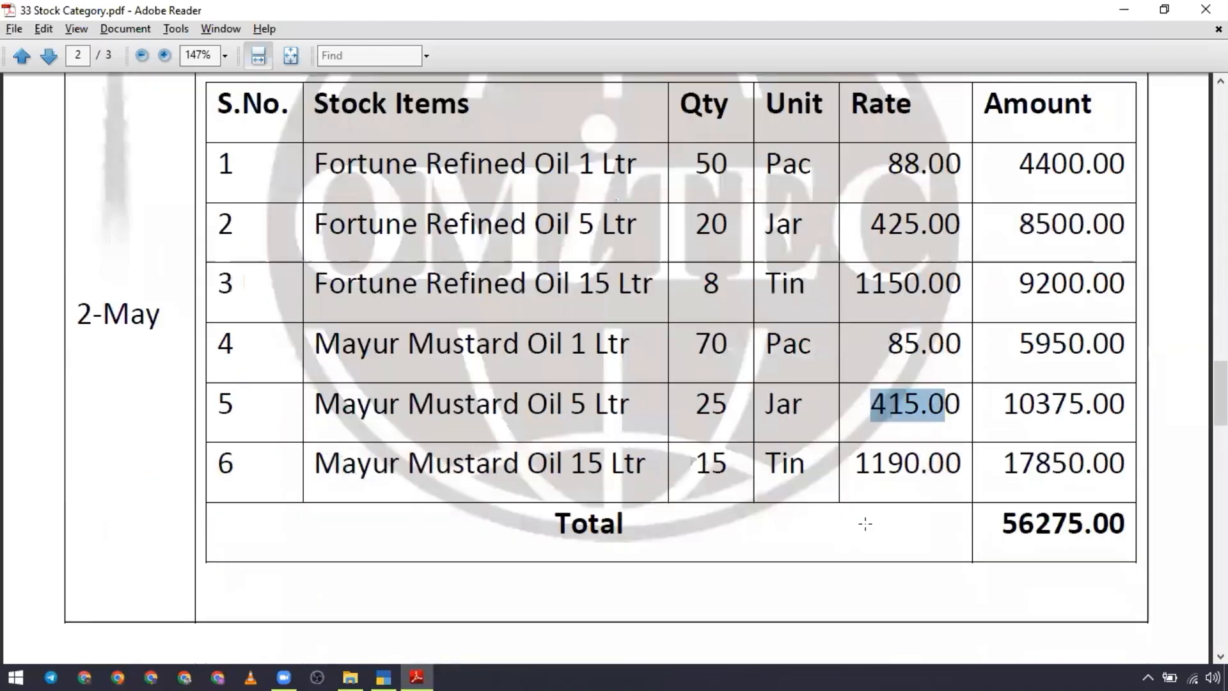
drag(999, 526, 1035, 552)
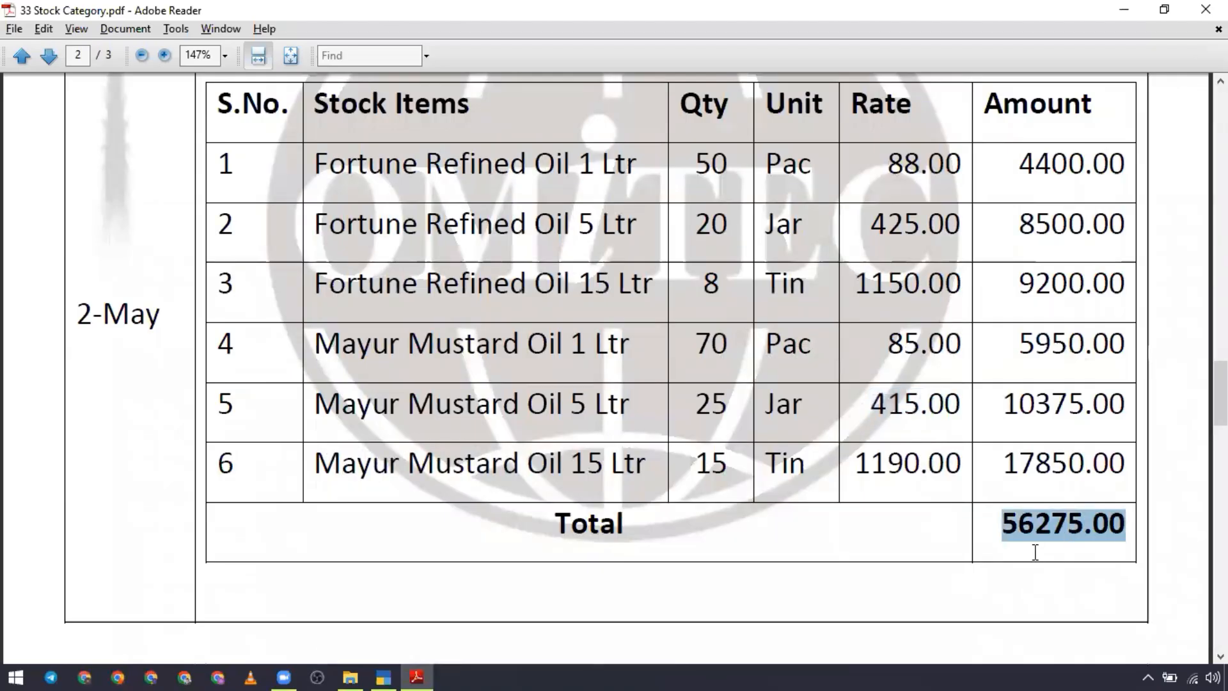
key(alt+Tab)
key(Return)
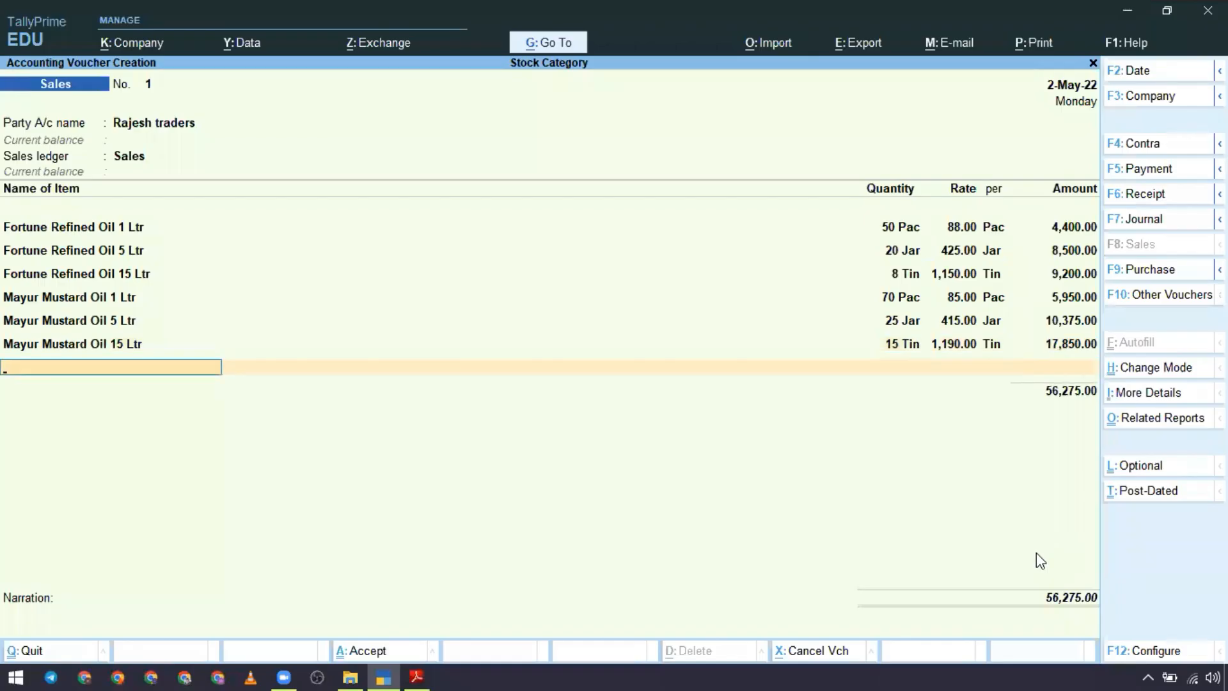
key(alt+Tab)
key(alt+Tab)
key(Return)
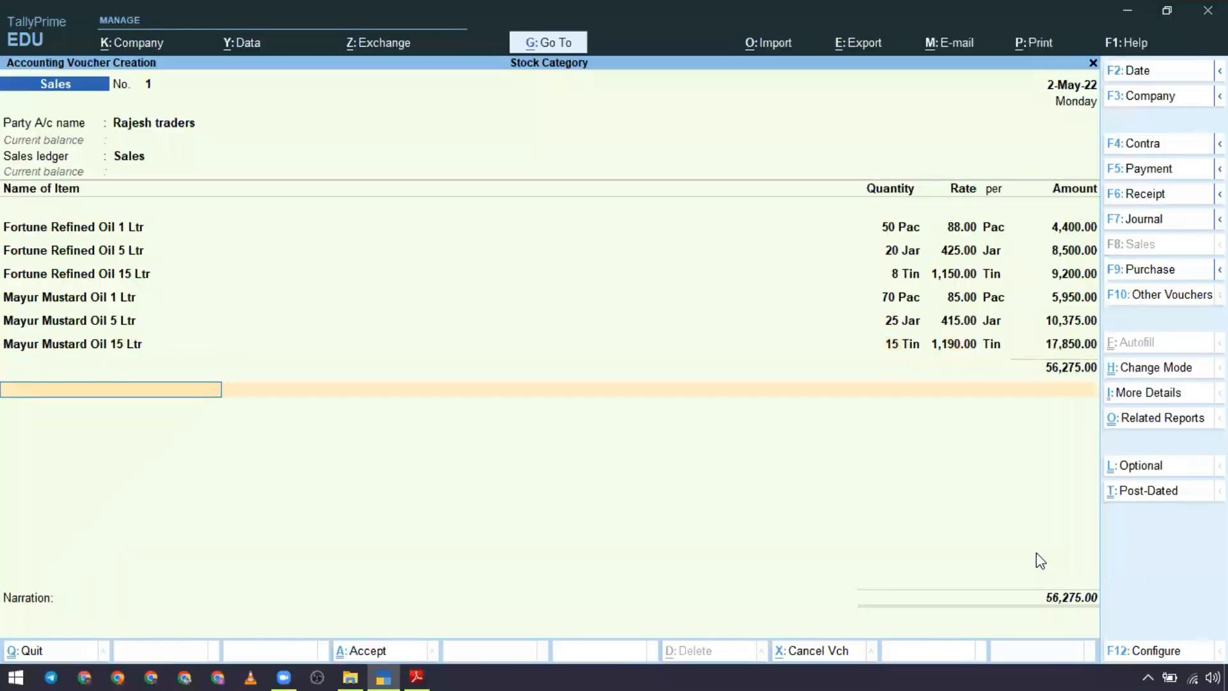
key(Return)
key(Return)
key(Return)
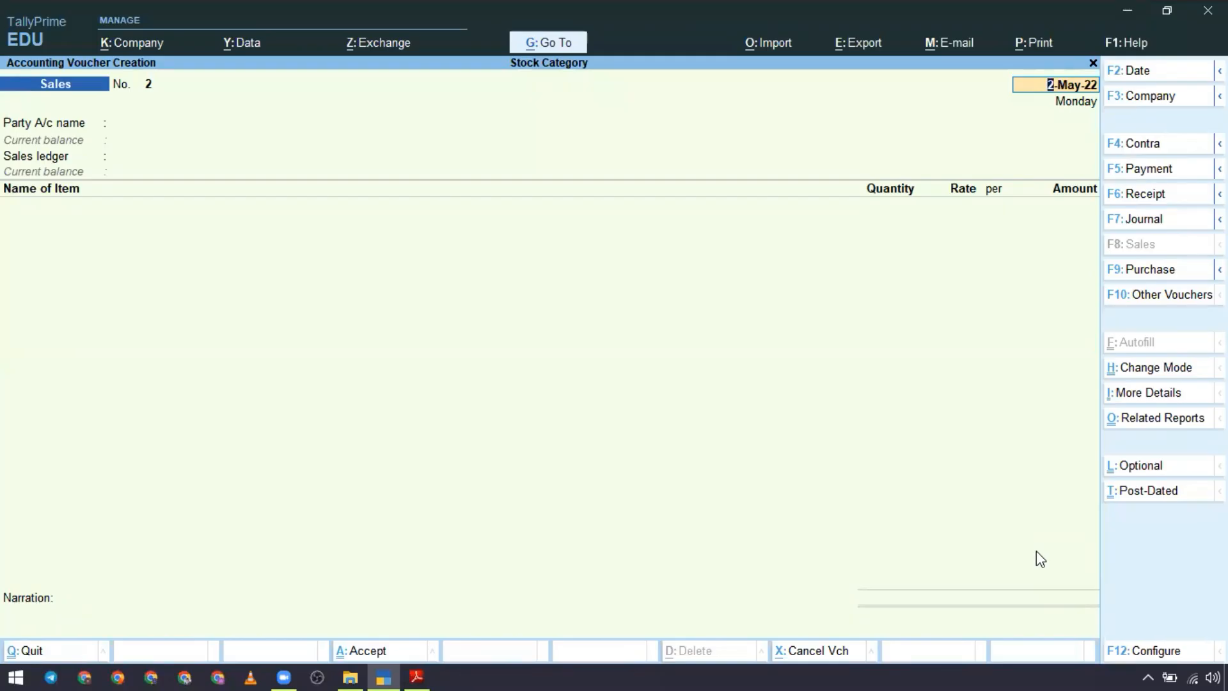
Step: Leave voucher entry and open the Stock Summary report with the items detailed under each stock group
key(Escape)
key(Escape)
key(y)
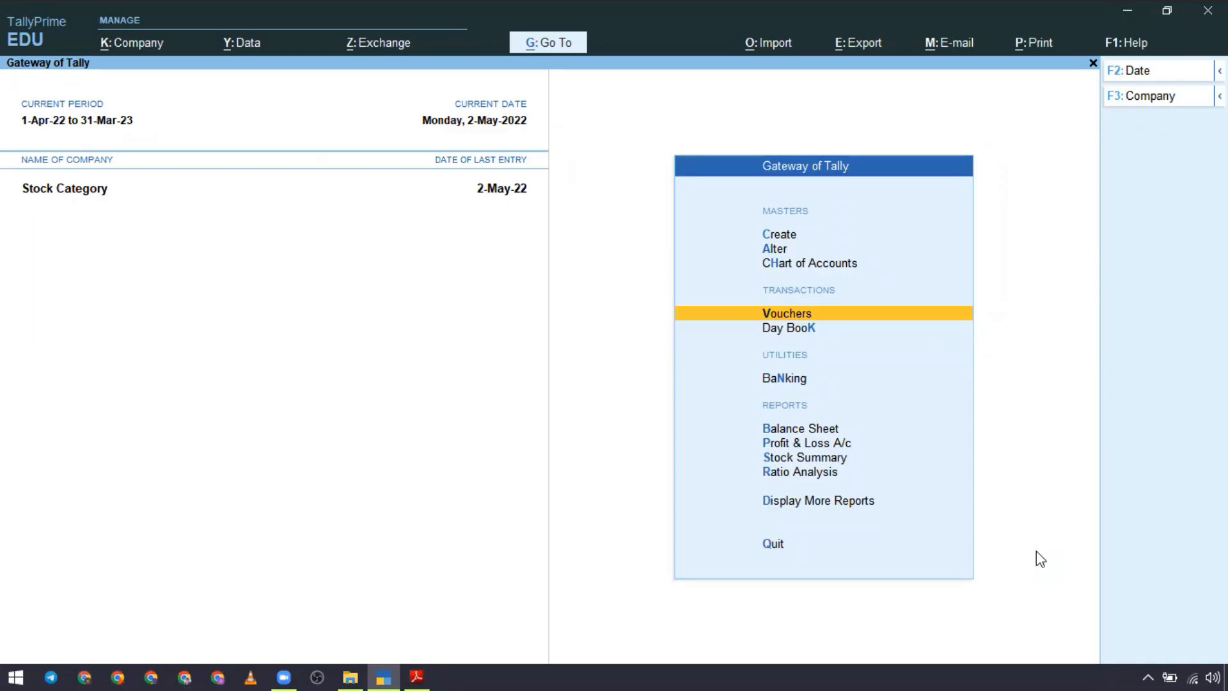
key(Down)
key(Down)
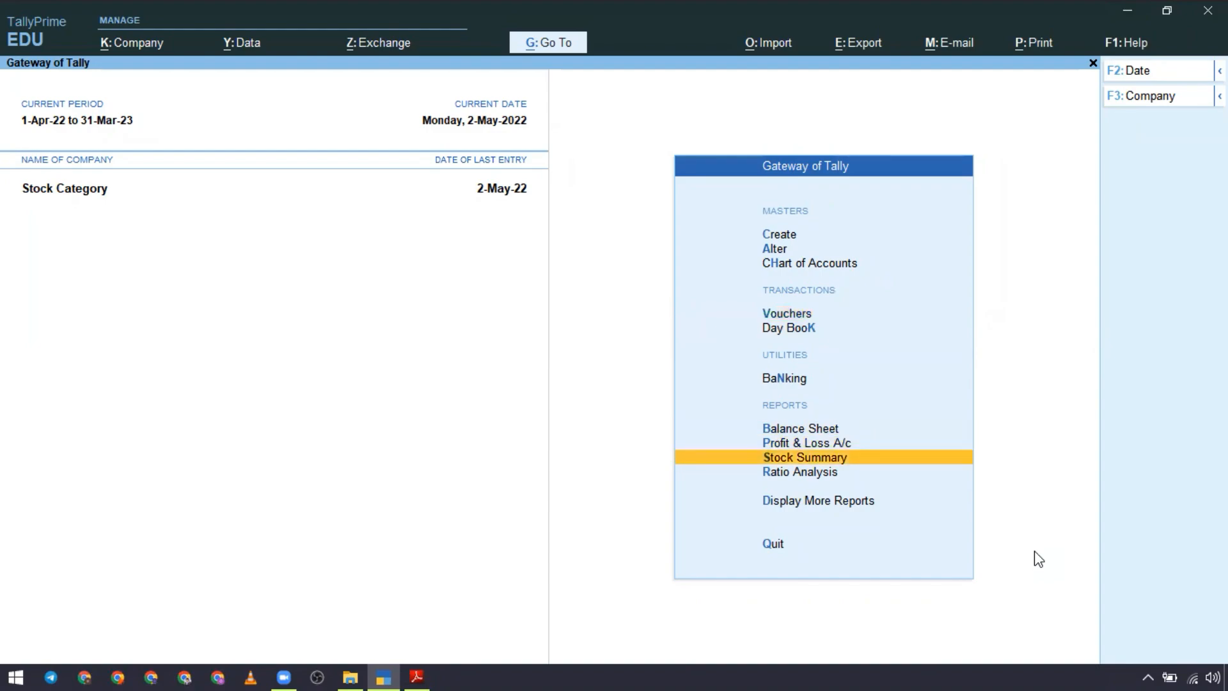
key(Return)
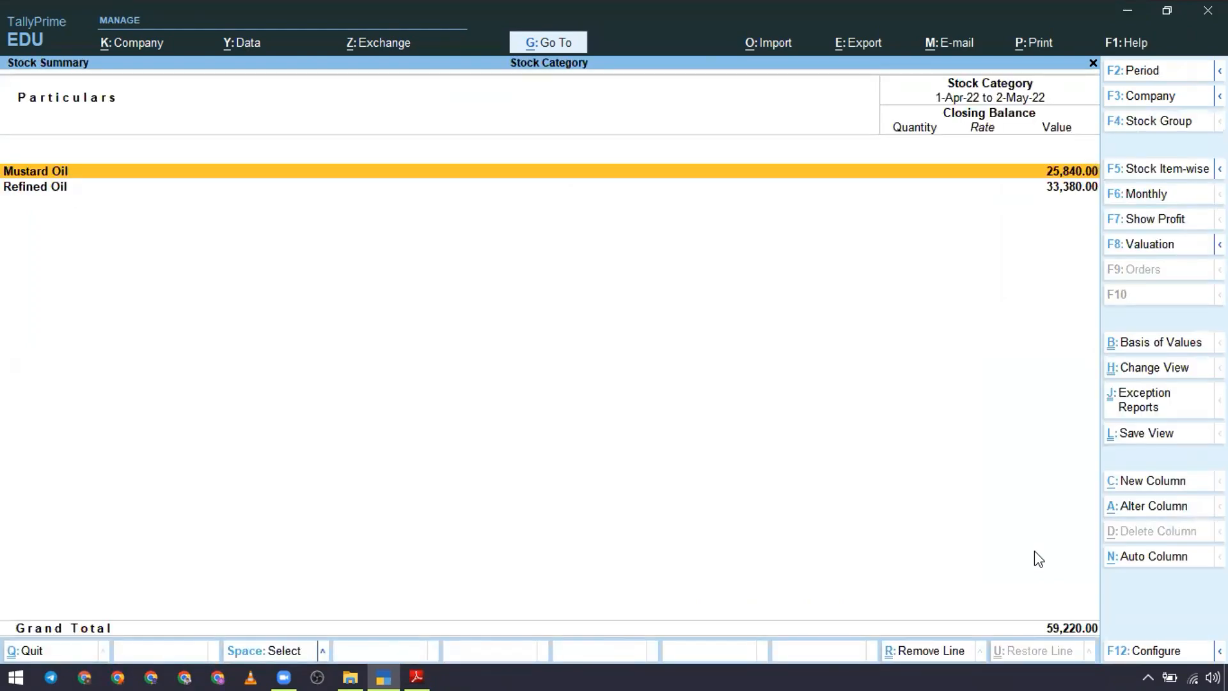
key(Down)
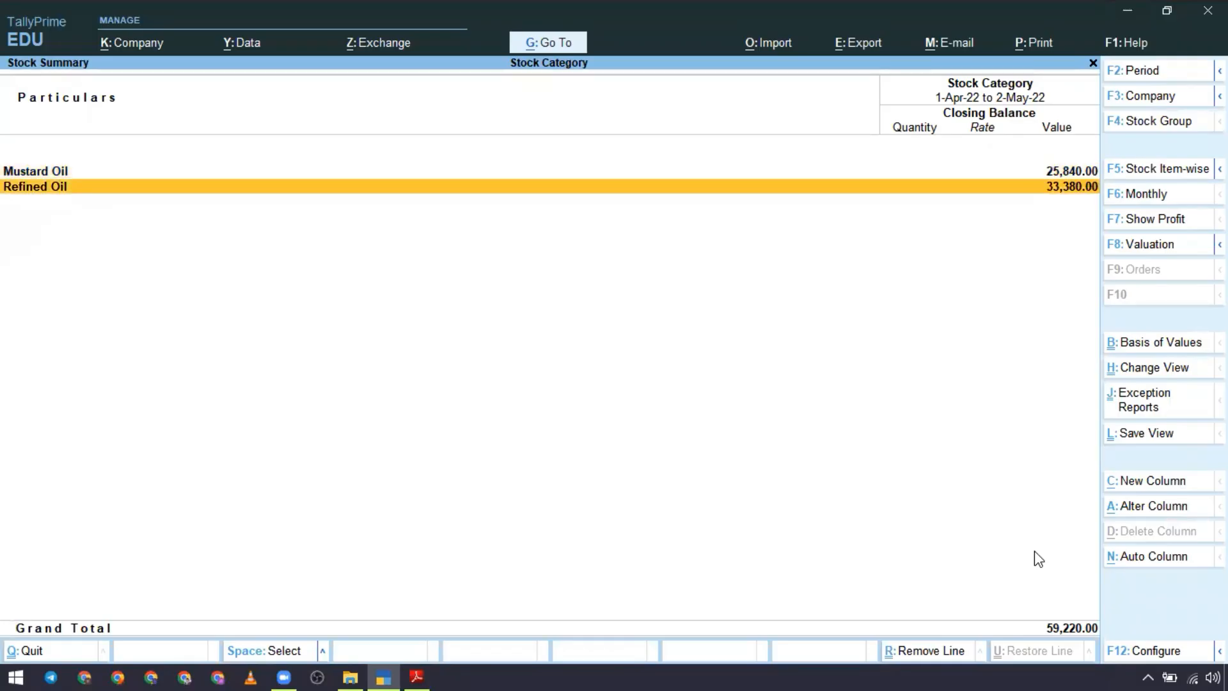
key(alt+F1)
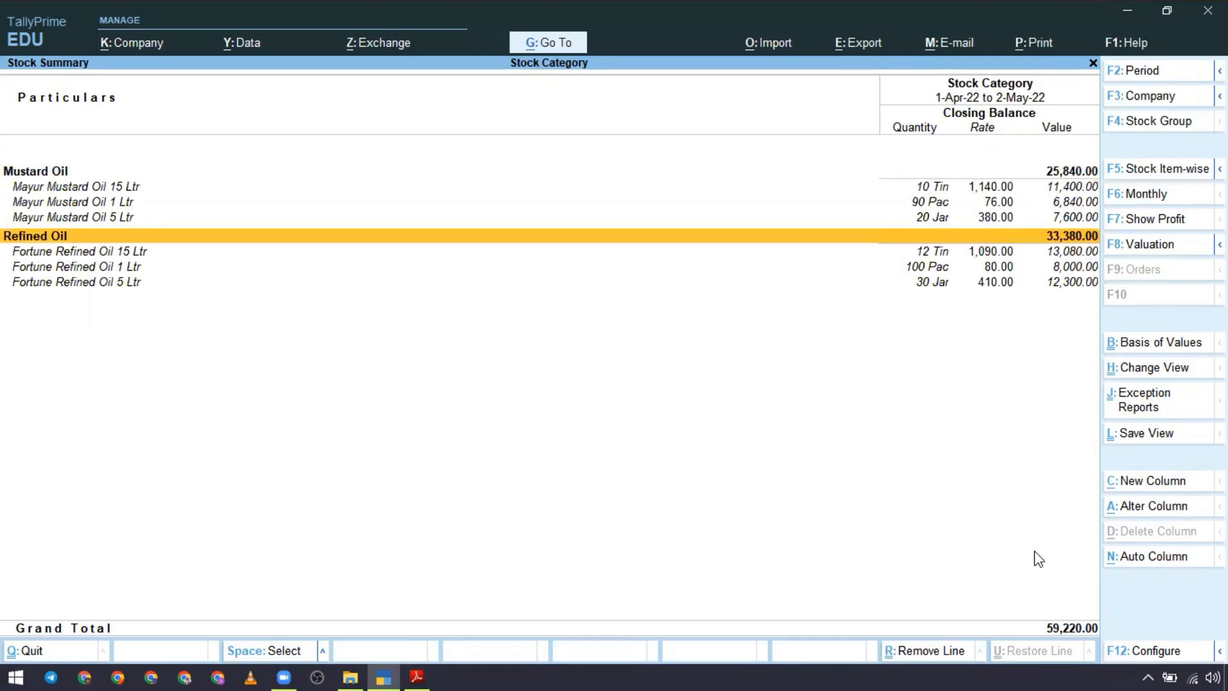
Step: Examine the closing quantity, rate and value of the Mayur items under the Mustard Oil group
key(Up)
key(Up)
key(Up)
key(Up)
key(Down)
key(Up)
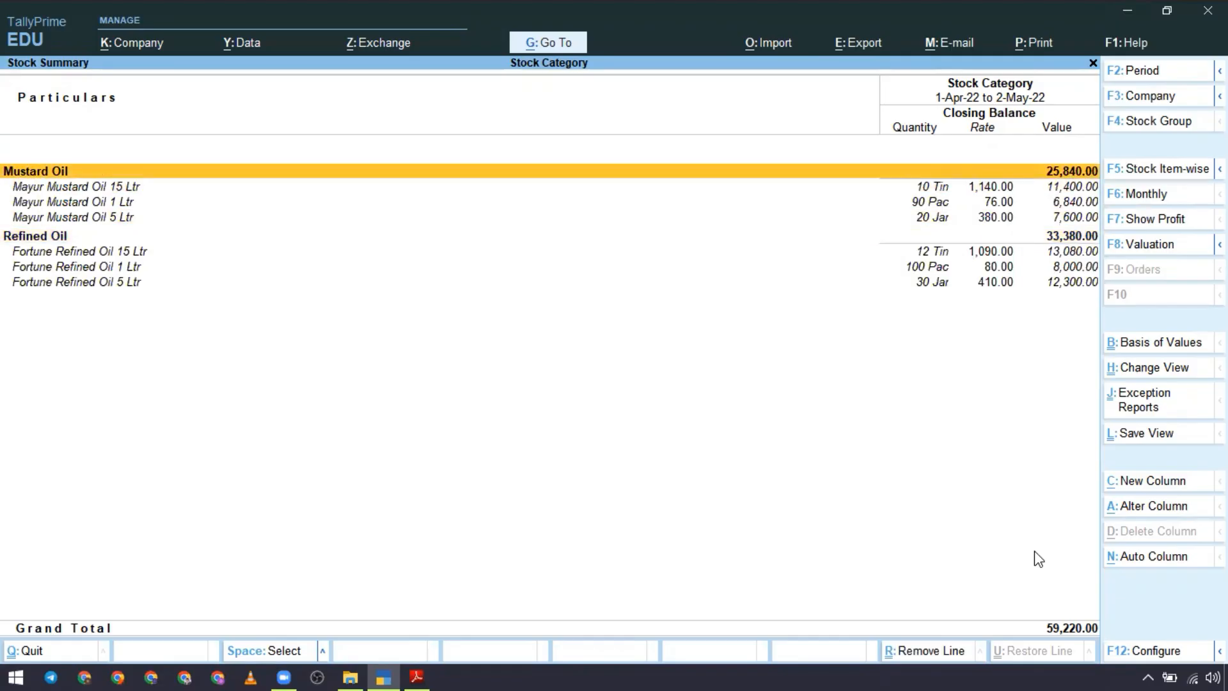
key(Down)
key(Down)
key(Down)
key(Down)
key(Up)
key(Up)
key(Up)
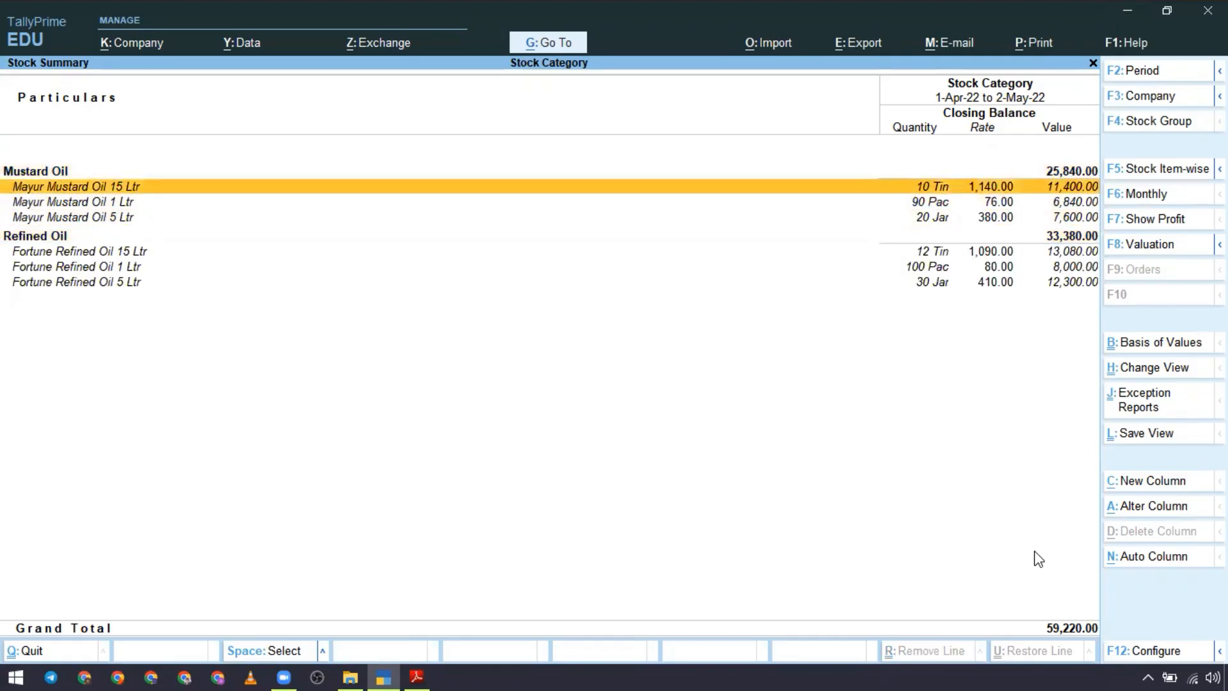
key(Down)
key(Down)
key(Up)
key(Up)
key(Up)
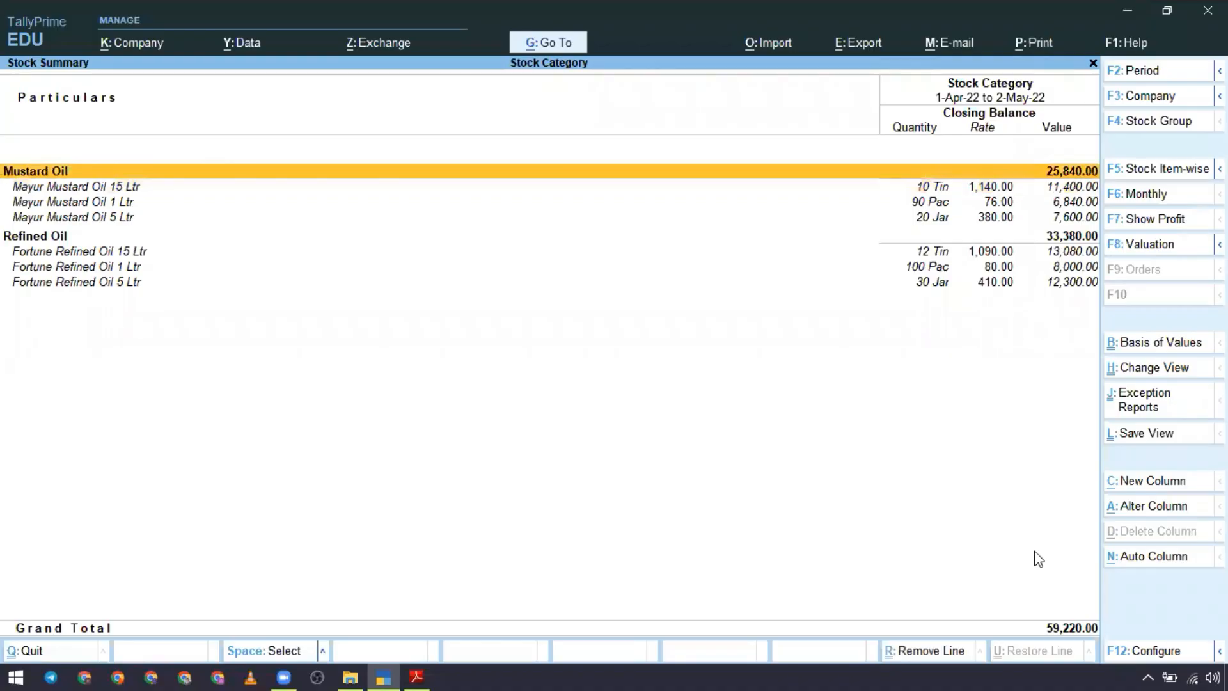
Step: Review the closing stock of the Fortune items under the Refined Oil group
key(Down)
key(Down)
key(Down)
key(Down)
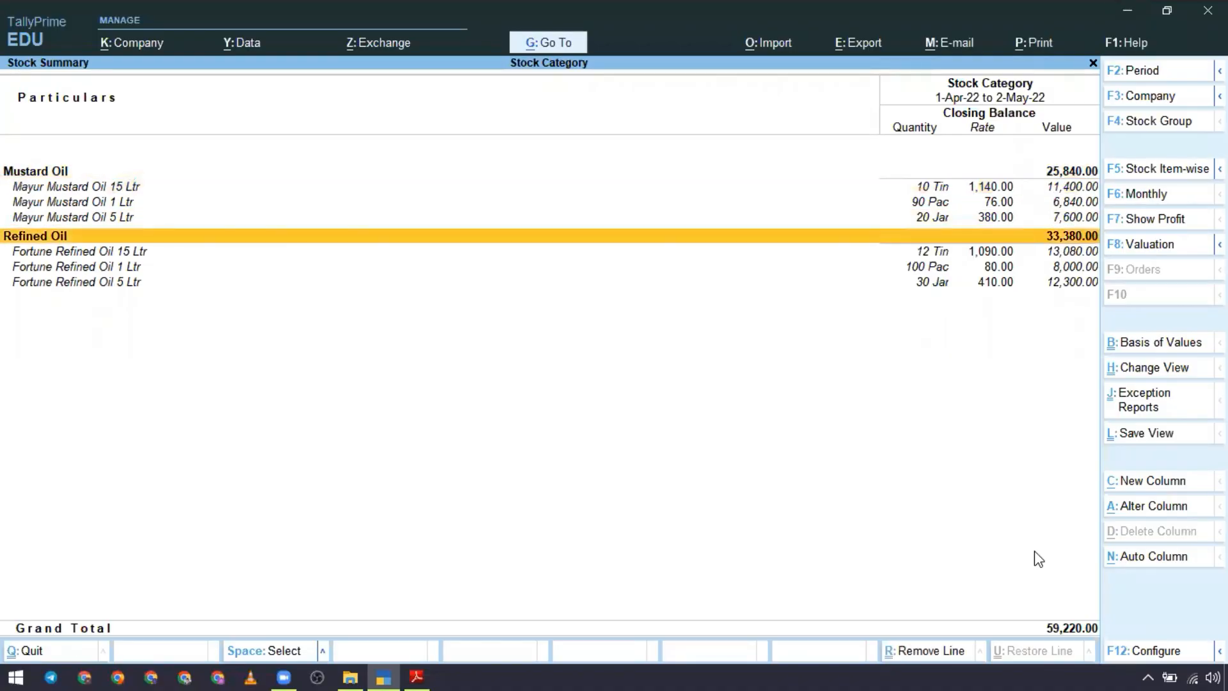
key(Down)
key(Down)
key(Down)
key(Up)
key(Up)
key(Up)
key(Up)
key(Up)
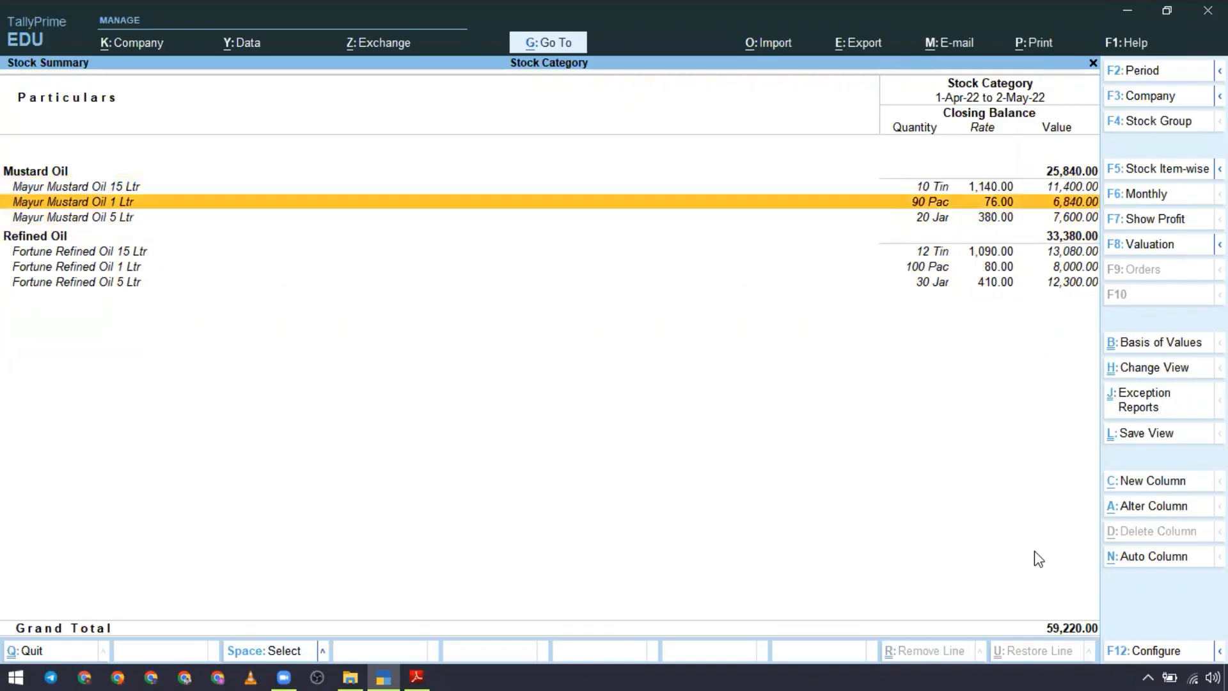
Step: Collapse the Stock Summary to the stock groups only and expand it to item detail again
key(Up)
key(alt+F5)
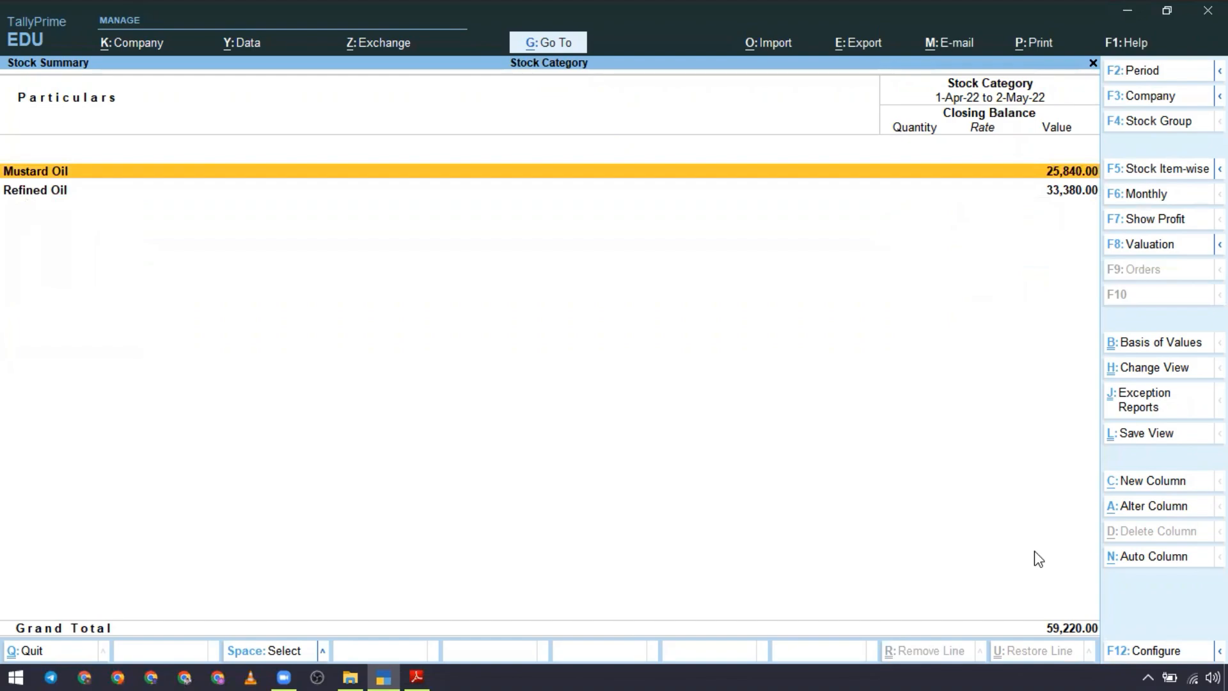
key(alt+F5)
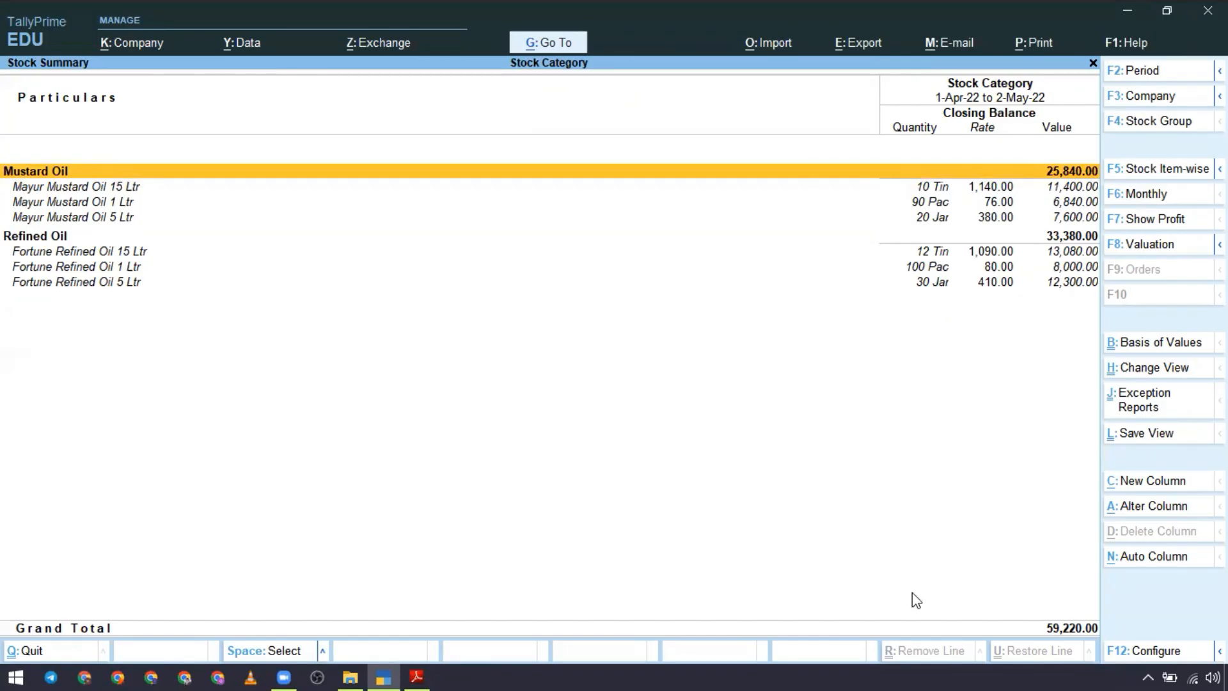
Step: Close the Stock Summary and go to the Inventory Books reports
key(Escape)
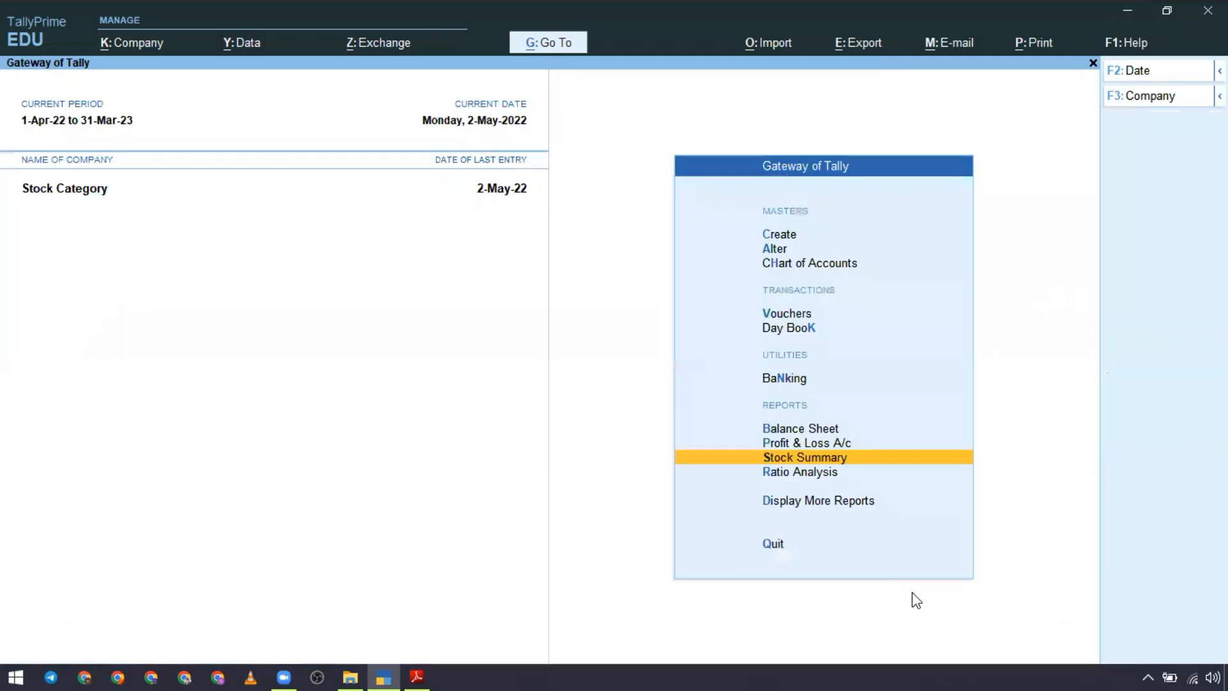
key(Down)
key(Down)
key(Return)
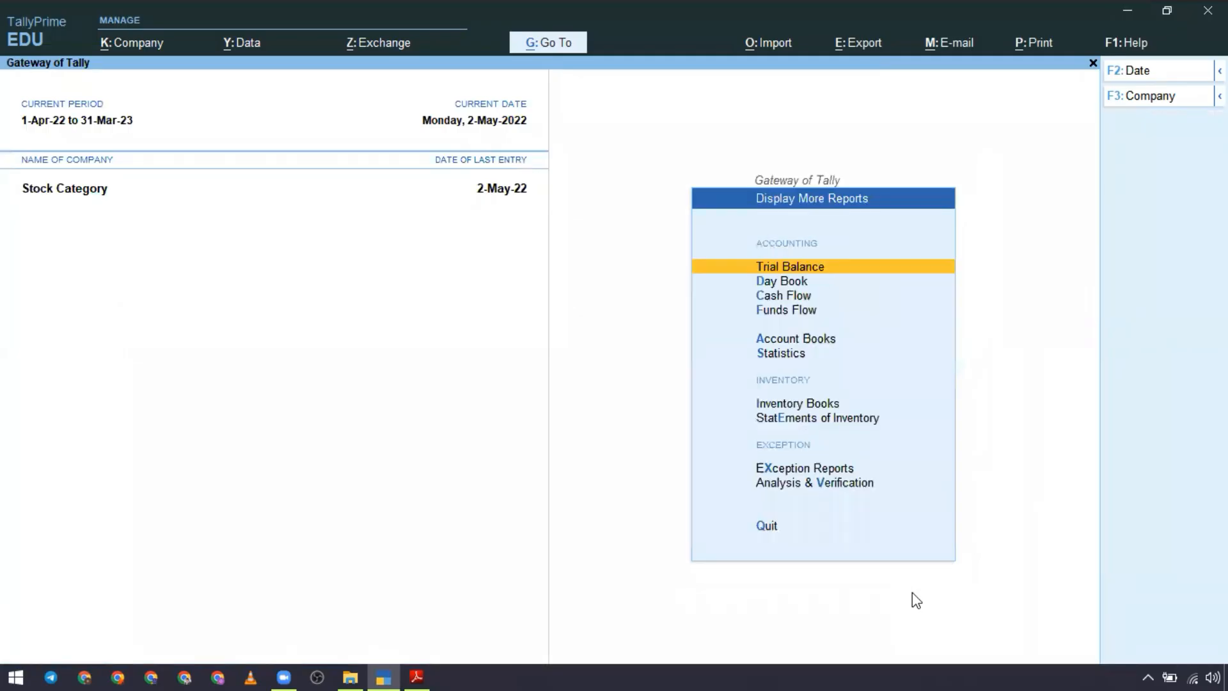
key(Down)
key(Down)
key(Down)
key(Down)
key(Down)
key(Down)
key(Down)
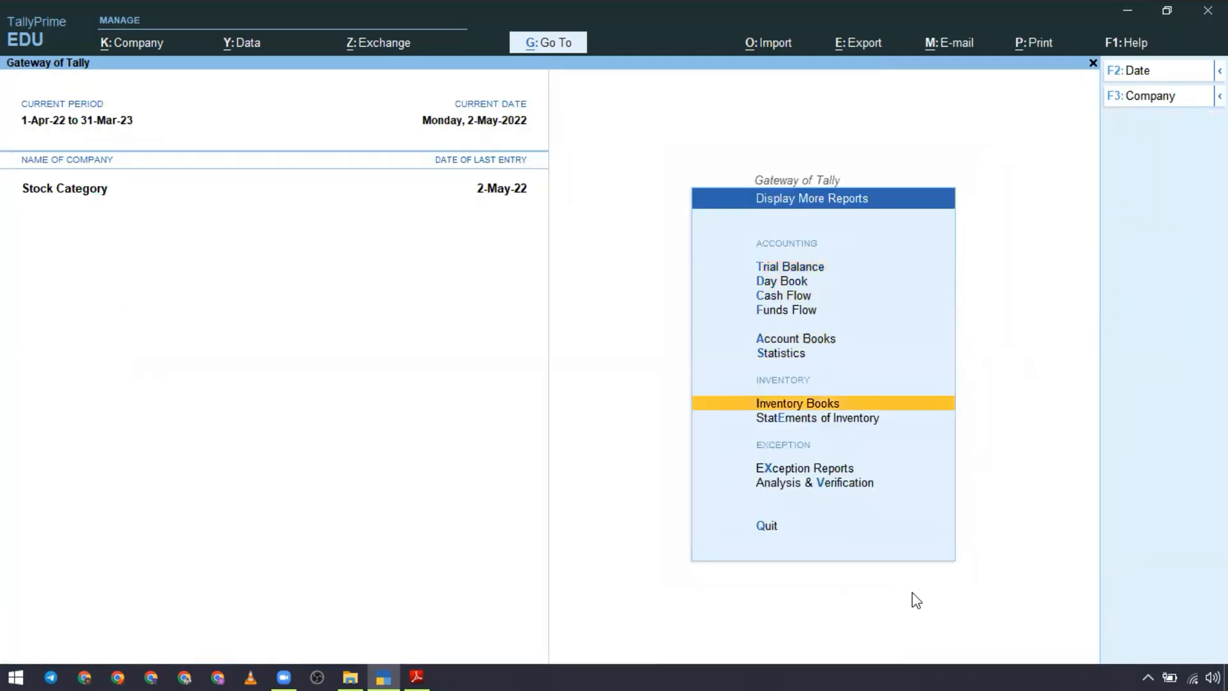
key(Return)
key(Escape)
key(Up)
key(Return)
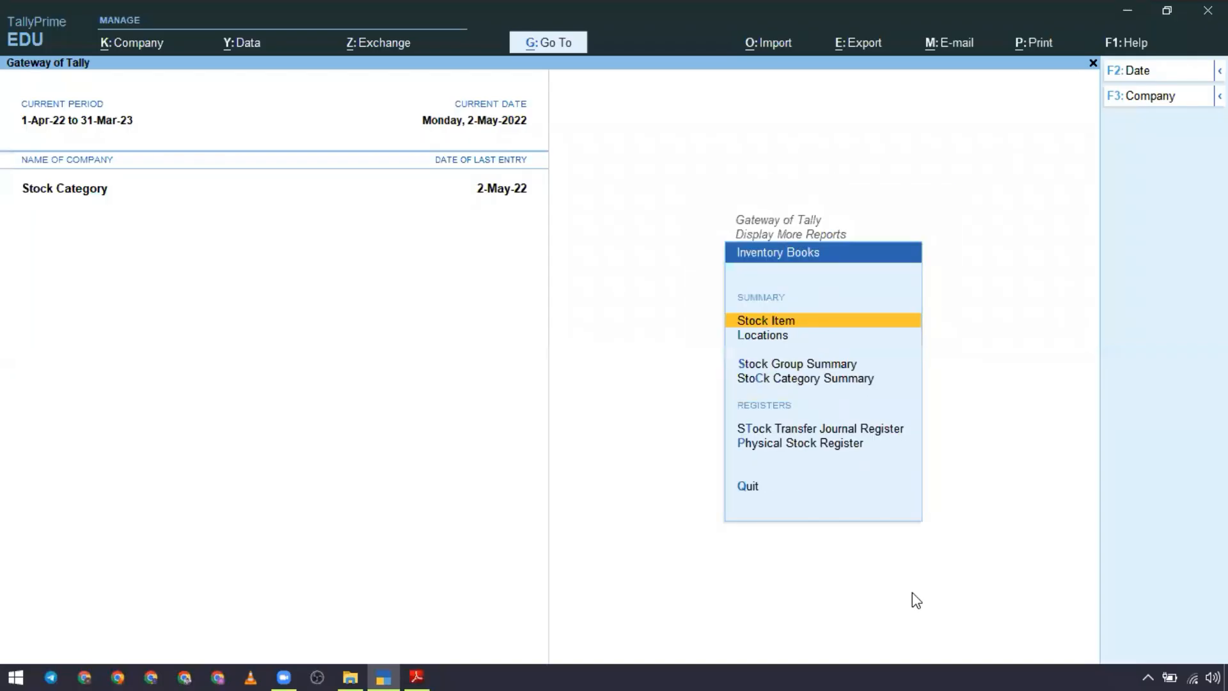
key(Escape)
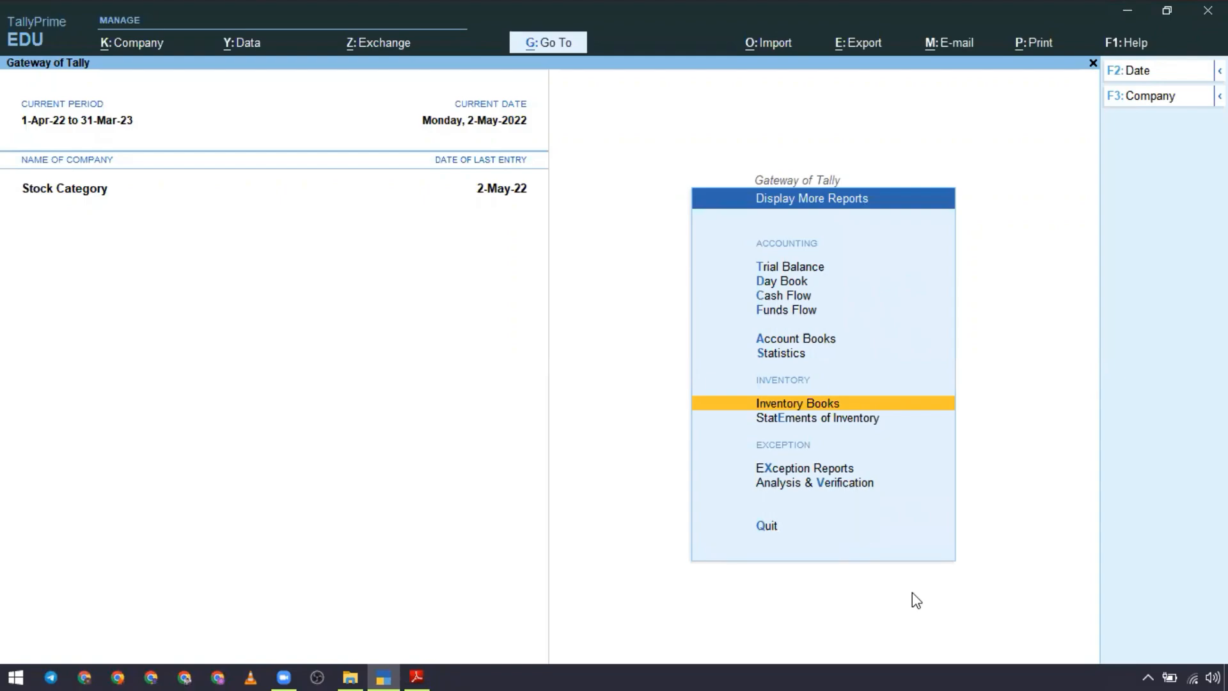
key(Return)
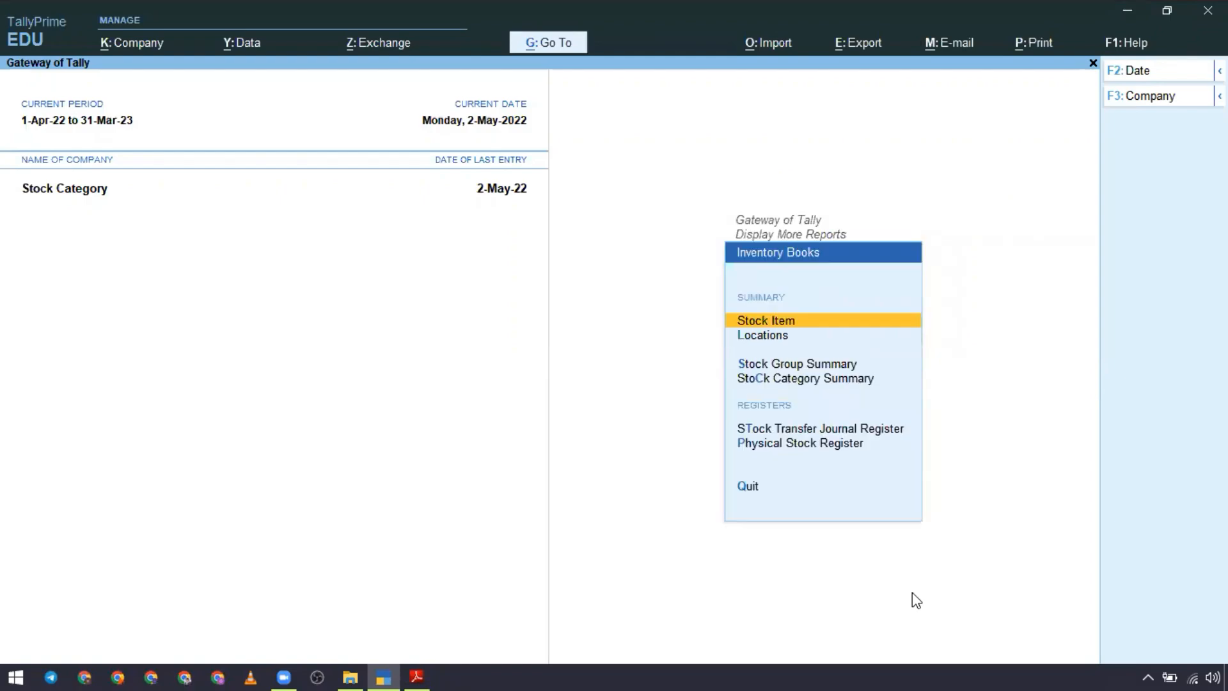
Step: Open the Stock Category Summary for the Primary category and expand it to item detail
key(Down)
key(Down)
key(Down)
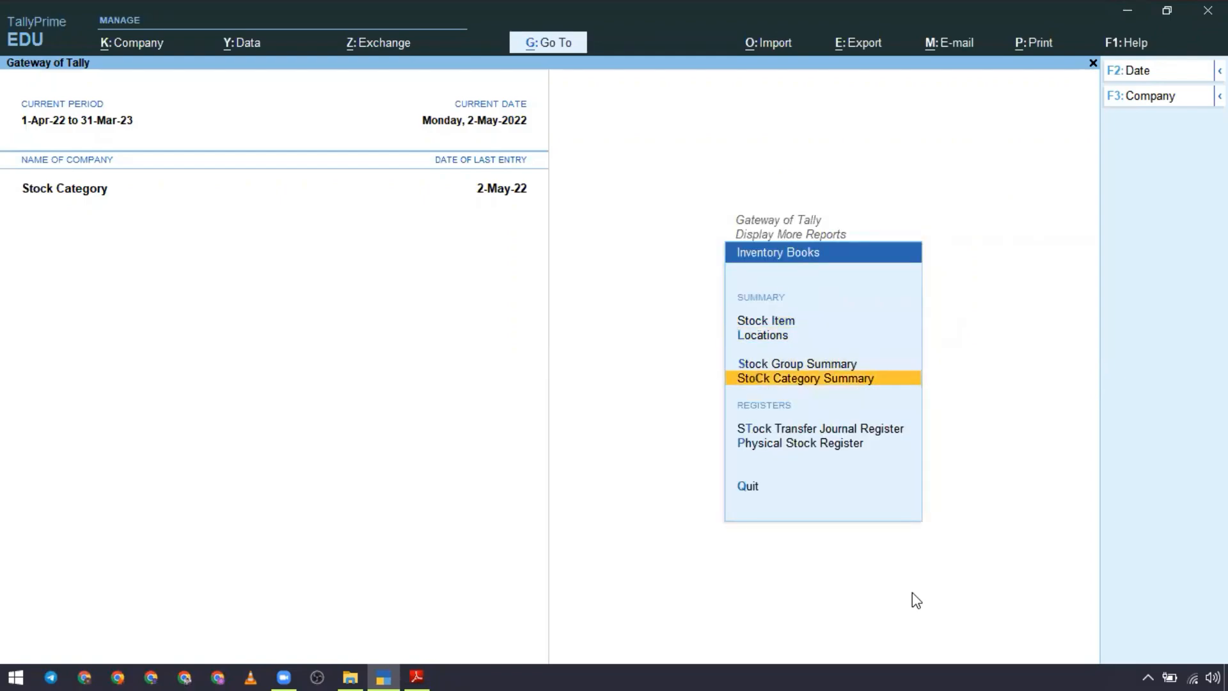
key(Up)
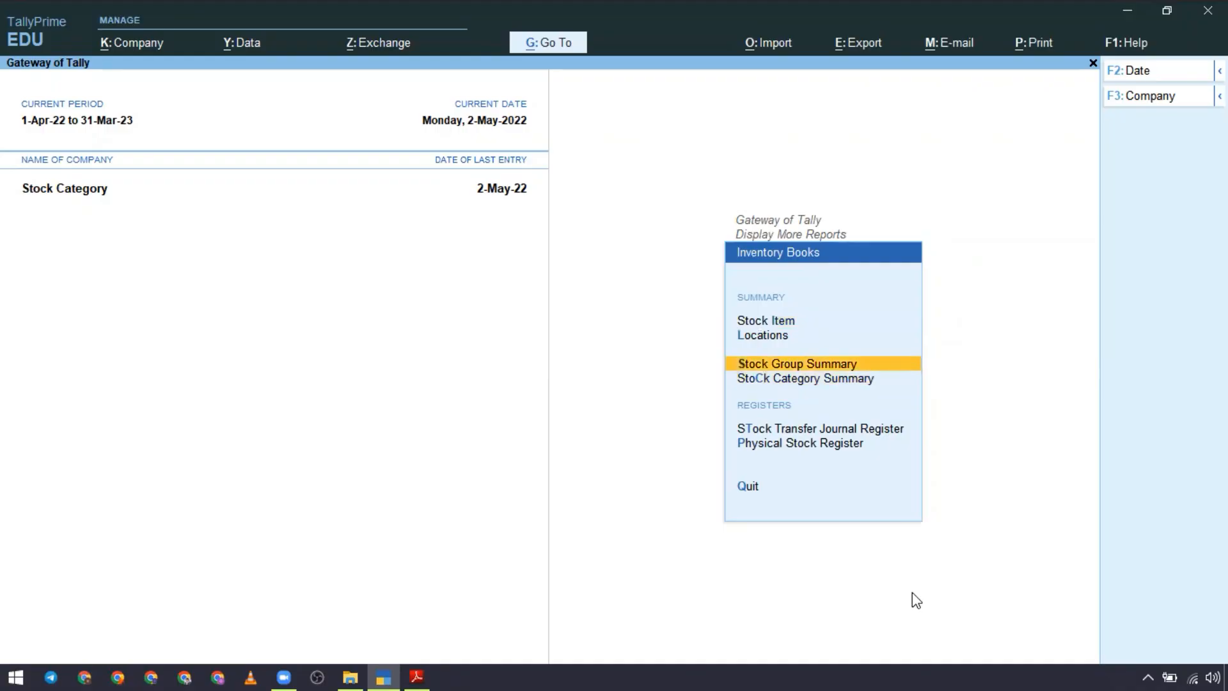
key(Down)
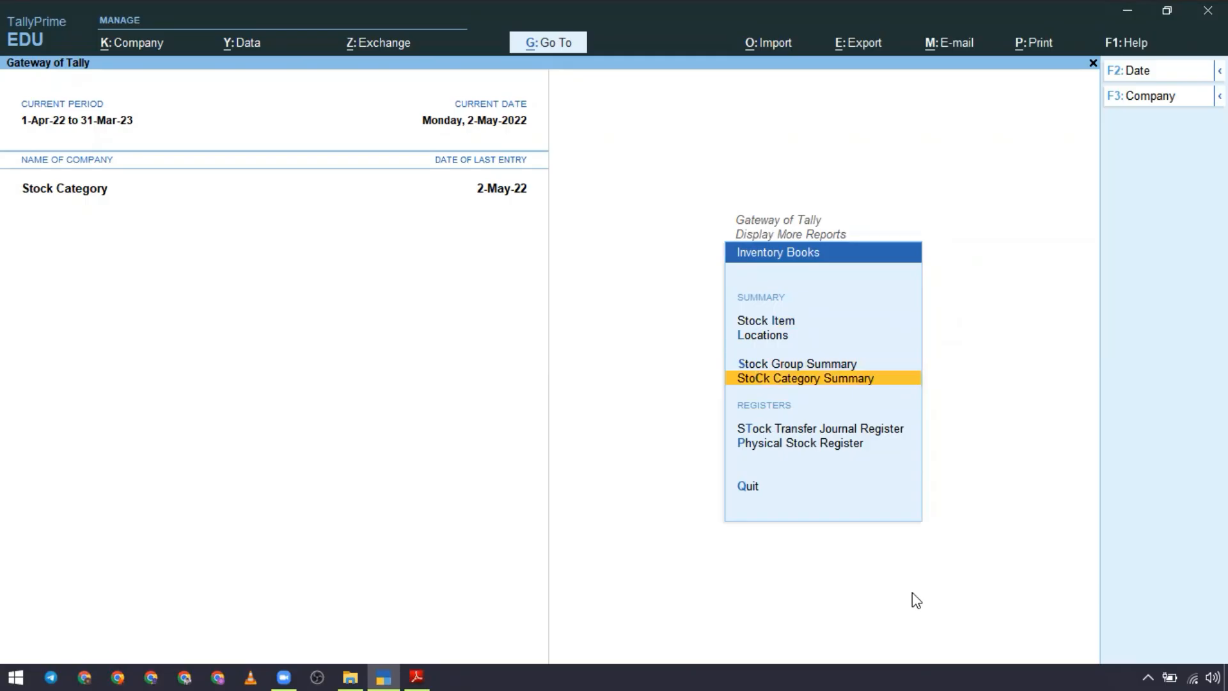
key(Return)
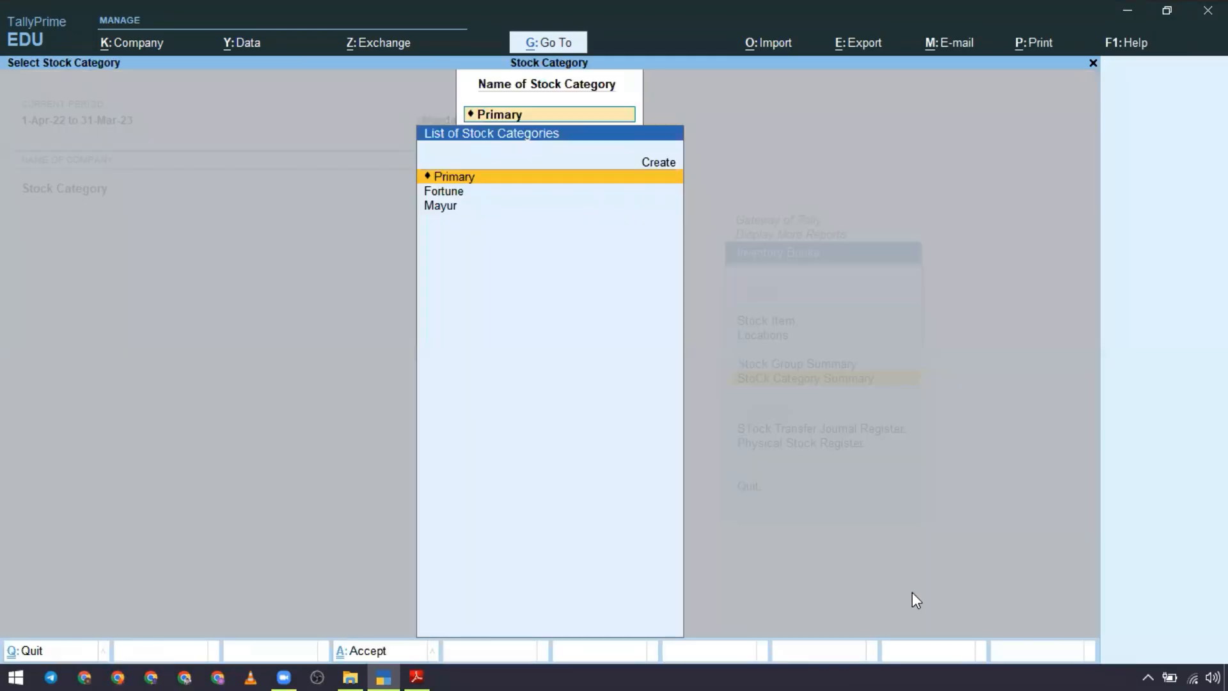
key(Down)
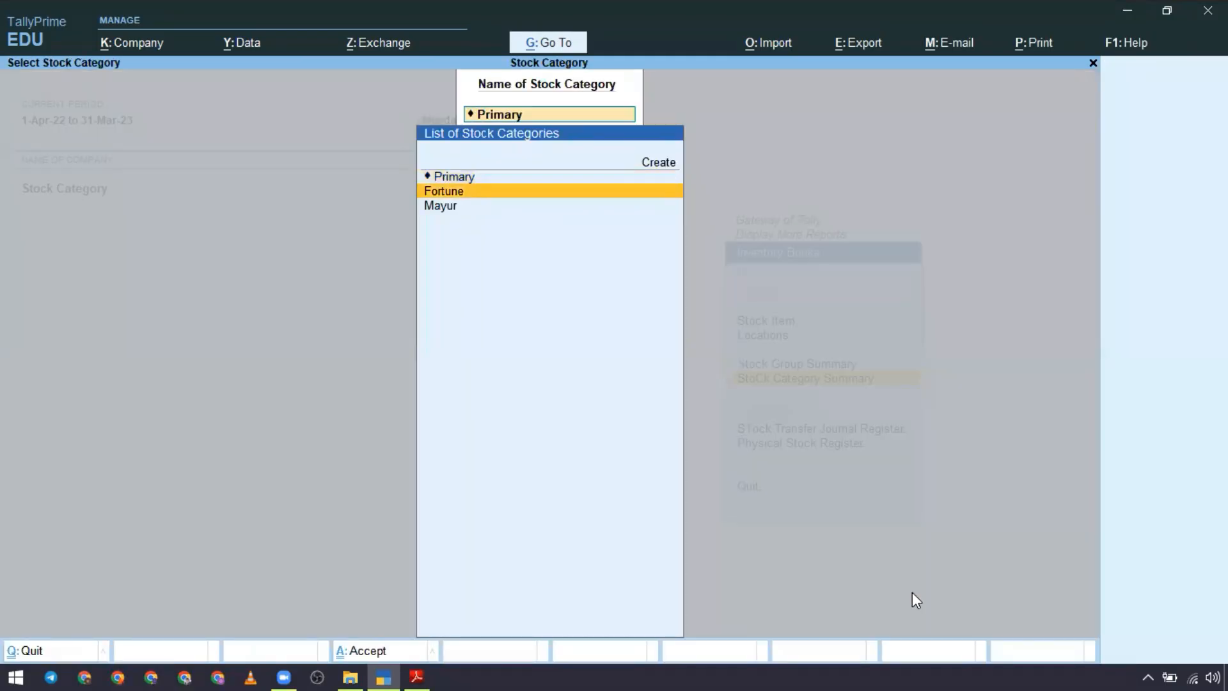
key(Down)
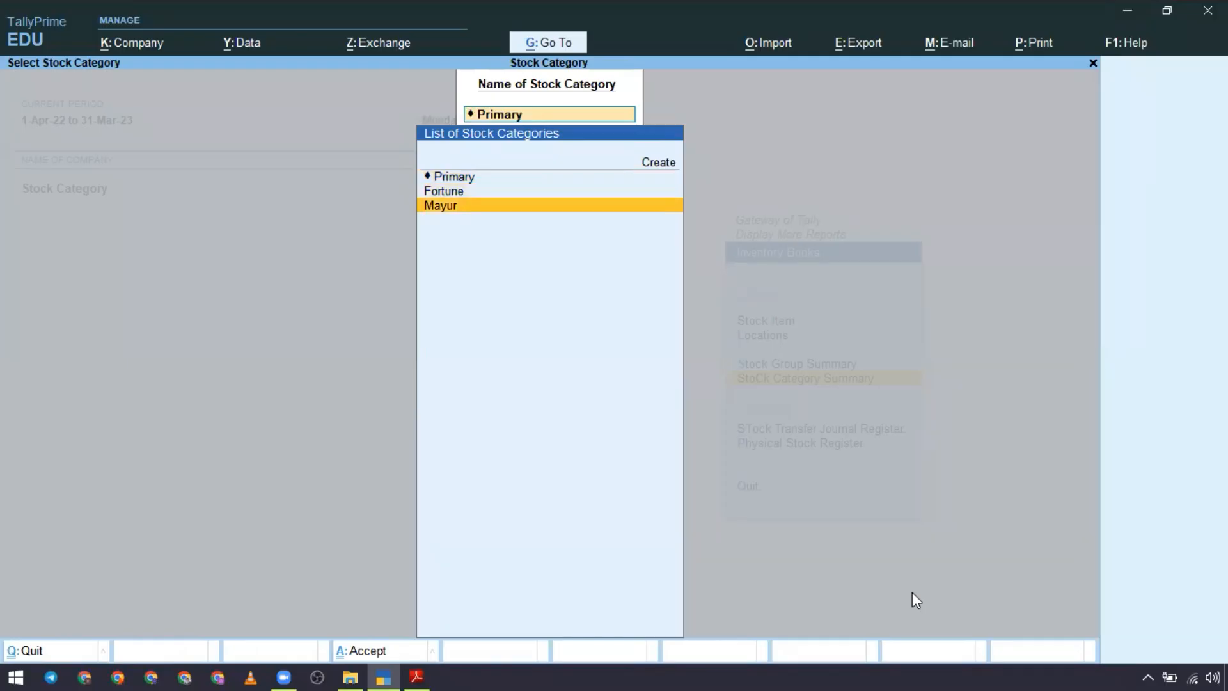
key(Up)
key(Up)
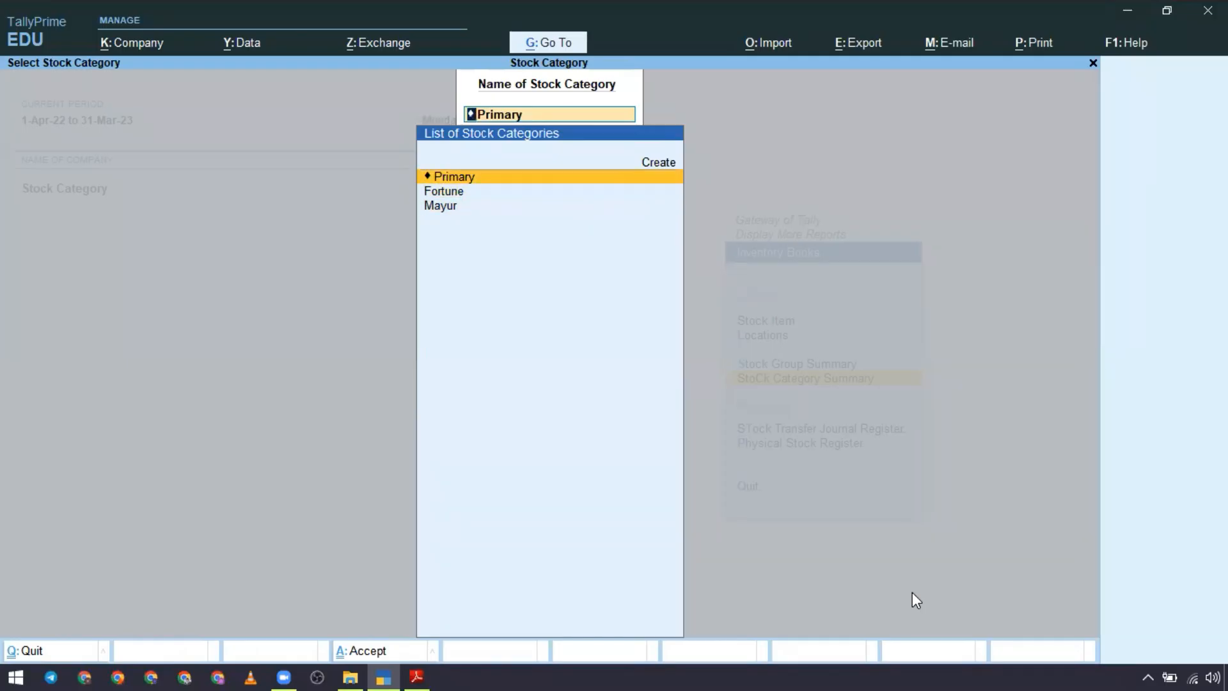
key(Return)
key(alt+F5)
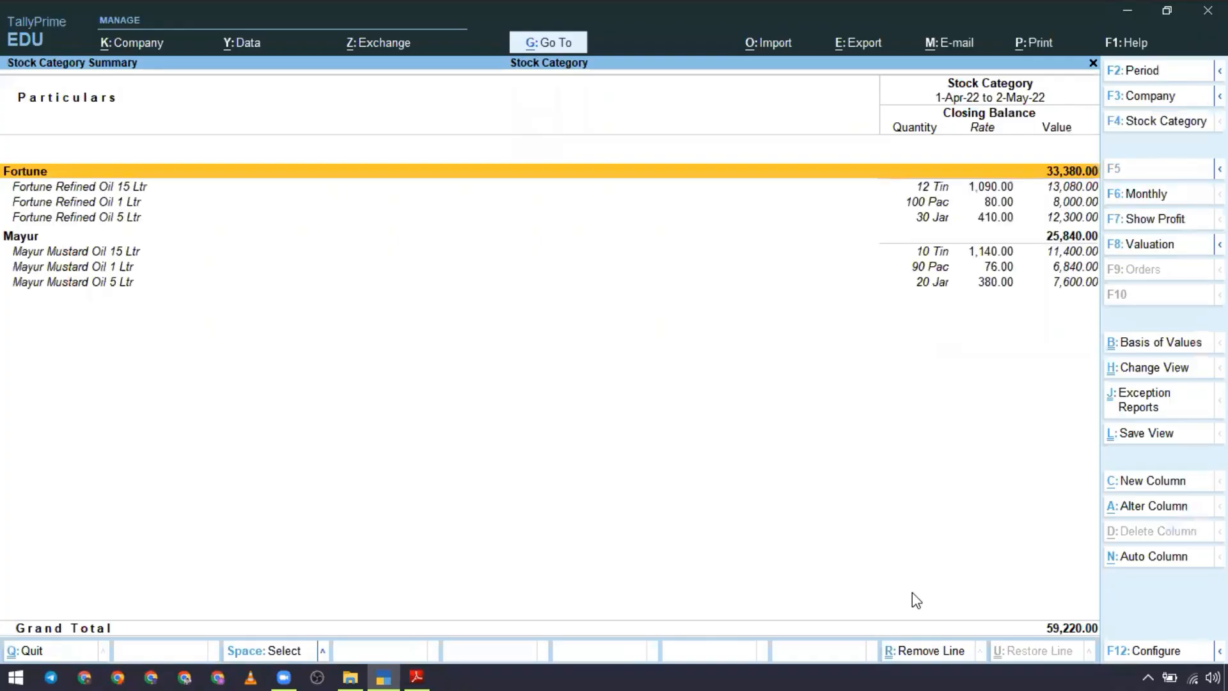
Step: Examine the closing quantity, rate and value of the items under the Fortune and Mayur categories, and close the report
key(Down)
key(Down)
key(Down)
key(Down)
key(Down)
key(Down)
key(Down)
key(Up)
key(Up)
key(Up)
key(Up)
key(Up)
key(Up)
key(Up)
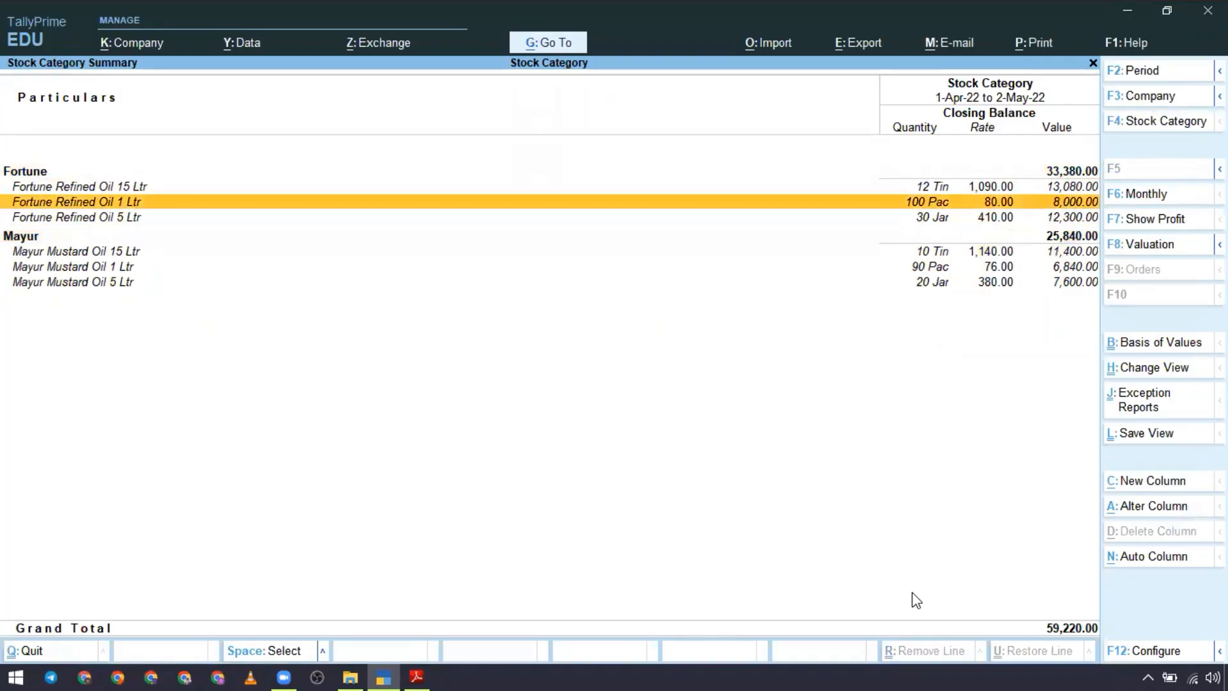
key(Down)
key(Down)
key(Down)
key(Up)
key(Up)
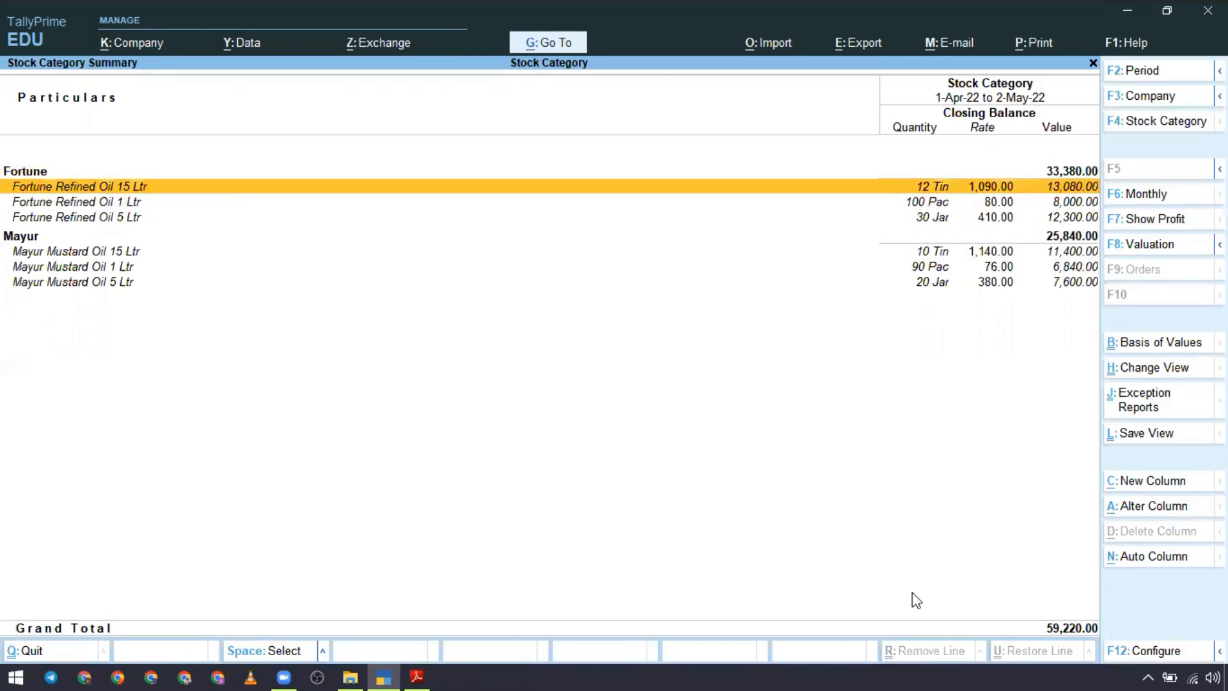
key(Down)
key(Down)
key(Down)
key(Down)
key(Down)
key(Up)
key(Down)
key(Down)
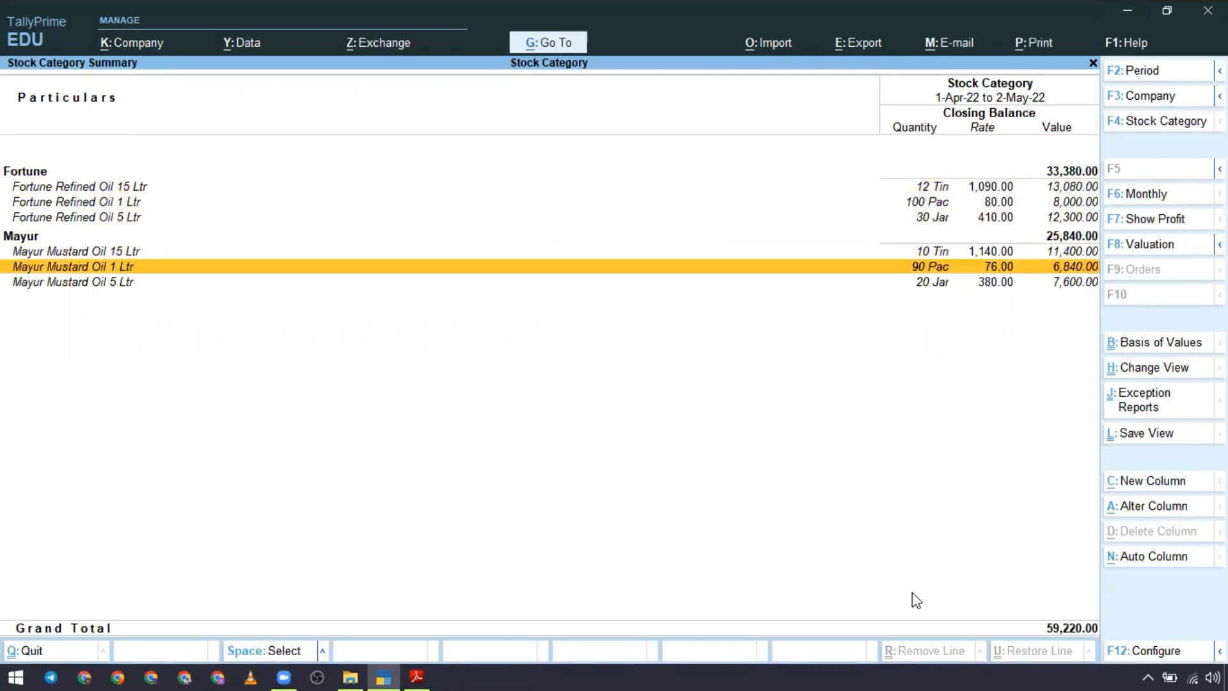
key(Up)
key(Up)
key(Up)
key(Up)
key(Up)
key(Up)
key(Up)
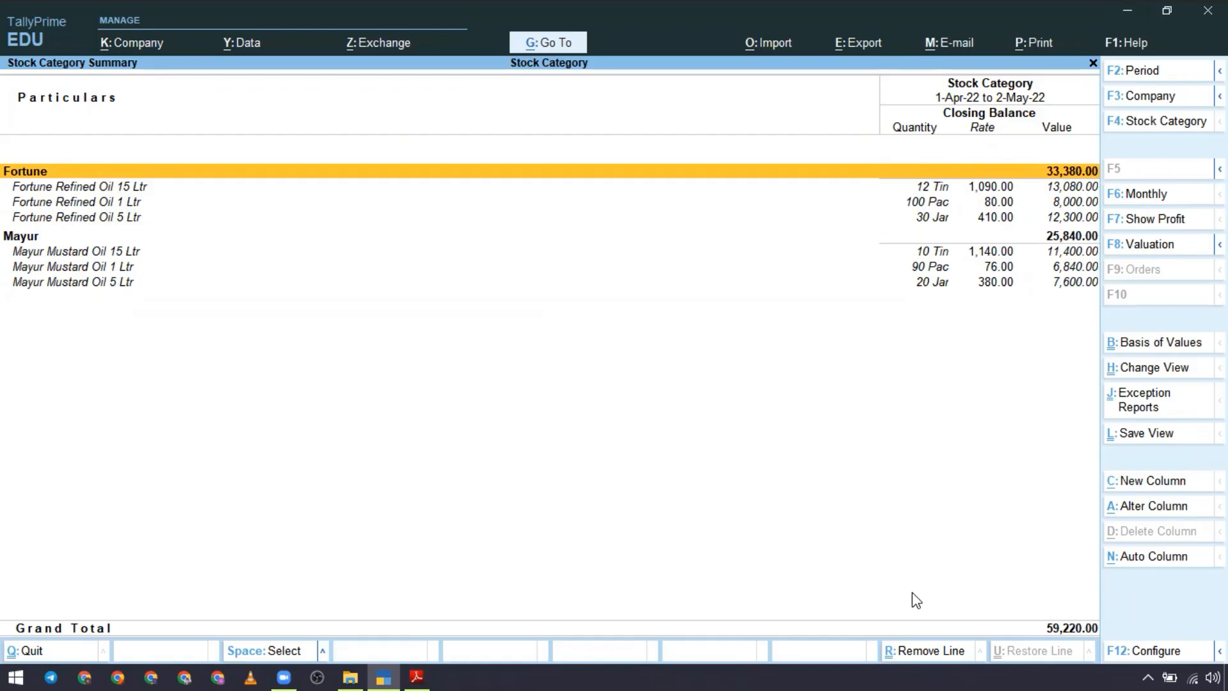
key(Escape)
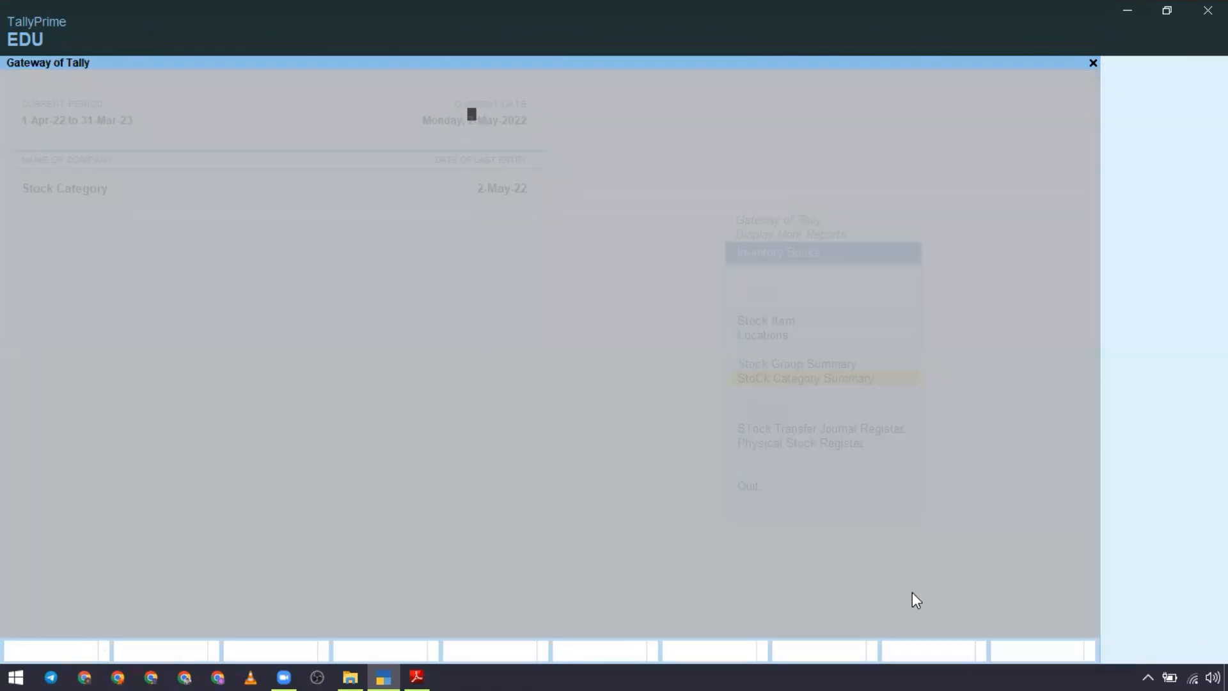
key(Escape)
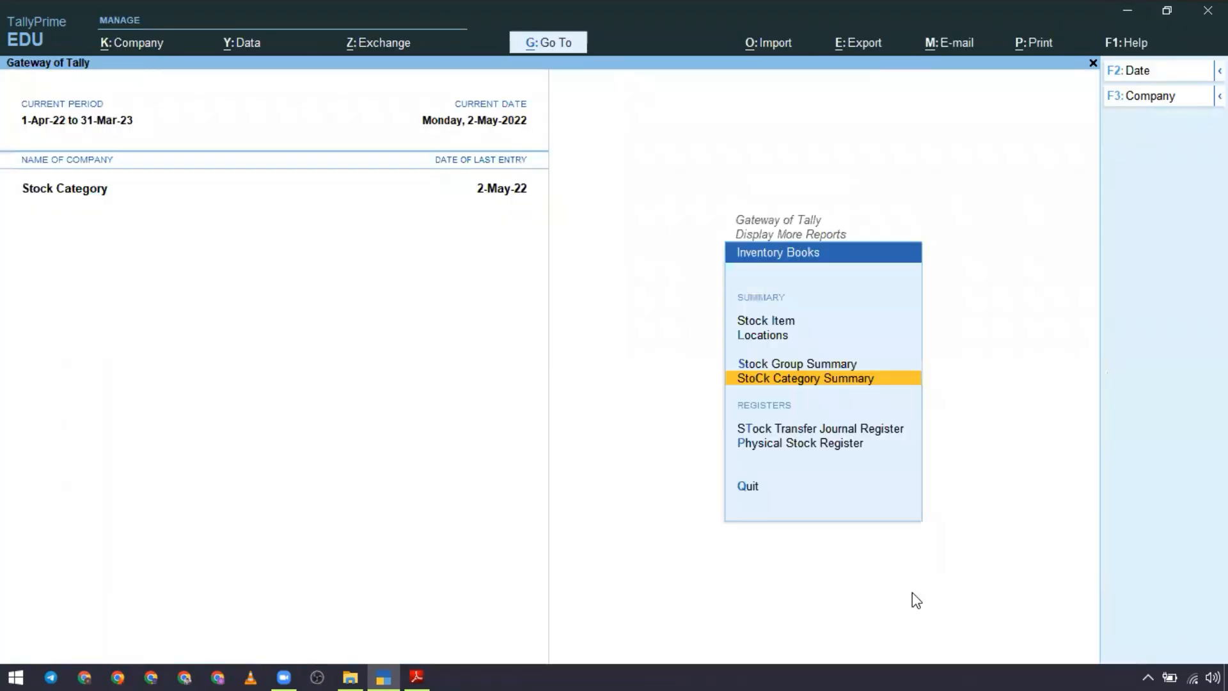
Step: Open the Stock Group Summary for the Primary group and expand it to item detail
key(Up)
key(Down)
key(Up)
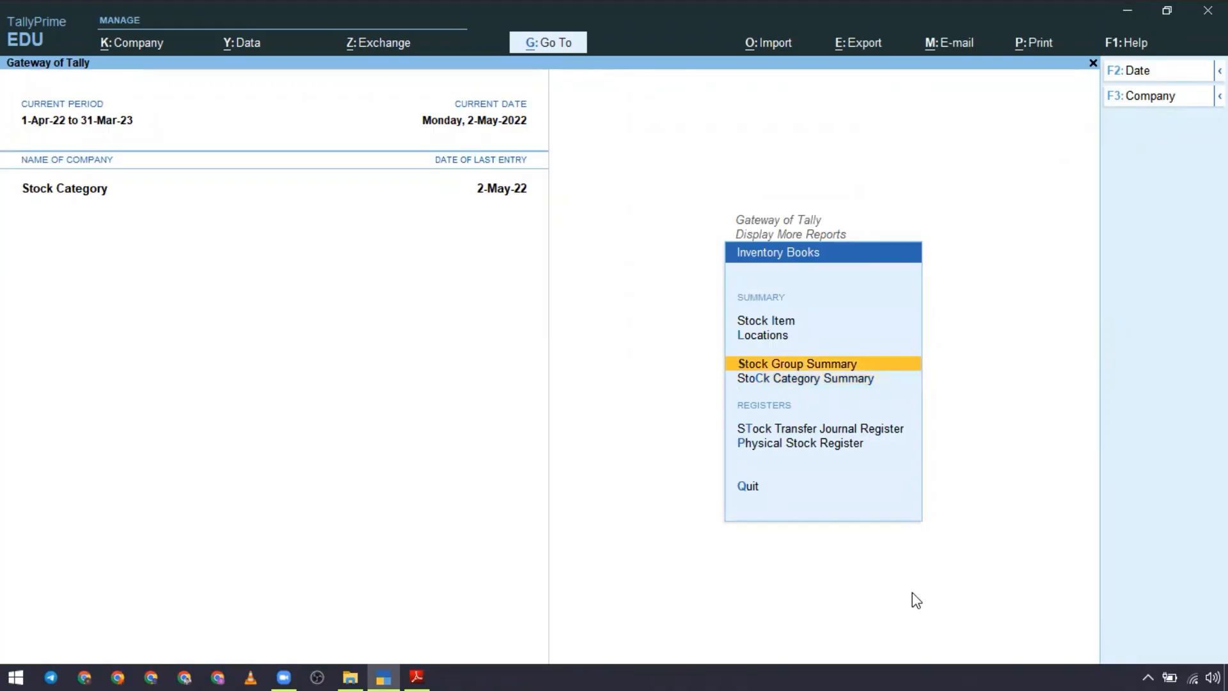
key(Return)
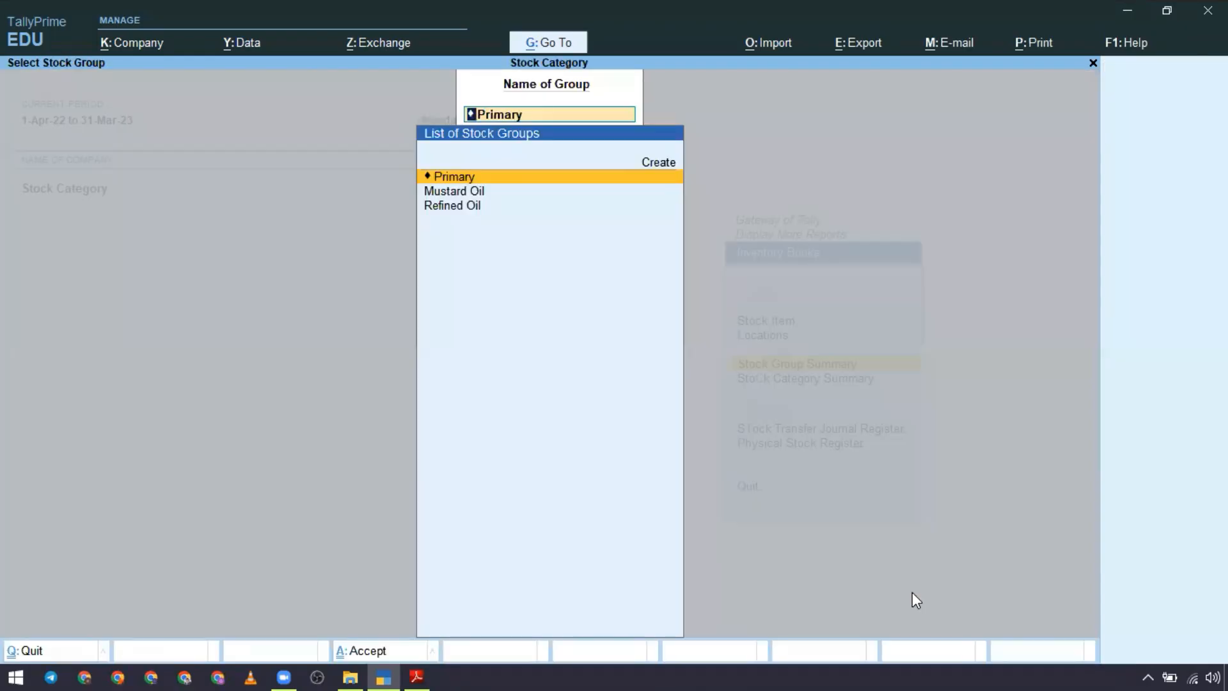
key(Return)
key(alt+f5)
Step: Review the closing stock of the items under Mustard Oil and Refined Oil, and return to the Inventory Books reports
key(Down)
key(Down)
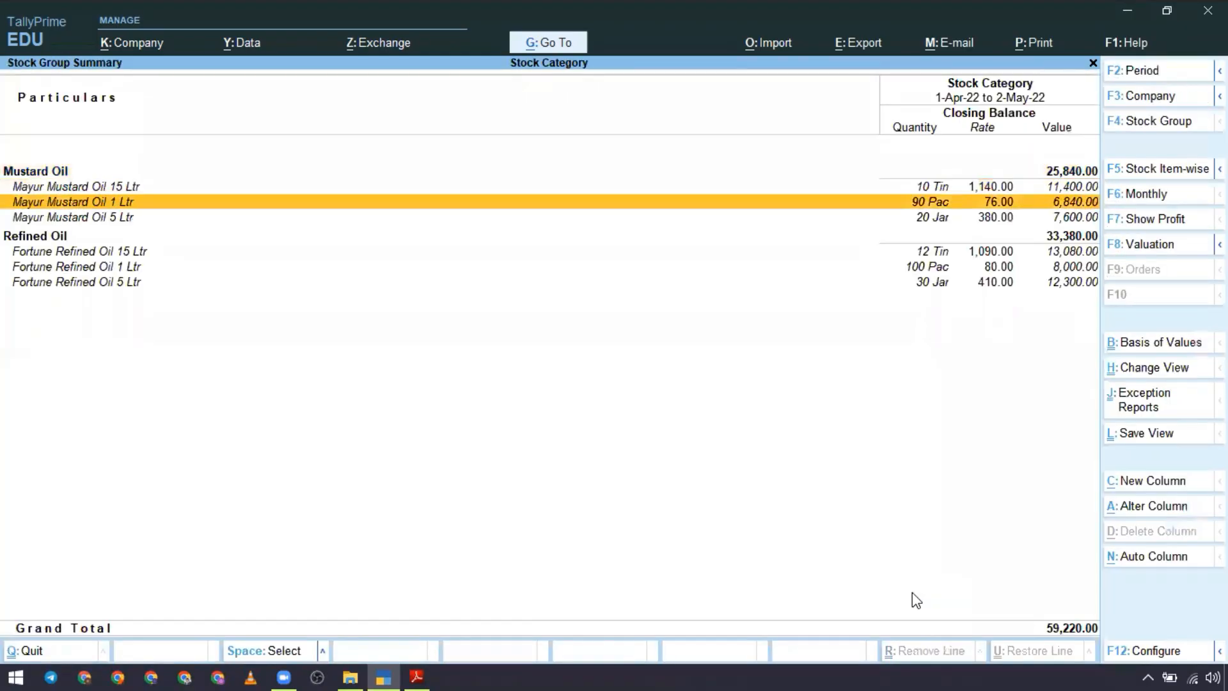
key(Down)
key(Down)
key(Down)
key(Down)
key(Down)
key(Up)
key(Up)
key(Up)
key(Up)
key(Up)
key(Up)
key(Up)
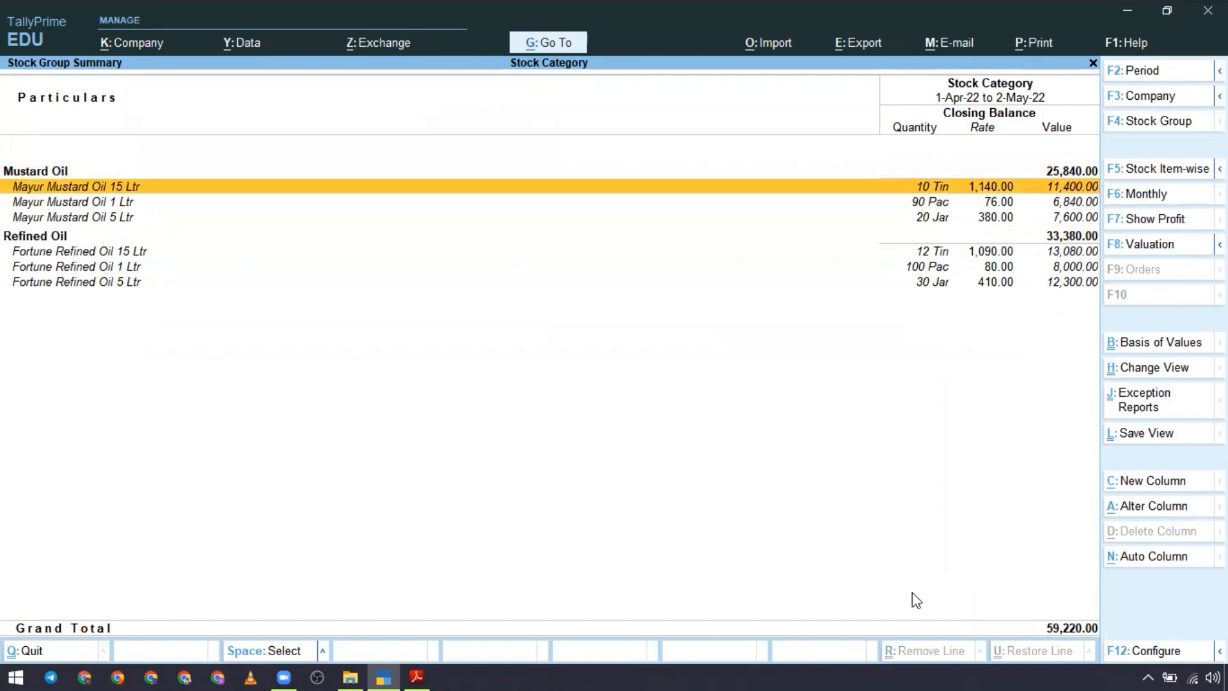
key(F4)
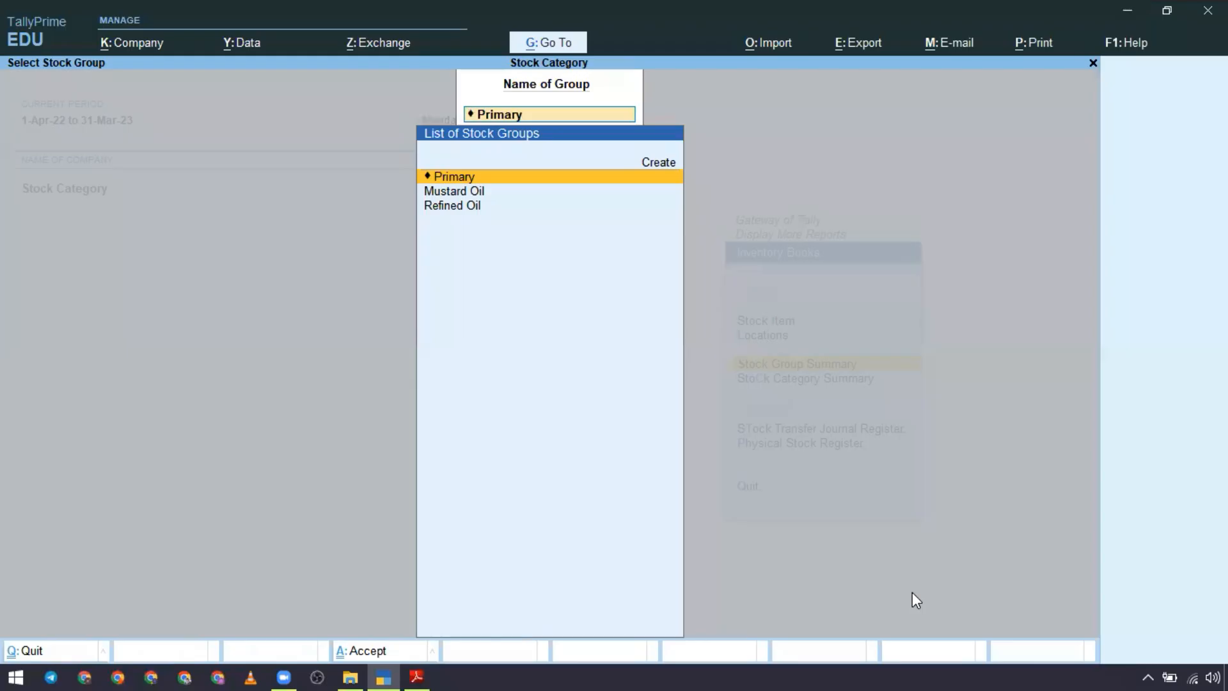
key(Escape)
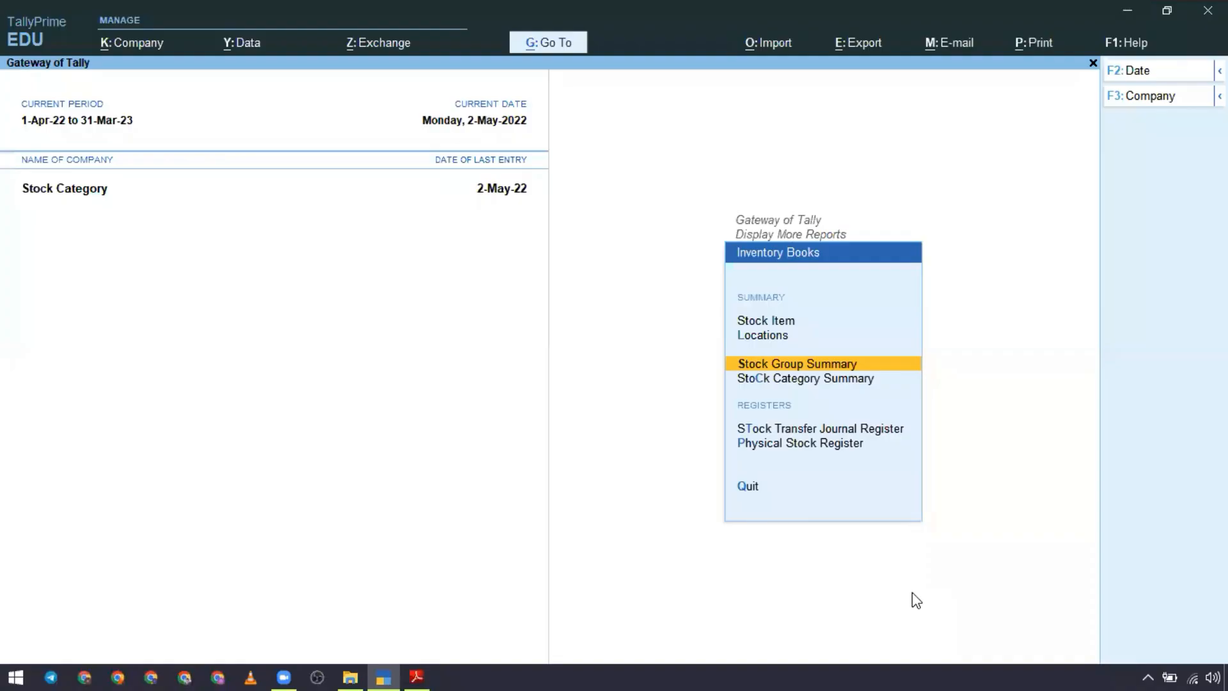
Step: Switch to File Explorer and open Inventory Assignment 04 Stock Category from the 08_01 Tally Prime L1 Basic Assignments folder
click(352, 675)
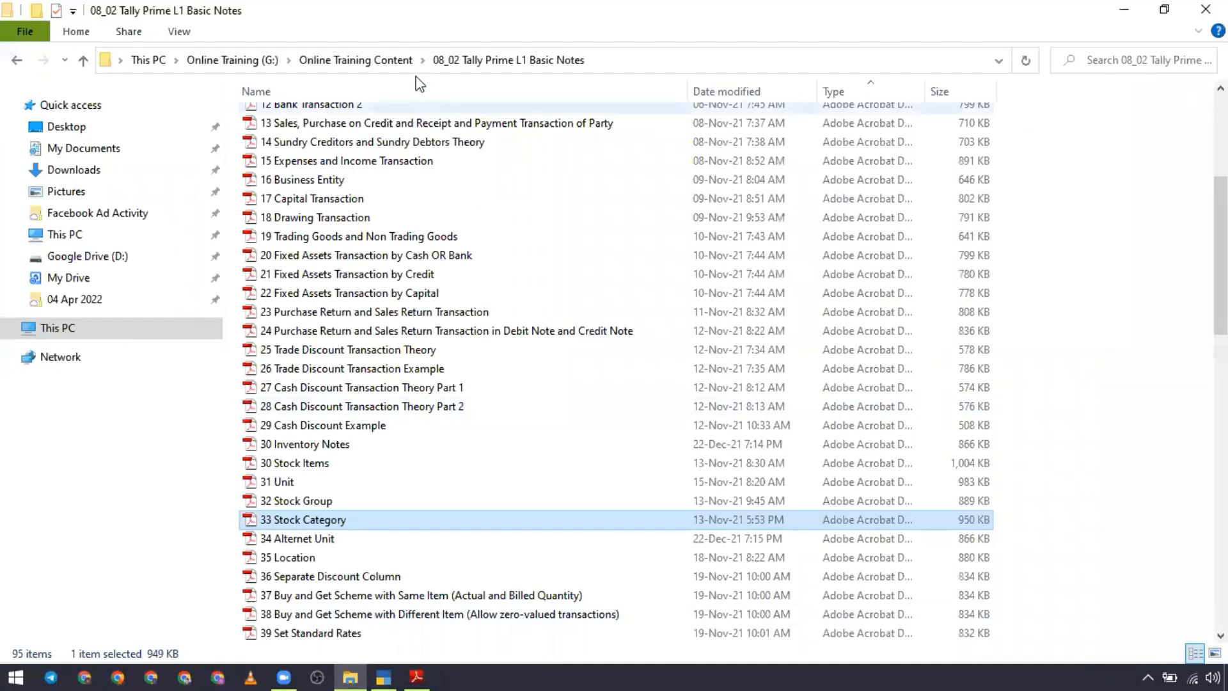
click(385, 63)
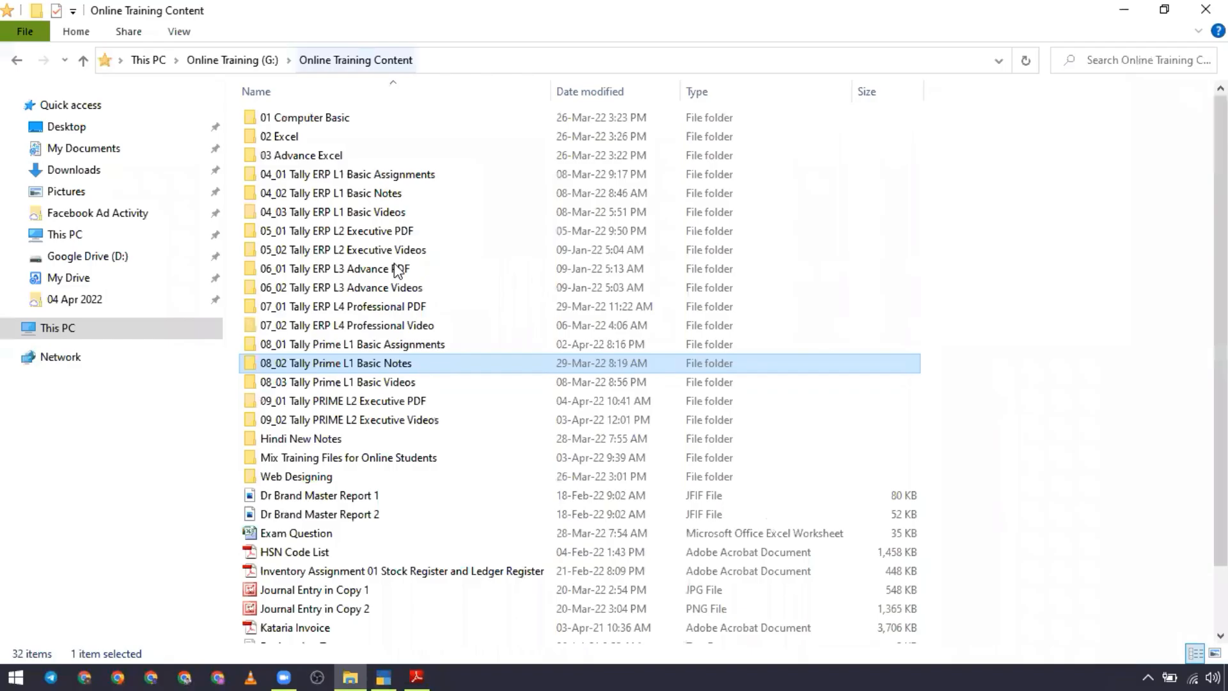
double_click(411, 347)
scroll(435, 540, down, 4)
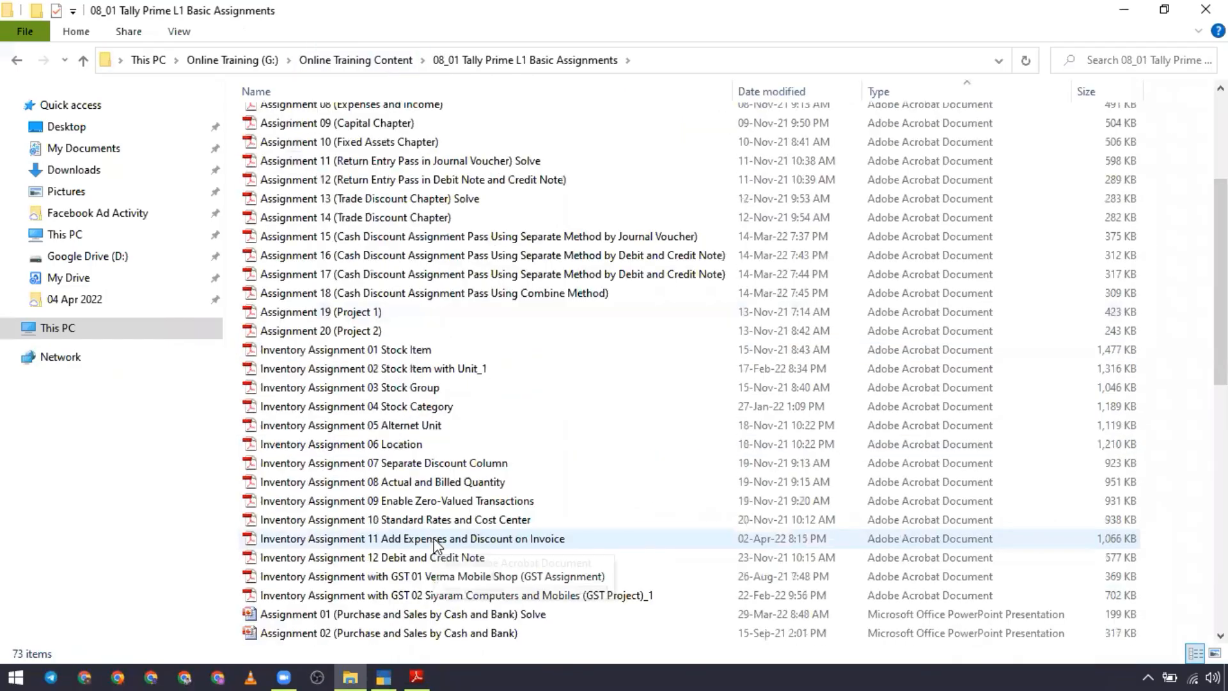
double_click(428, 409)
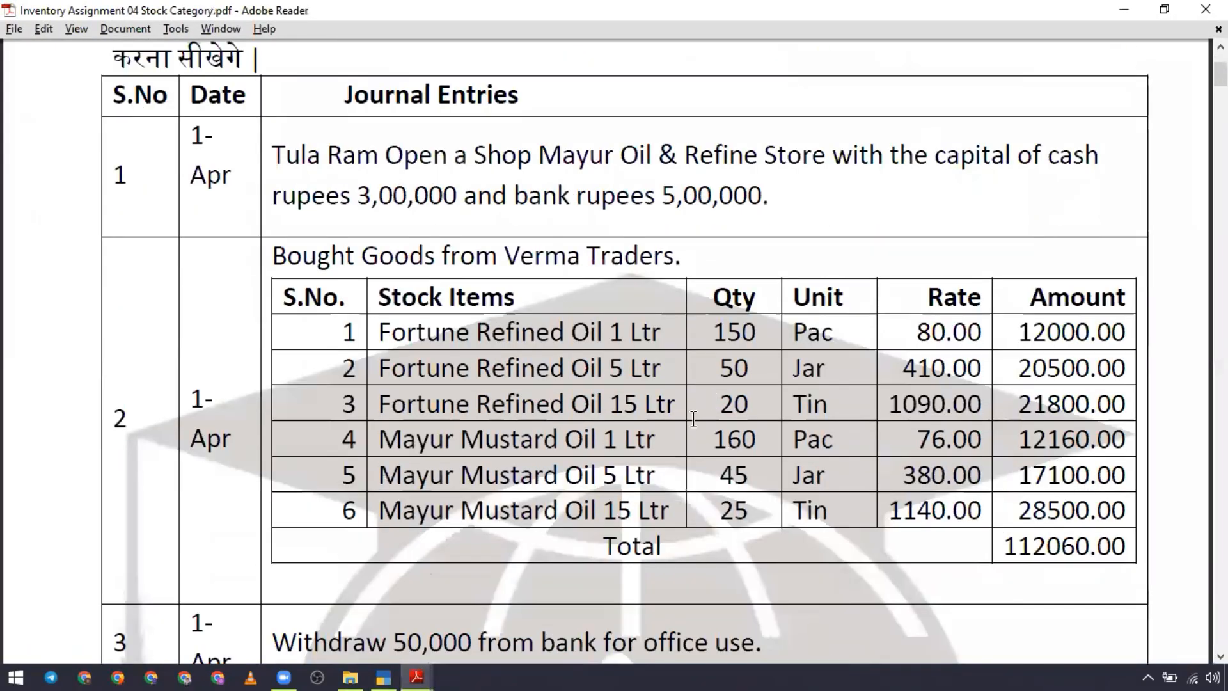
Step: Read through Inventory Assignment 4, from its objective through the dated journal entries to the stock category section
scroll(715, 399, up, 3)
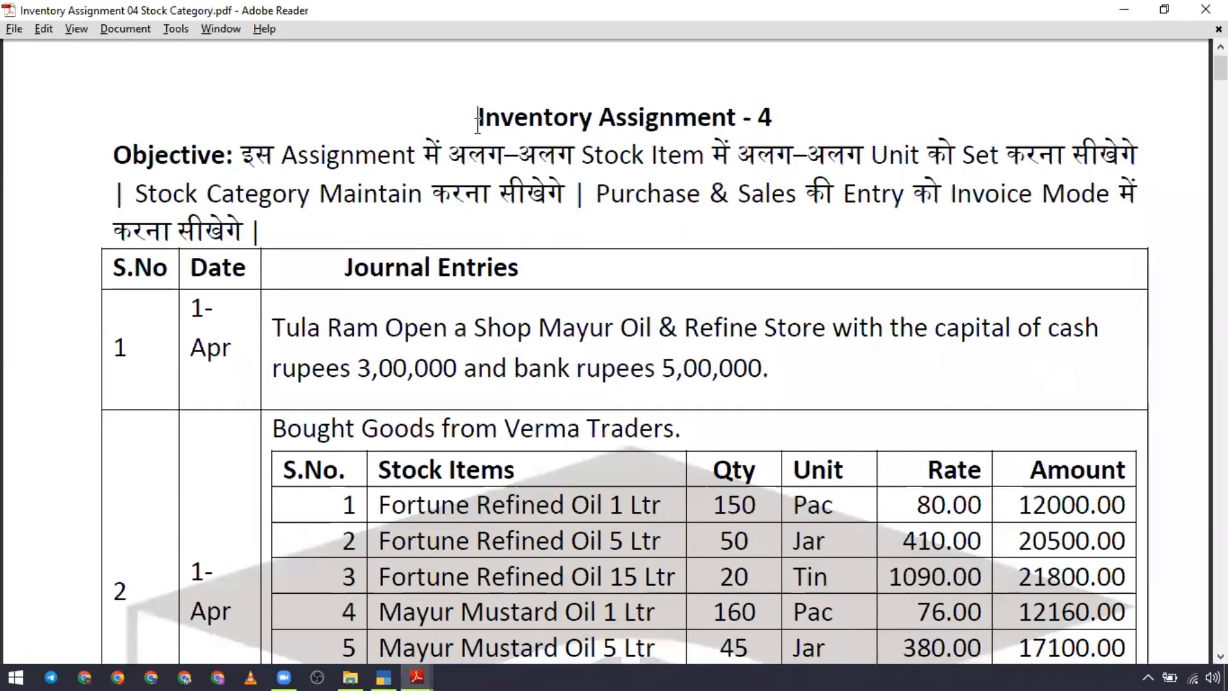
drag(478, 117, 772, 122)
scroll(627, 492, down, 15)
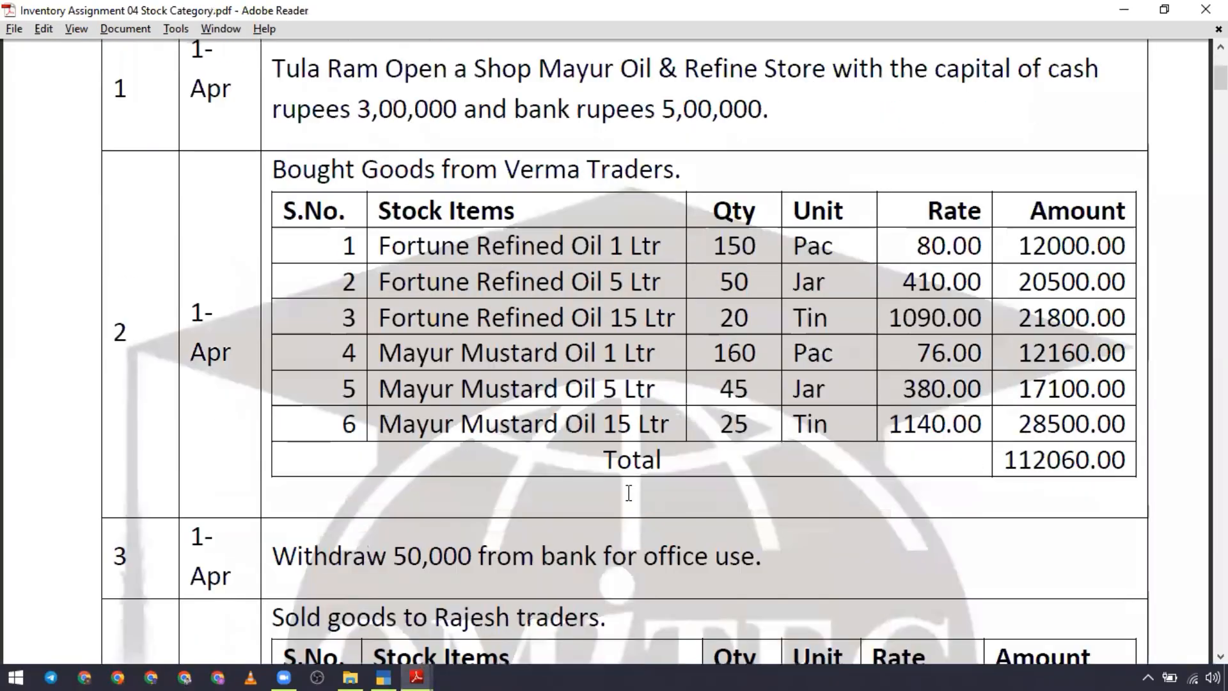
scroll(630, 494, down, 18)
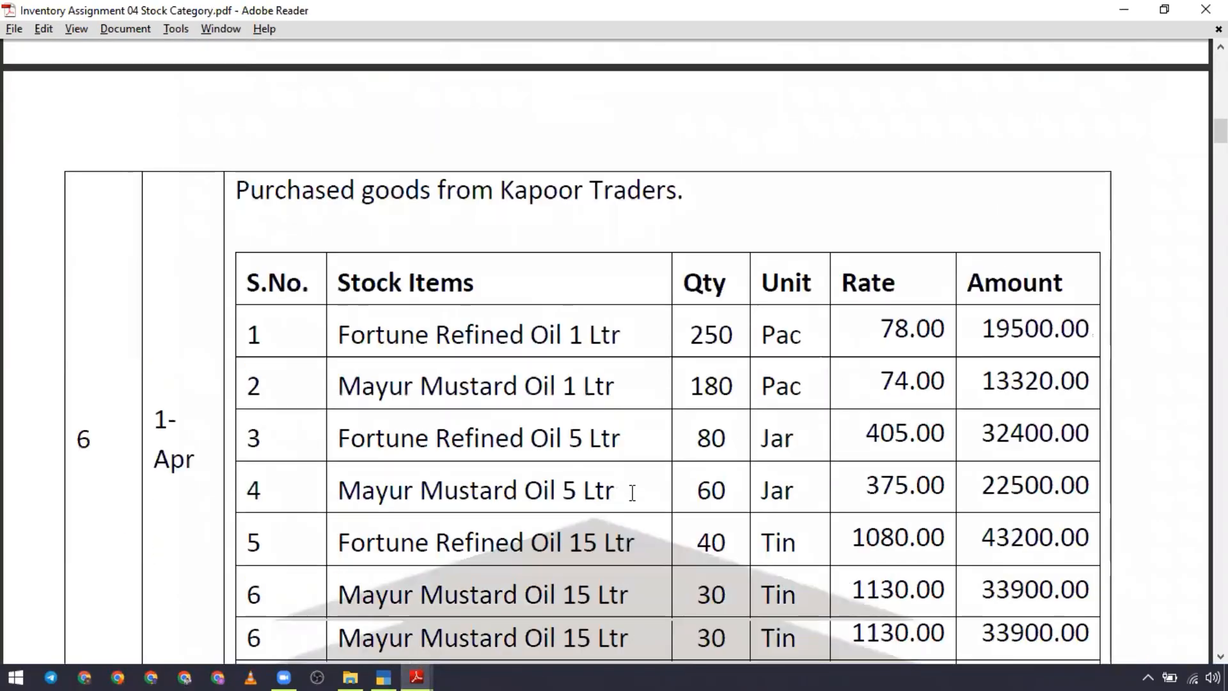
scroll(634, 492, down, 18)
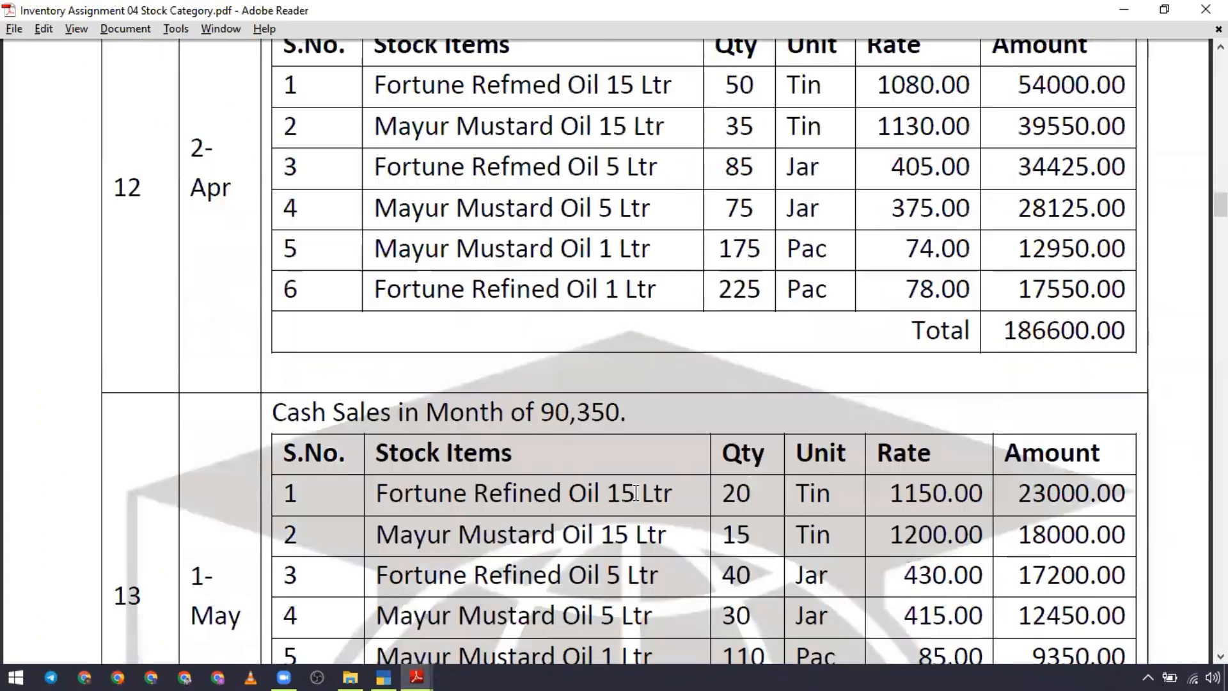
scroll(639, 503, down, 18)
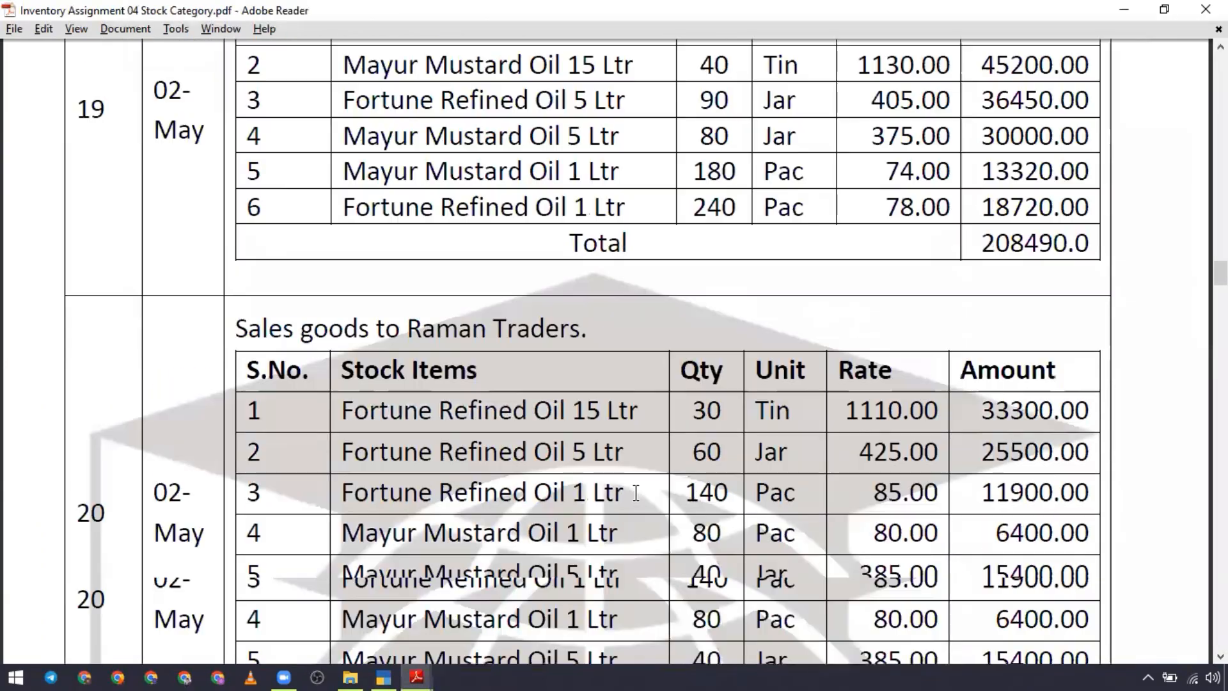
scroll(727, 427, down, 18)
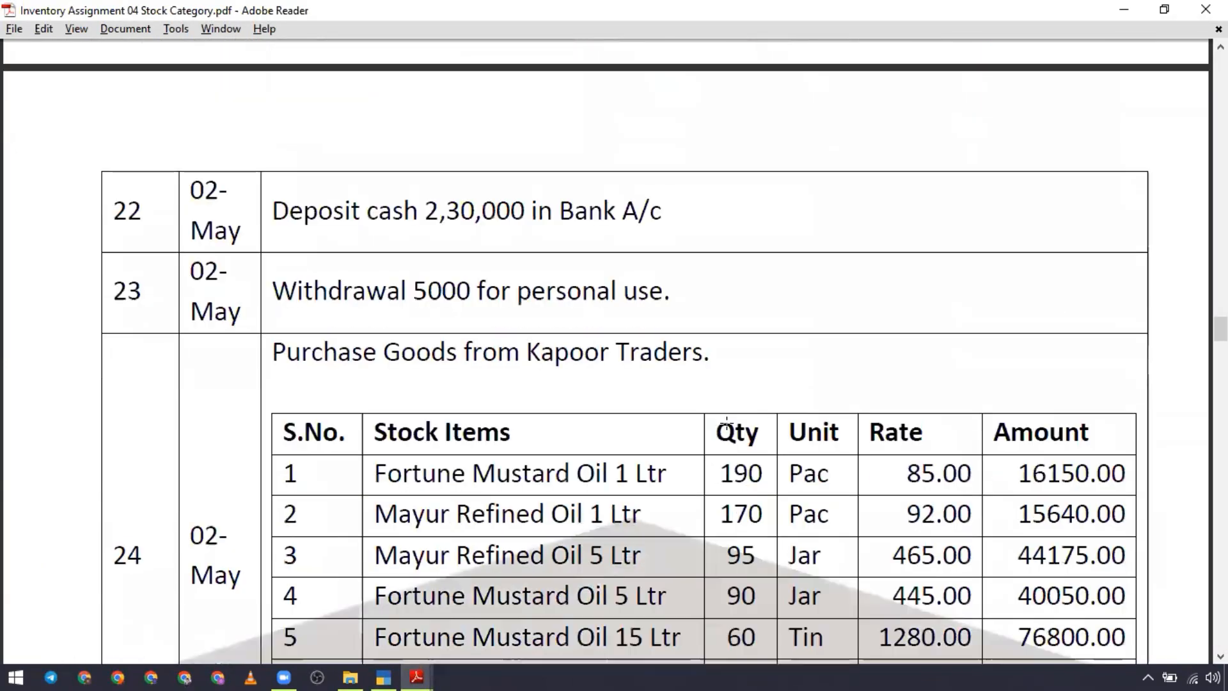
scroll(733, 450, down, 18)
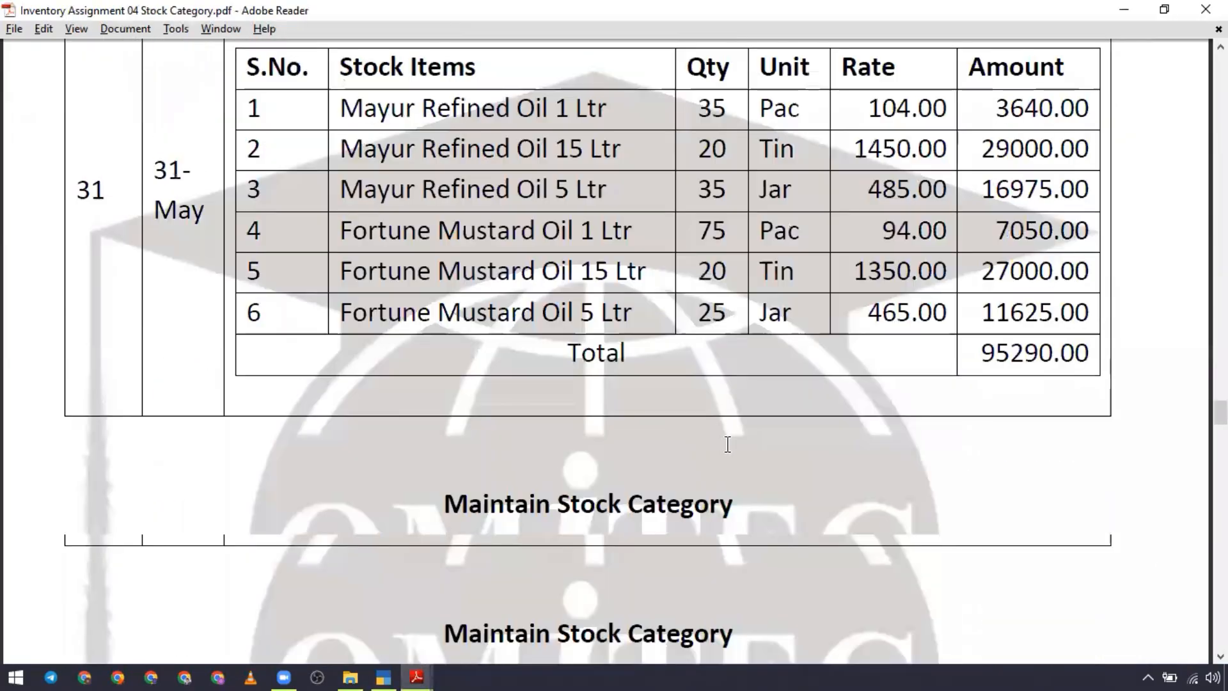
Step: Examine the assignment's Stock Summary, highlighting its title, column headings and the Refined Oil group
scroll(728, 457, down, 18)
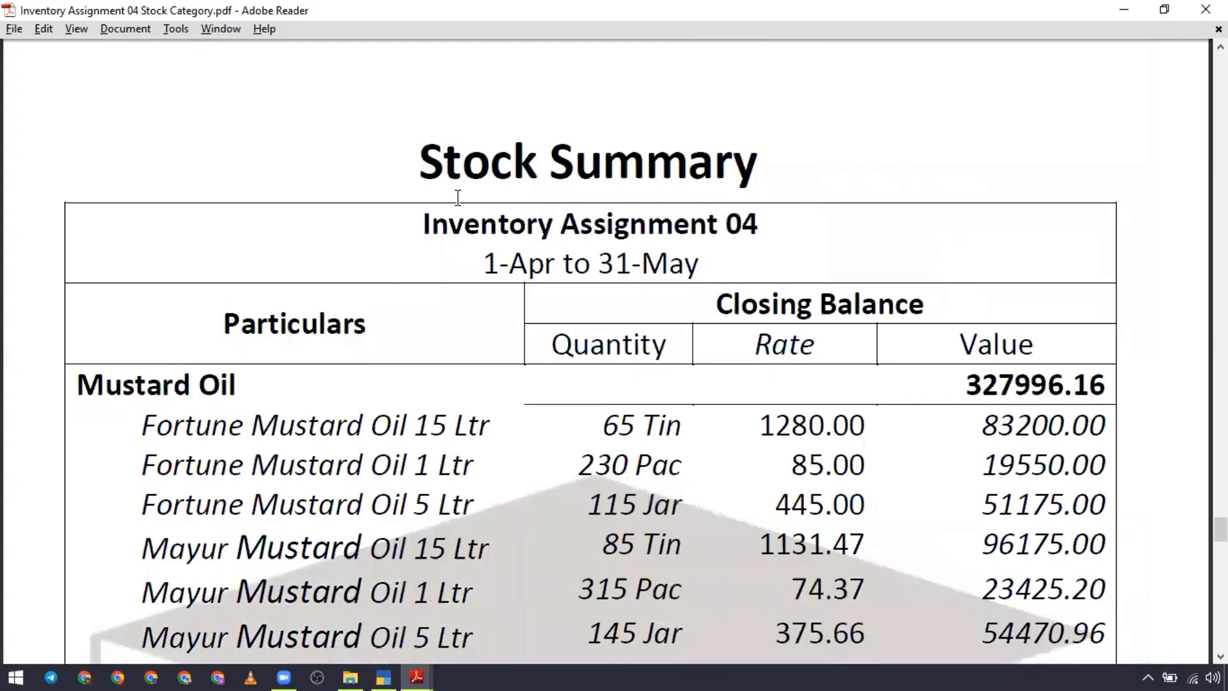
drag(427, 170, 735, 165)
scroll(640, 388, down, 5)
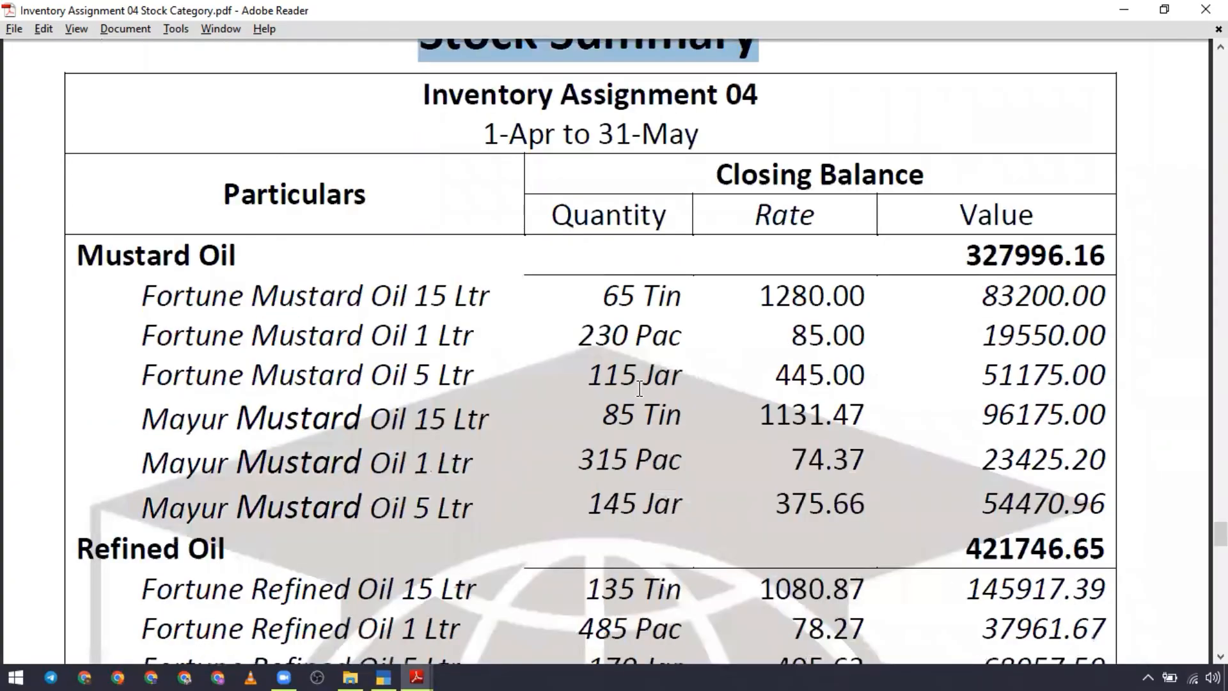
drag(321, 153, 312, 169)
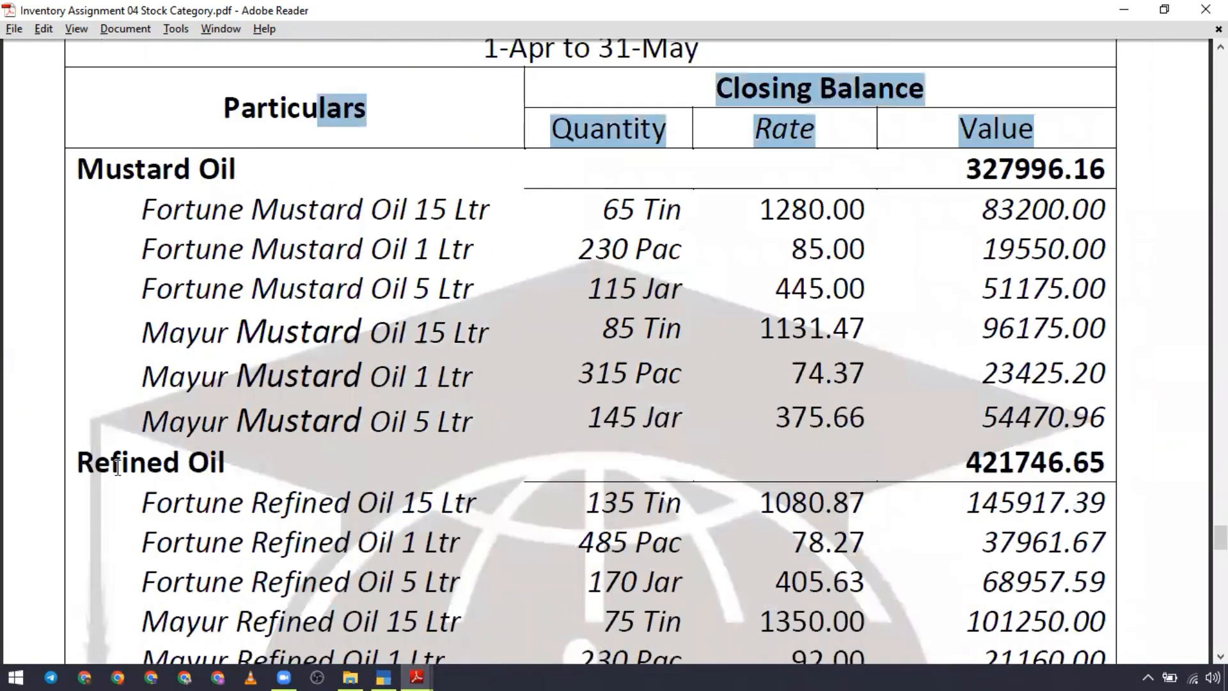
drag(80, 467, 224, 464)
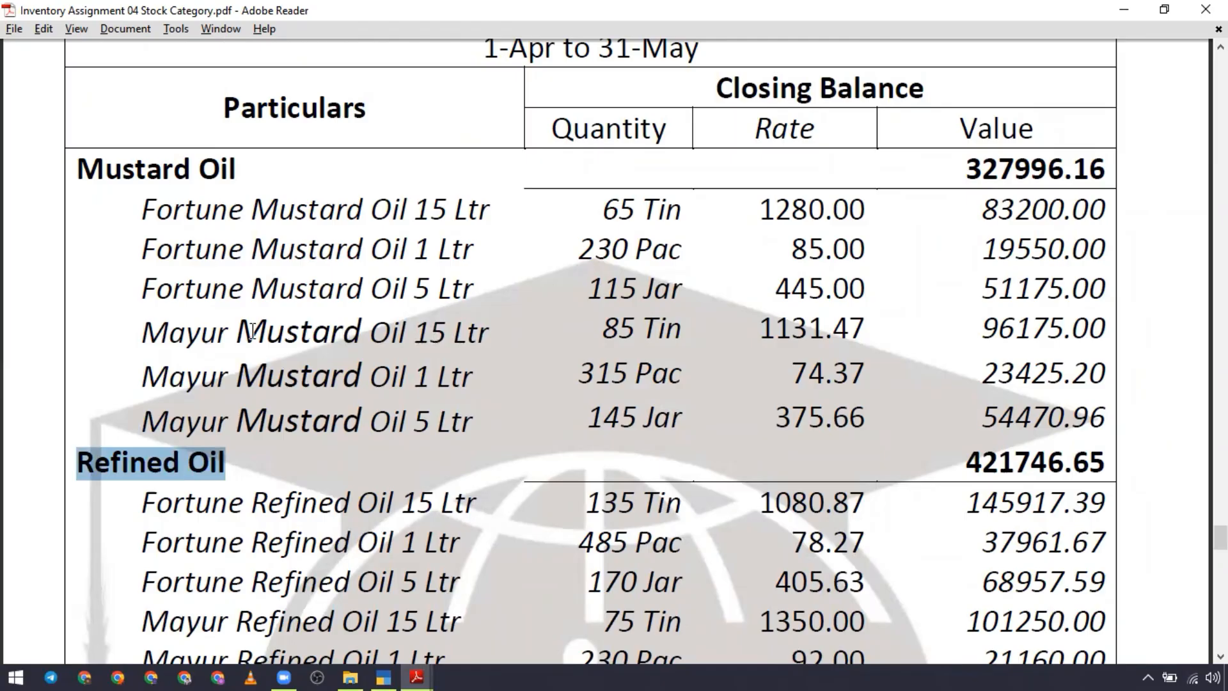
Step: Highlight the product names Mustard Oil and Refined Oil within the item names of the assignment's Stock Summary
drag(253, 330, 407, 330)
scroll(390, 359, down, 3)
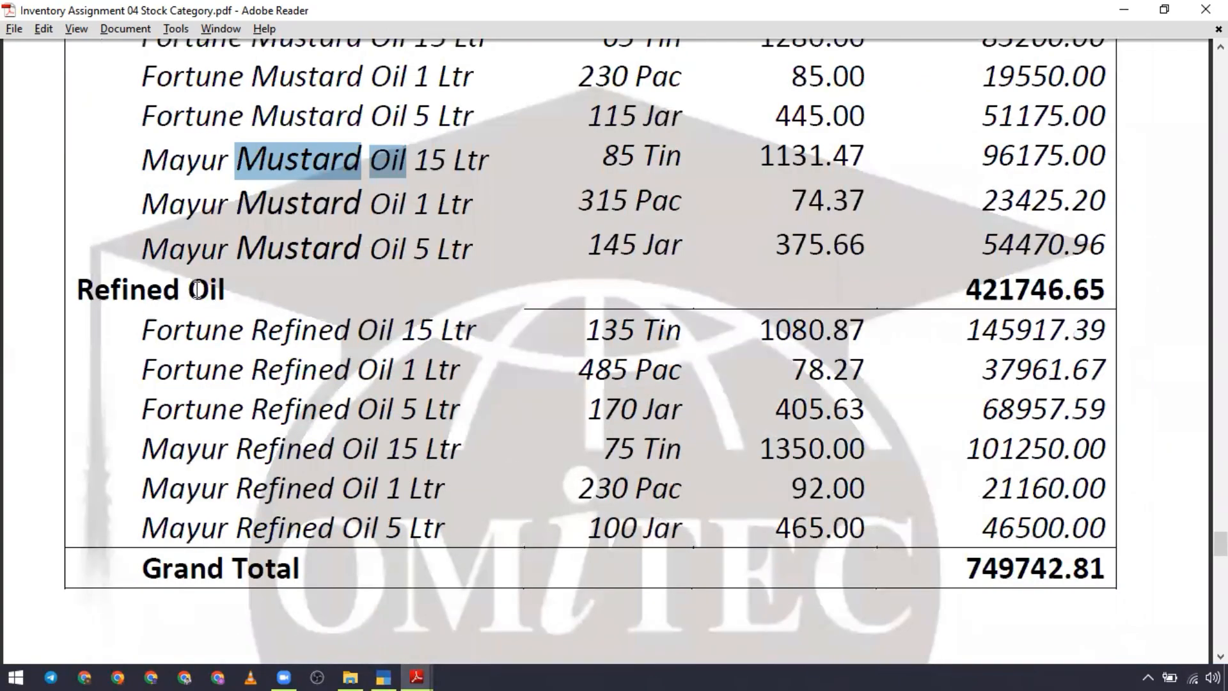
drag(251, 332, 393, 333)
click(252, 449)
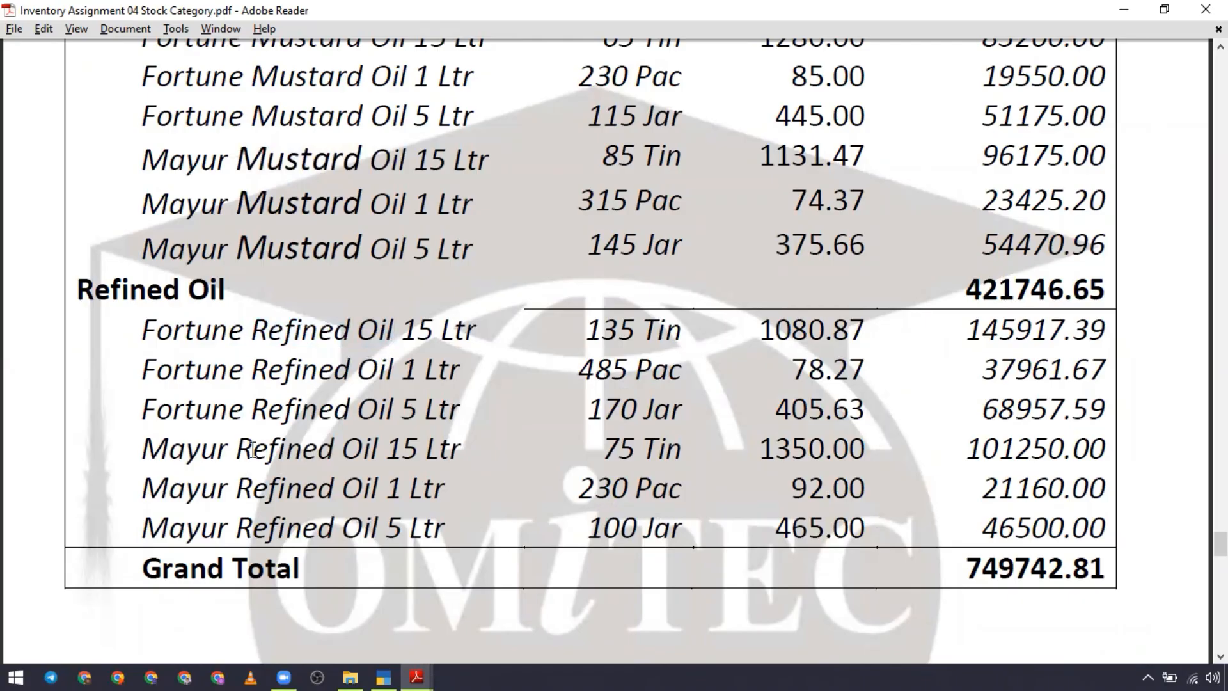
drag(252, 450, 377, 453)
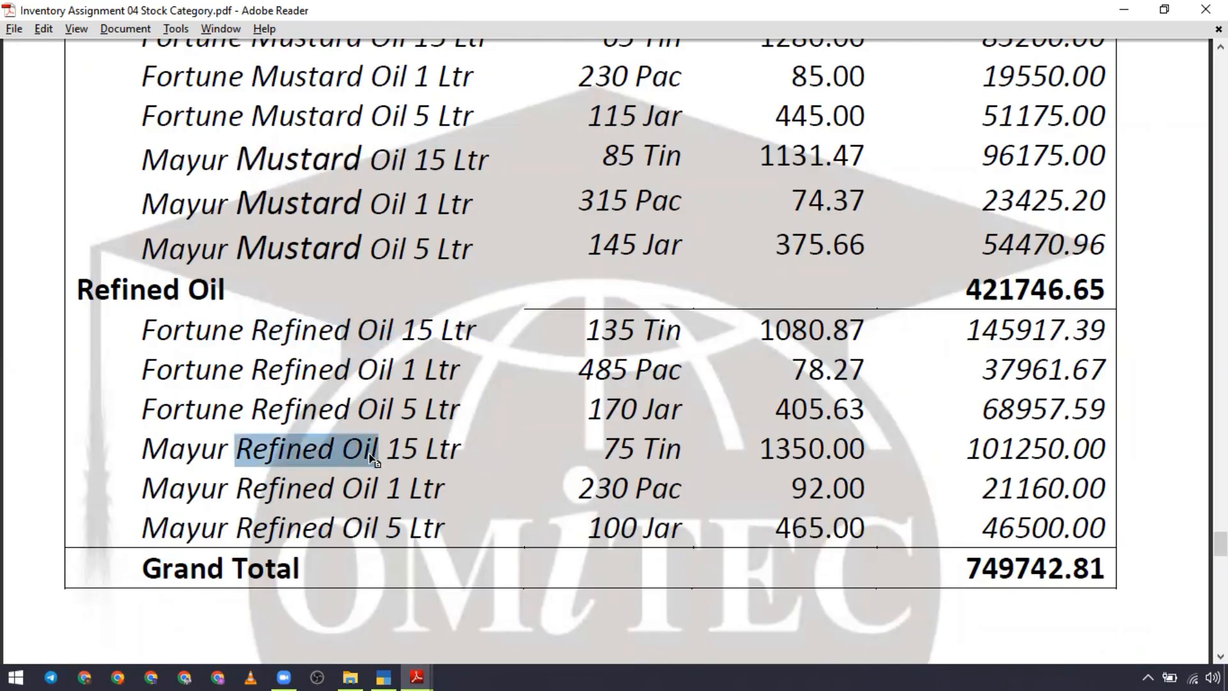
scroll(372, 457, up, 5)
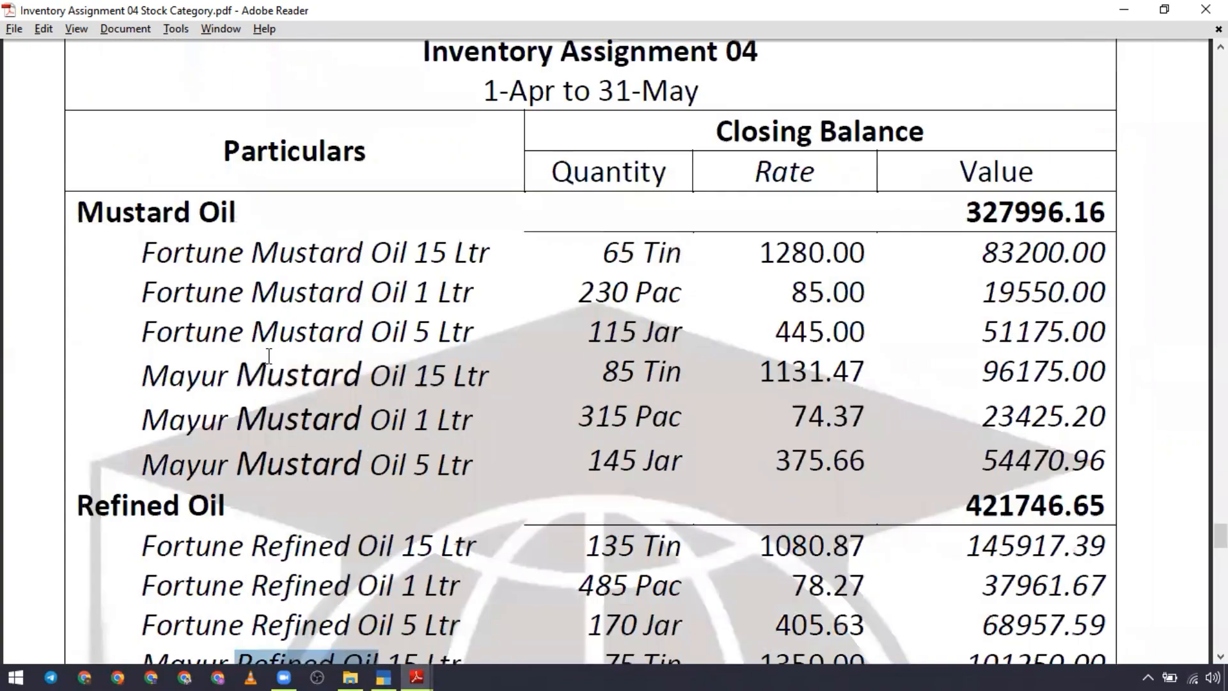
Step: Highlight all item rows with their quantities, rates and values under Mustard Oil and Refined Oil in the Stock Summary
scroll(141, 212, down, 1)
drag(141, 212, 1093, 419)
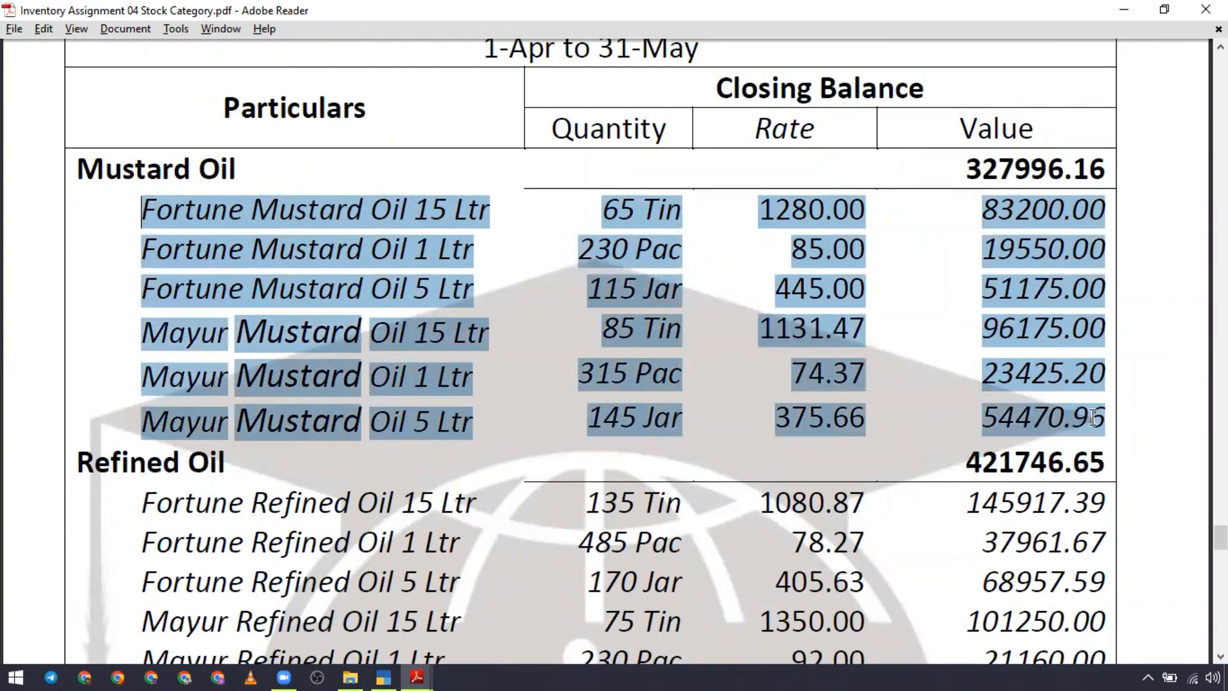
scroll(499, 396, down, 5)
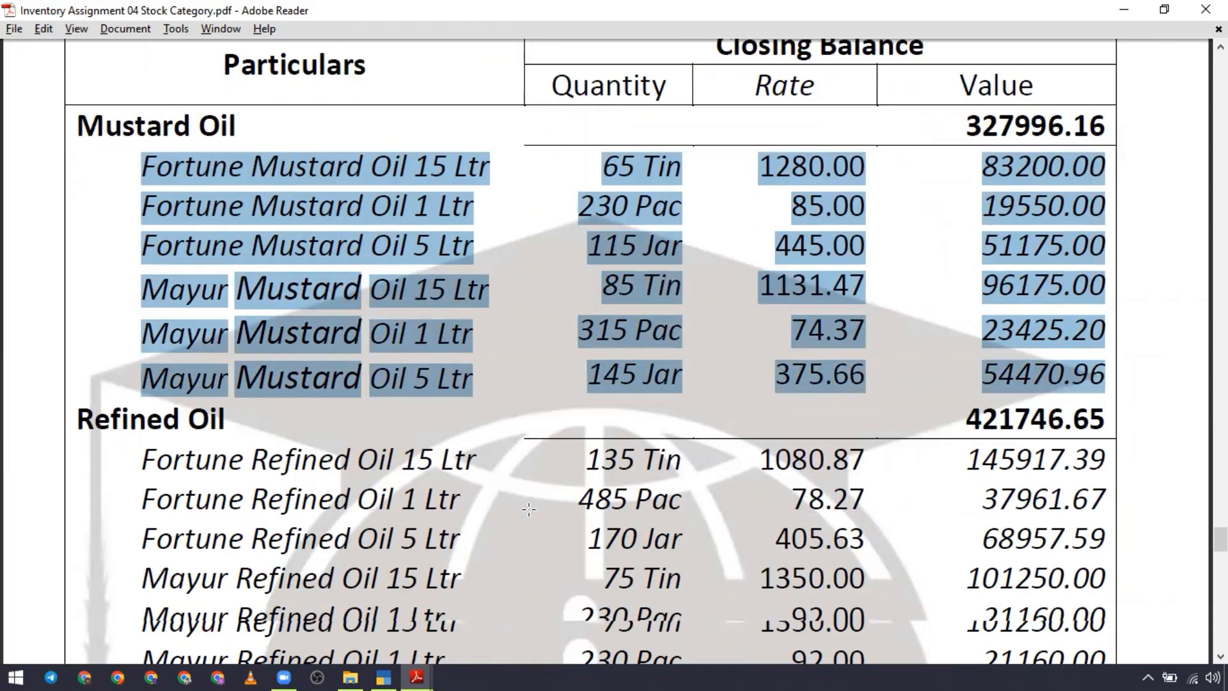
drag(142, 287, 1071, 484)
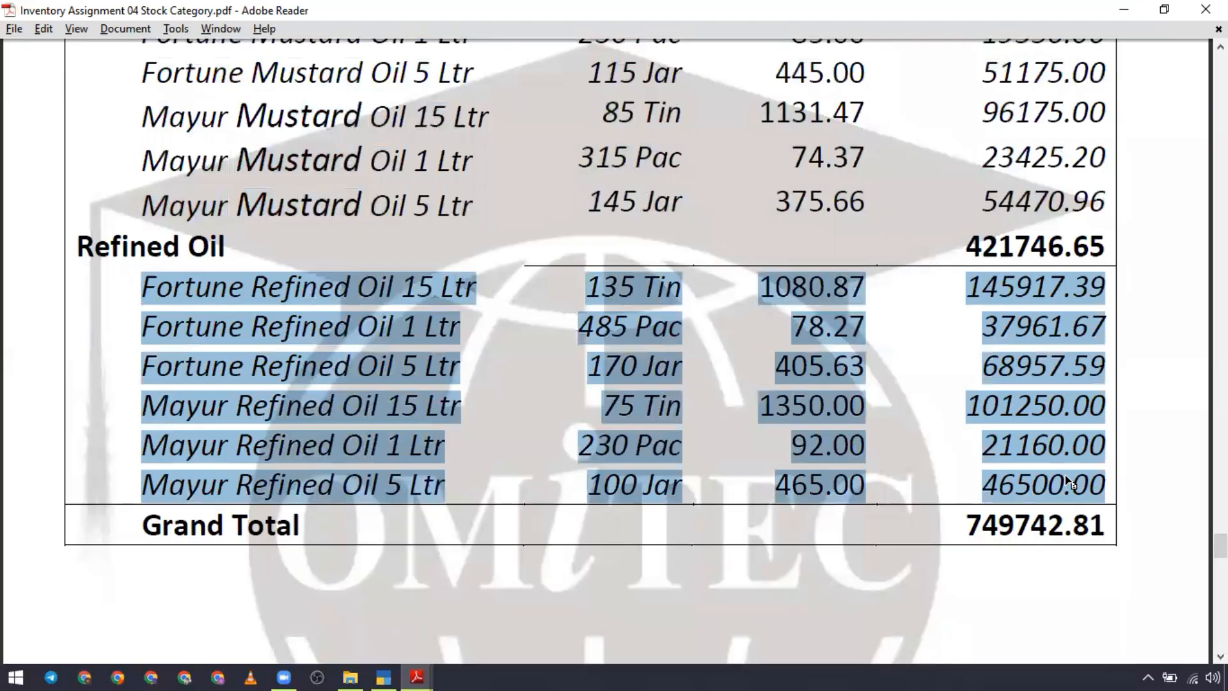
scroll(601, 486, up, 3)
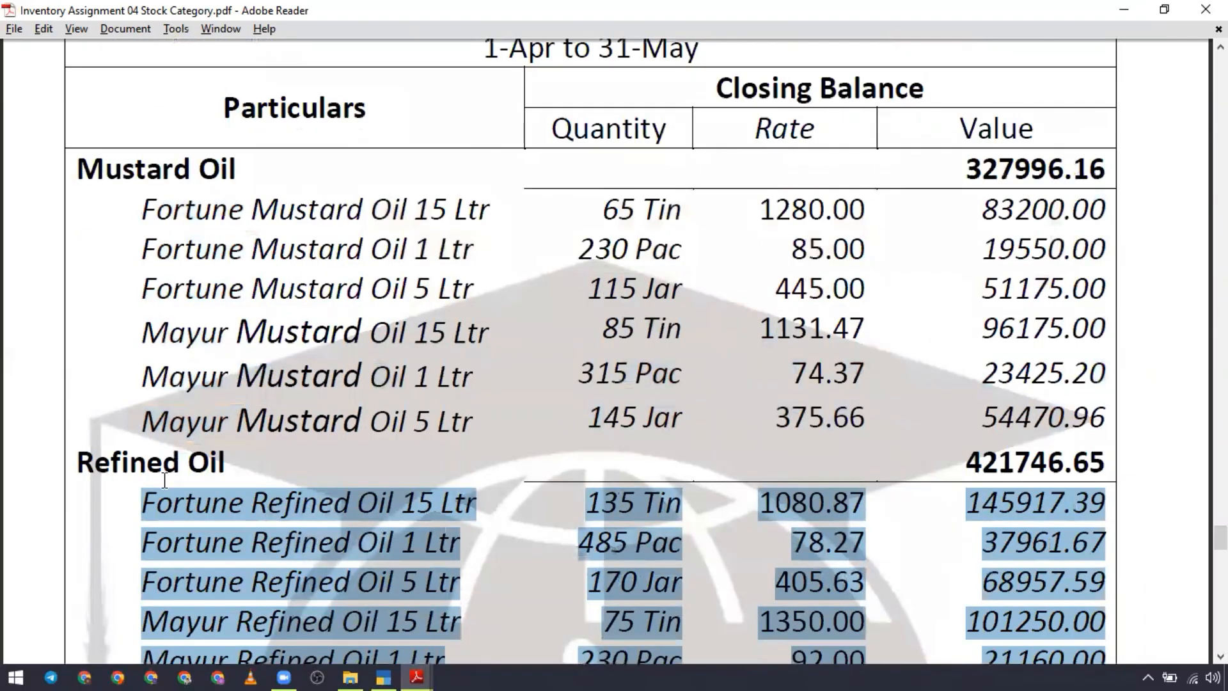
Step: Examine the assignment's Stock Categories report, highlighting the item rows grouped under Fortune and those under Mayur
scroll(463, 453, down, 3)
scroll(463, 453, up, 3)
scroll(463, 453, down, 10)
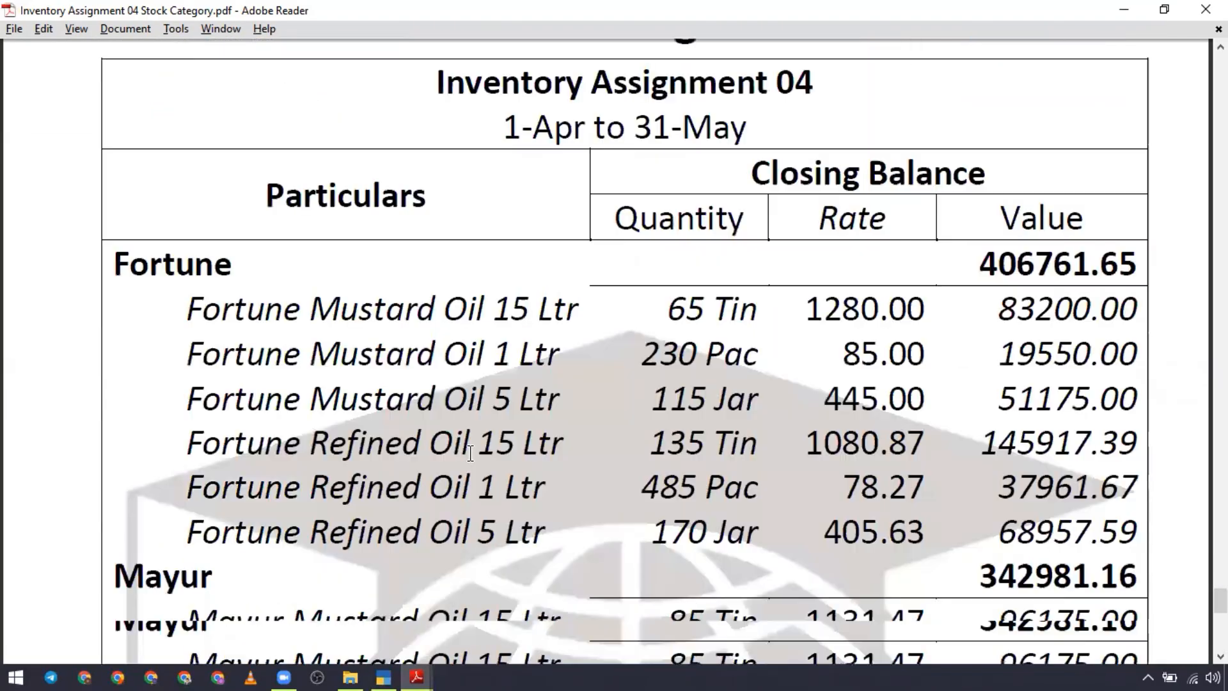
scroll(461, 320, up, 3)
scroll(803, 180, down, 5)
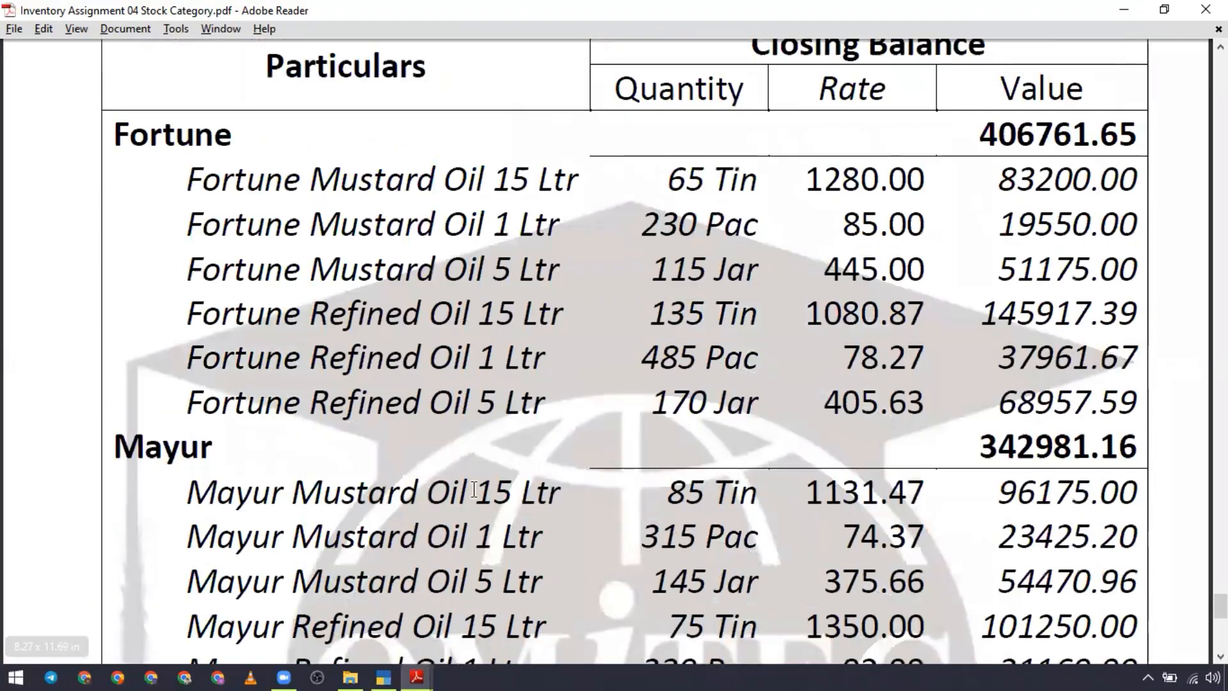
click(337, 187)
click(359, 236)
click(370, 314)
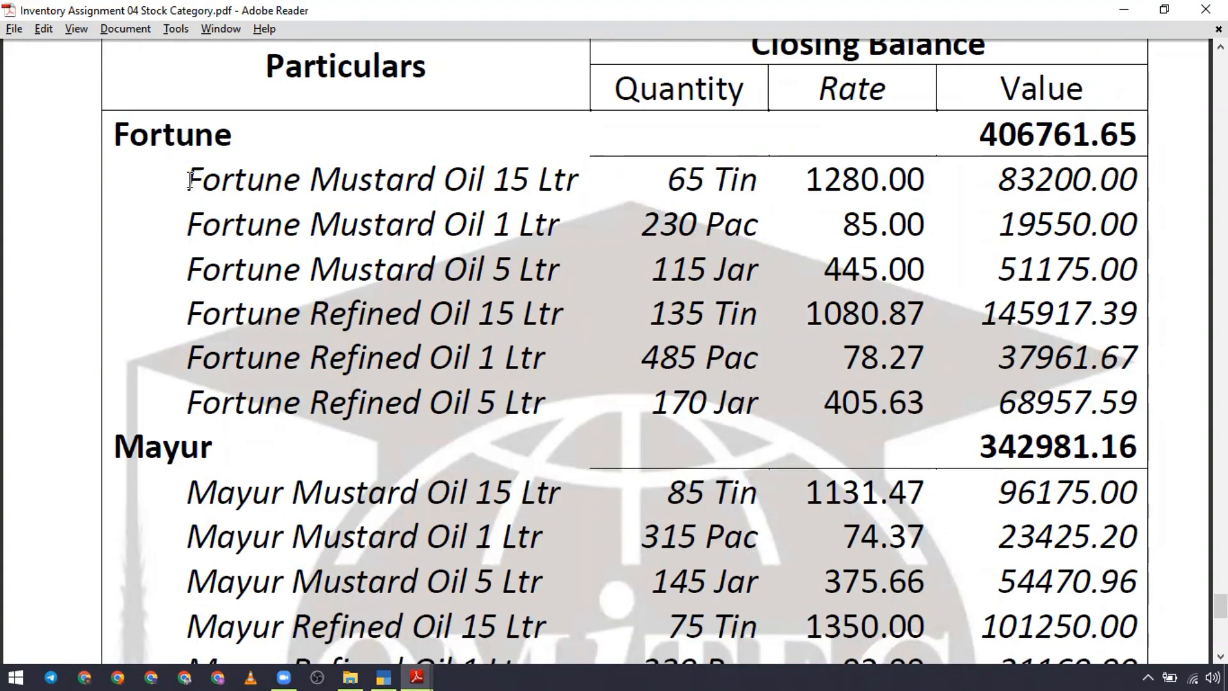
drag(186, 179, 1138, 392)
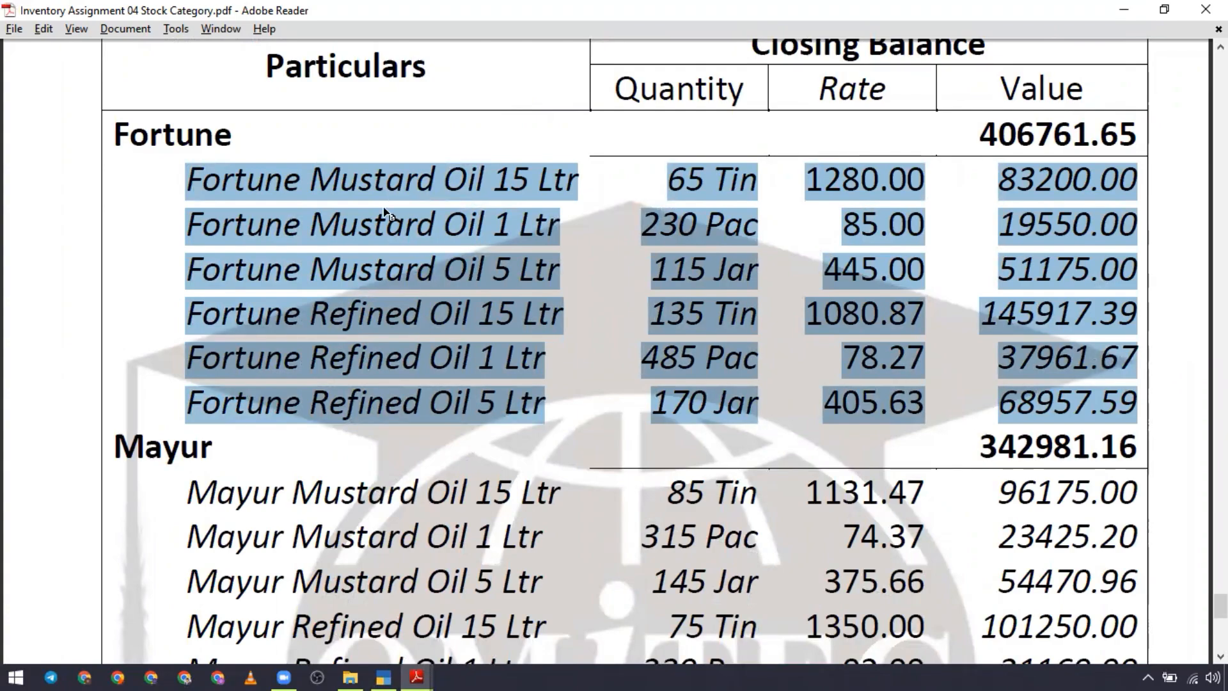
click(385, 225)
scroll(396, 414, down, 3)
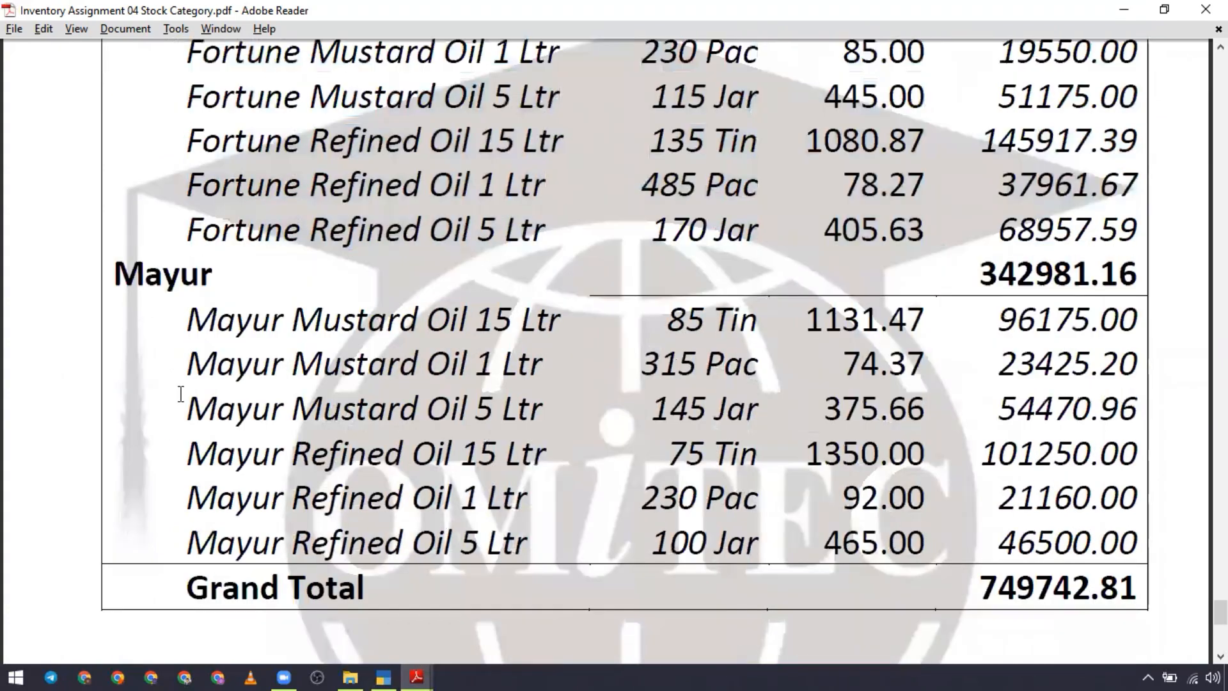
drag(186, 320, 1132, 547)
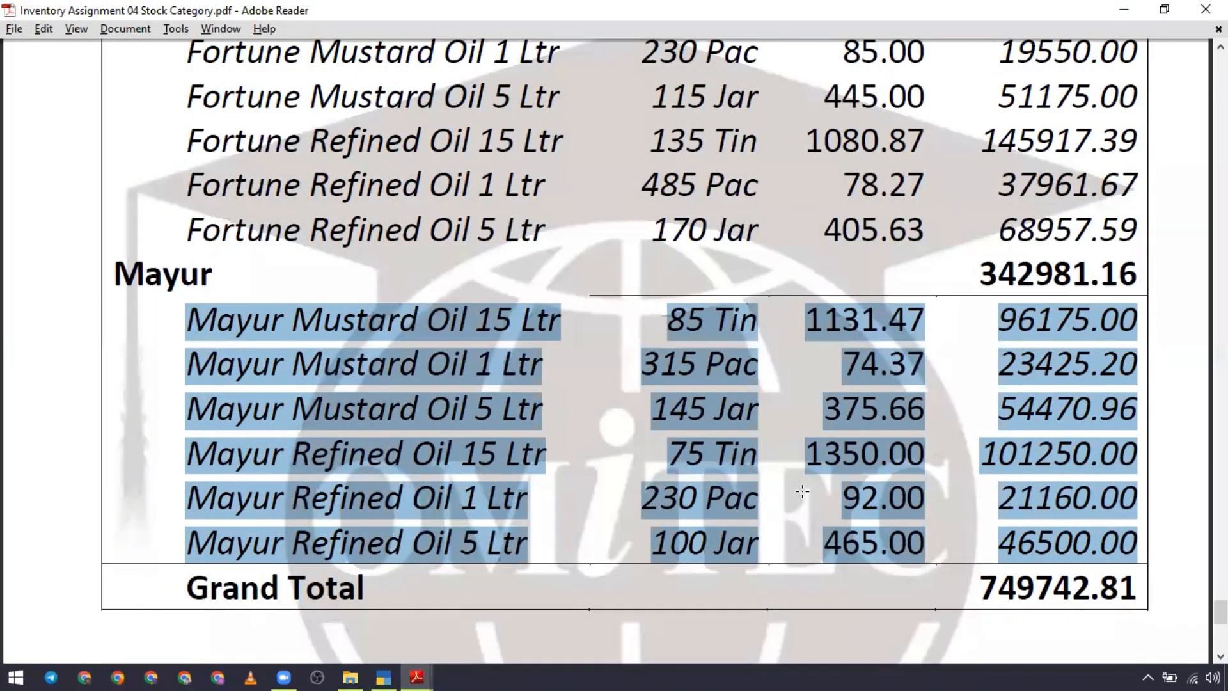
Step: Compare the group-wise Stock Summary with the Stock Categories report down to its Grand Total, and clear the text highlight
scroll(817, 512, up, 20)
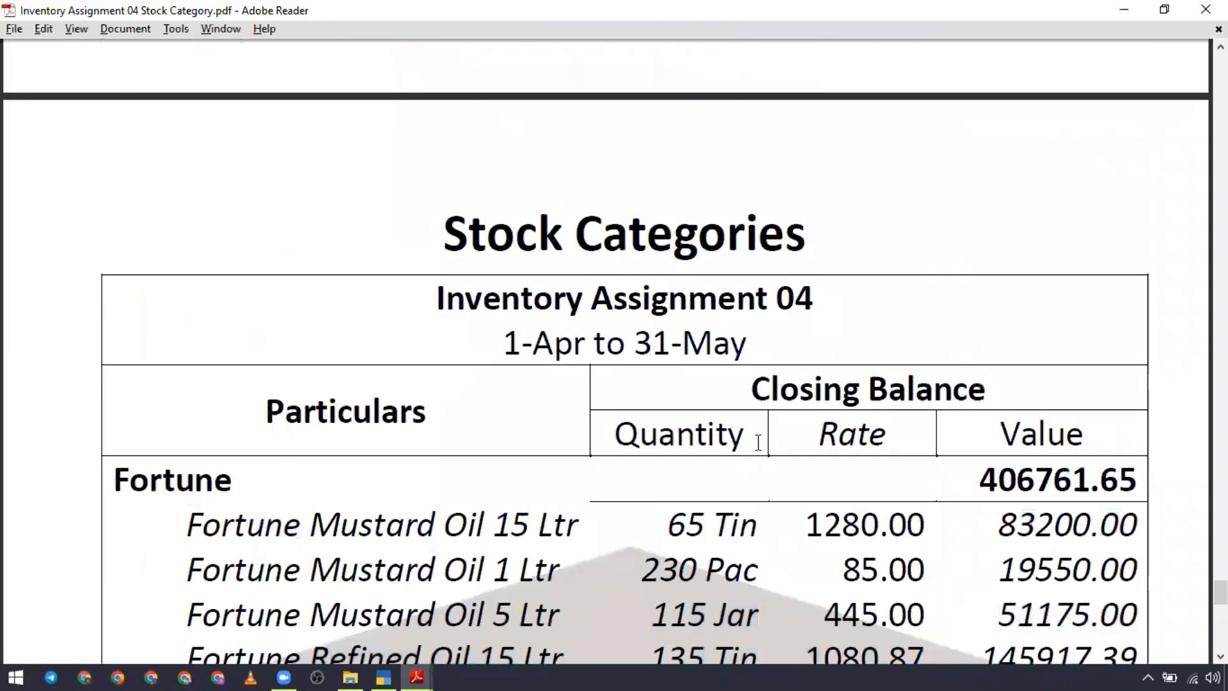
scroll(758, 443, up, 15)
scroll(436, 383, down, 3)
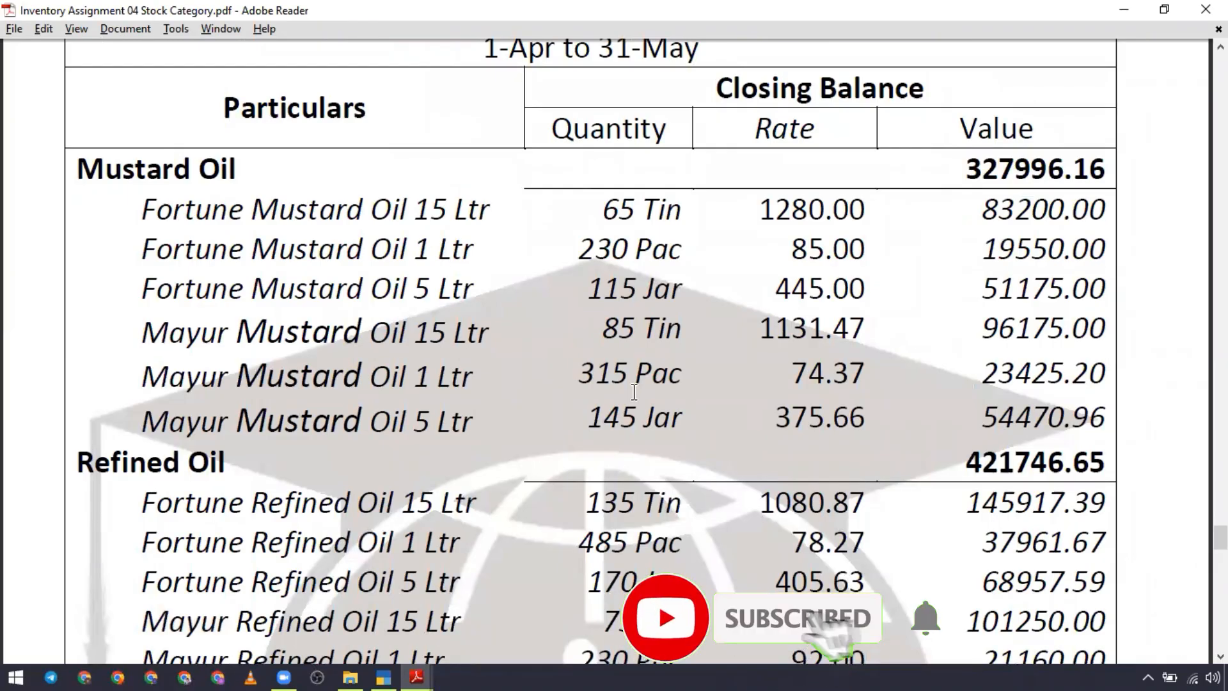
scroll(634, 391, down, 12)
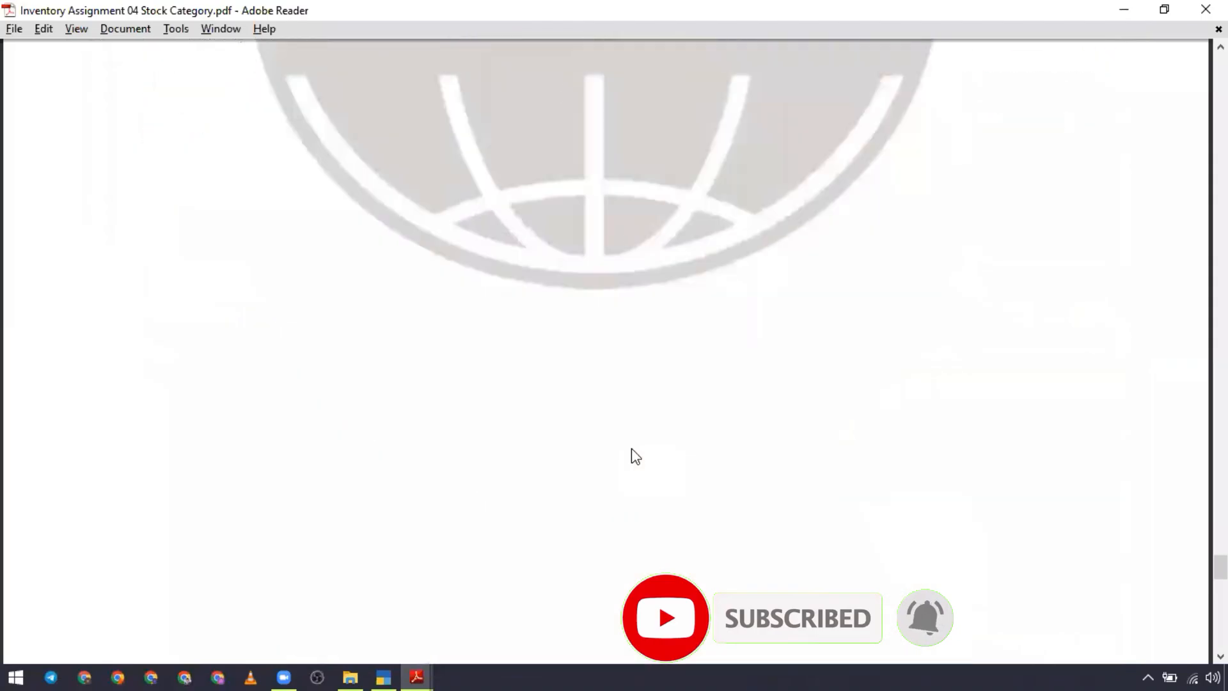
scroll(633, 447, down, 7)
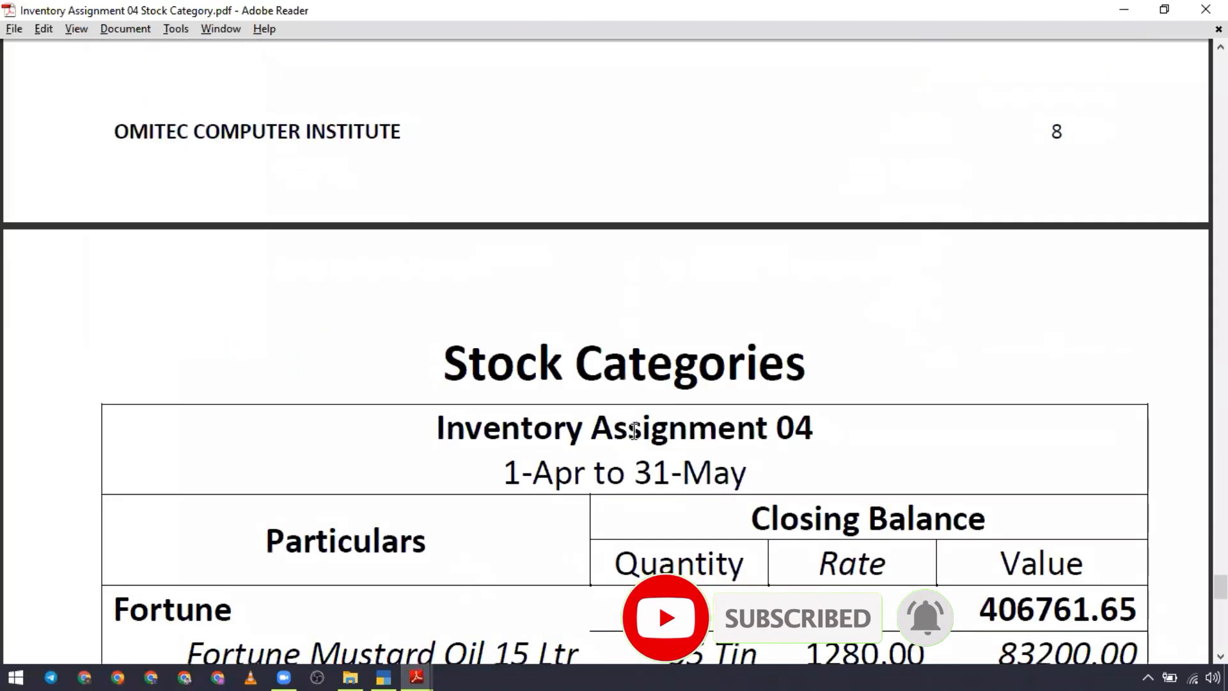
scroll(634, 429, down, 13)
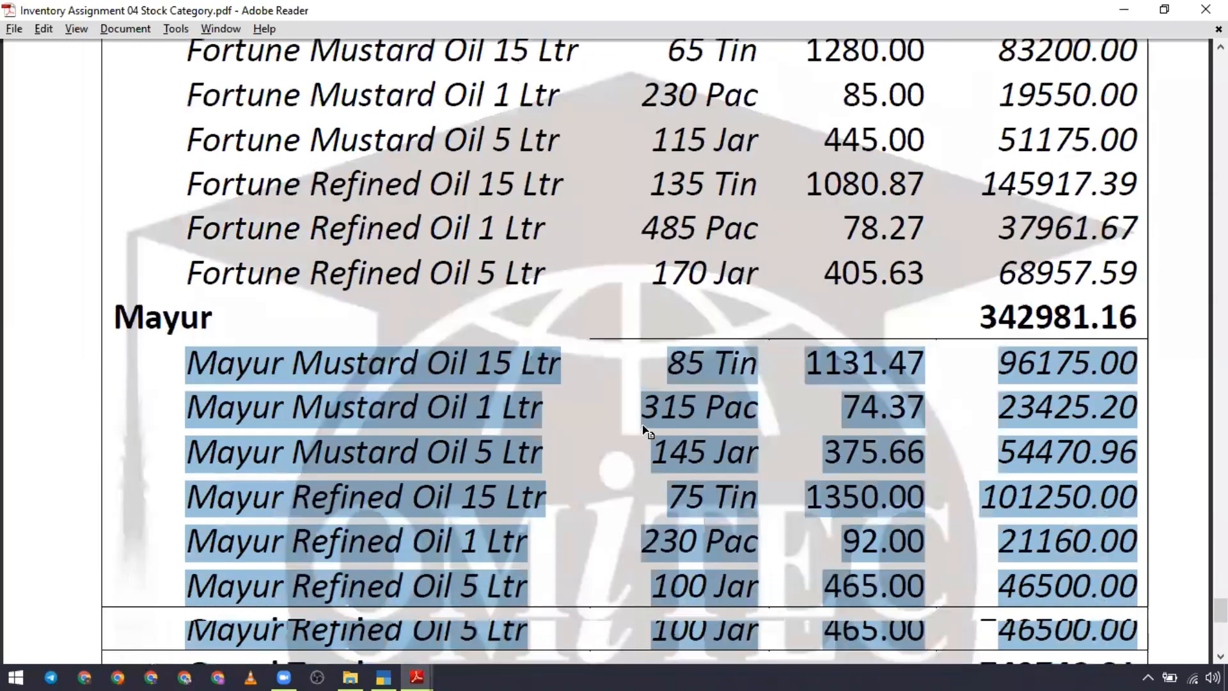
scroll(644, 429, down, 2)
click(851, 373)
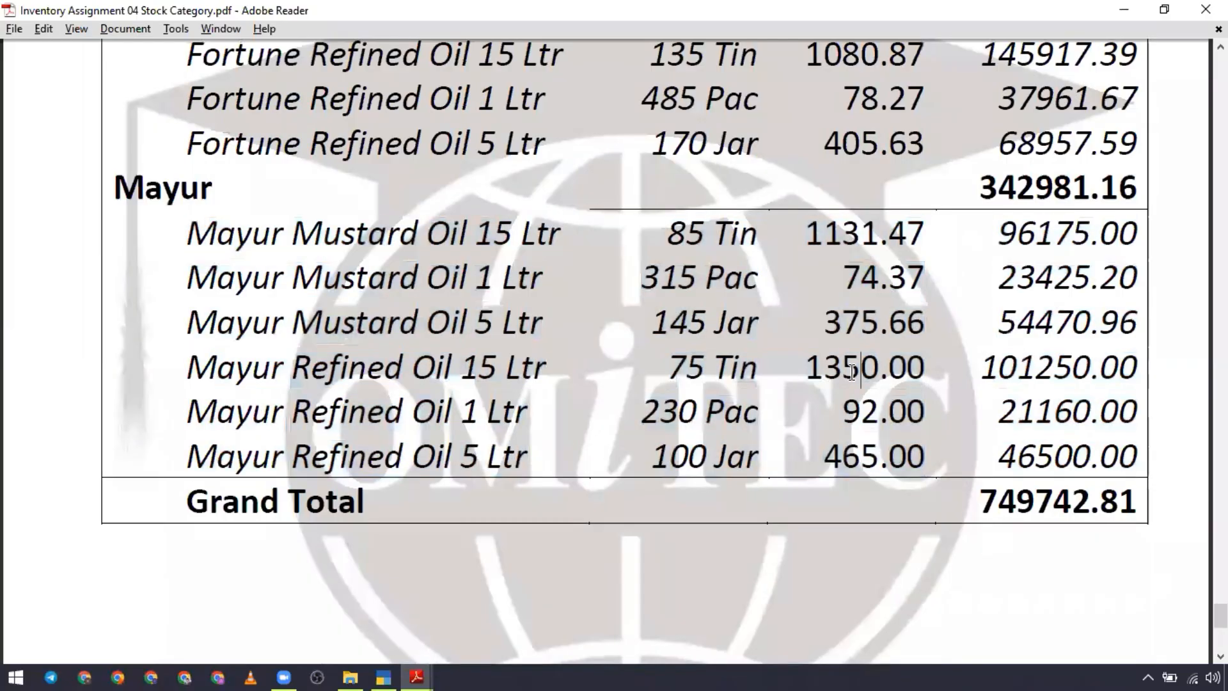